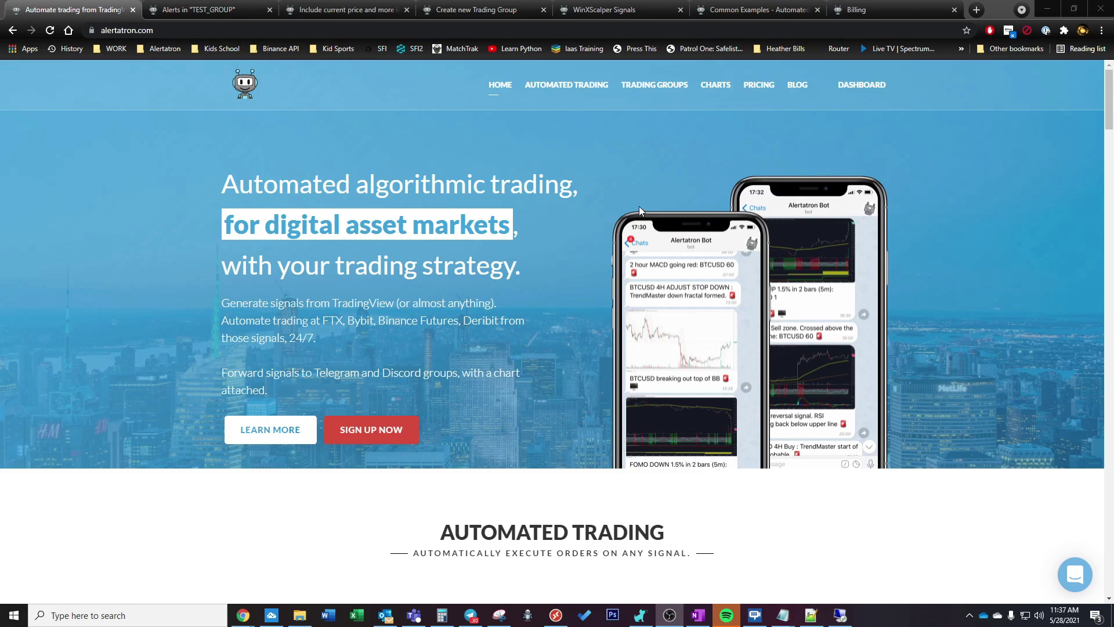
- Pan the BTCUSD 1-hour chart back to April's Buy and Sell labels, then return to Alertatron
click(273, 615)
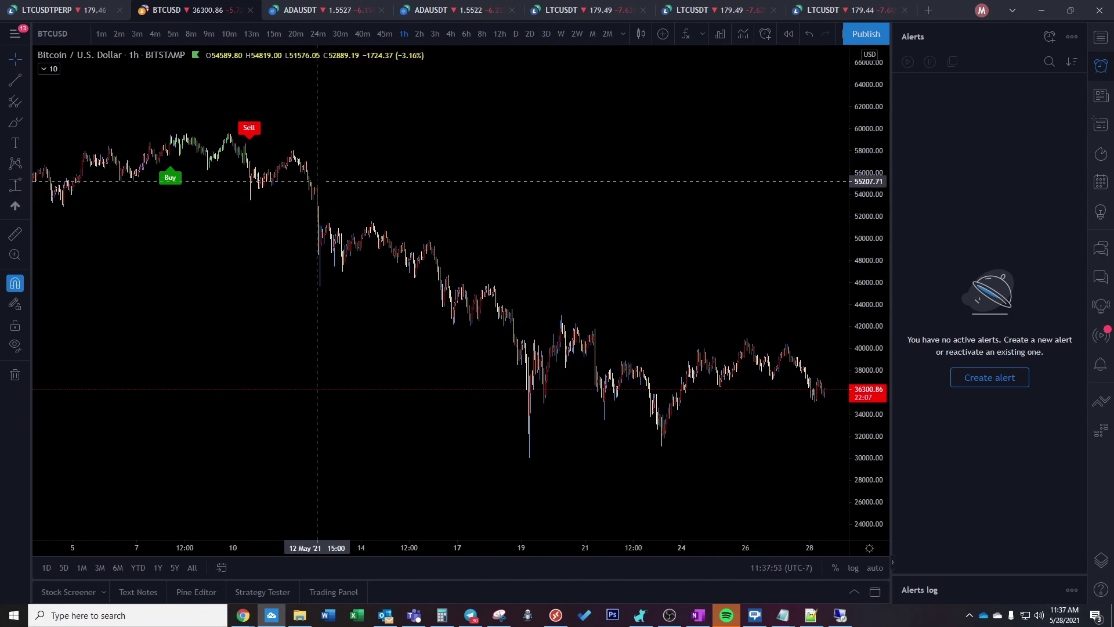
drag(174, 179, 619, 324)
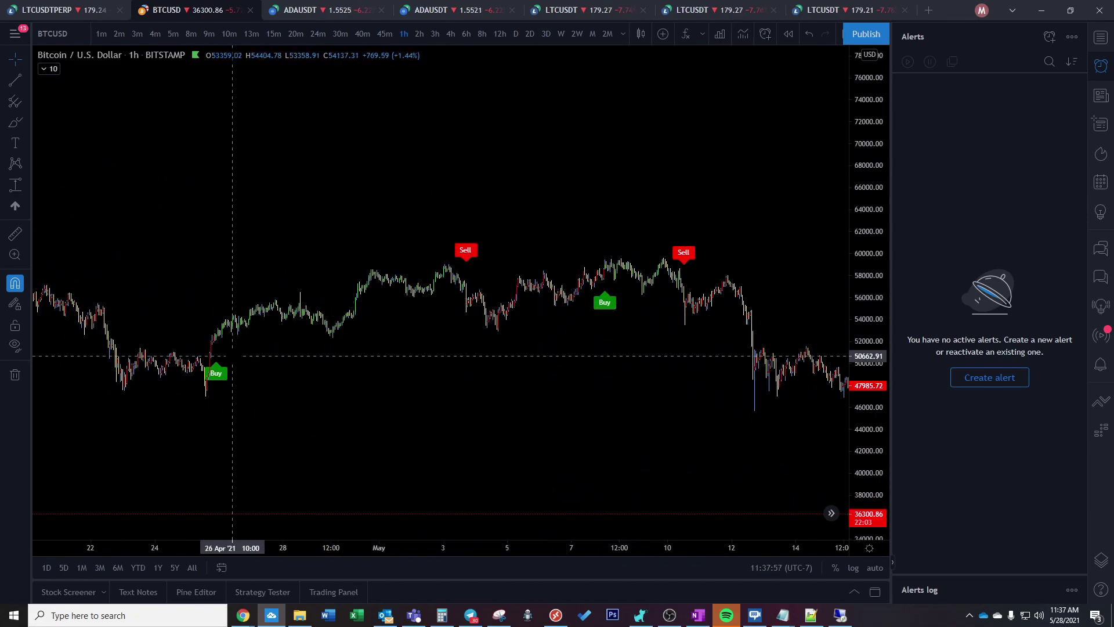
drag(249, 360, 345, 361)
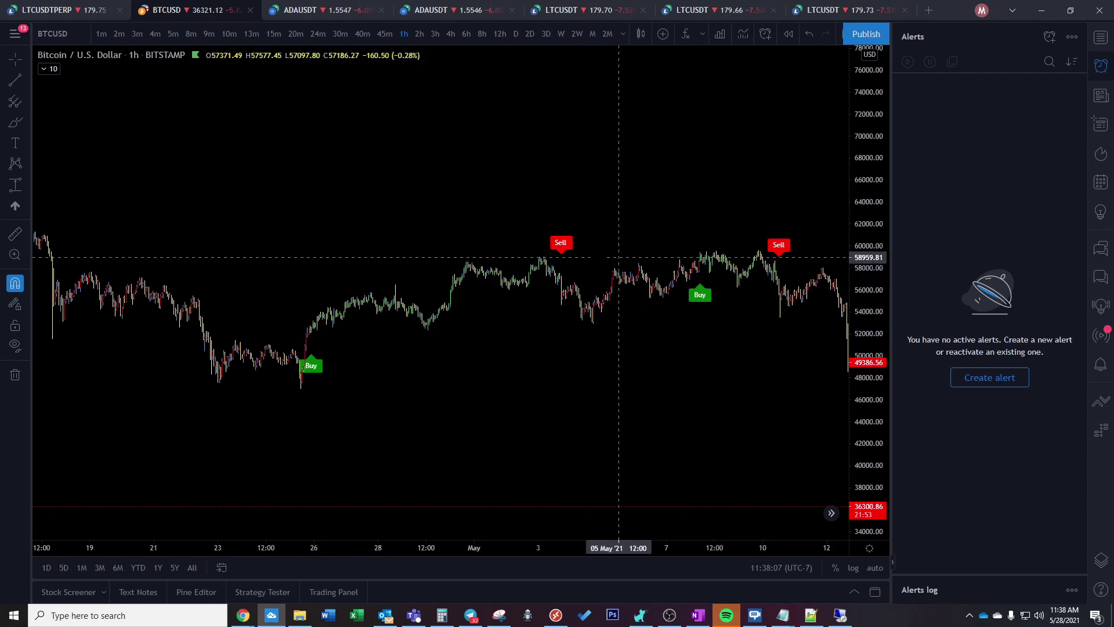
scroll(643, 257, left, 10)
scroll(538, 410, left, 10)
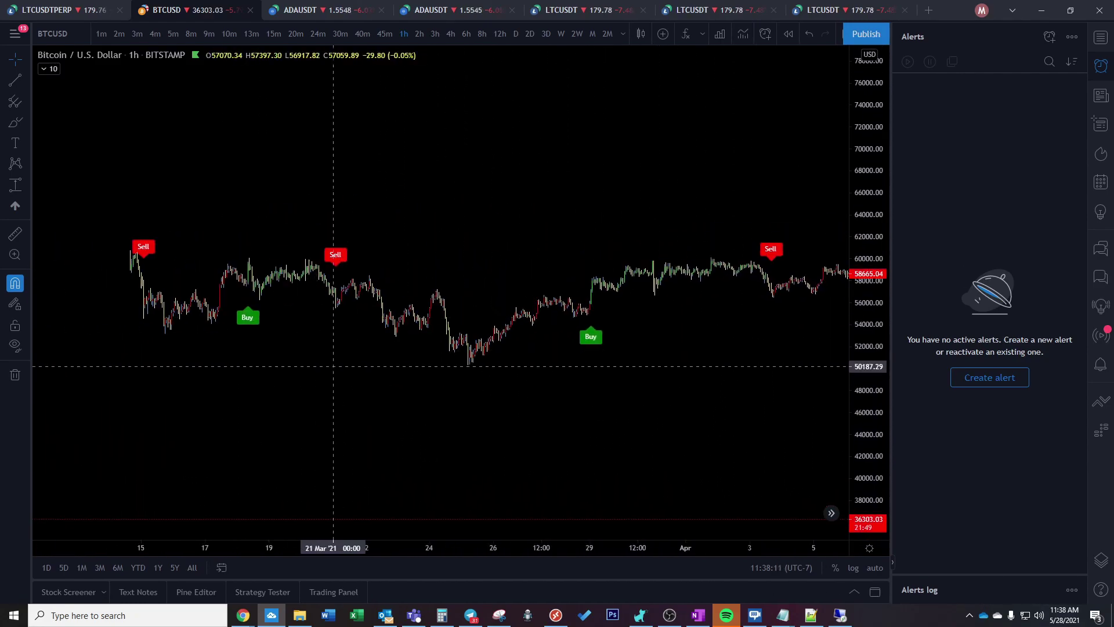
scroll(292, 366, left, 5)
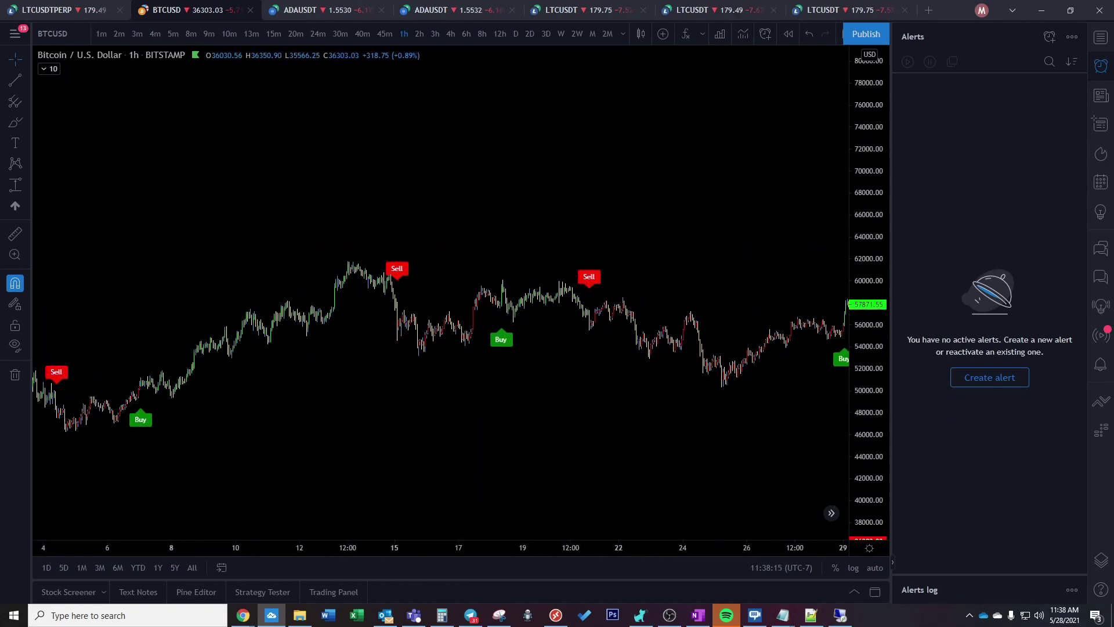
scroll(502, 190, right, 4)
scroll(502, 191, right, 8)
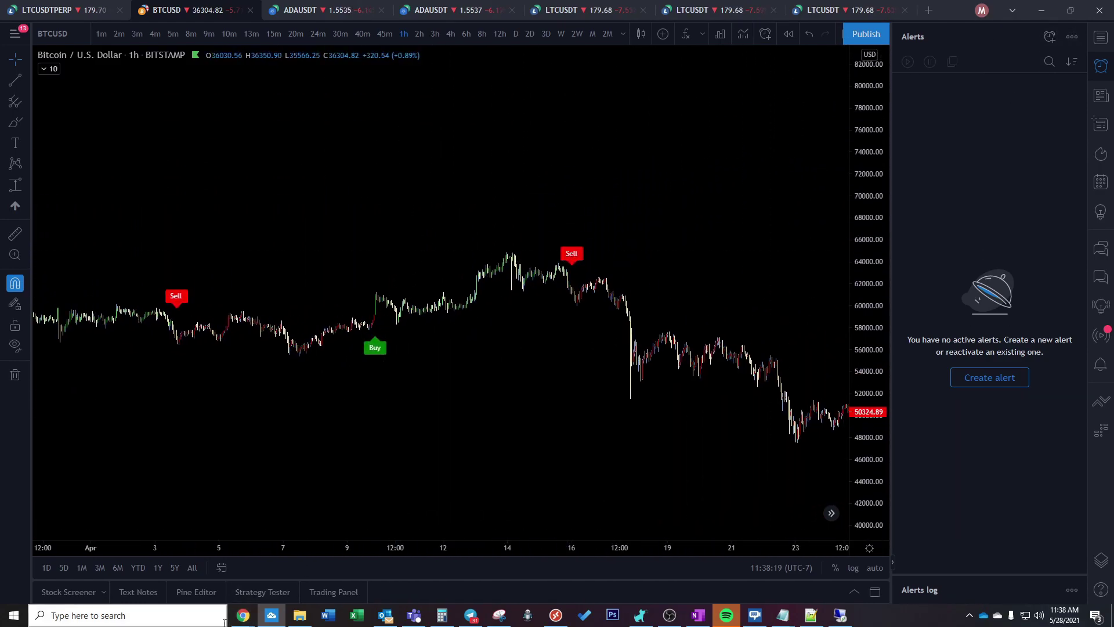
mouse_move(242, 615)
click(413, 564)
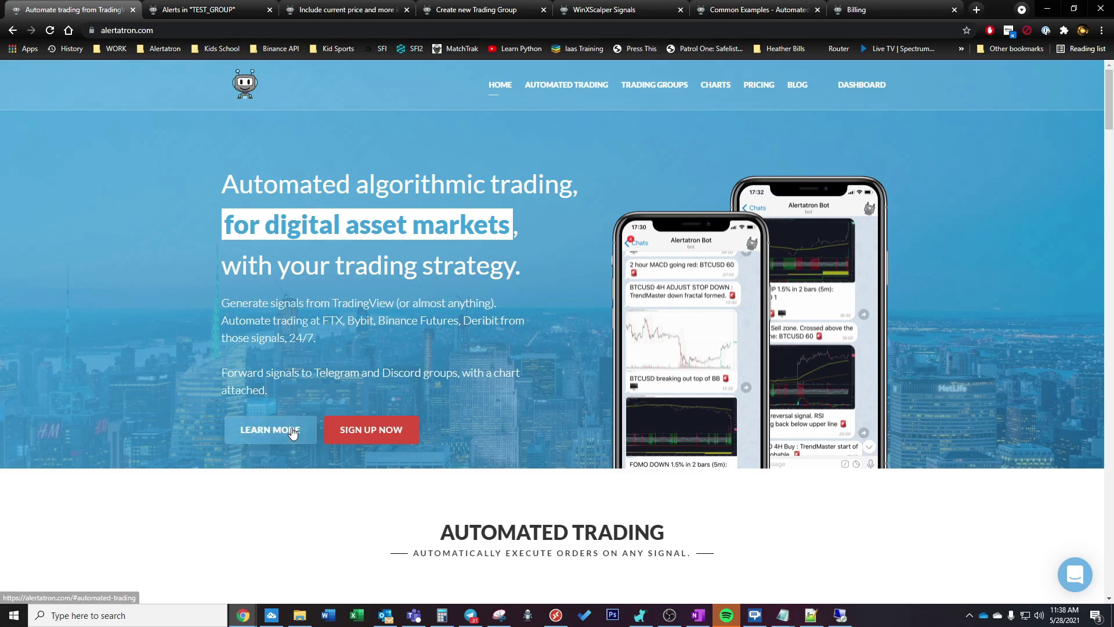
- From the TEST_GROUP page, open Billing via the account menu and review the Pro Trader plan
scroll(632, 310, down, 3)
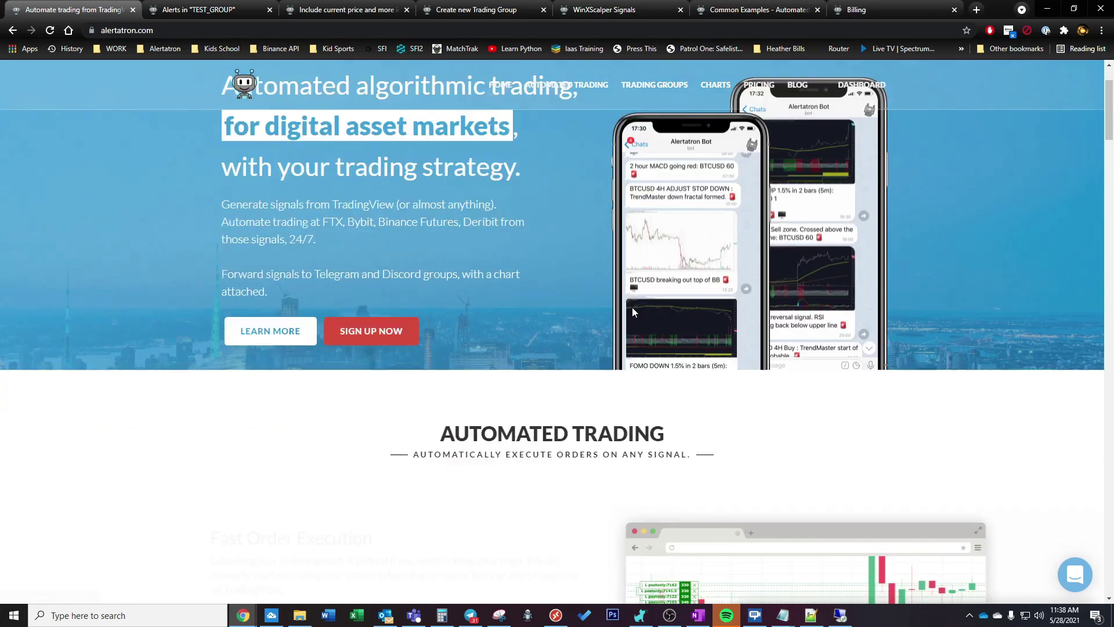
scroll(465, 159, up, 1)
click(207, 11)
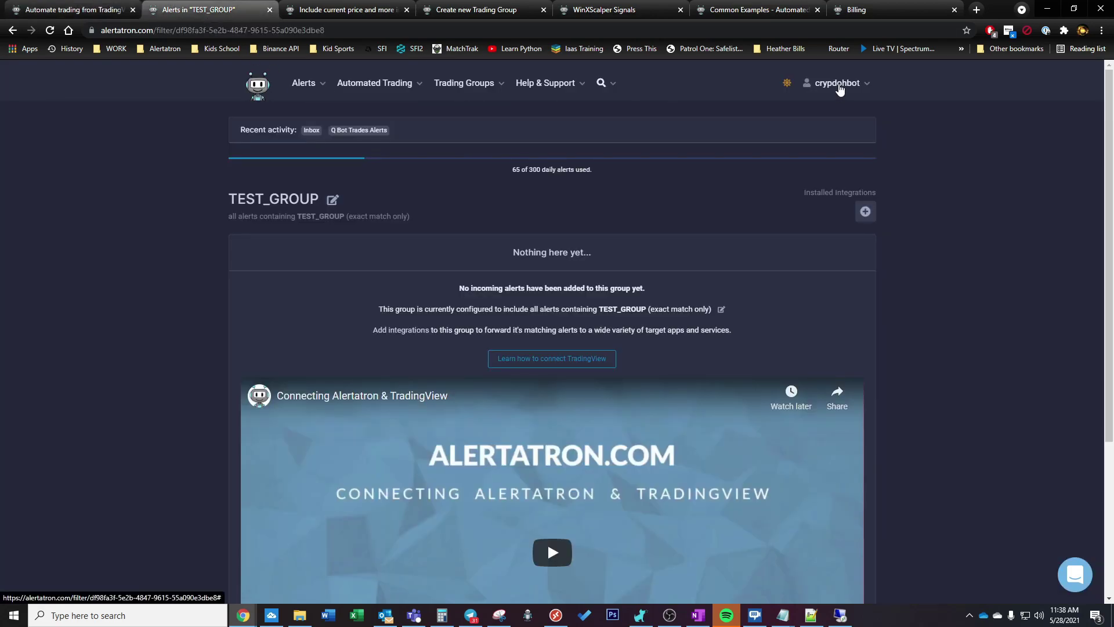
click(839, 88)
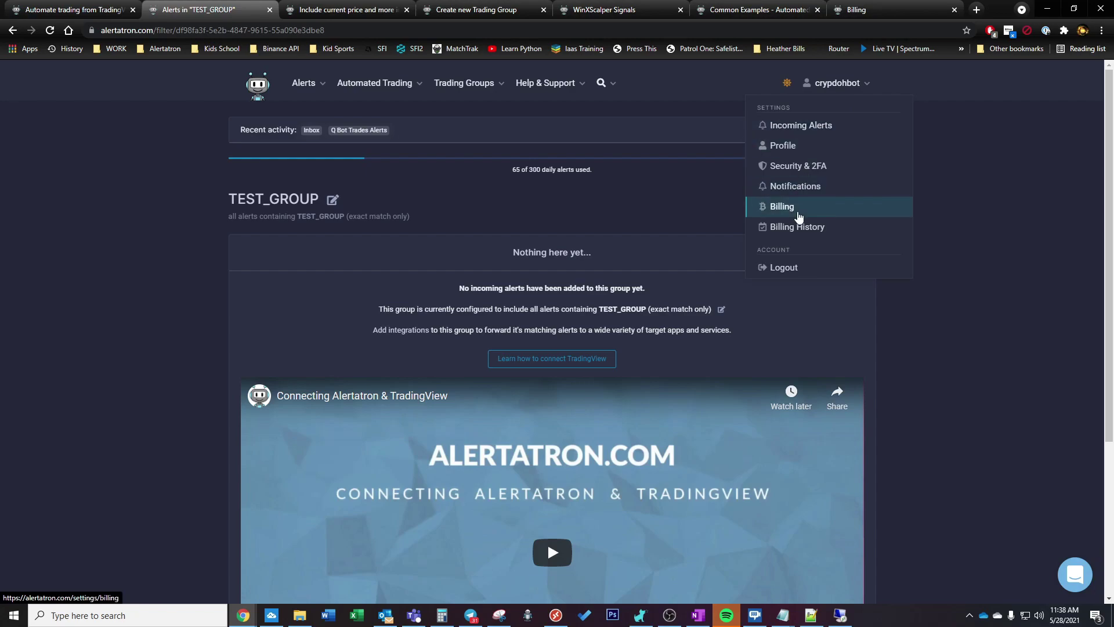
click(801, 216)
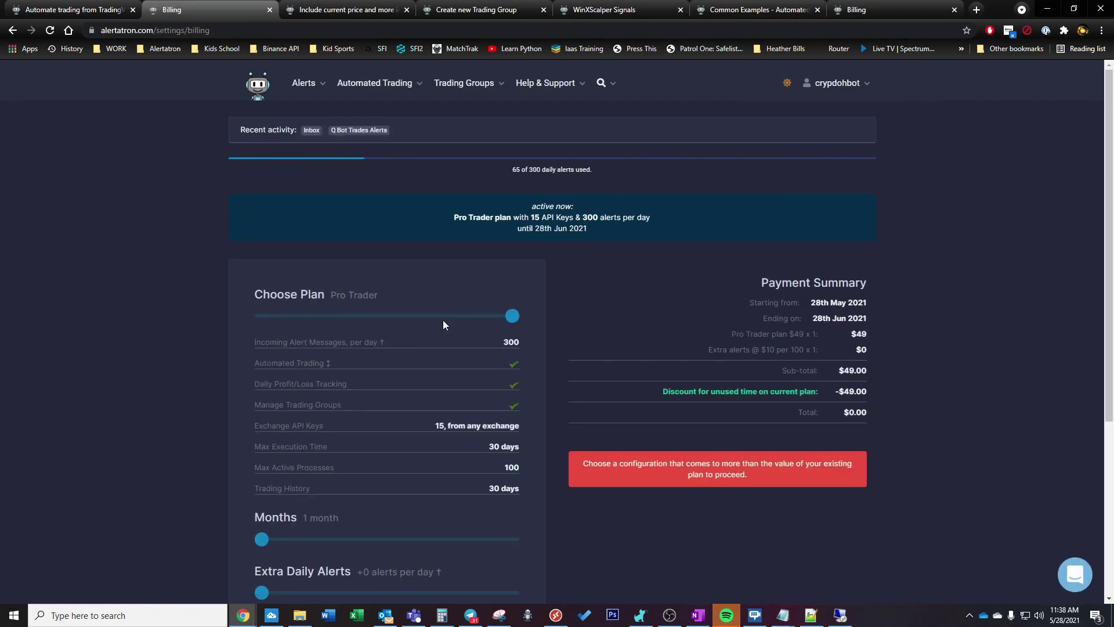
mouse_move(308, 406)
scroll(313, 416, down, 1)
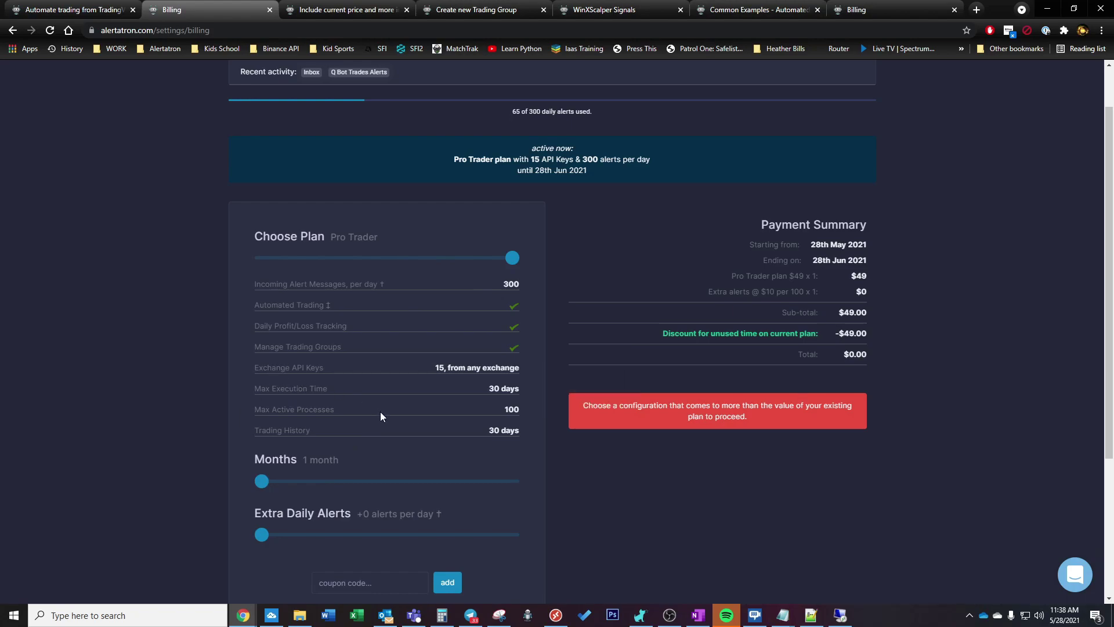
scroll(571, 315, up, 1)
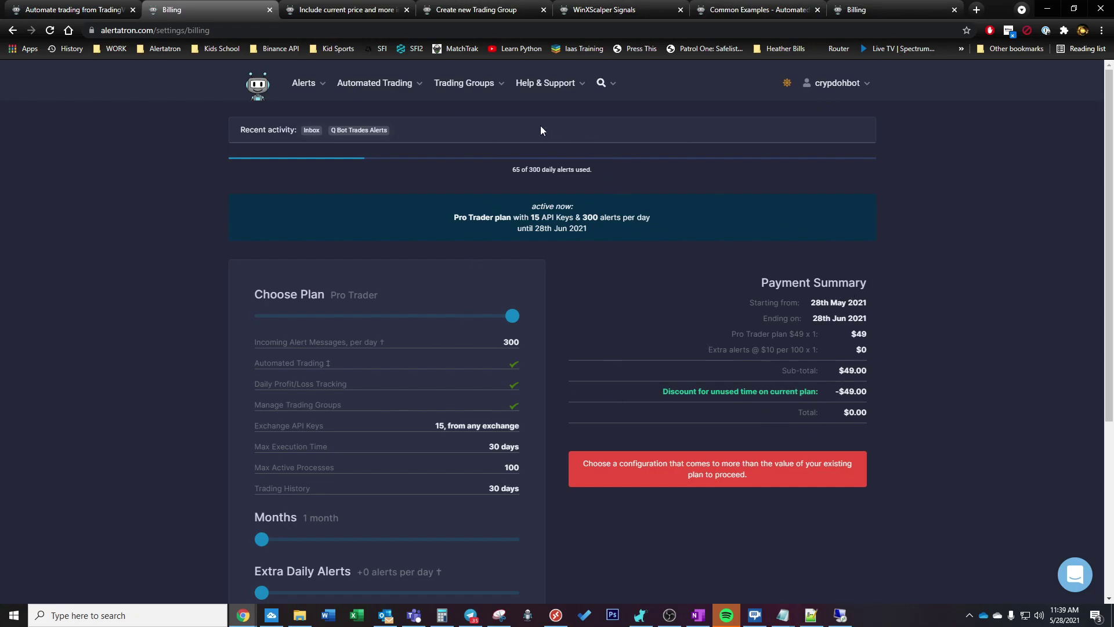
- Create trading group 'TESTGROUP' on the Bybit exchange and agree to the trading terms
click(473, 85)
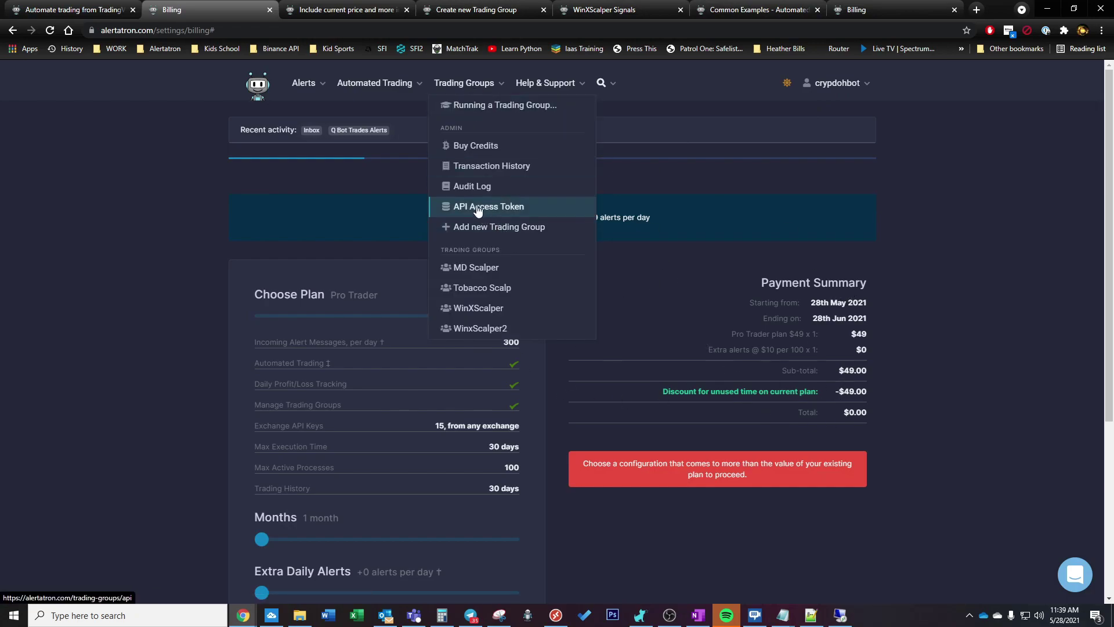
click(482, 231)
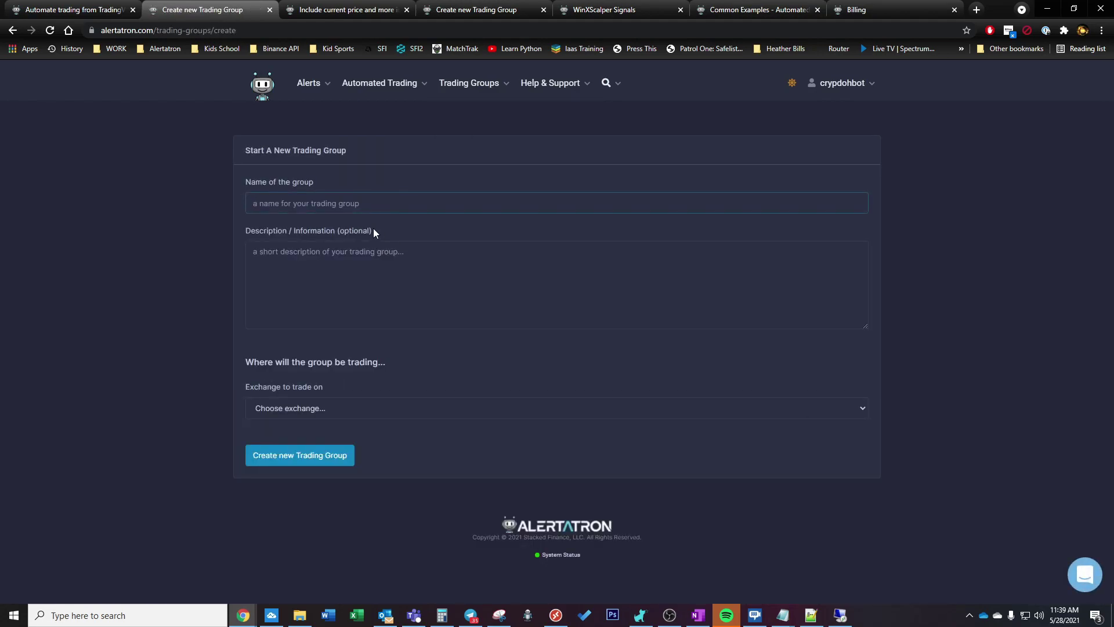
text(TESTGROUP)
click(322, 403)
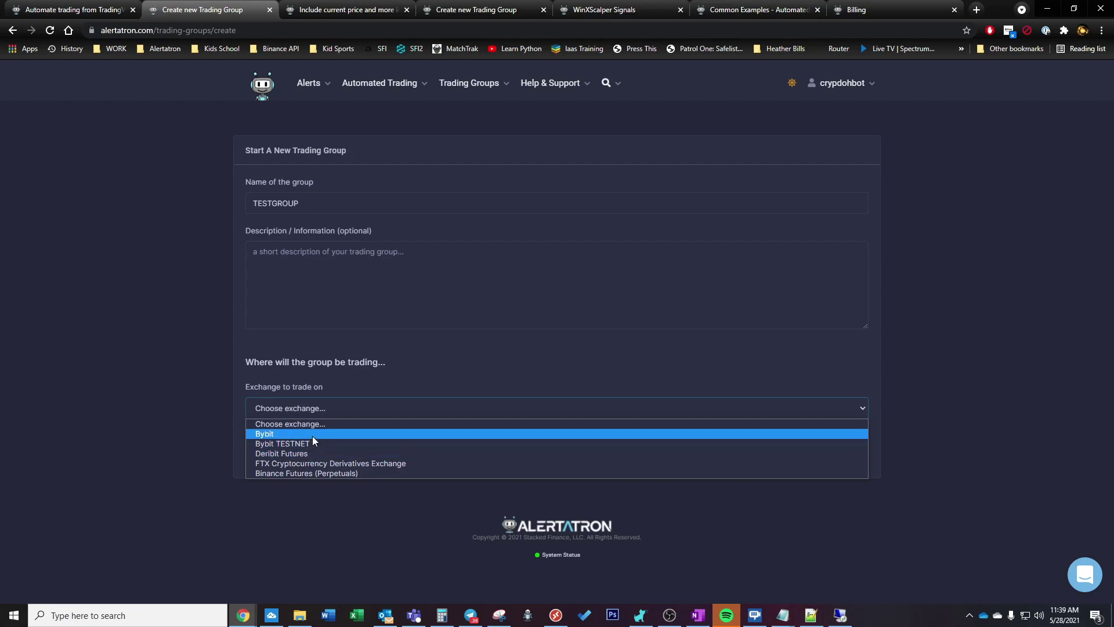
click(312, 434)
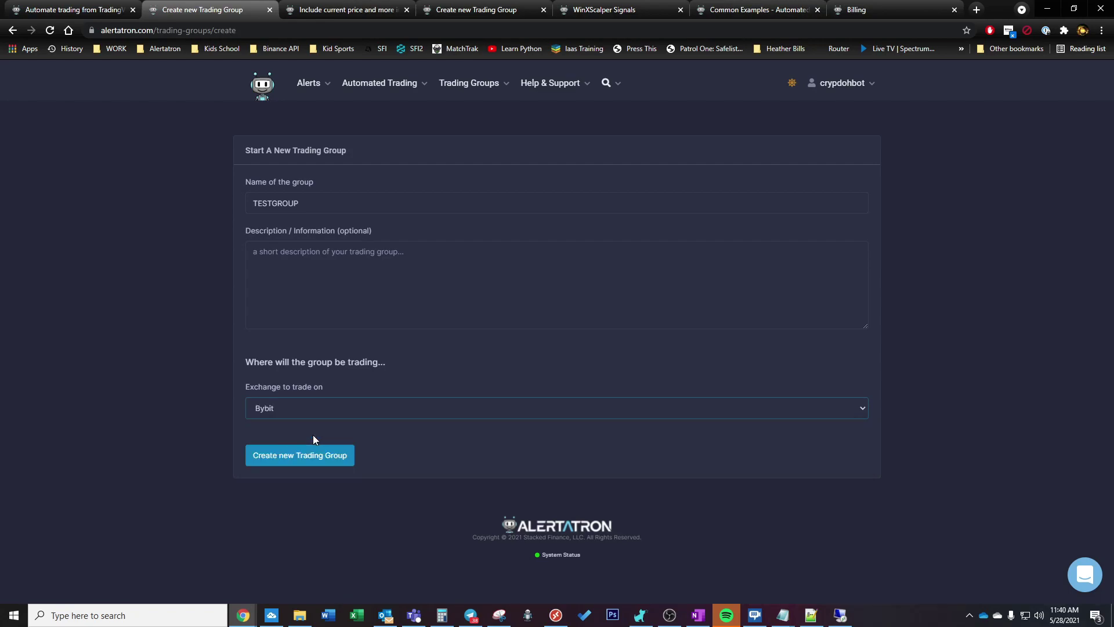
click(290, 458)
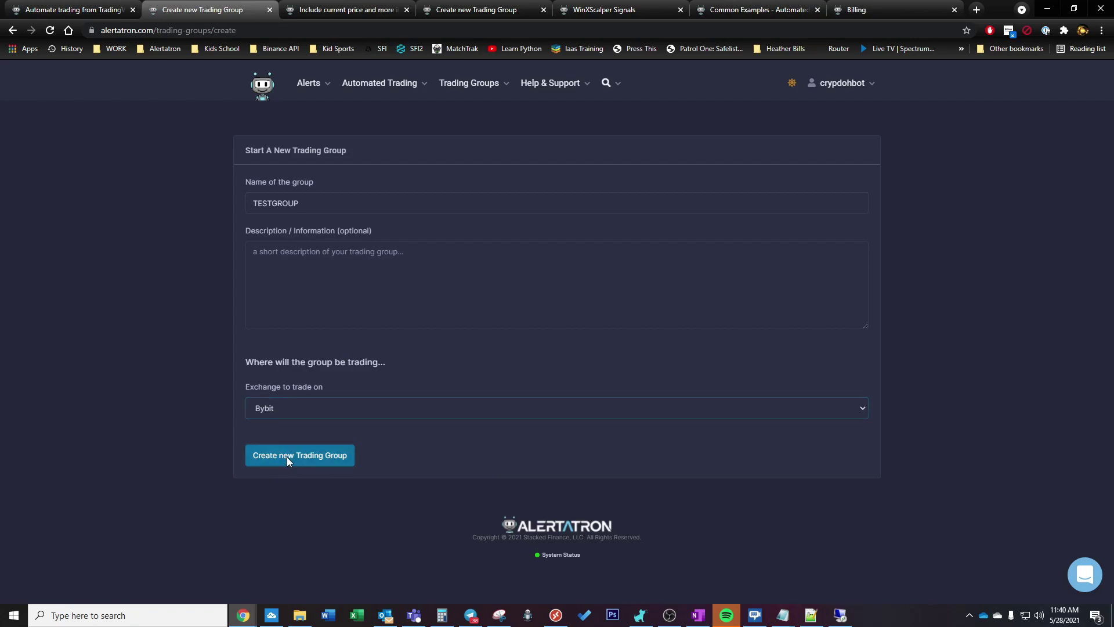
click(500, 387)
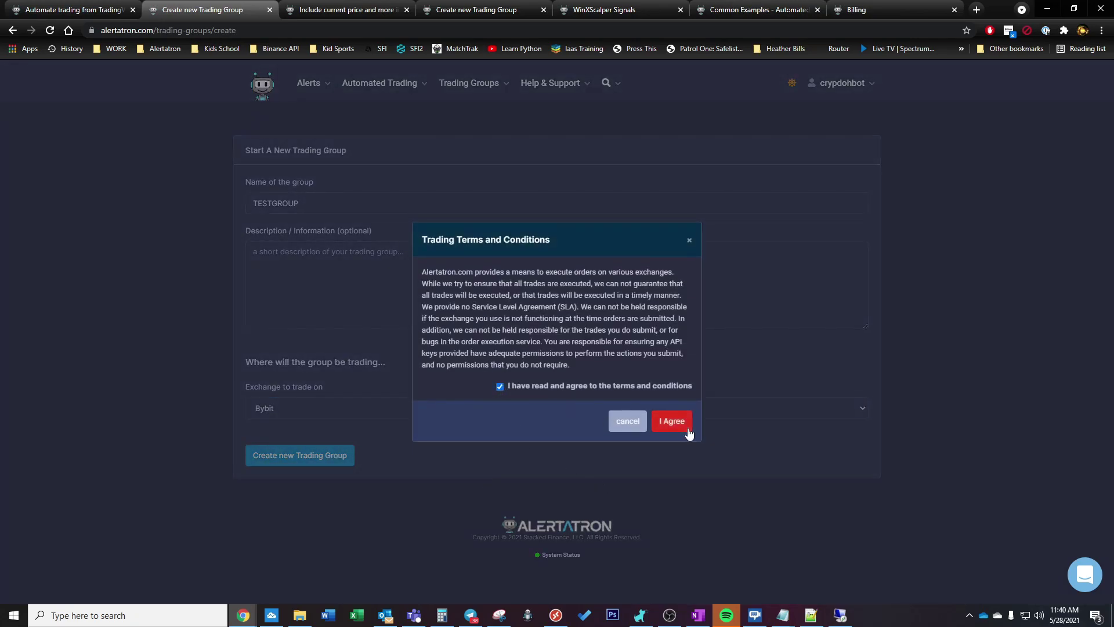
click(673, 427)
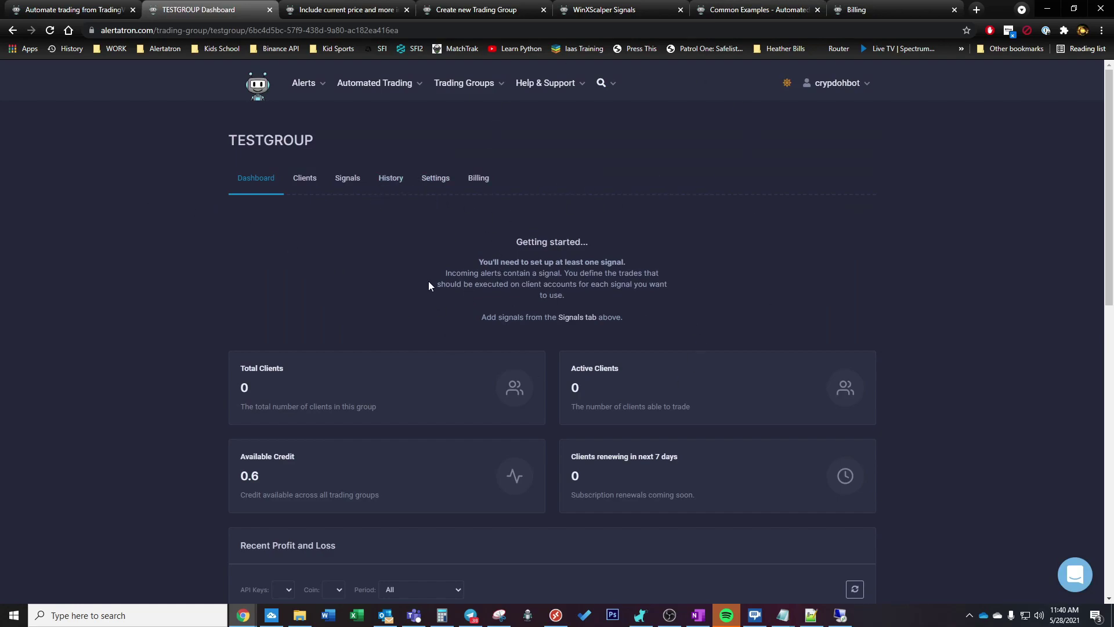
scroll(412, 246, down, 1)
scroll(452, 249, up, 1)
- Add a test client to TESTGROUP's client list, entering and correcting its display name
click(305, 184)
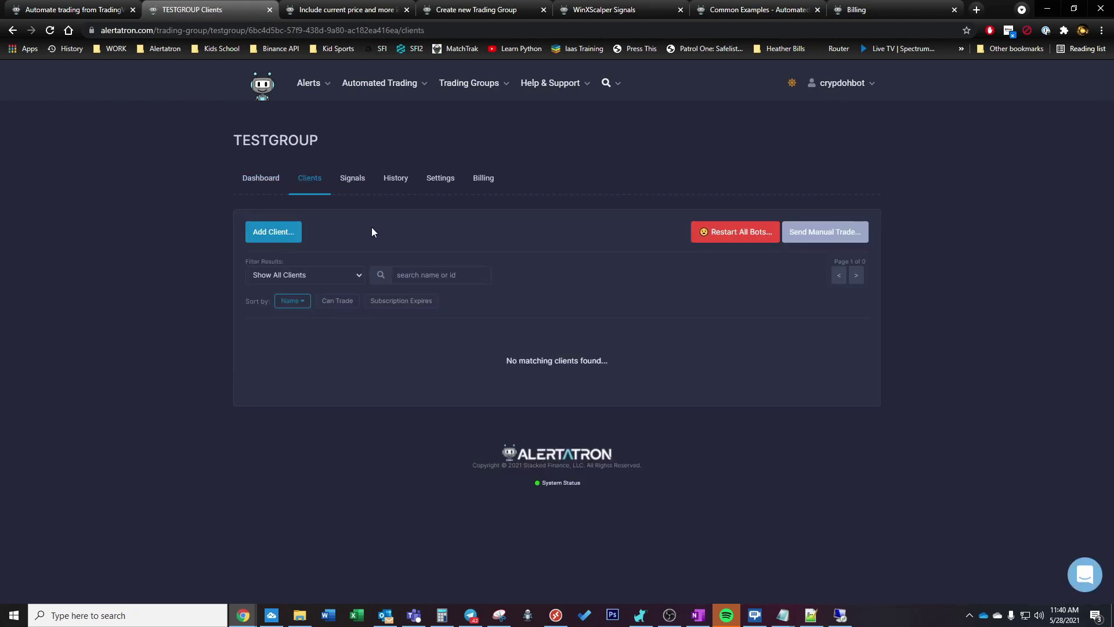
click(275, 232)
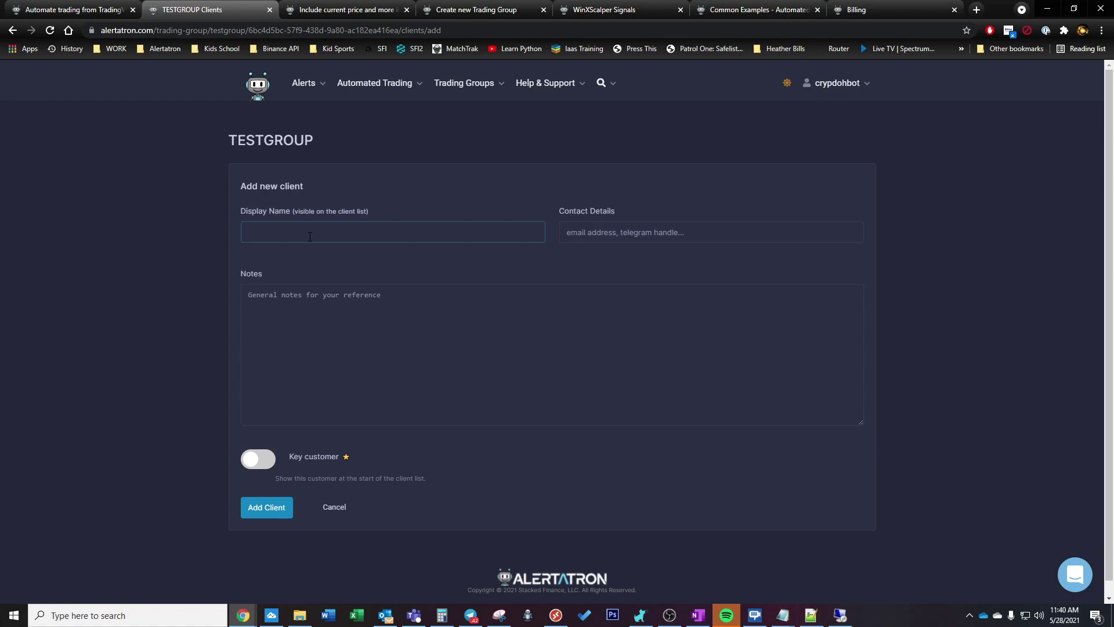
text(CYPR)
key(BackSpace)
text(RYPDOHTESTWE)
key(BackSpace)
key(BackSpace)
text(ER)
click(264, 513)
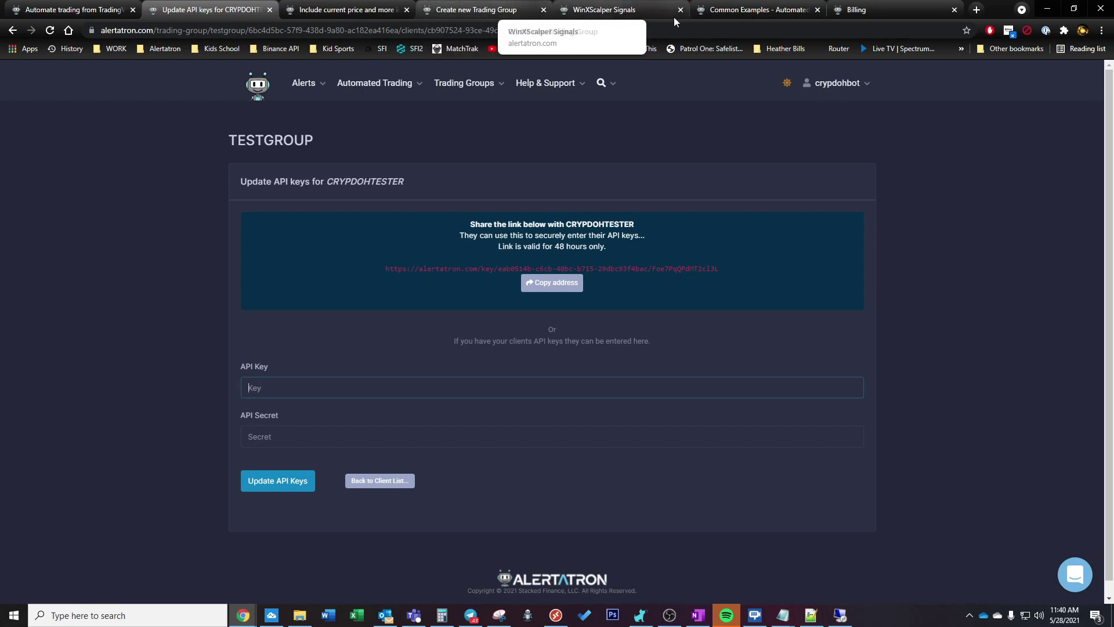
- Glance through the trading group form, WinXScalper Signals and price-placeholder article tabs
click(477, 12)
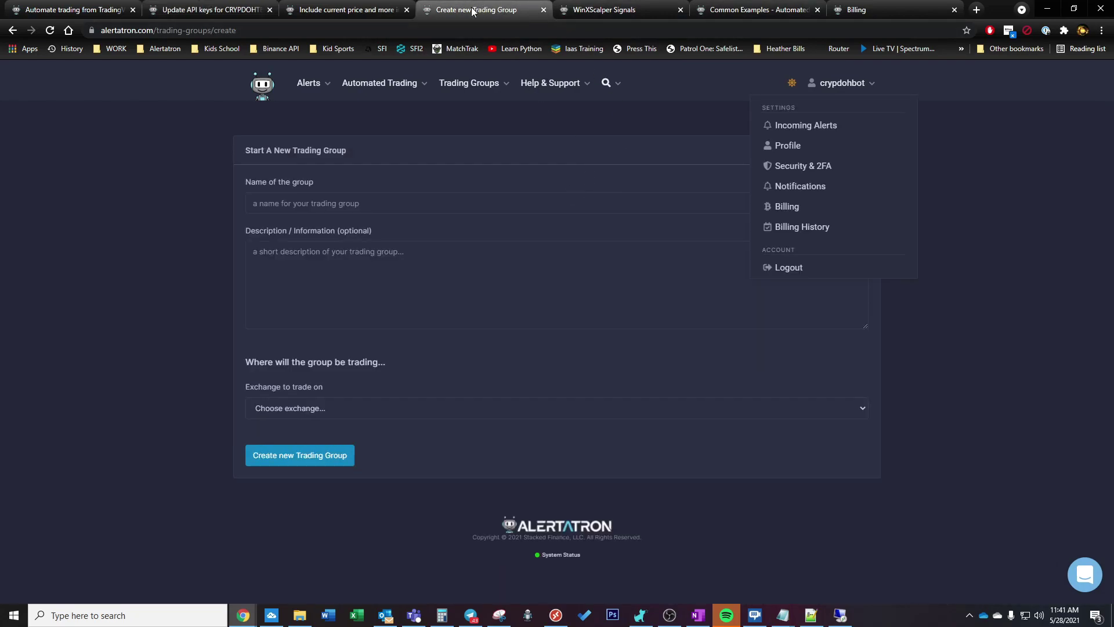
click(603, 10)
click(476, 10)
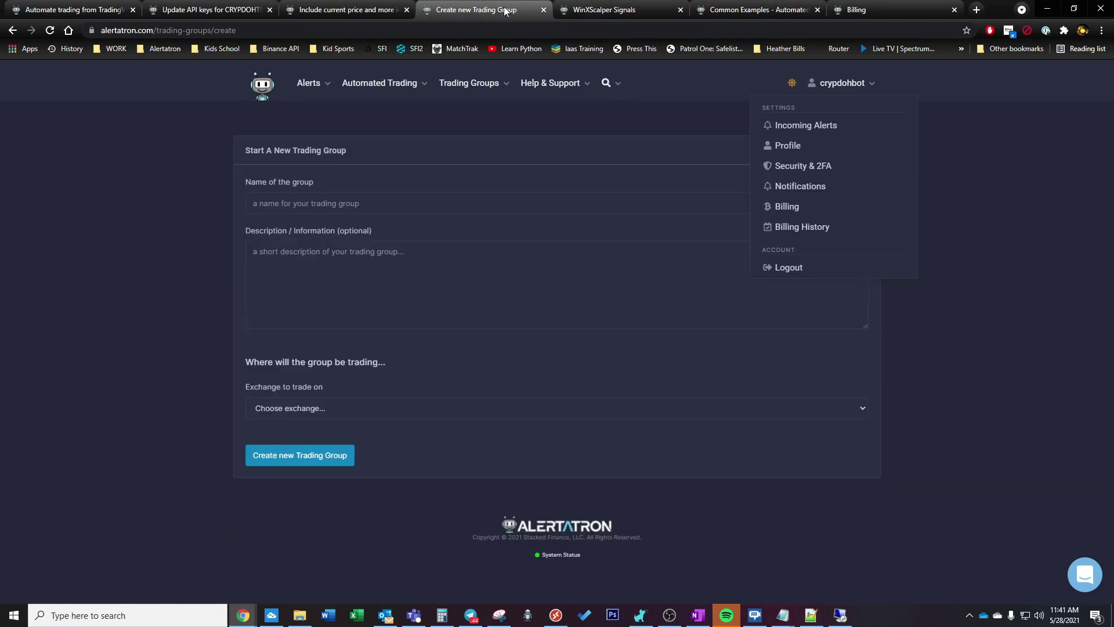
click(330, 11)
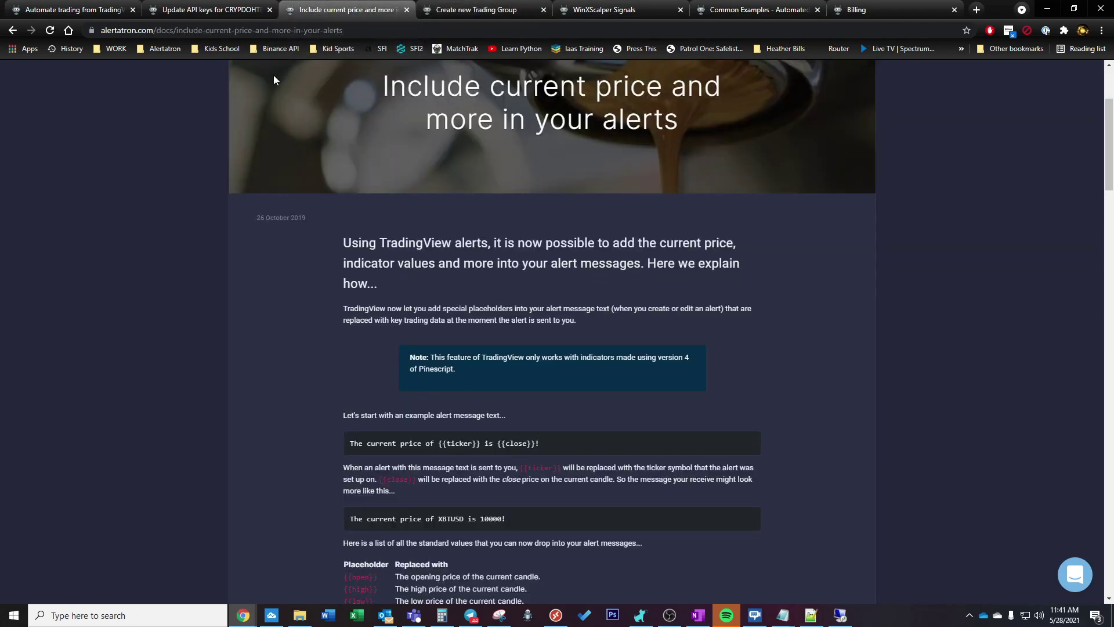
click(228, 10)
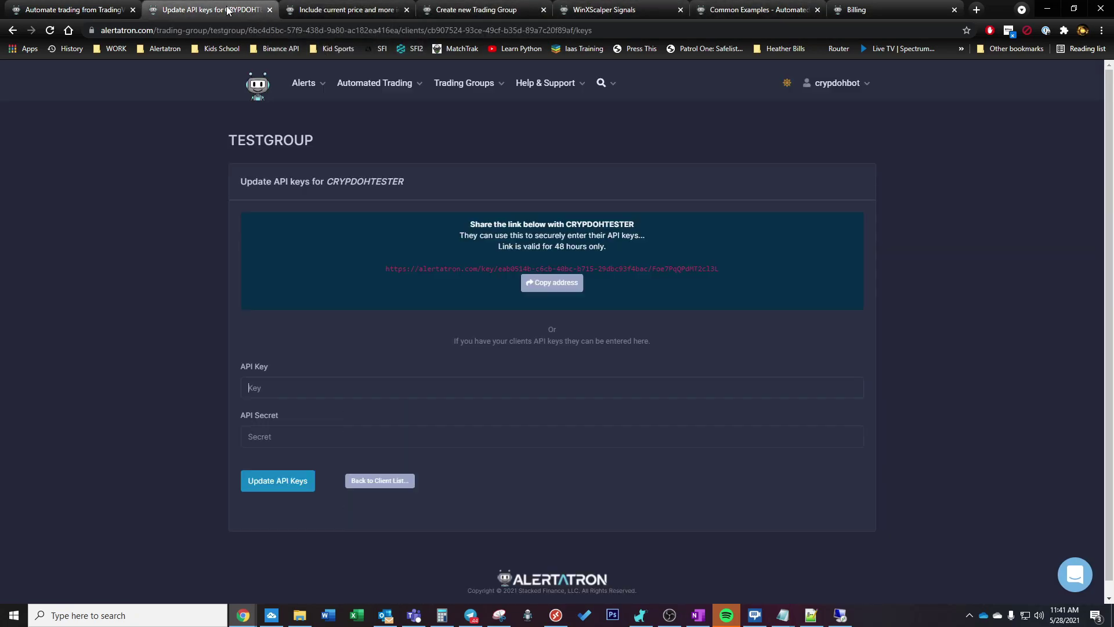
- Read the Bybit API keys guide from the trading group docs, then return to the key form
click(746, 11)
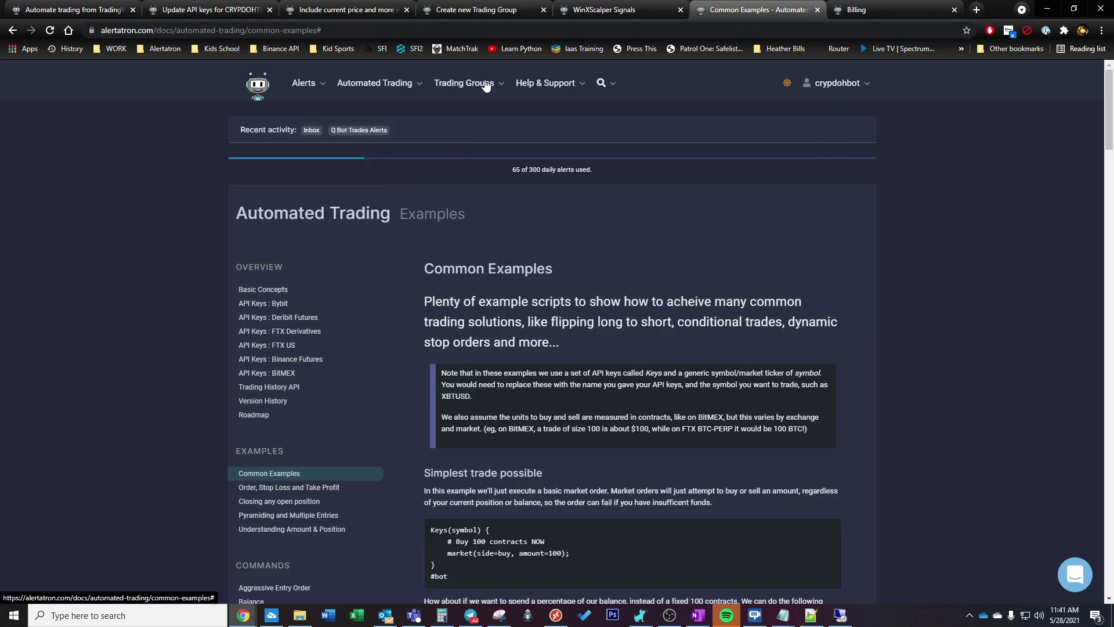
mouse_move(487, 83)
click(481, 106)
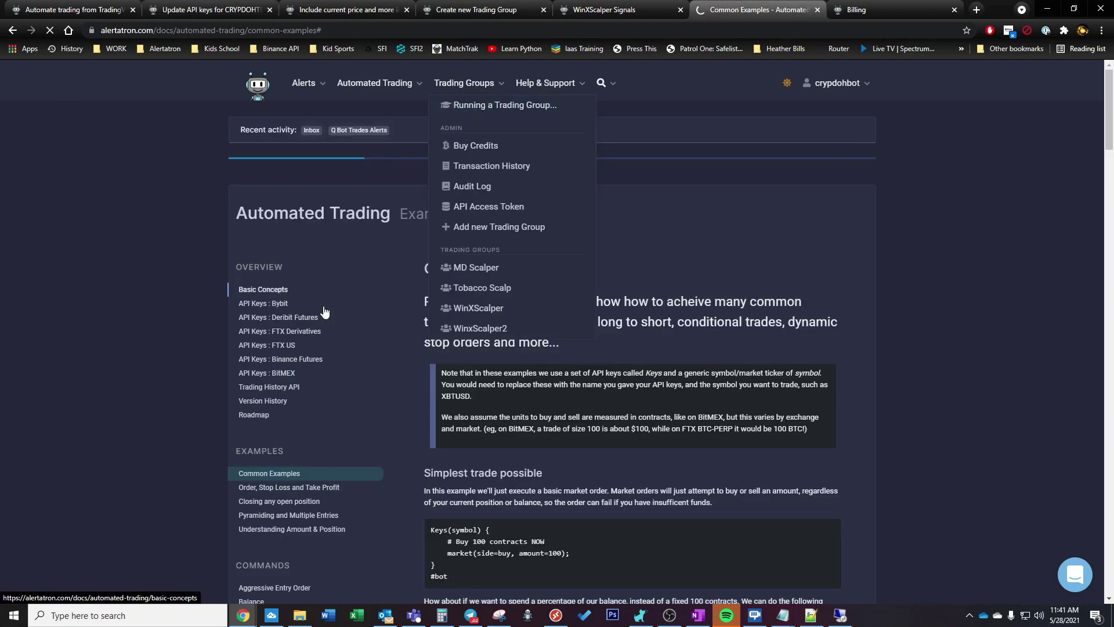
click(274, 303)
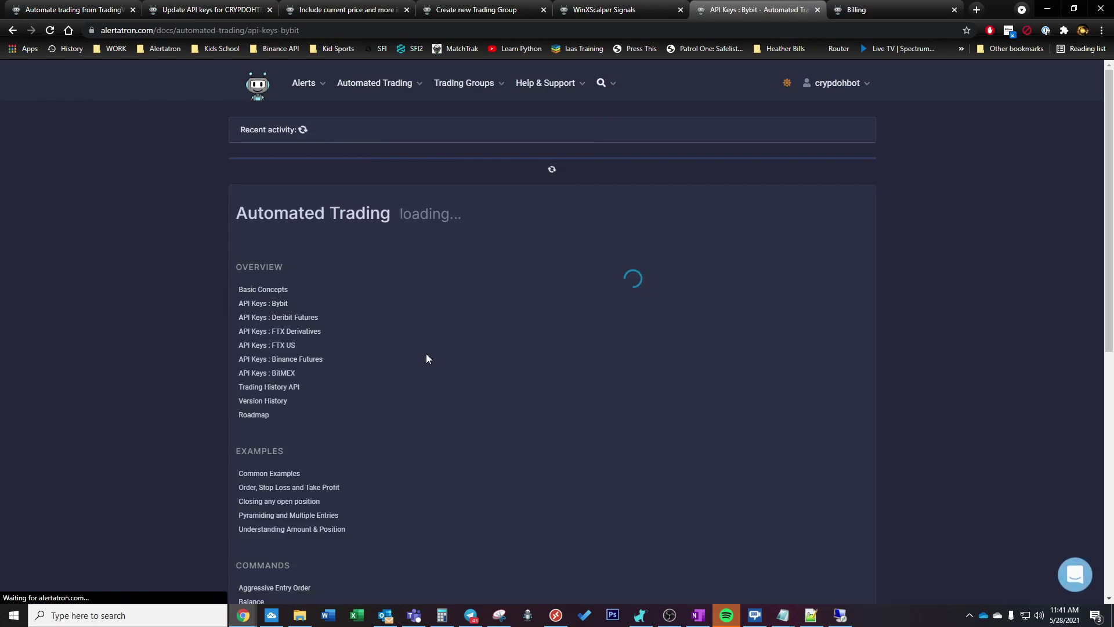
scroll(438, 314, down, 4)
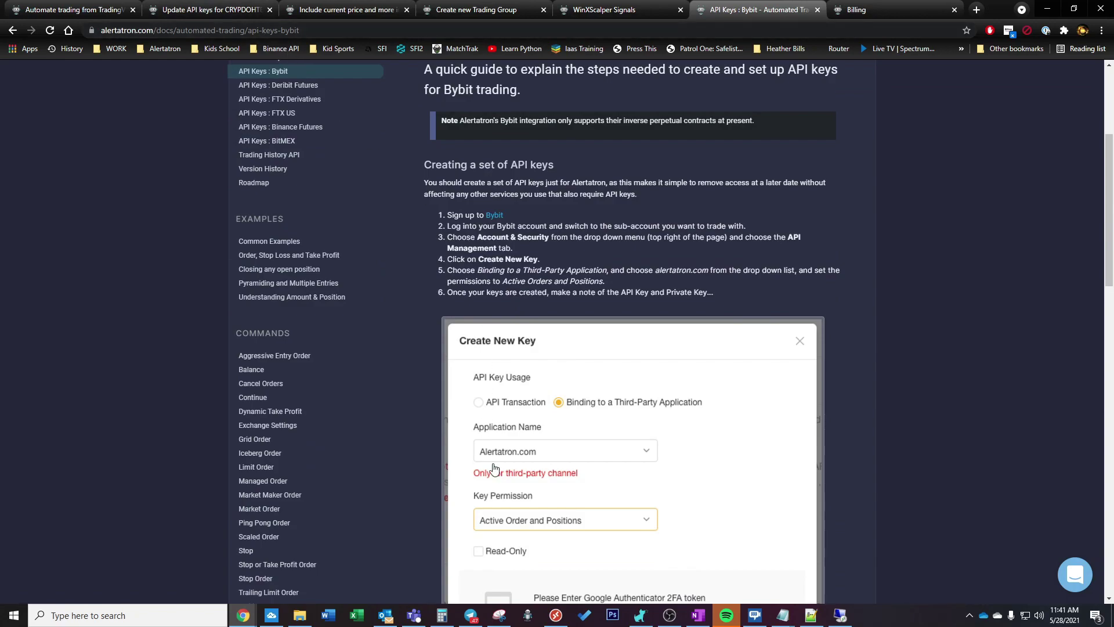
scroll(624, 379, down, 7)
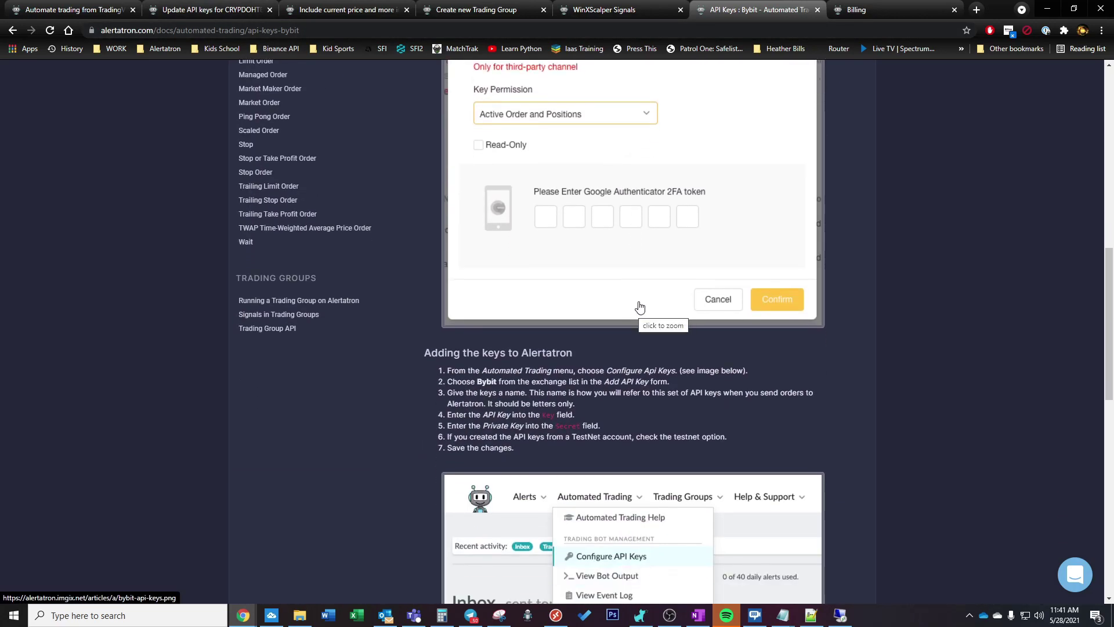
scroll(636, 250, up, 6)
click(230, 8)
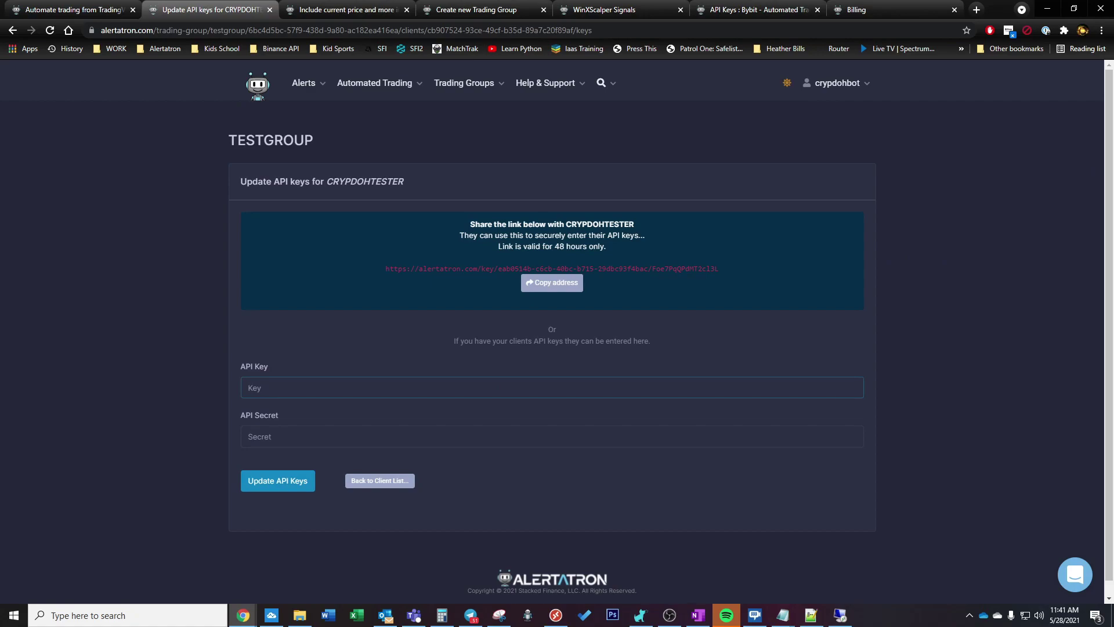
- On Bybit's API management page, start a new API key named BYBITTESTER
key(alt+Tab)
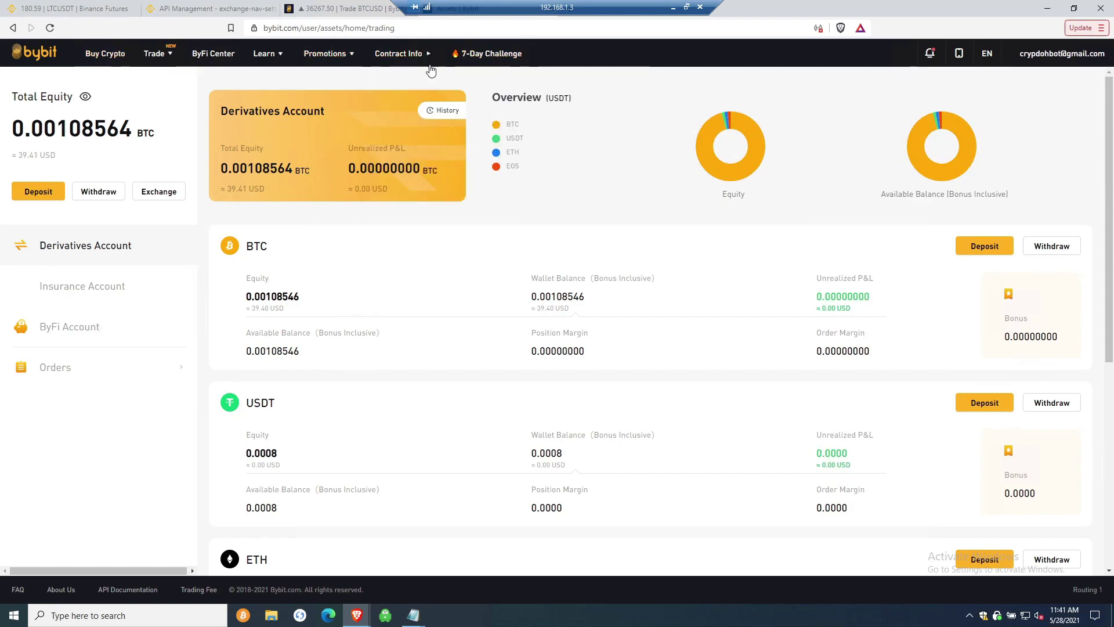
mouse_move(1050, 57)
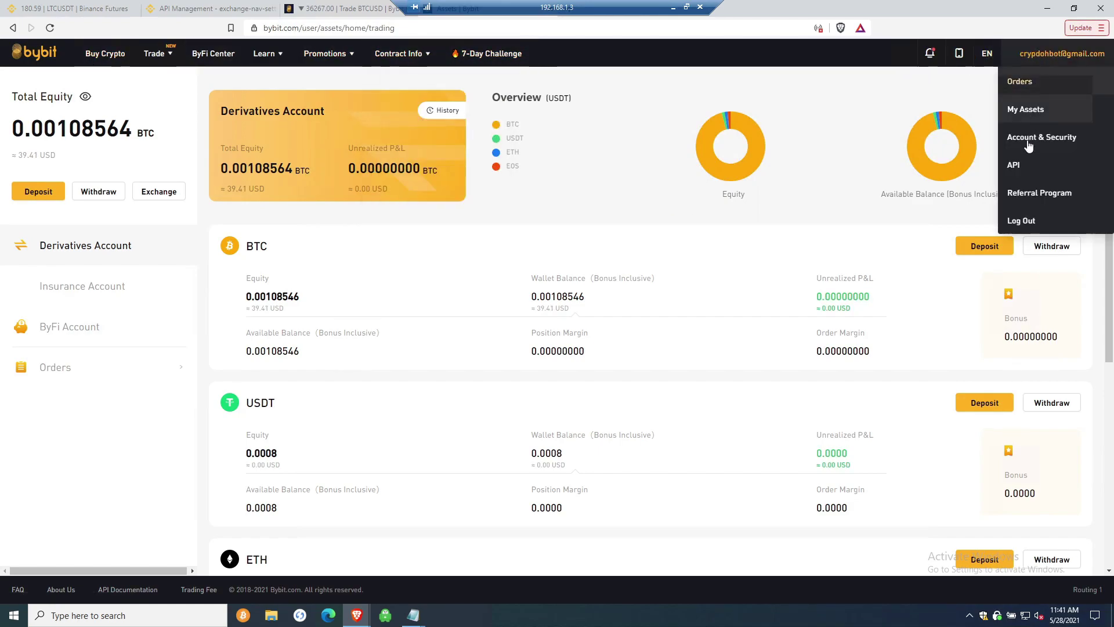
click(1025, 167)
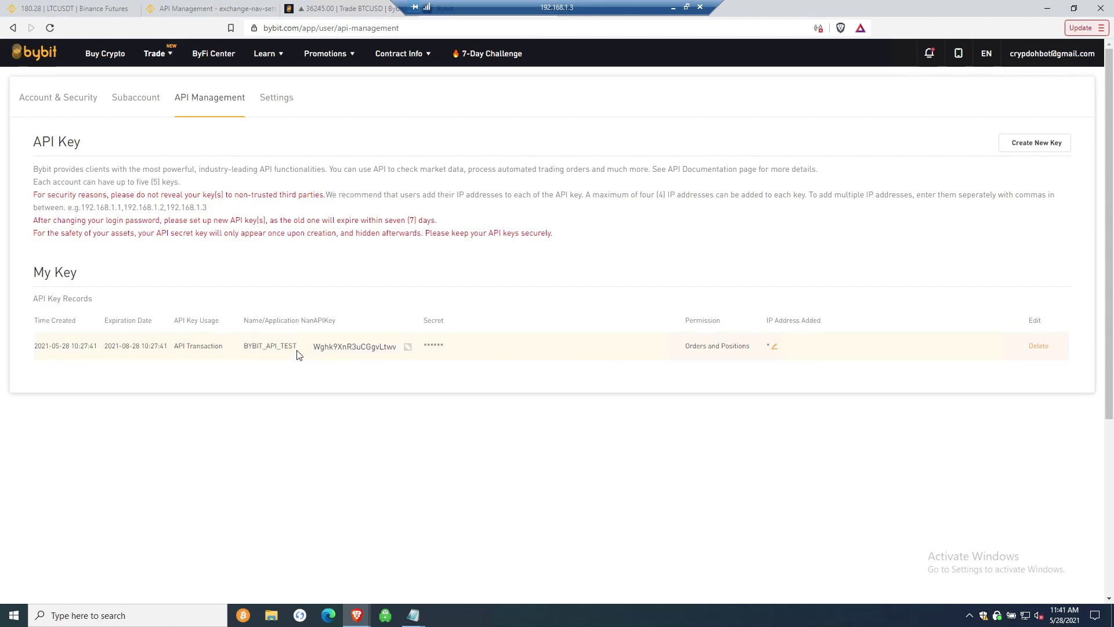
click(1035, 143)
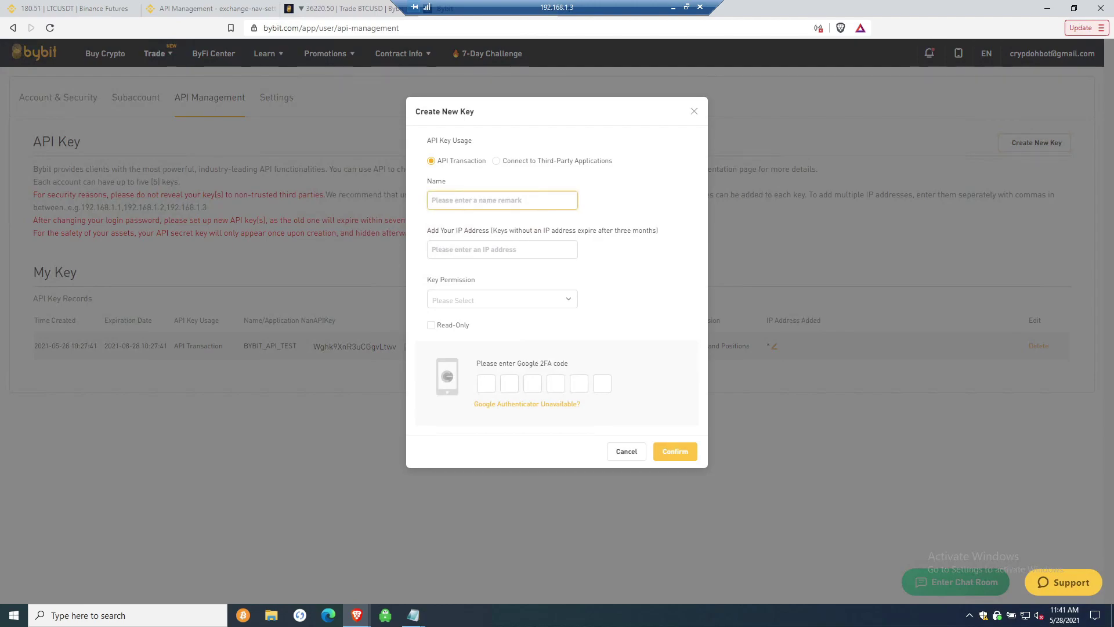
text(BYBITTESTER)
- Enter the two-factor code, grant Orders and Positions permission, and confirm the key
click(487, 383)
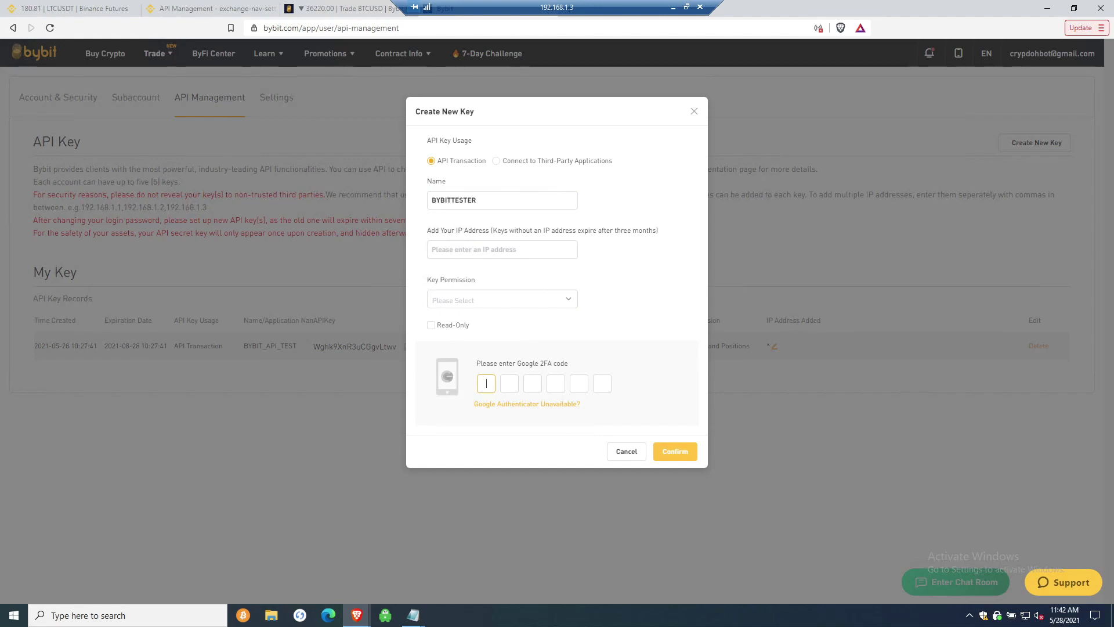
click(685, 453)
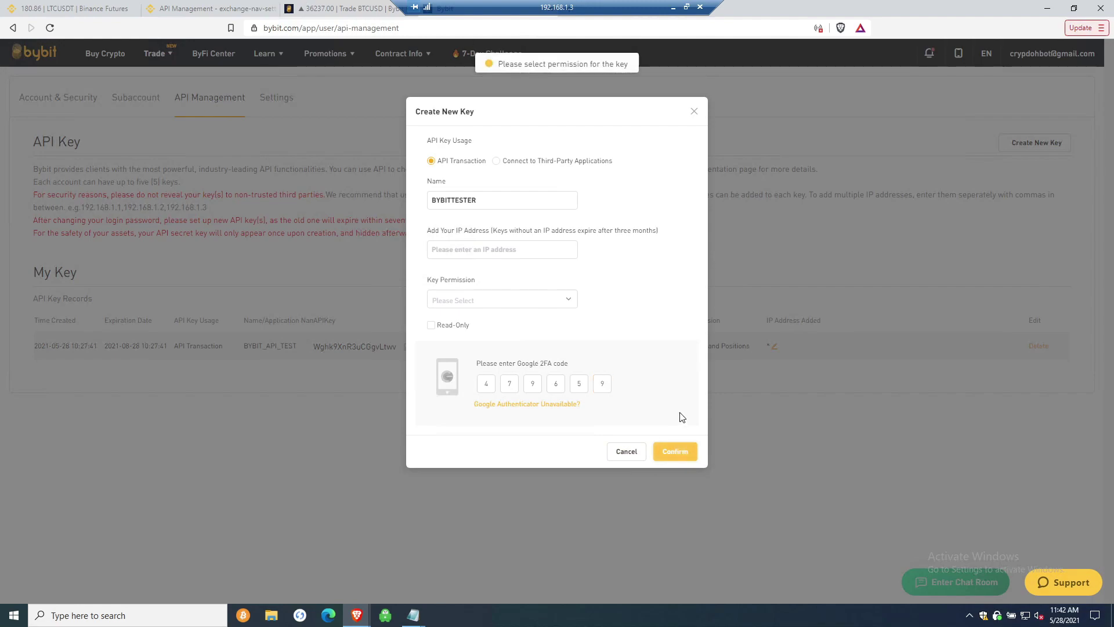
click(467, 298)
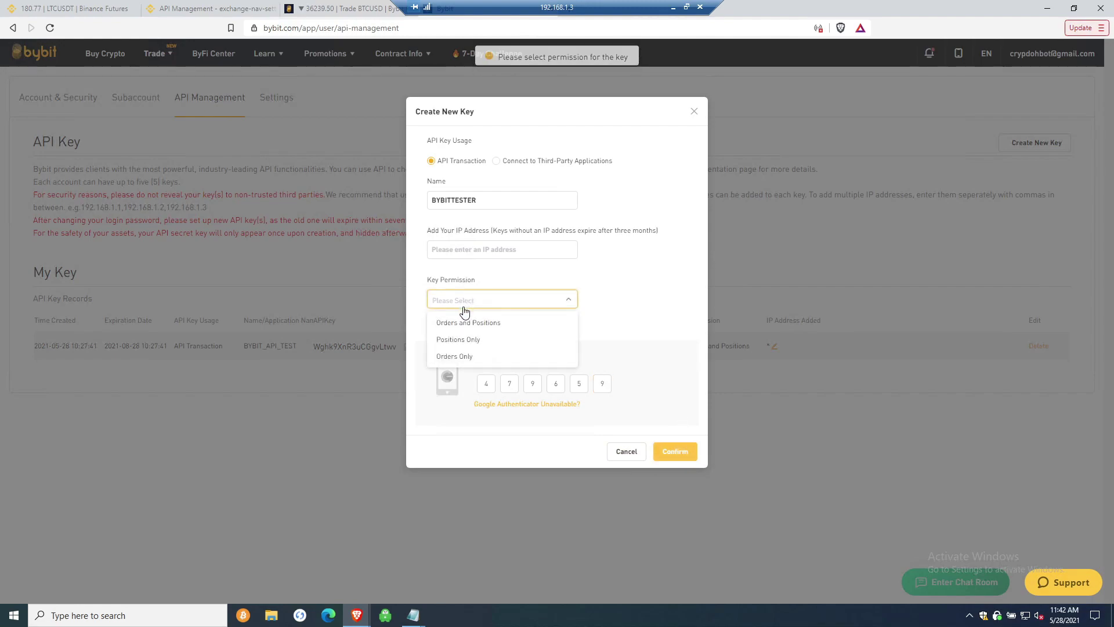
click(464, 323)
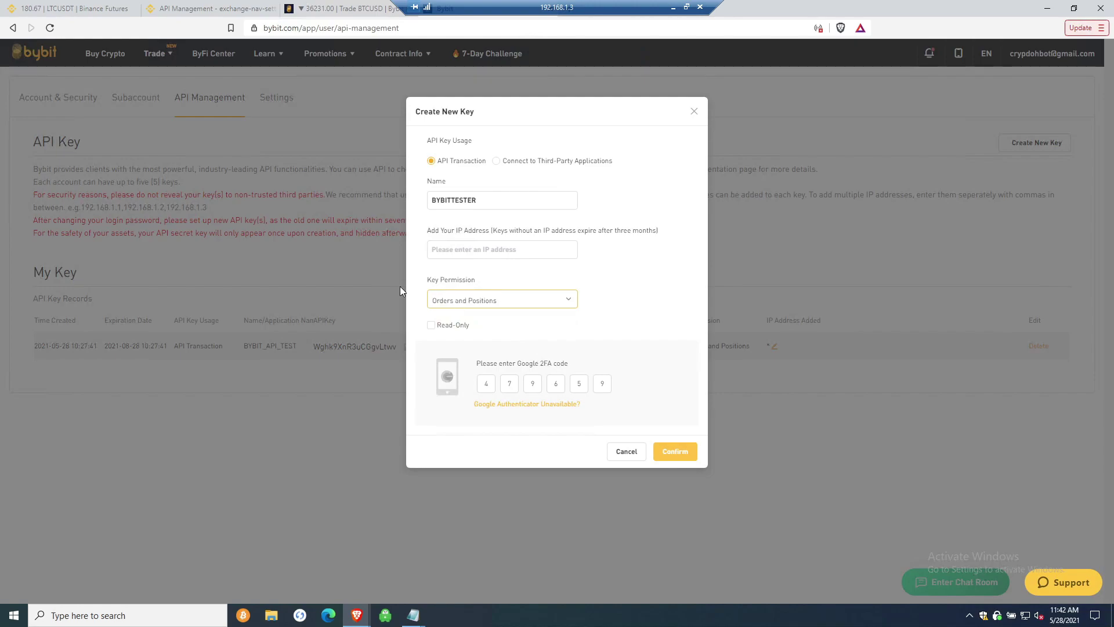
click(676, 452)
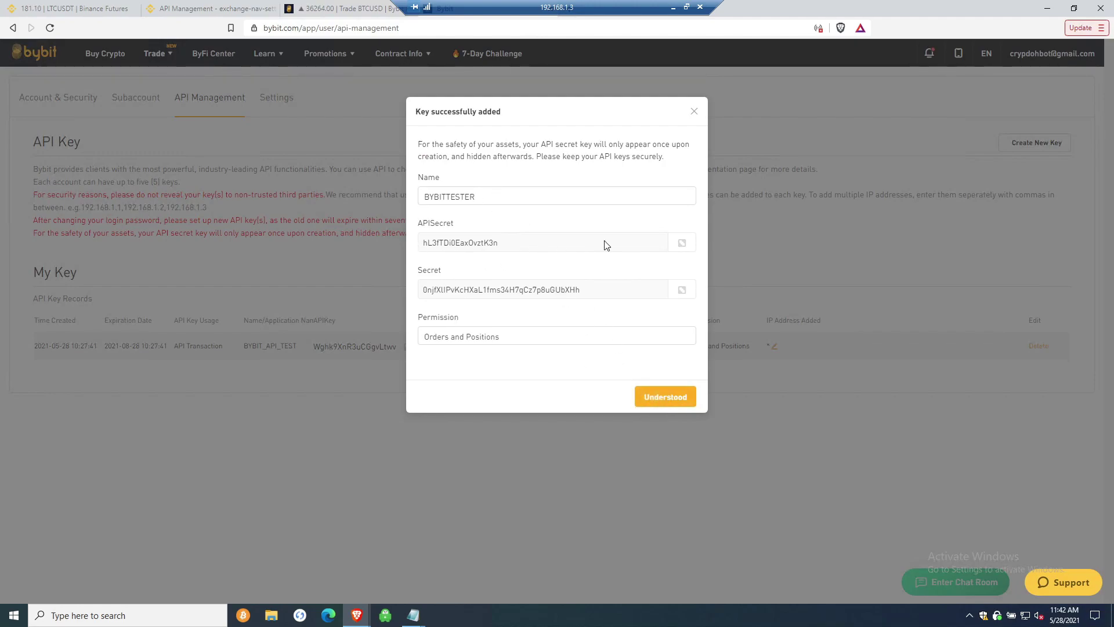
- Copy the BYBITTESTER key and secret from Bybit into the client's Alertatron form and validate them
click(689, 245)
click(673, 7)
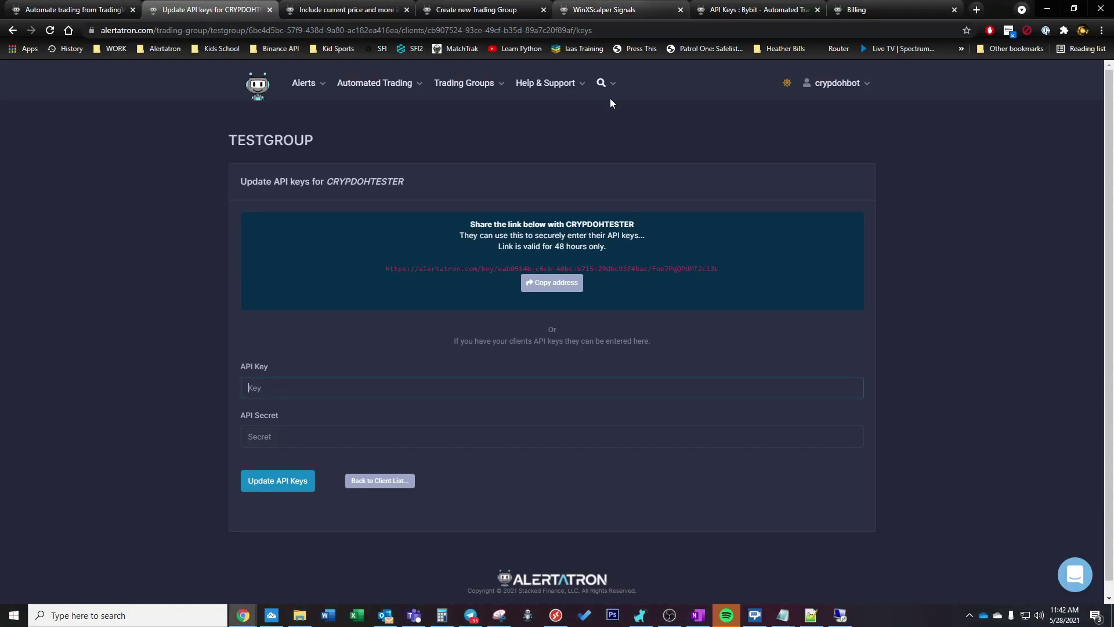
key(ctrl+v)
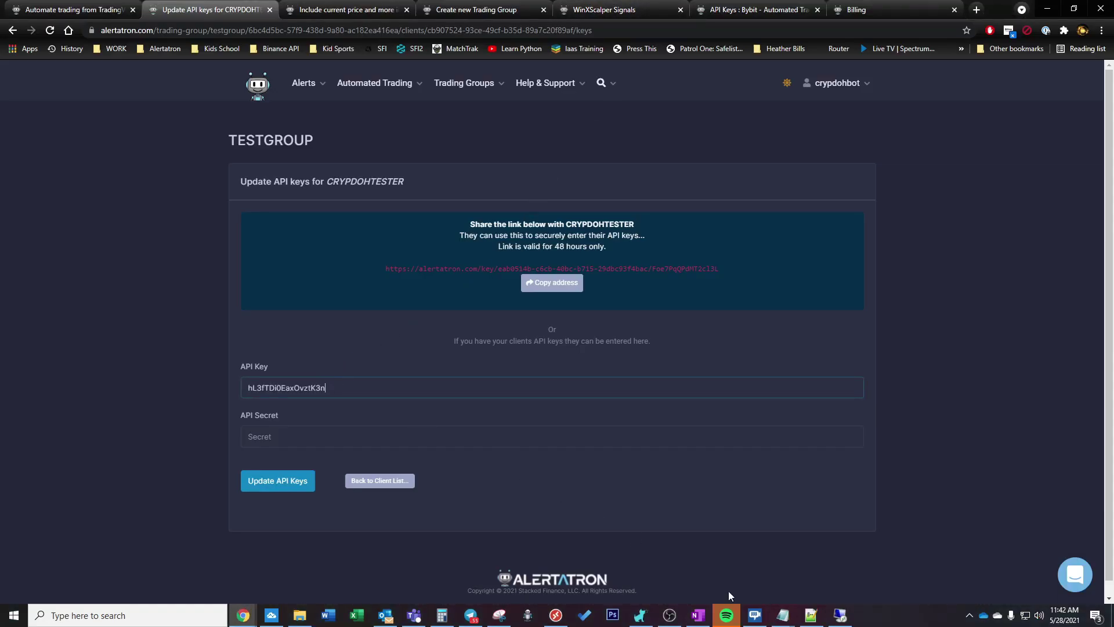
click(841, 615)
click(682, 290)
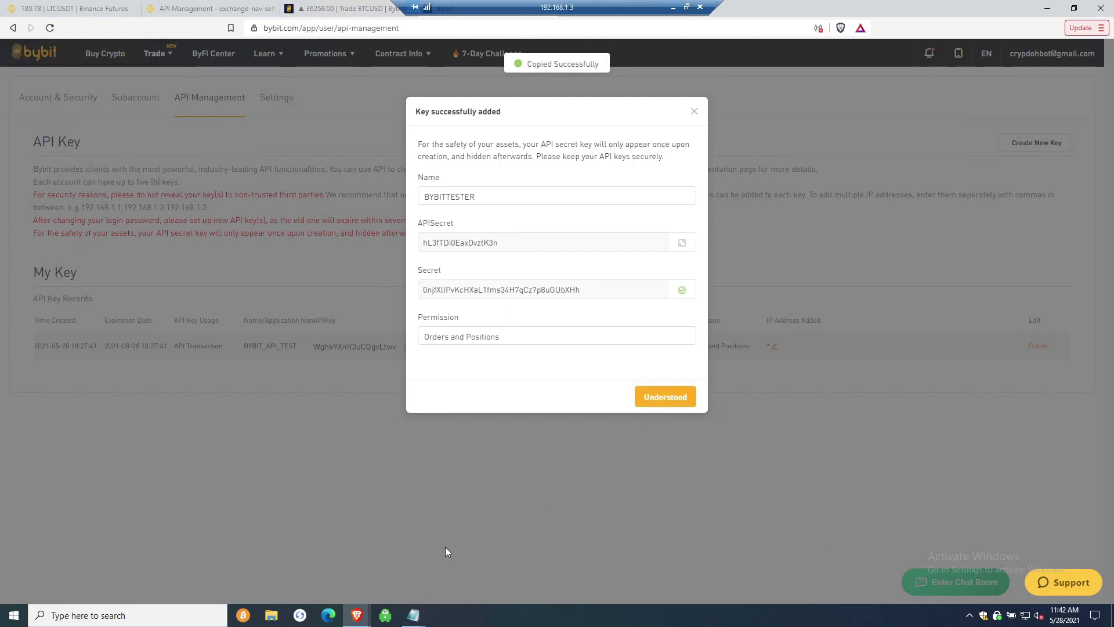
click(673, 8)
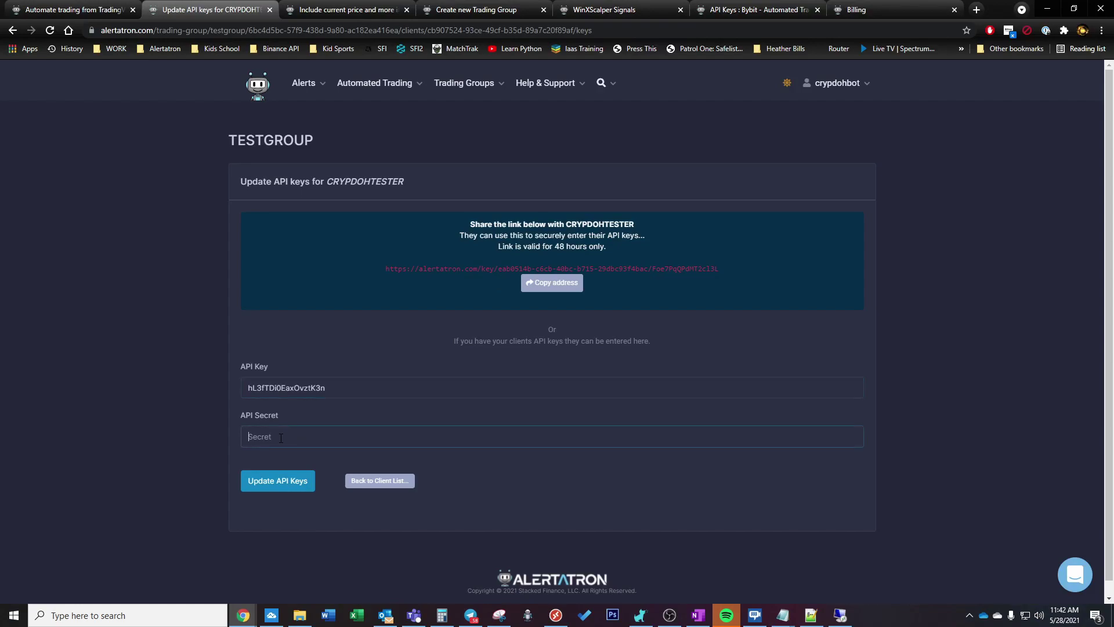
key(ctrl+v)
click(279, 482)
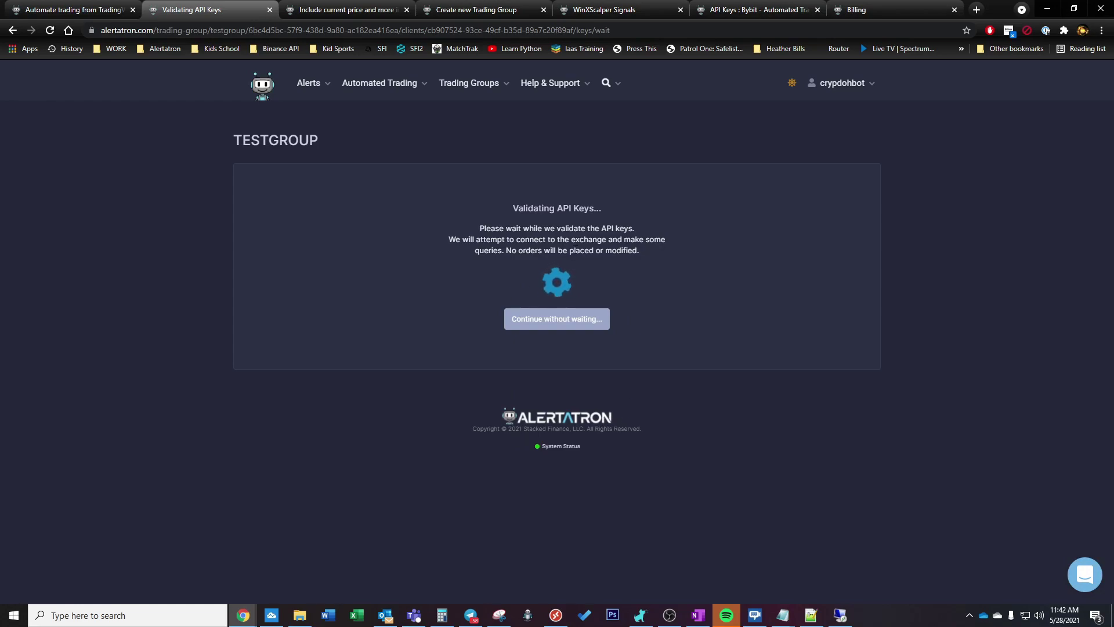
click(553, 286)
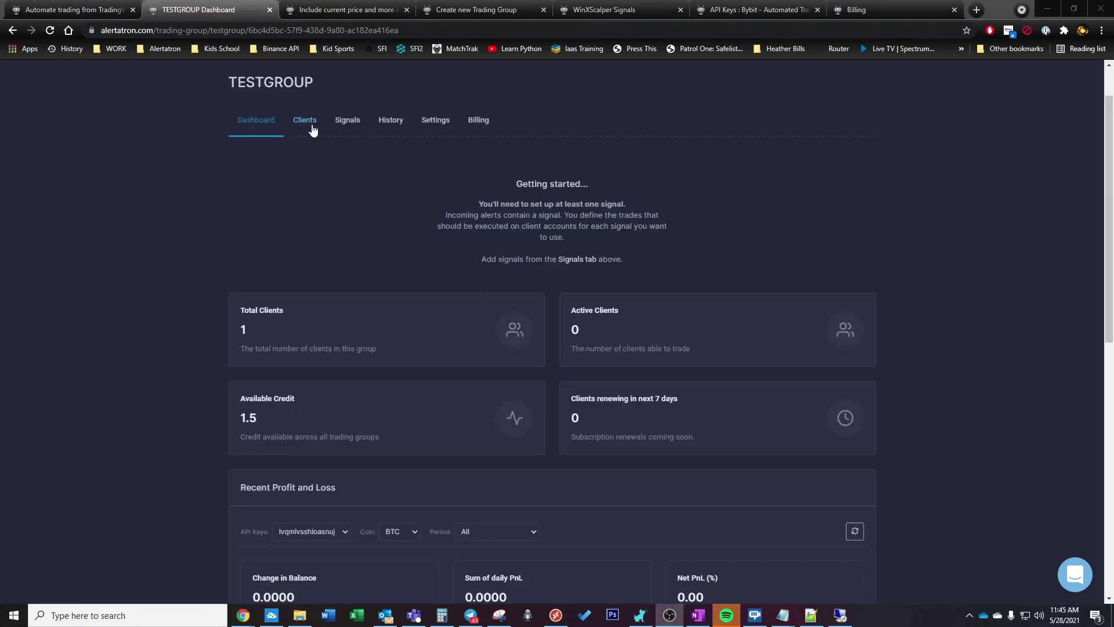
- Renew the TESTGROUP client's subscription for 1 month and resume its trading bot
click(312, 124)
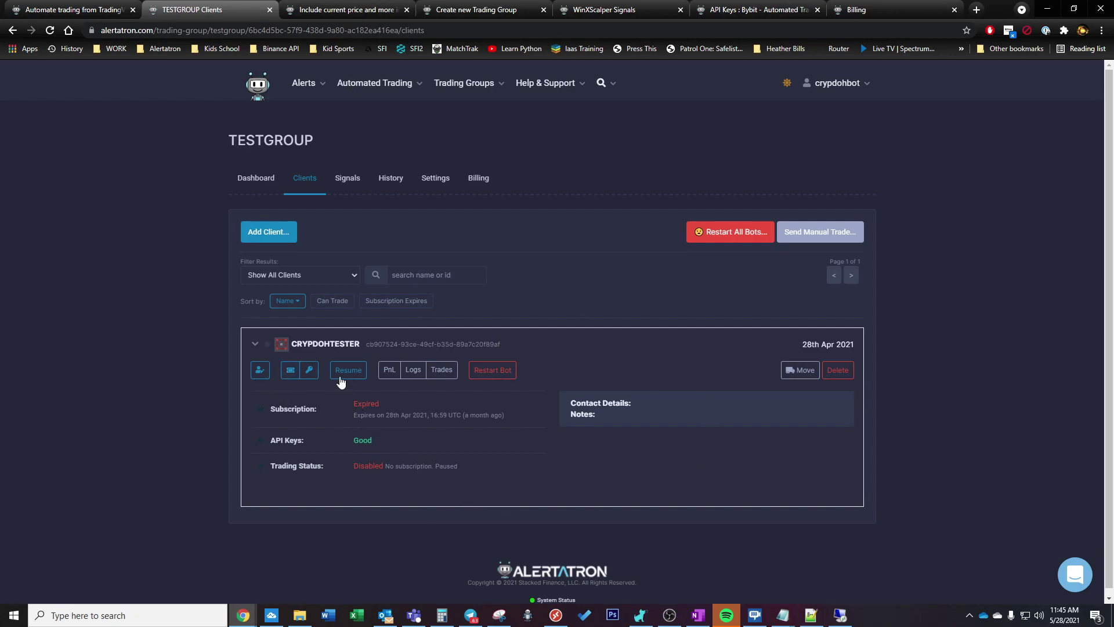
click(291, 372)
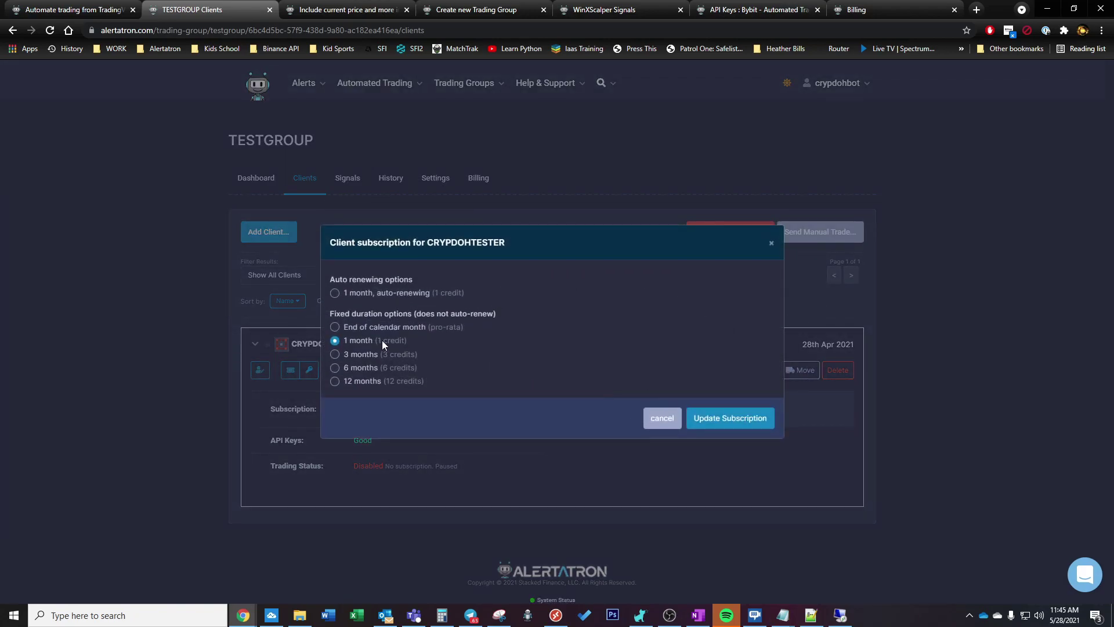
click(730, 419)
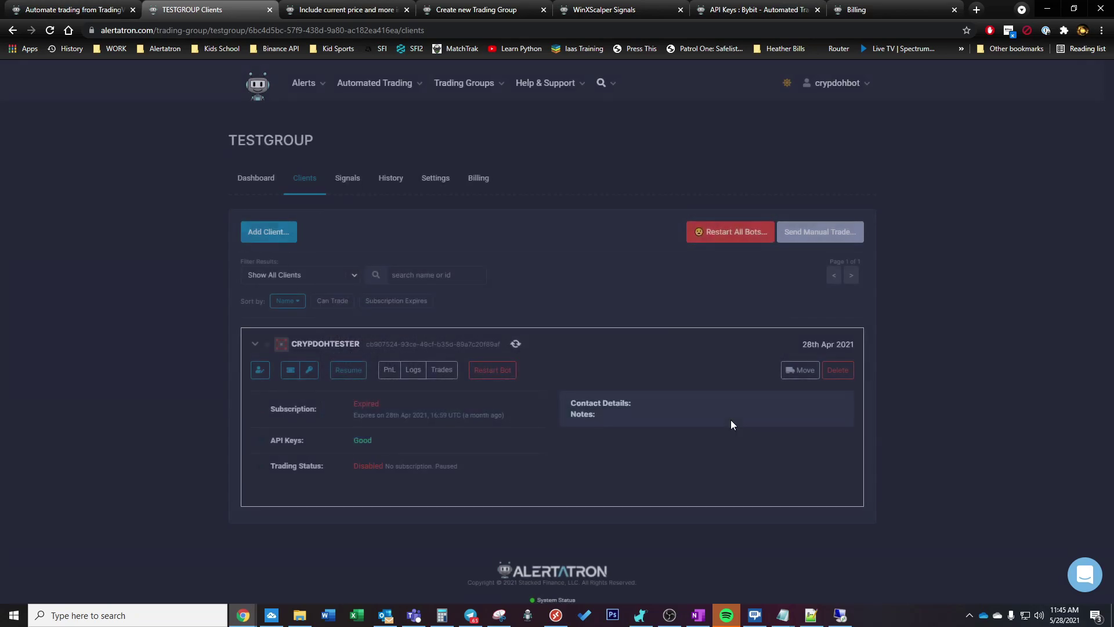
drag(360, 403, 519, 420)
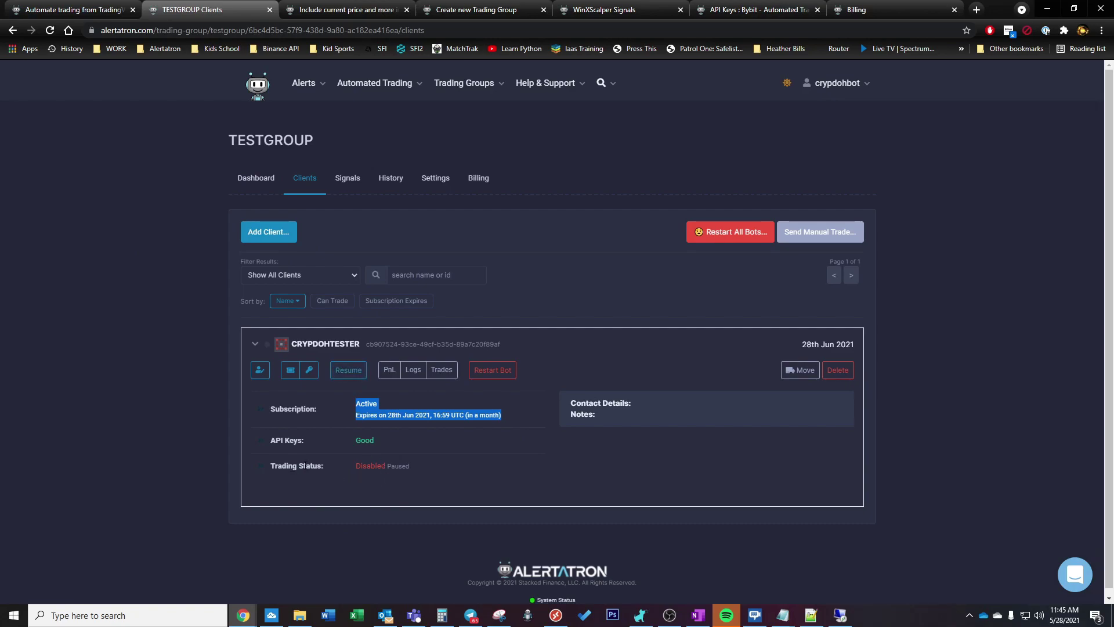
click(348, 369)
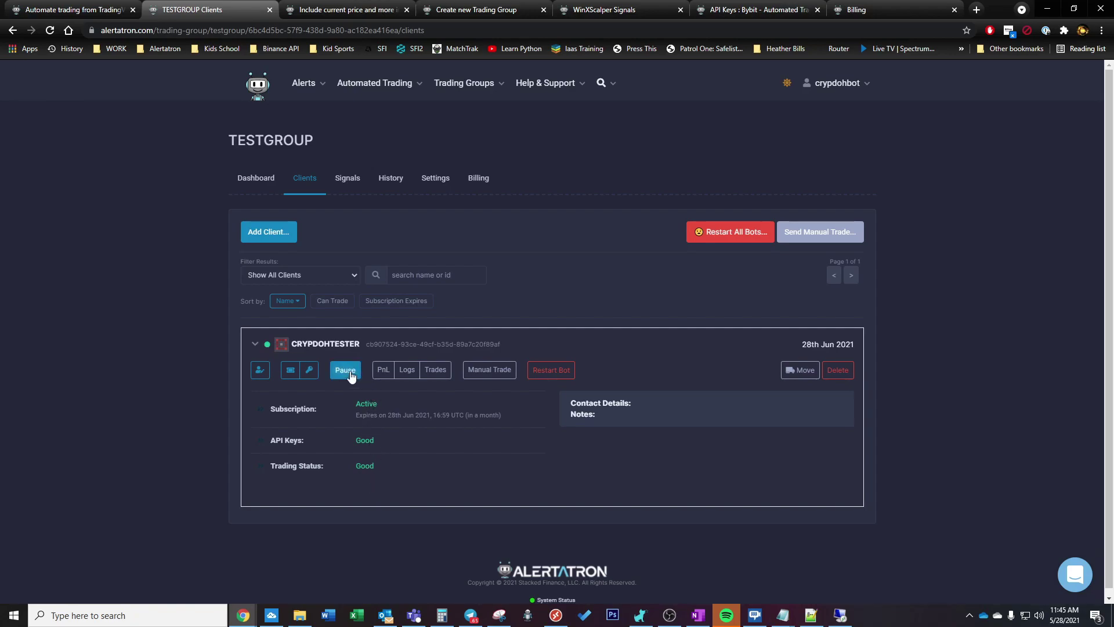
- Recheck the subscription options unchanged, then go to TESTGROUP's billing and credit page
click(290, 371)
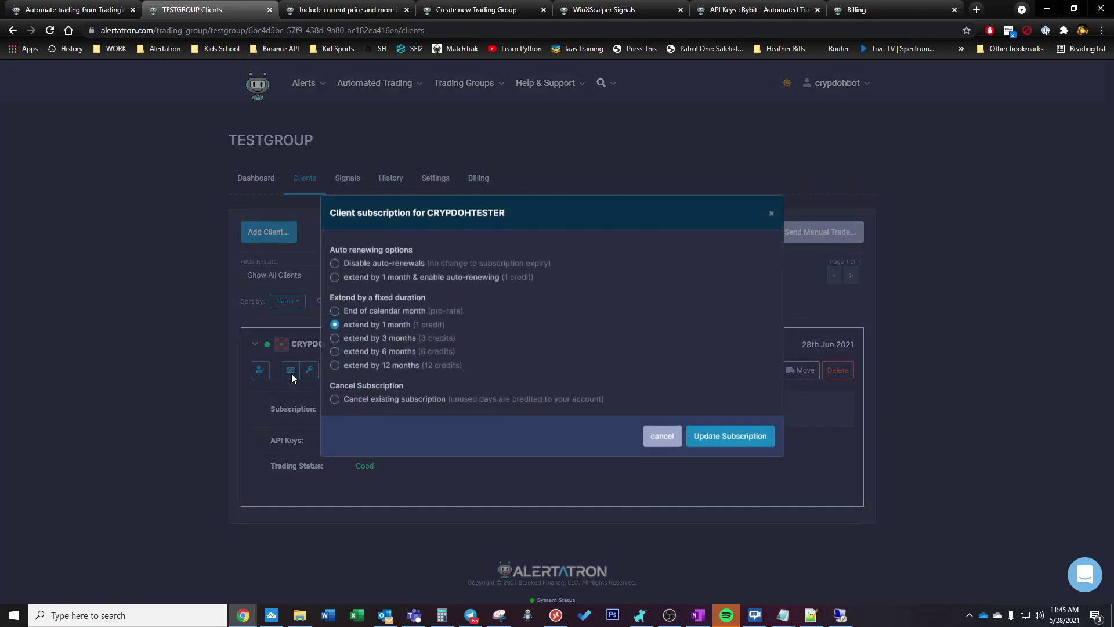
click(659, 441)
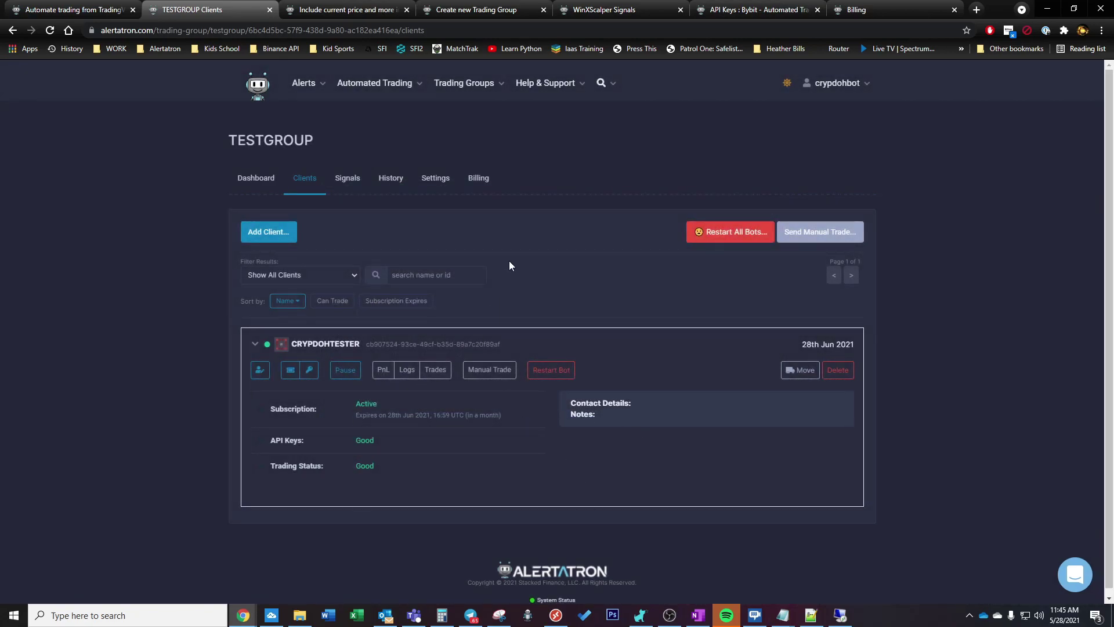
click(490, 187)
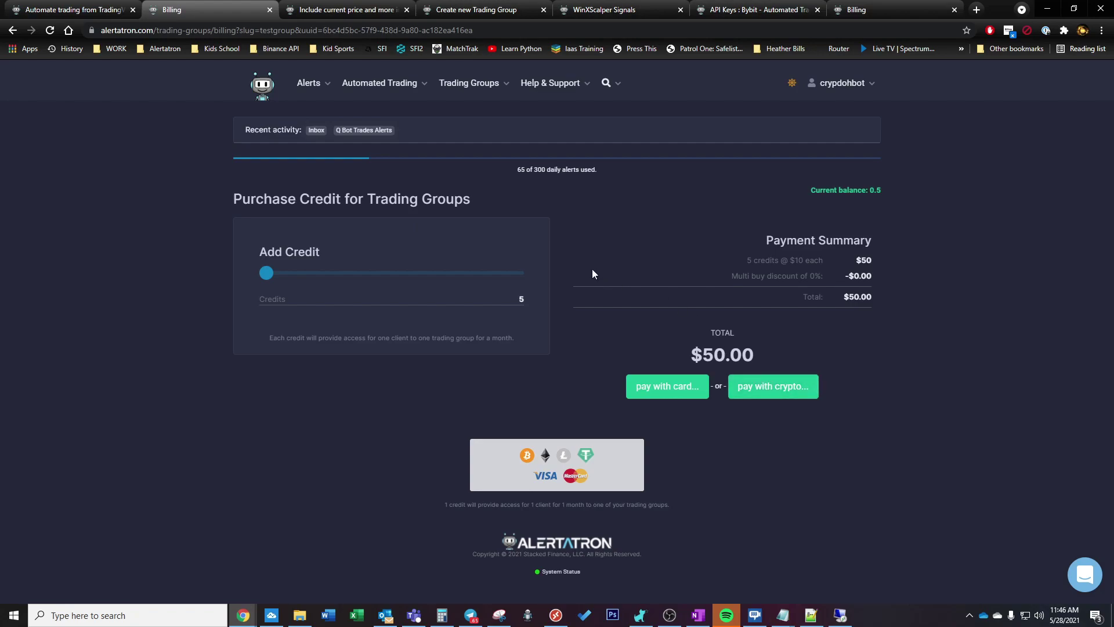
click(13, 30)
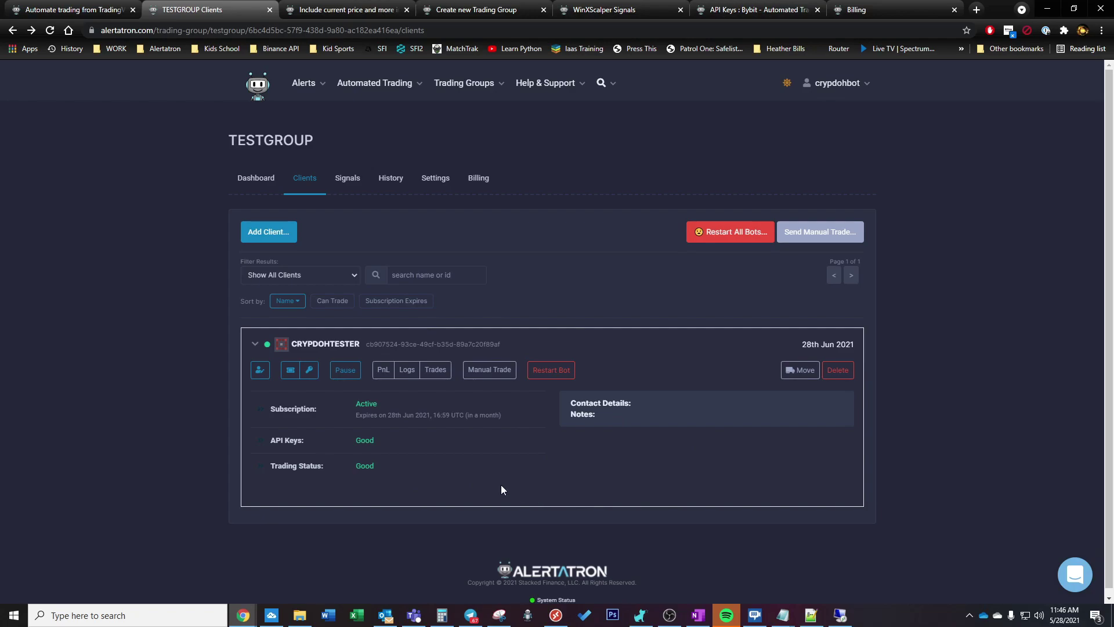
- Dismiss Bybit's key-created confirmation, view the BTCUSD trading page, and return to TESTGROUP's clients
click(841, 616)
click(666, 397)
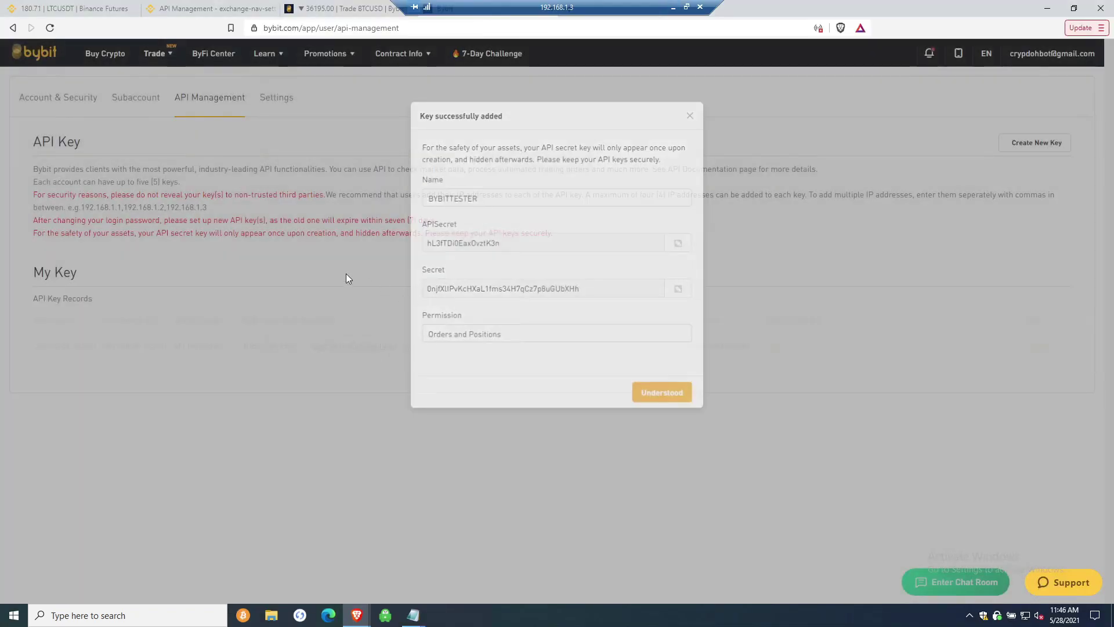
click(358, 12)
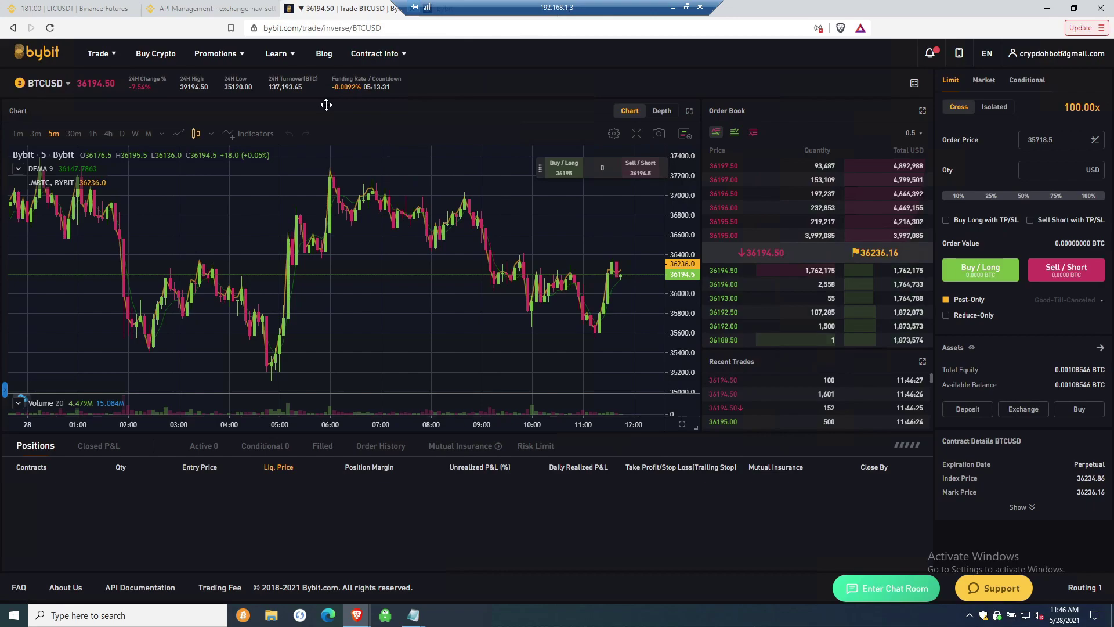
click(672, 8)
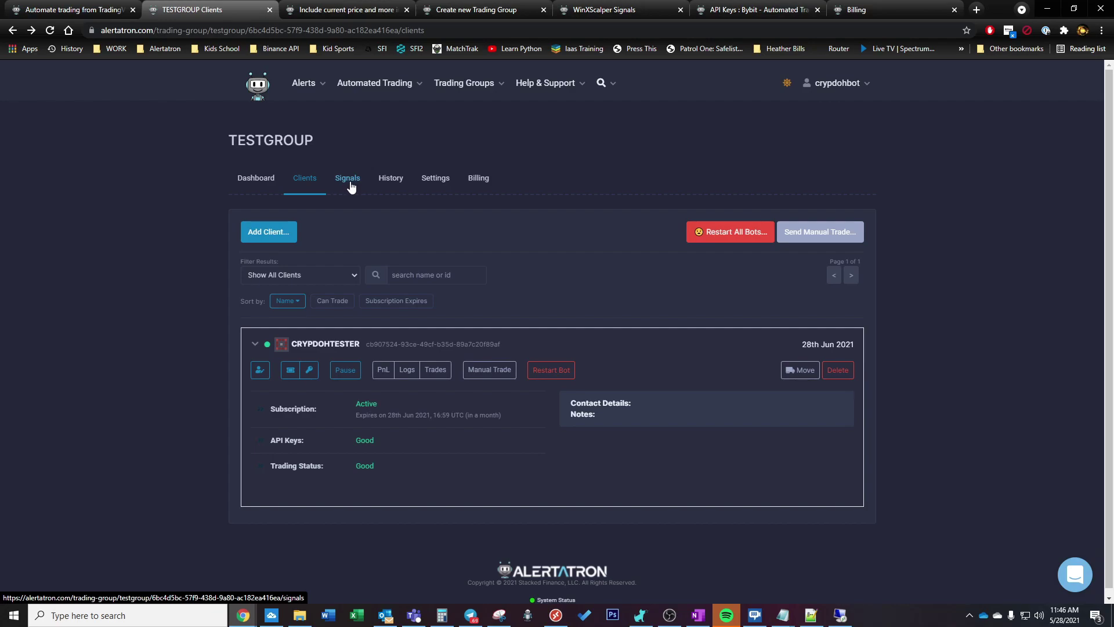
- Pan the BTCUSD 1-hour chart to late April–May and hide the ATR_SM_BuySell 7 indicator
click(273, 615)
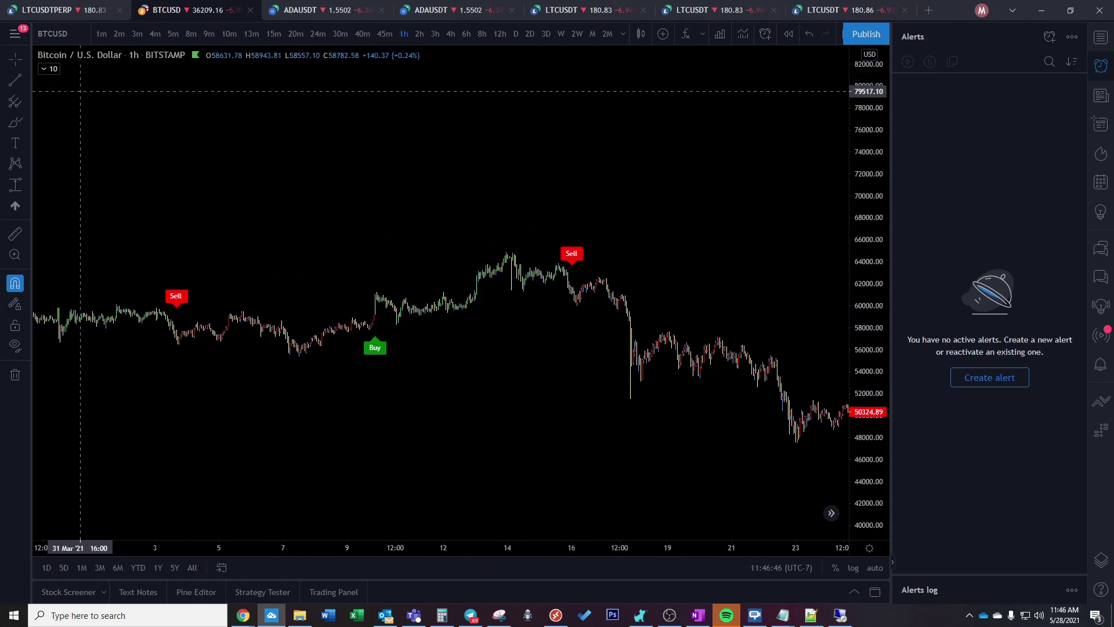
drag(584, 457, 273, 316)
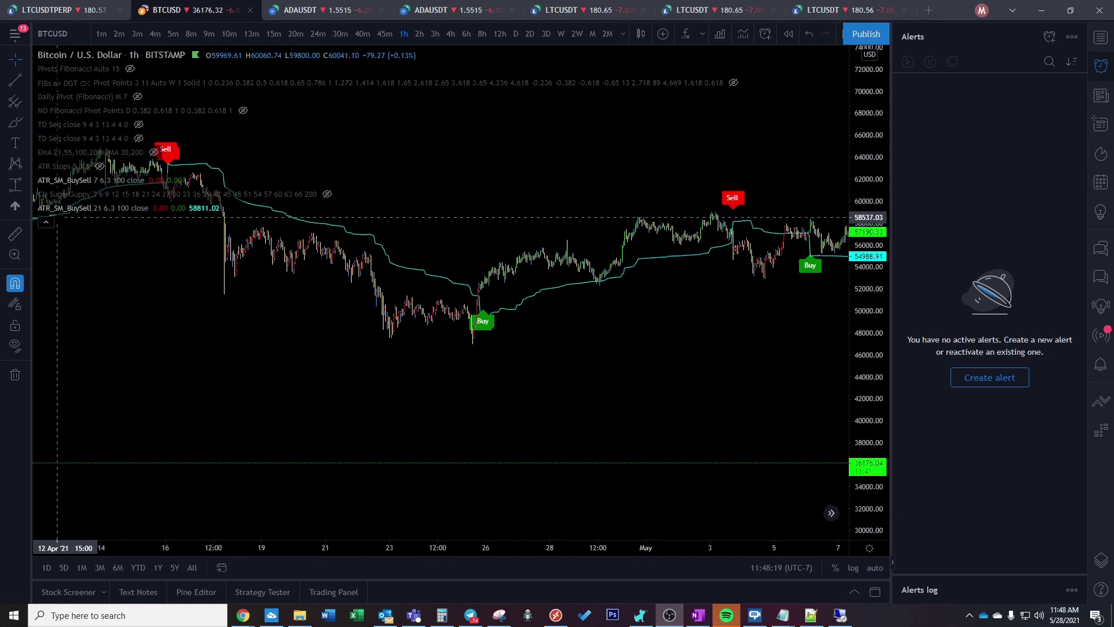
click(153, 180)
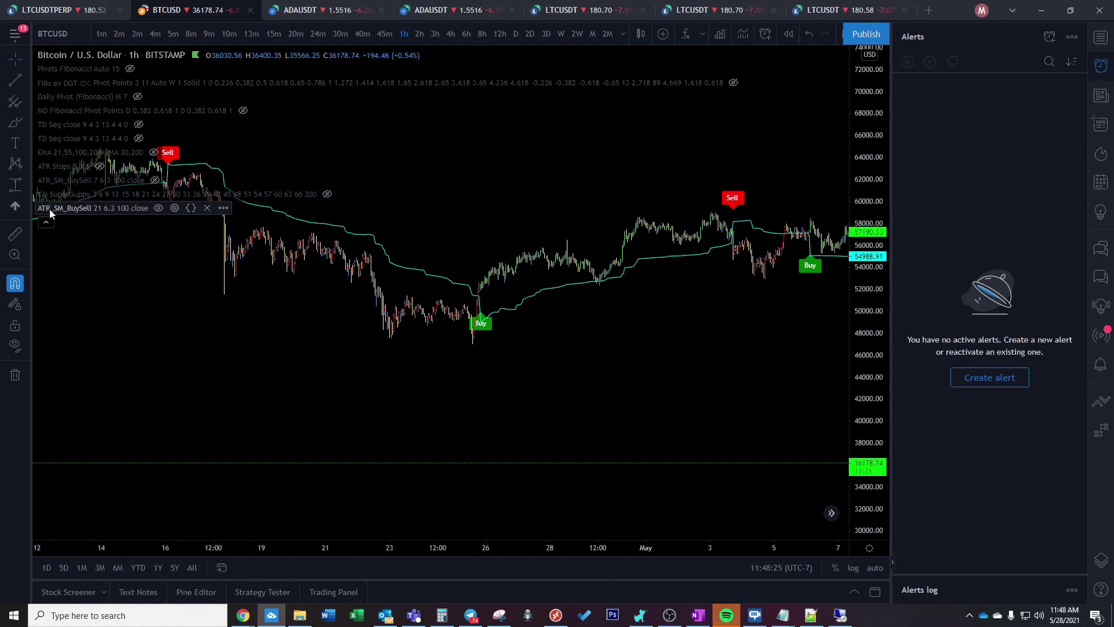
- Search the indicators list for 'dysrupt', then close the list
click(685, 34)
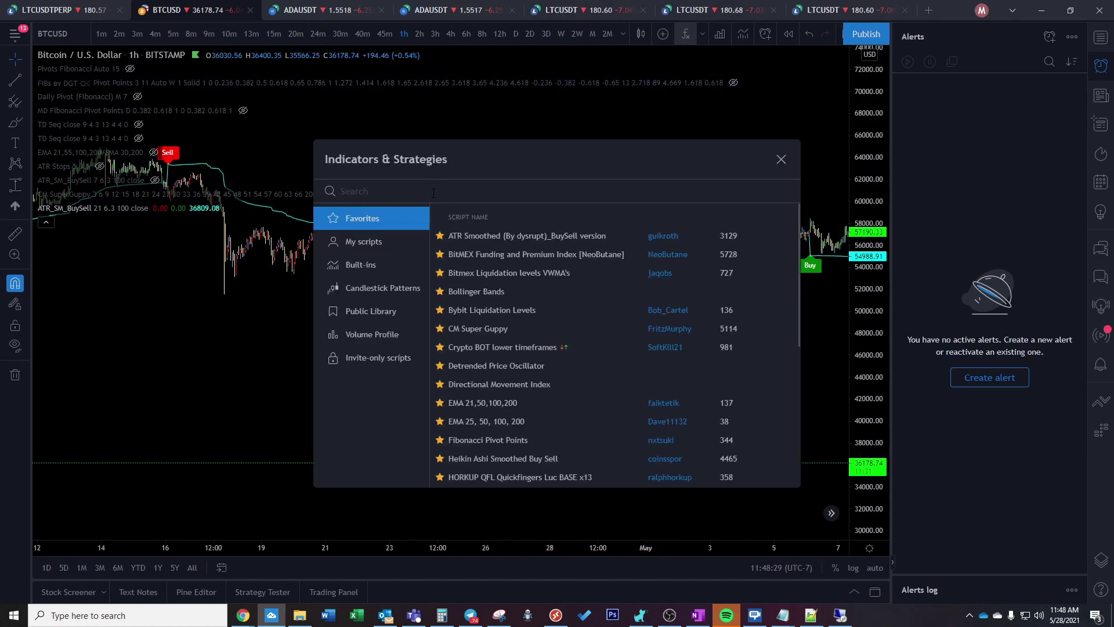
text(dysrupt)
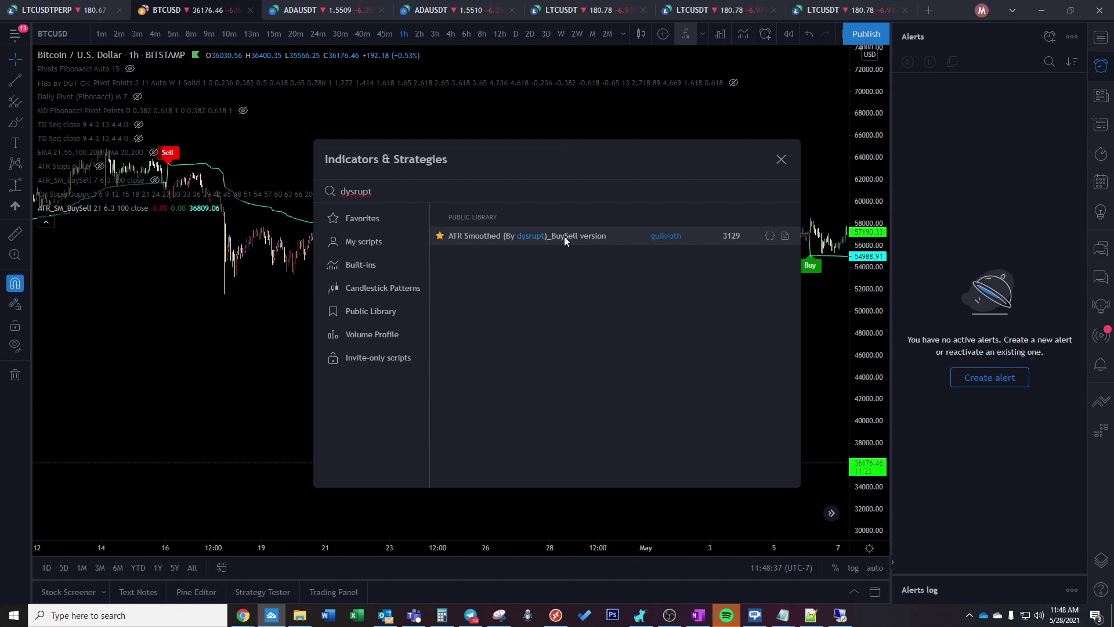
click(781, 159)
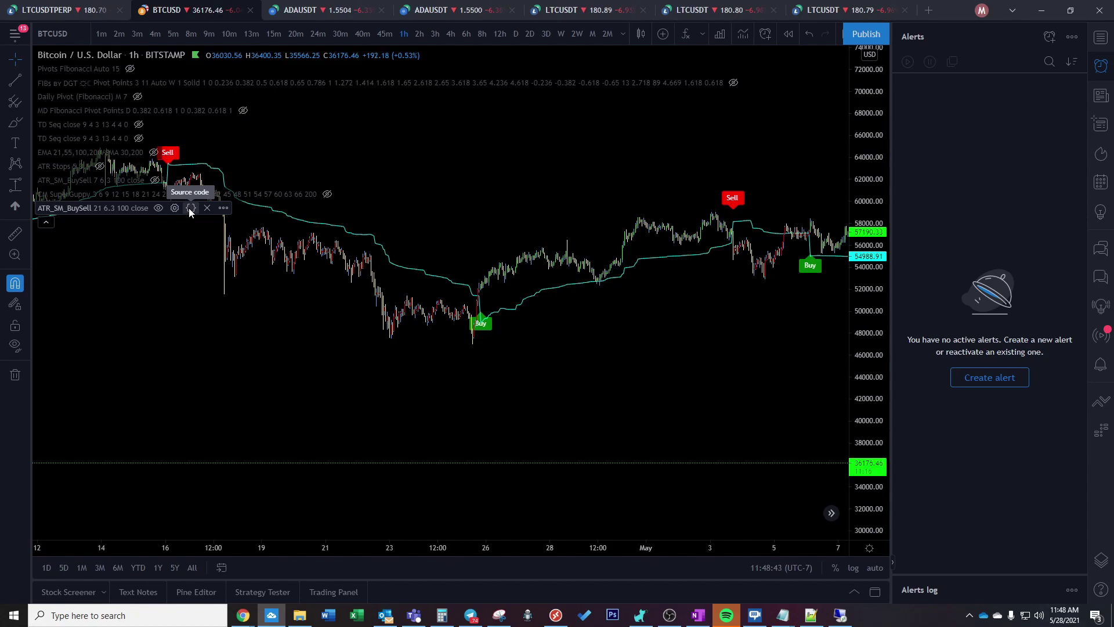
click(1048, 40)
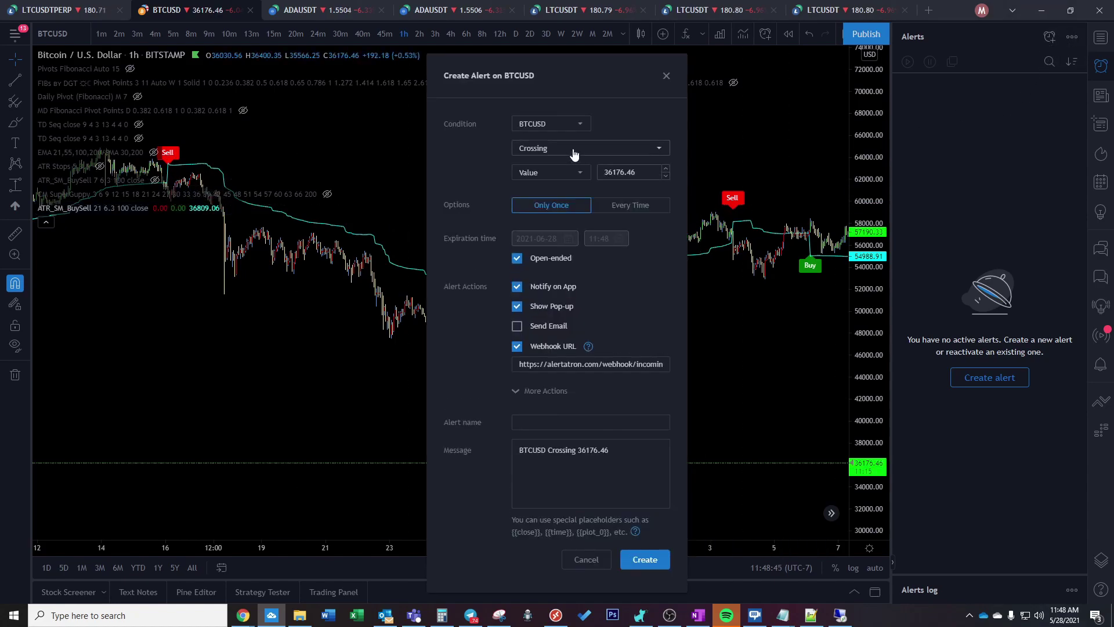
click(554, 125)
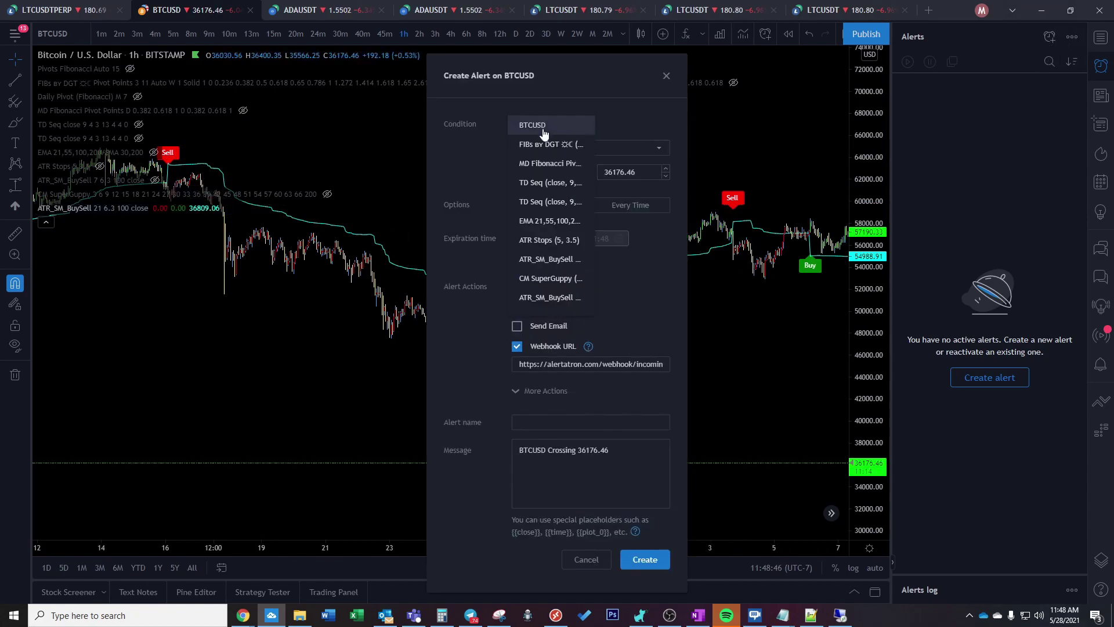
click(548, 297)
click(563, 149)
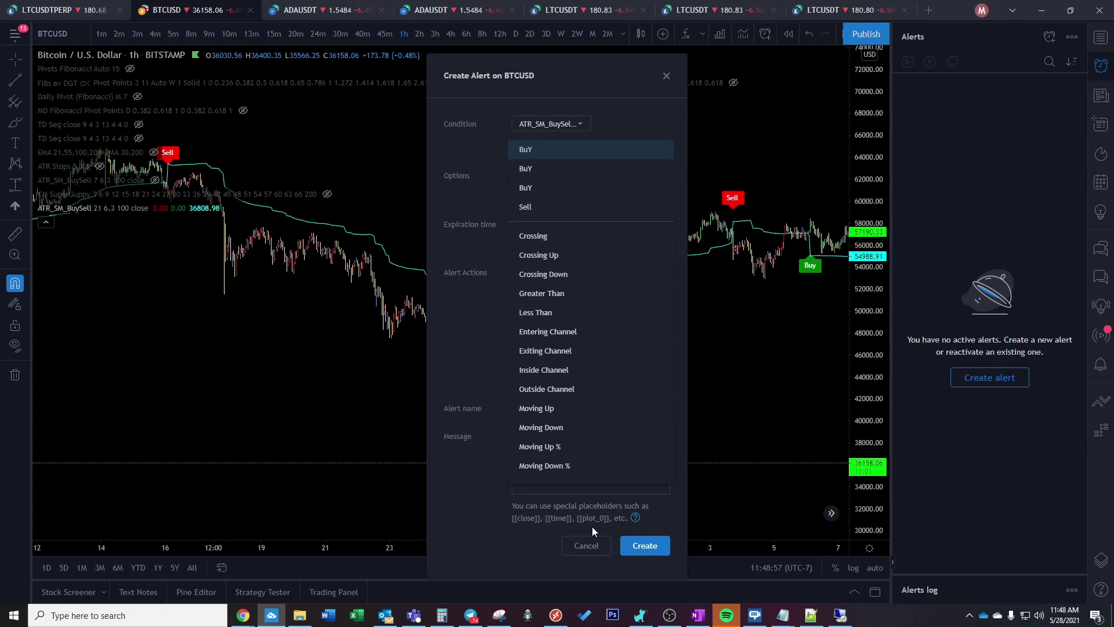
click(587, 546)
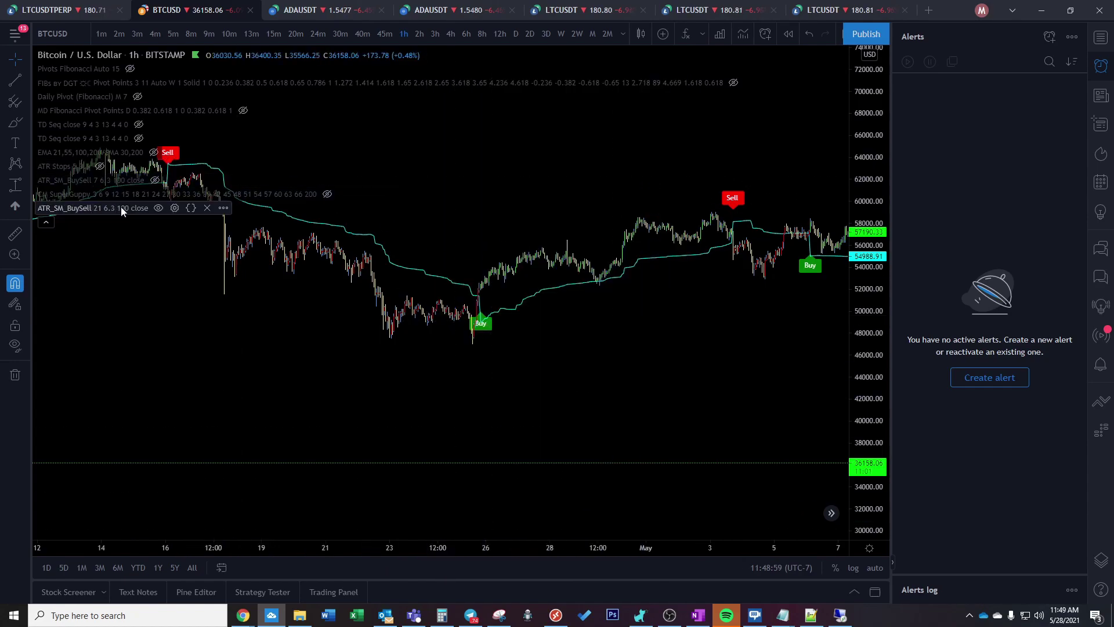
- Open the ATR Smoothed indicator's source code and save an editable copy named ATR TESTER
click(191, 208)
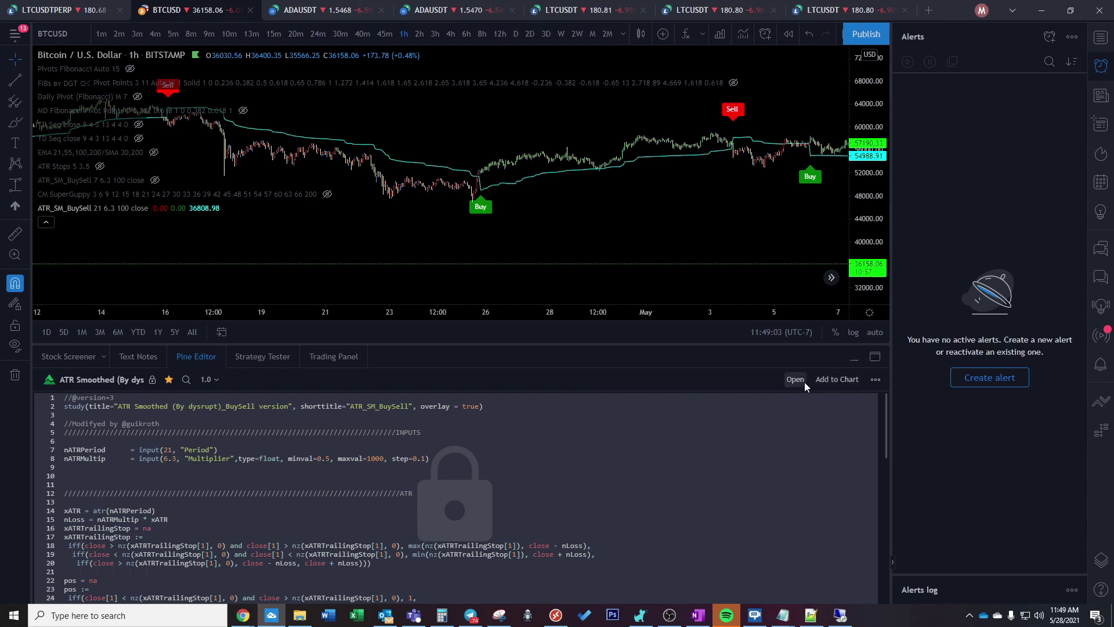
click(876, 380)
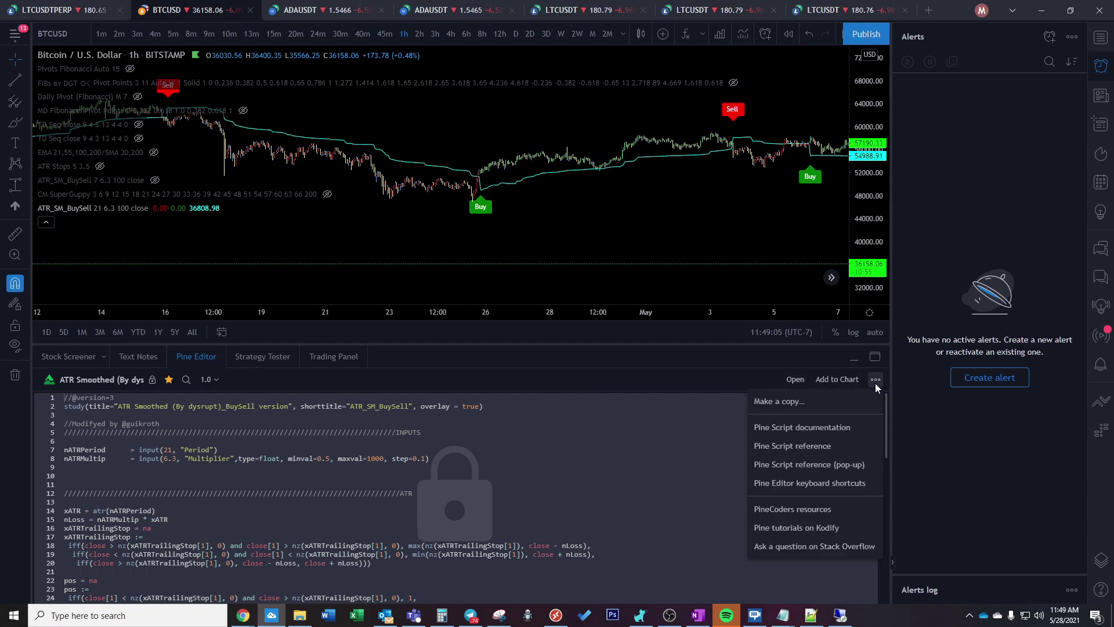
click(779, 401)
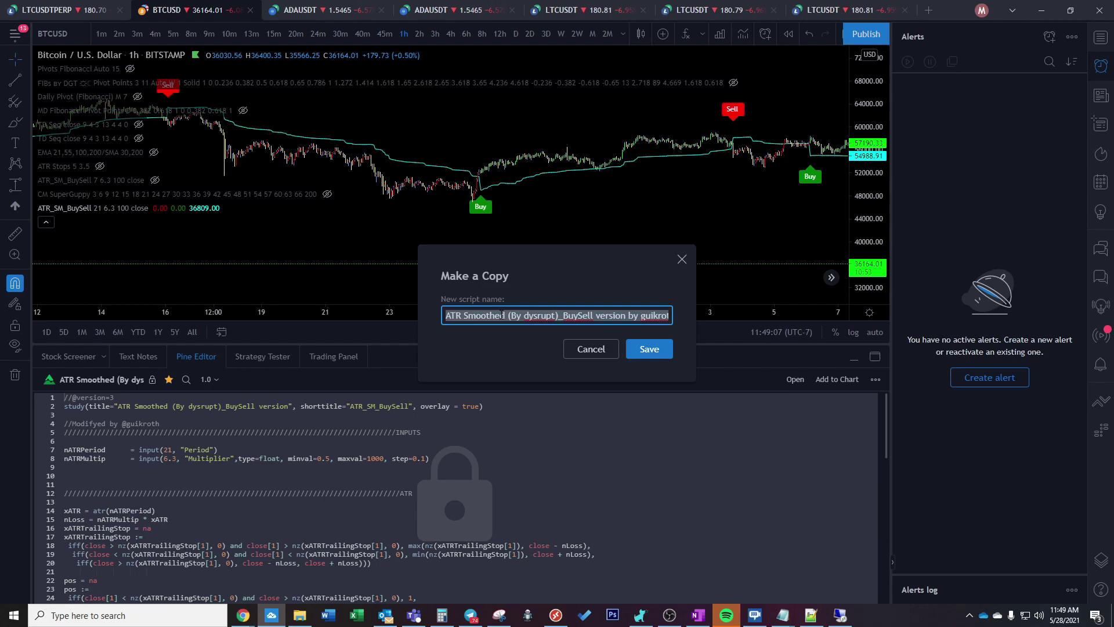
text(ATR)
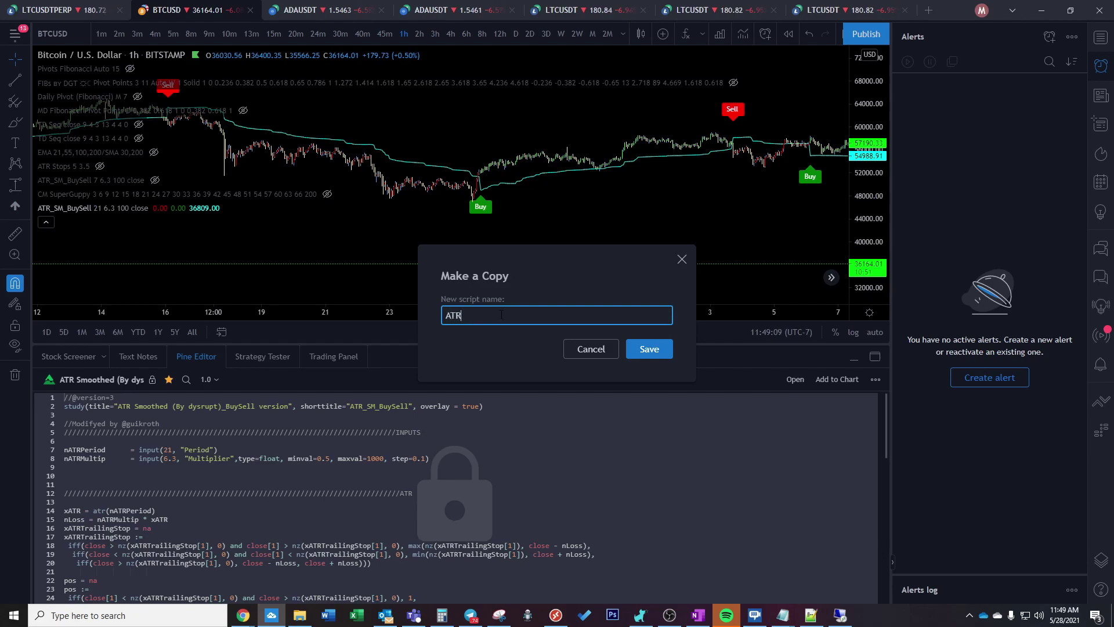
text( TESTER)
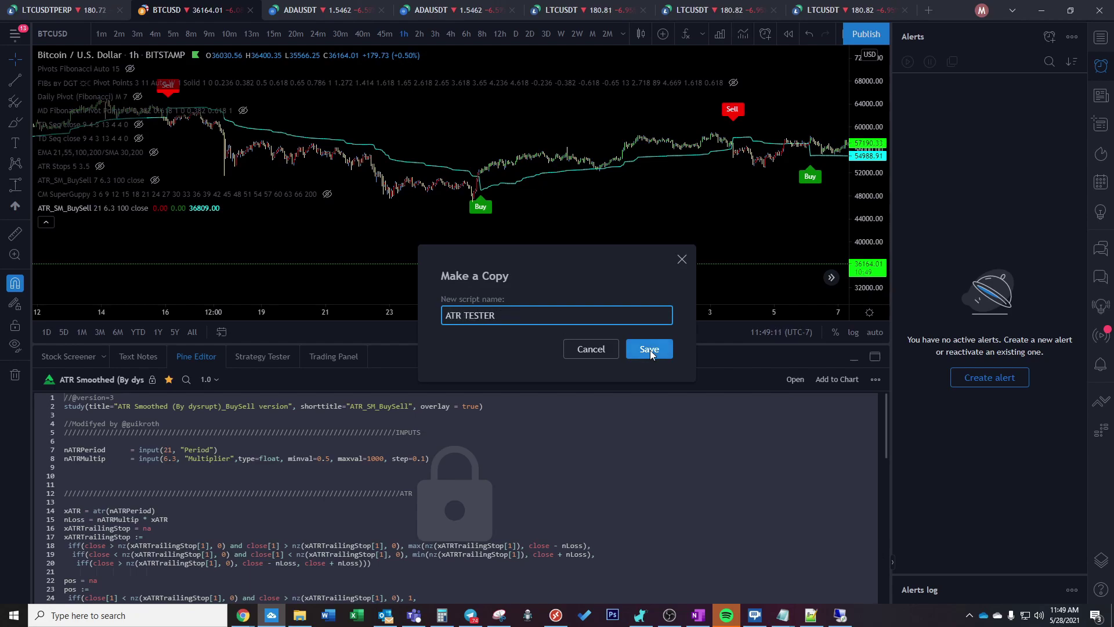
click(649, 348)
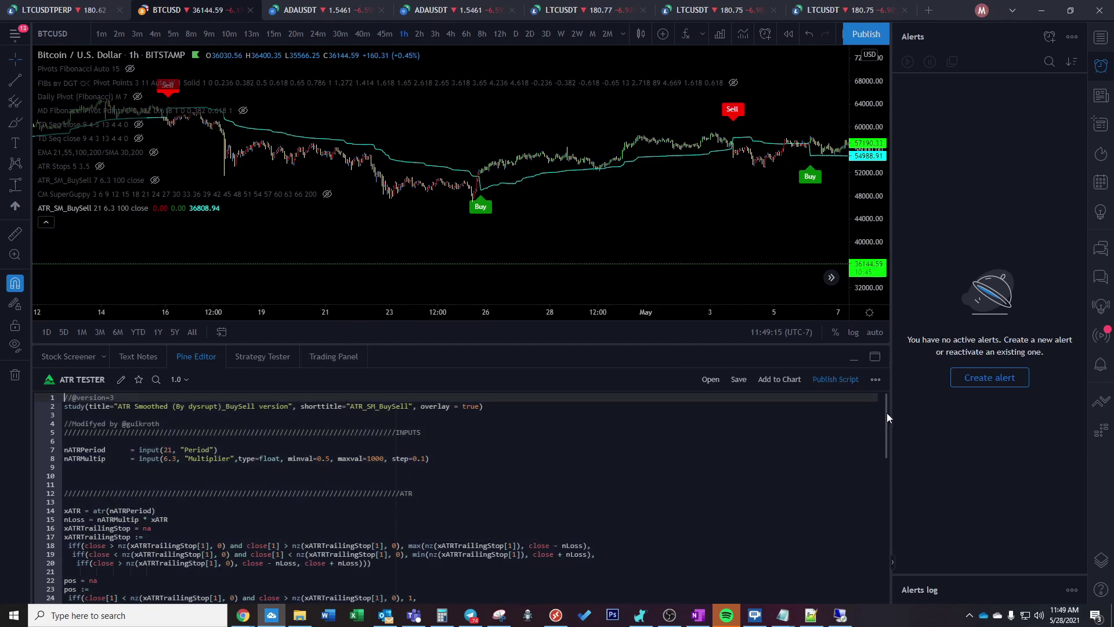
- Delete the duplicate SHORT alertconditions and retitle LONG as Buy and SHORT as Sell
scroll(540, 473, down, 15)
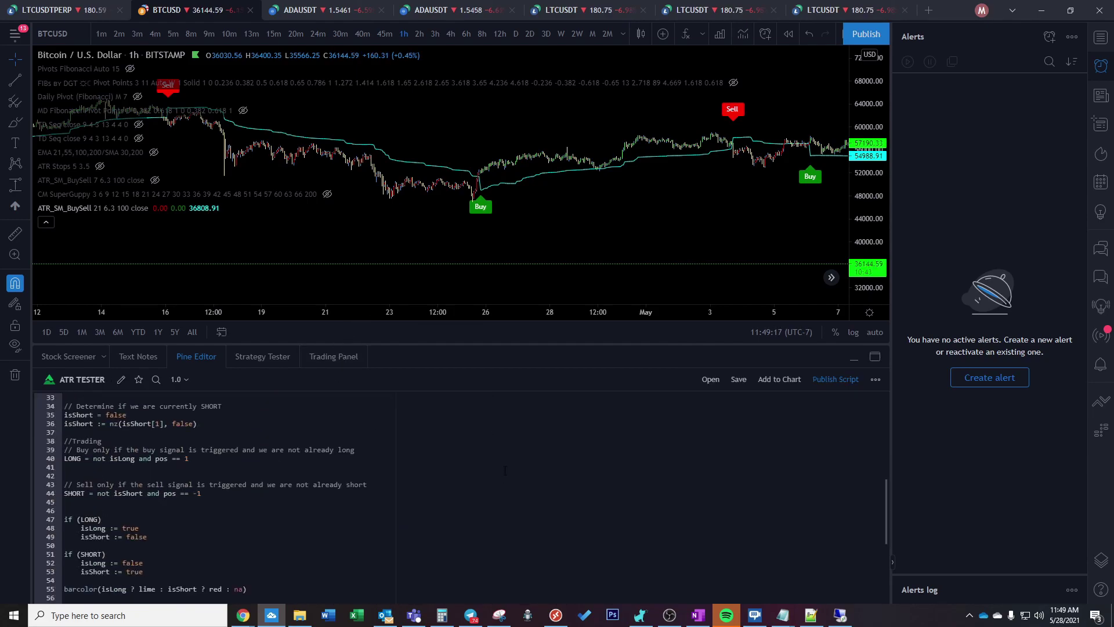
scroll(493, 498, down, 1)
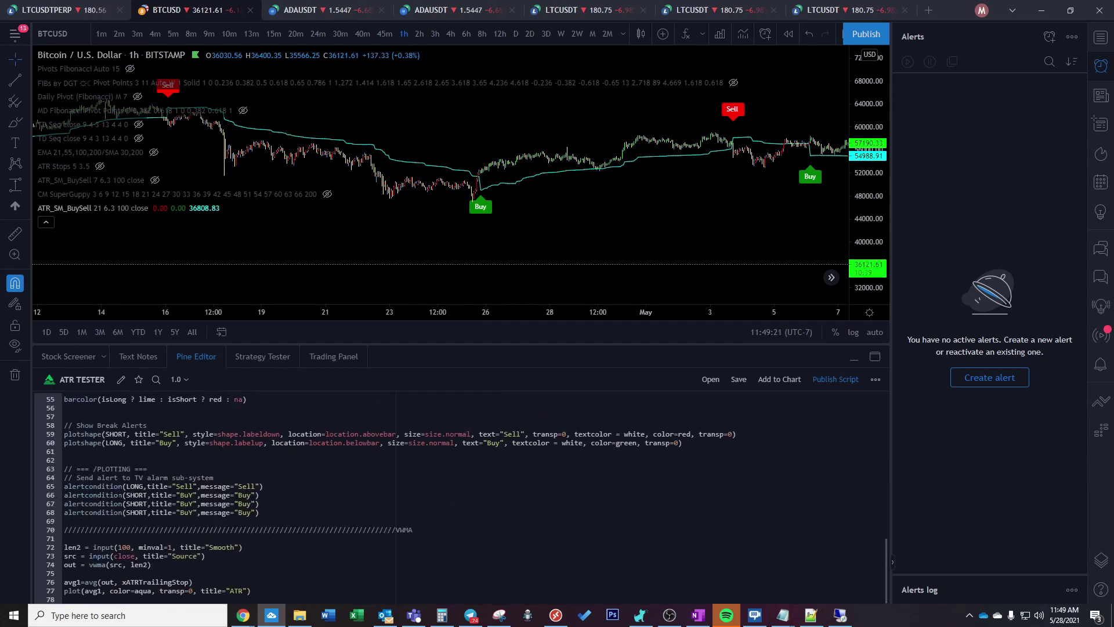
drag(283, 515, 64, 503)
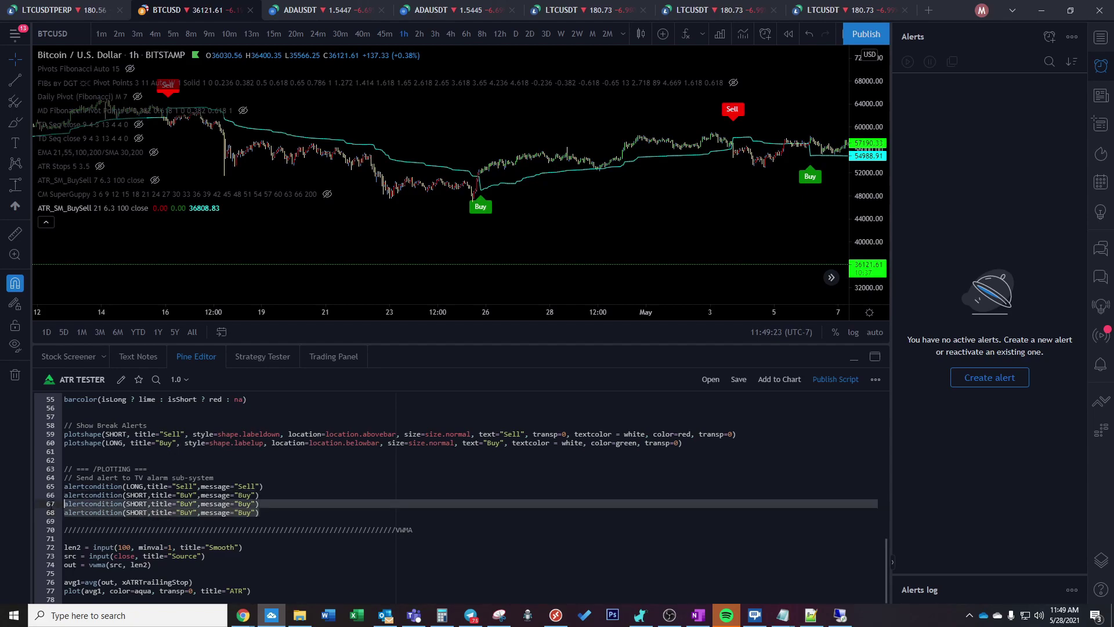
key(BackSpace)
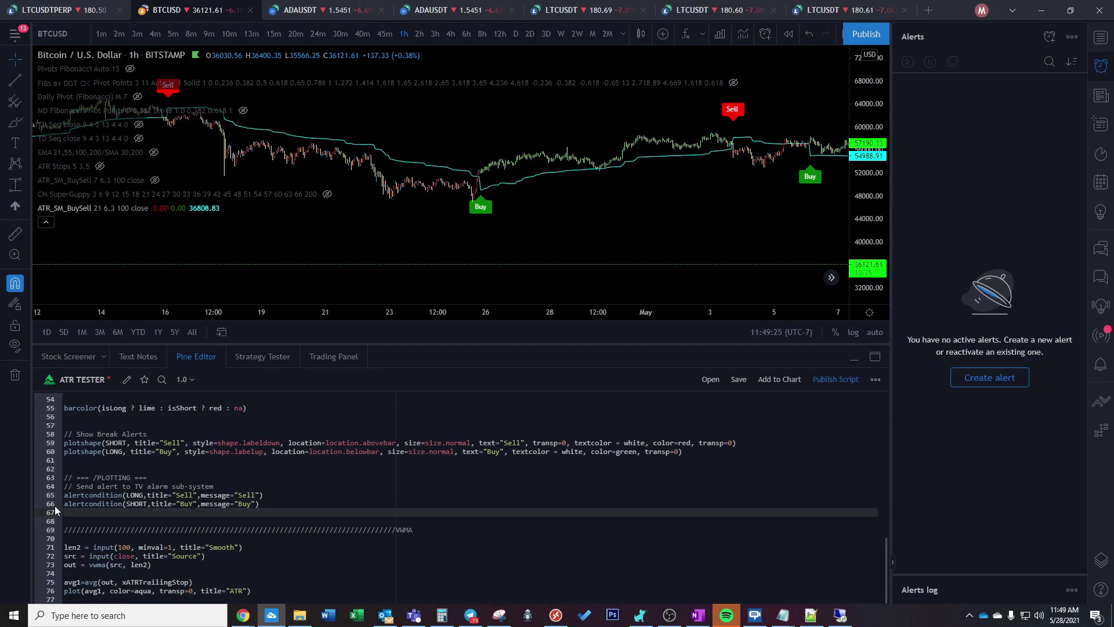
key(BackSpace)
click(193, 504)
key(BackSpace)
key(BackSpace)
key(BackSpace)
key(BackSpace)
text(Buy)
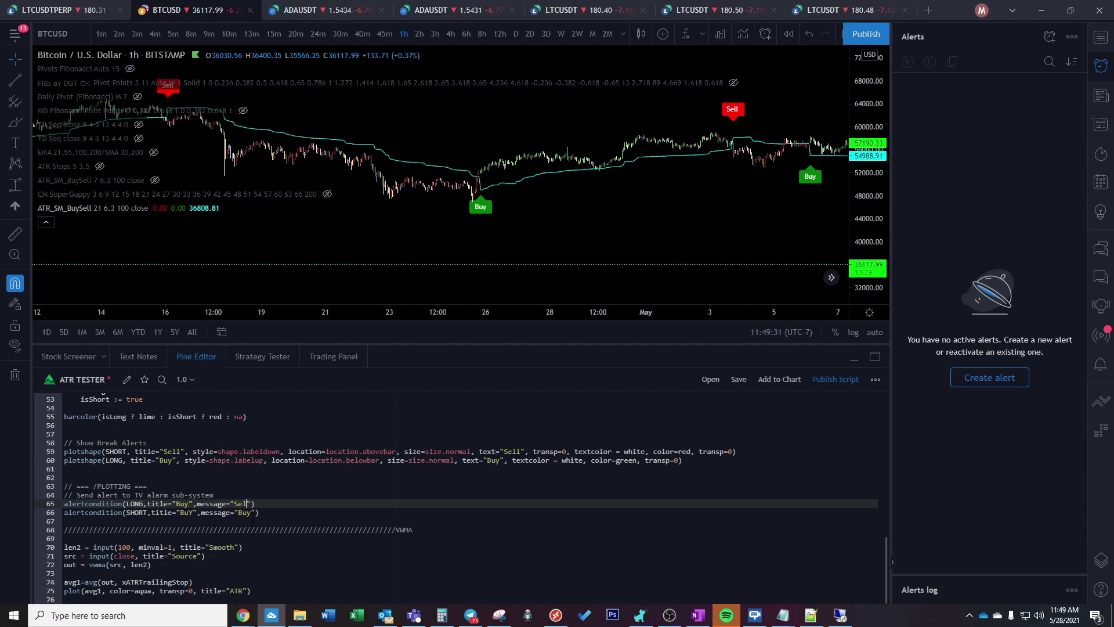
text(Buy)
click(193, 513)
key(BackSpace)
key(BackSpace)
key(BackSpace)
text(Sell)
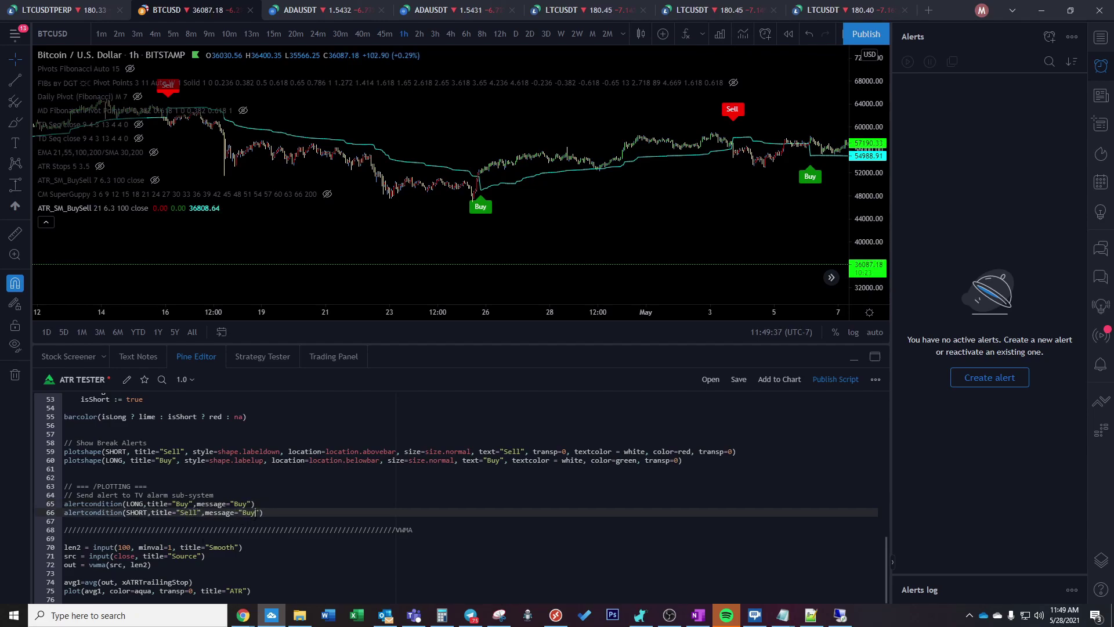
text(ll)
- Save the edited ATR TESTER script and add it to the BTCUSD chart as a study
click(737, 384)
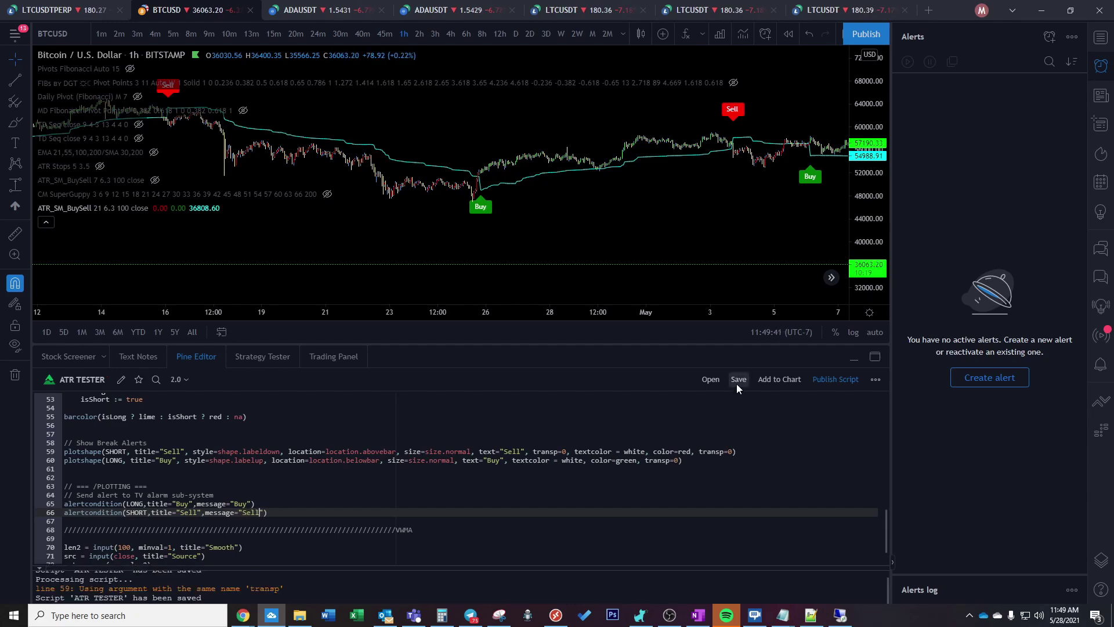
click(771, 381)
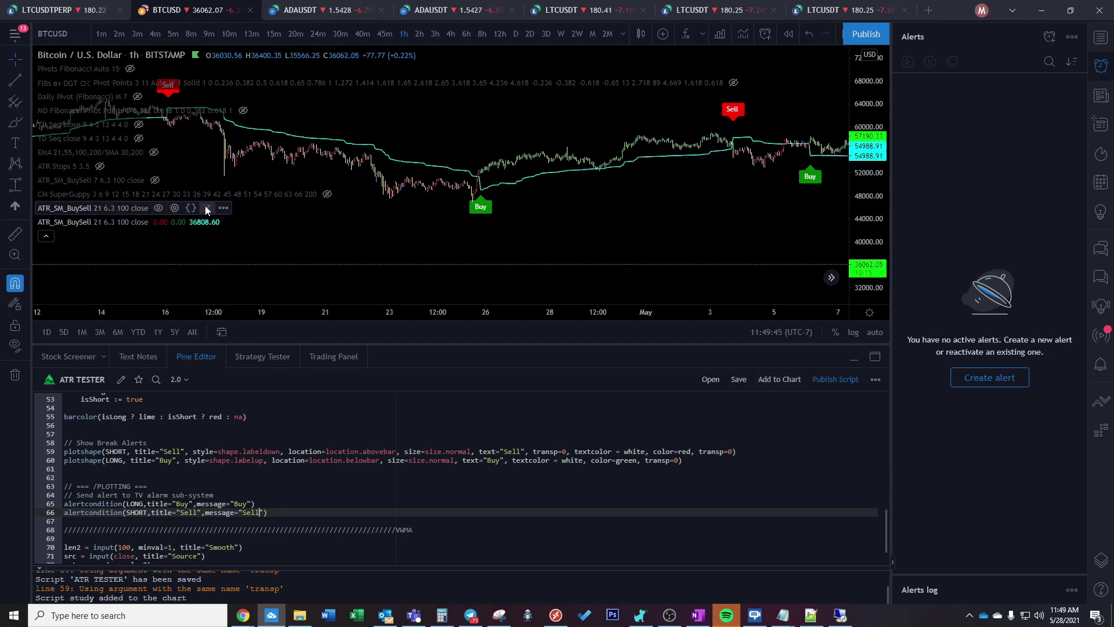
click(105, 207)
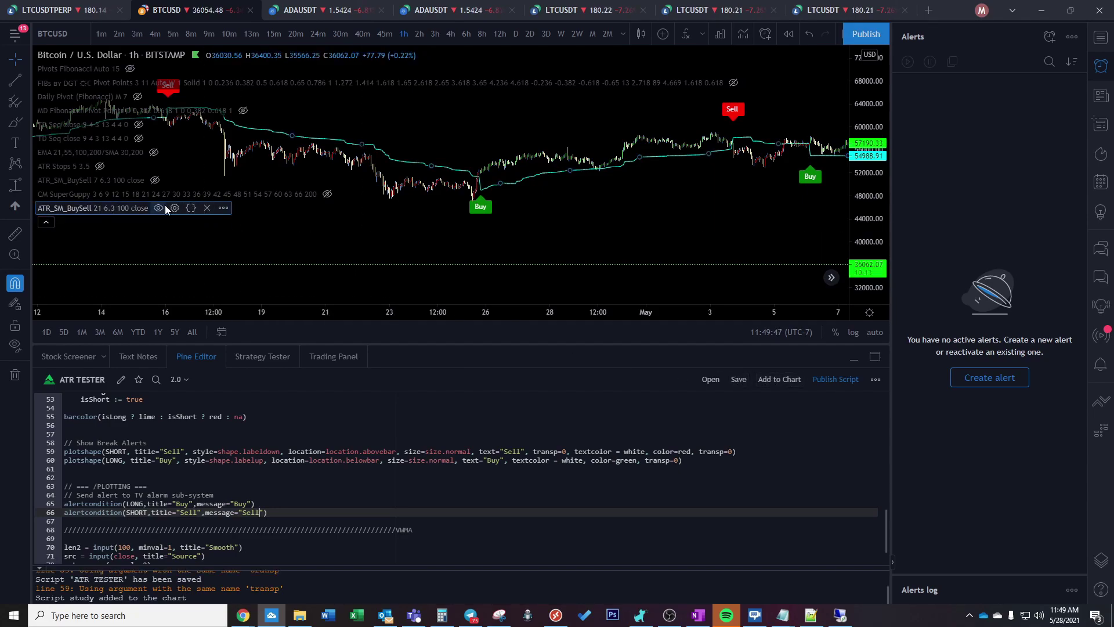
click(854, 359)
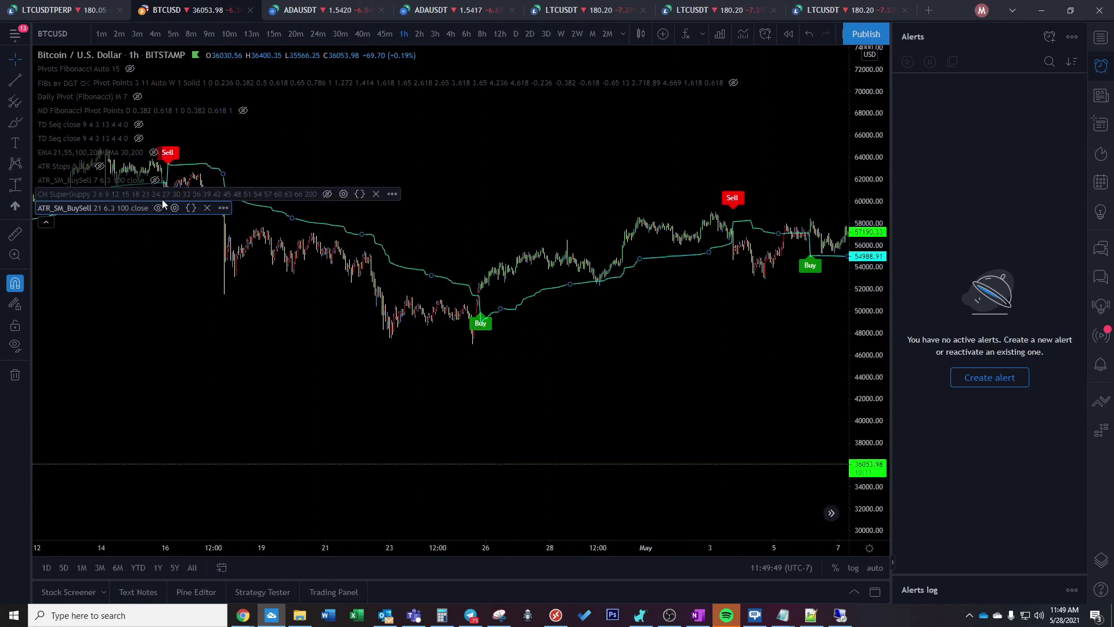
click(196, 596)
scroll(363, 497, up, 15)
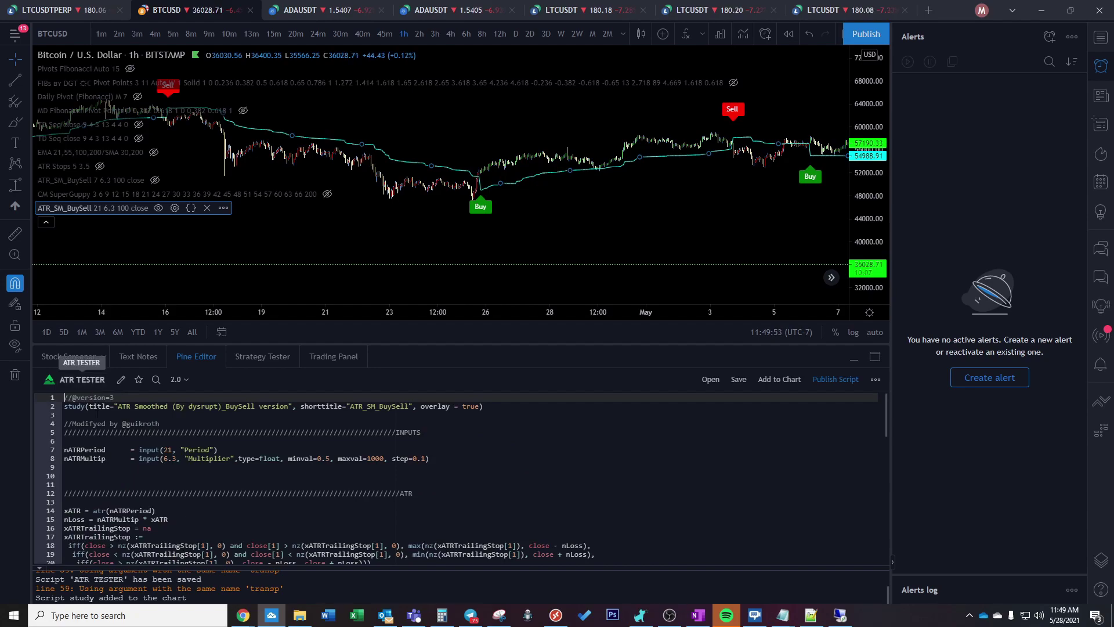
scroll(428, 500, down, 6)
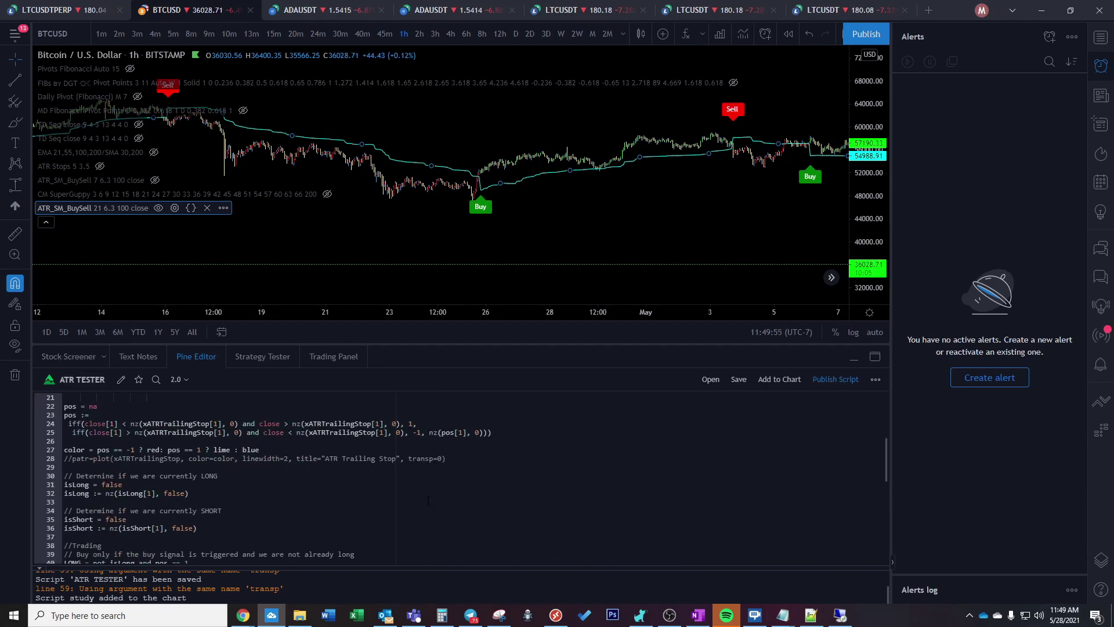
- Start a Buy alert on the ATR_SM_BuySell indicator, then cancel it without creating it
click(1049, 36)
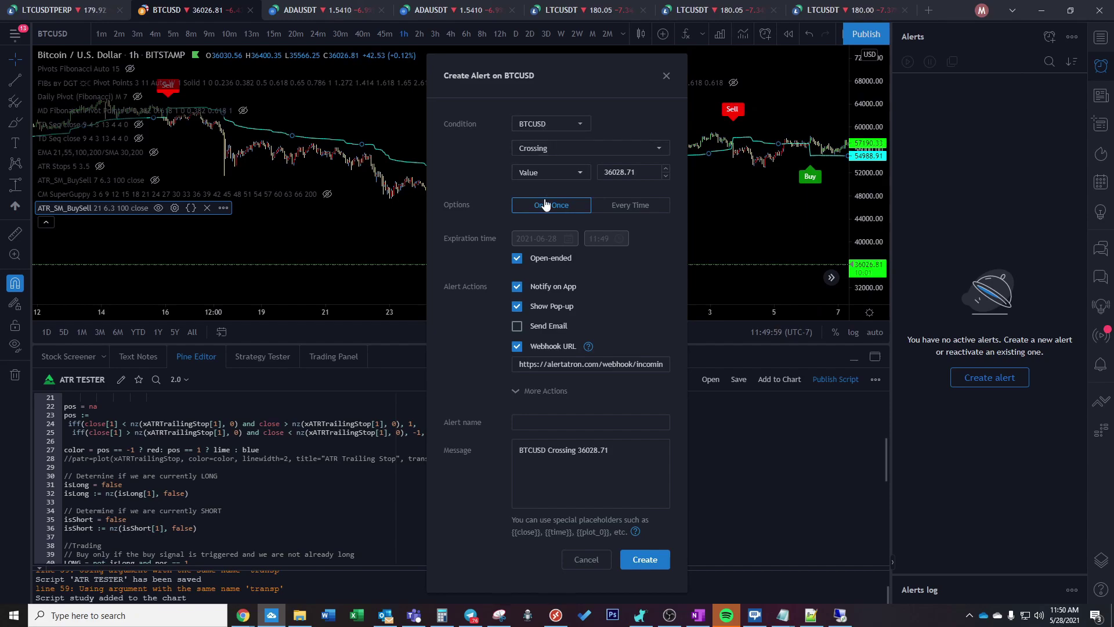
click(551, 172)
click(535, 325)
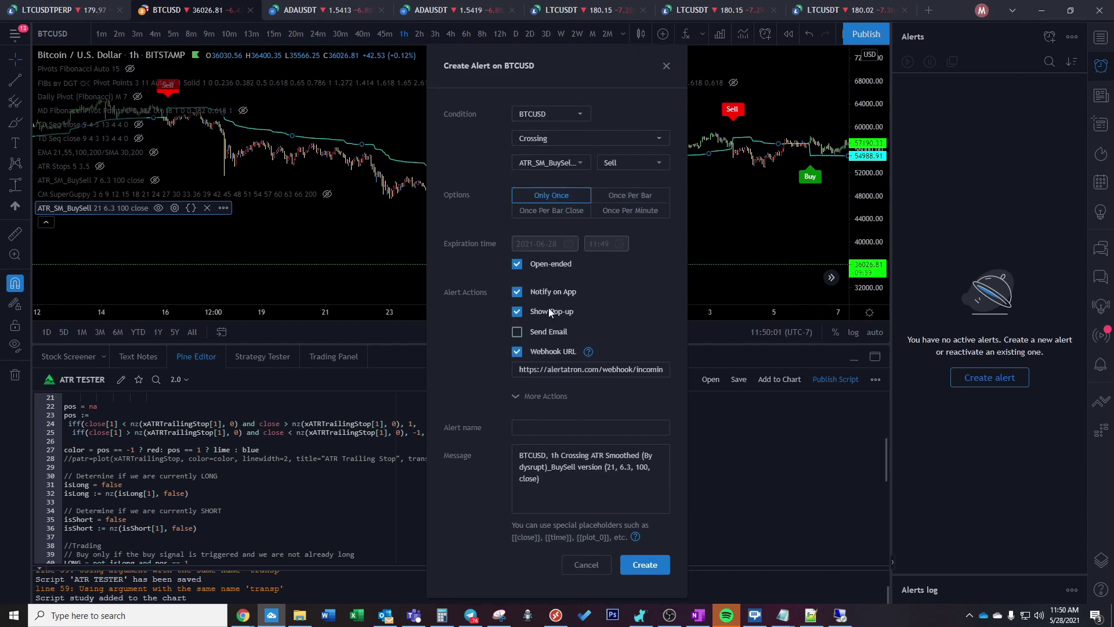
click(608, 165)
click(617, 182)
click(615, 167)
click(617, 181)
click(612, 164)
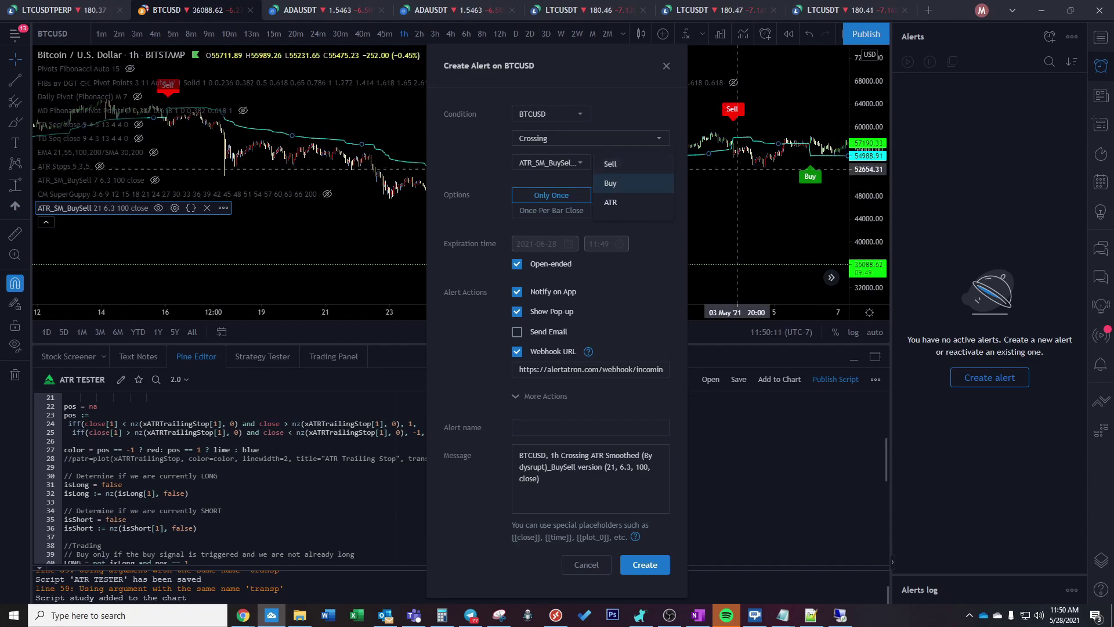
click(666, 66)
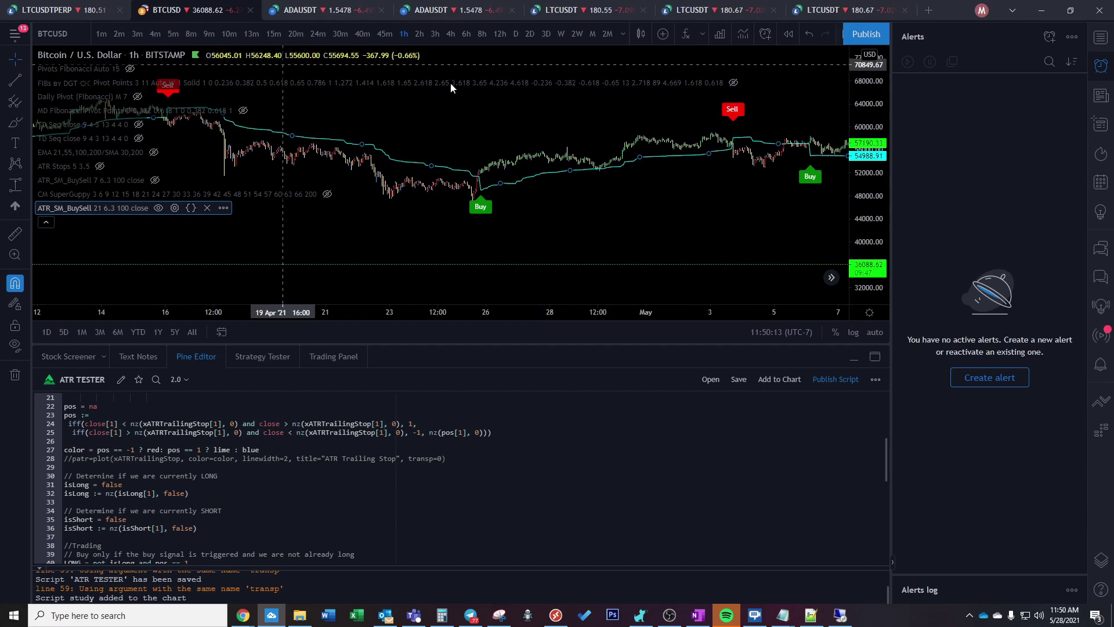
- Switch the BTCUSD chart to the 1-second timeframe and pan to the latest candles
click(623, 34)
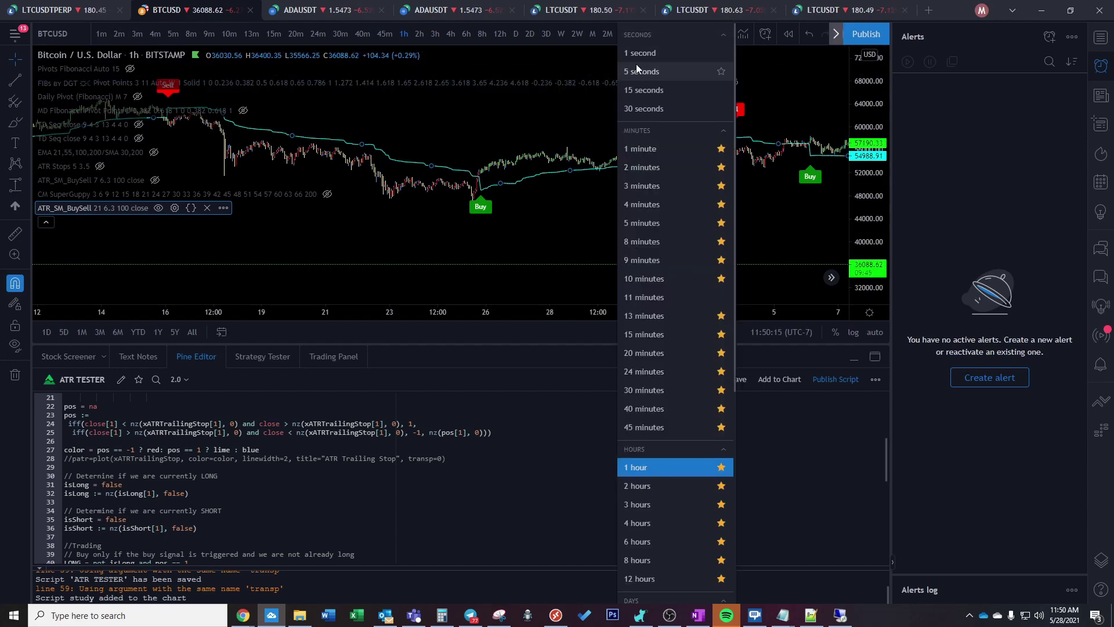
click(638, 53)
drag(828, 225, 328, 128)
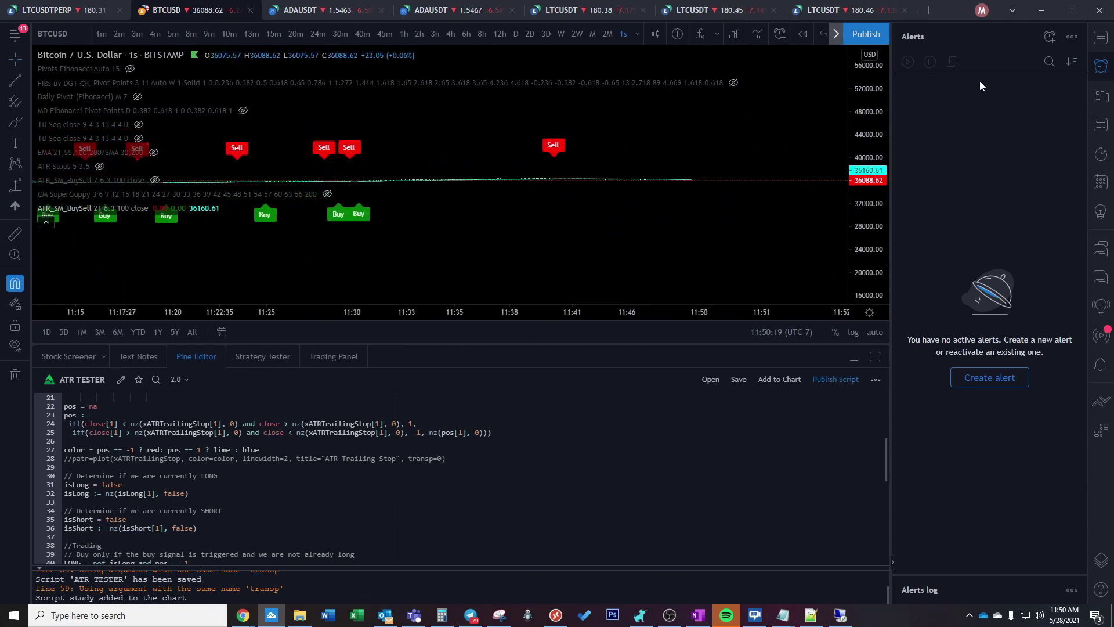
- Create an alert named Buy on the ATR_SM_BuySell indicator's Buy condition
click(1049, 37)
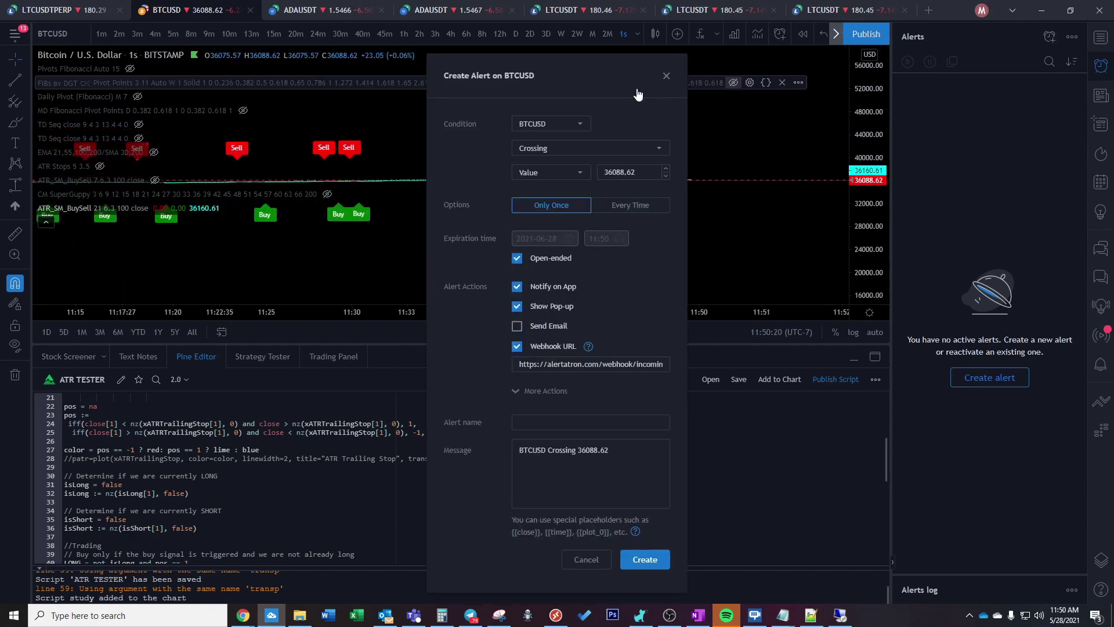
click(548, 173)
click(546, 124)
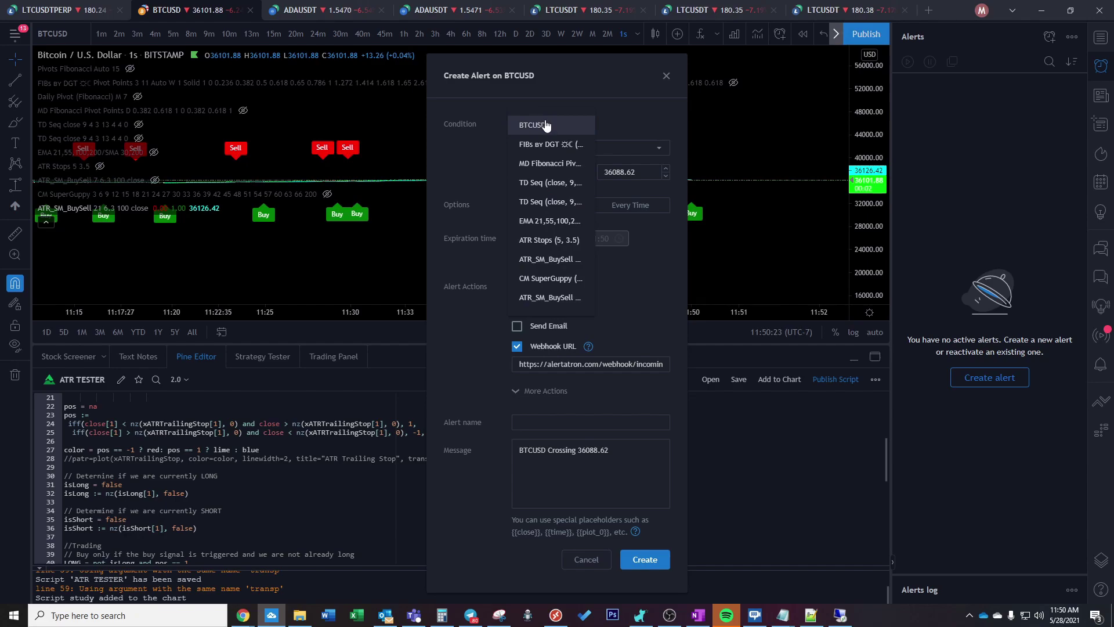
click(548, 300)
click(573, 150)
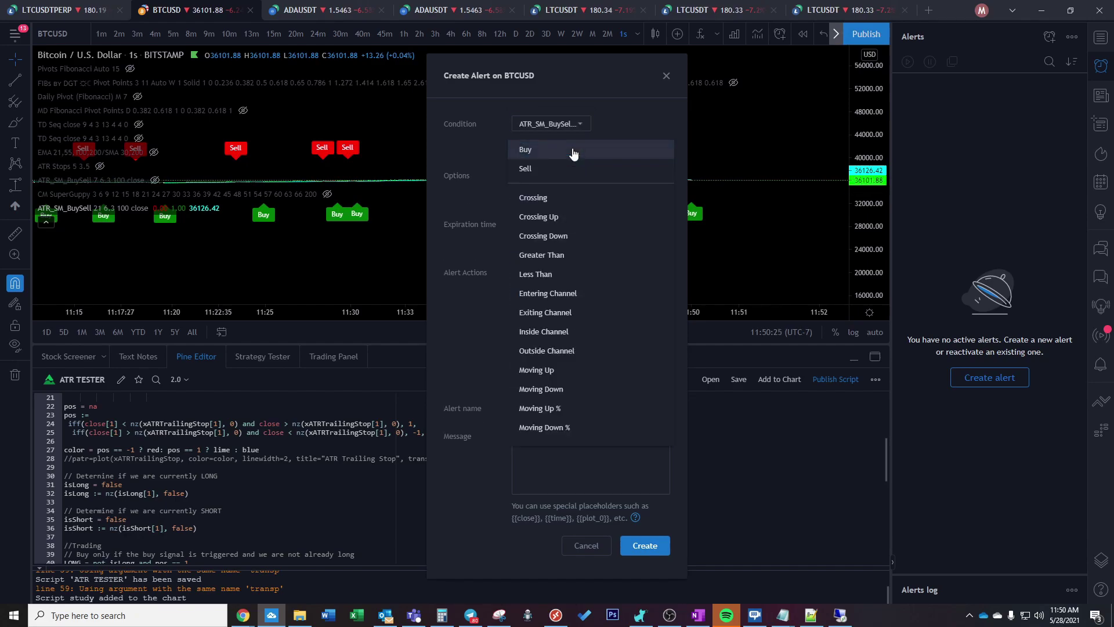
click(570, 152)
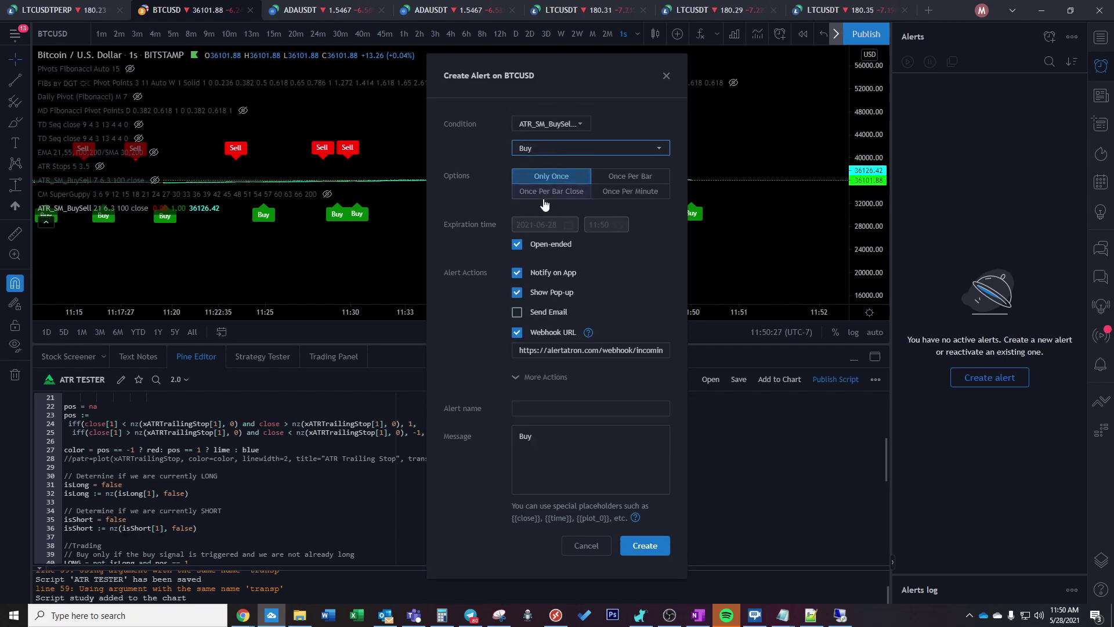
click(558, 406)
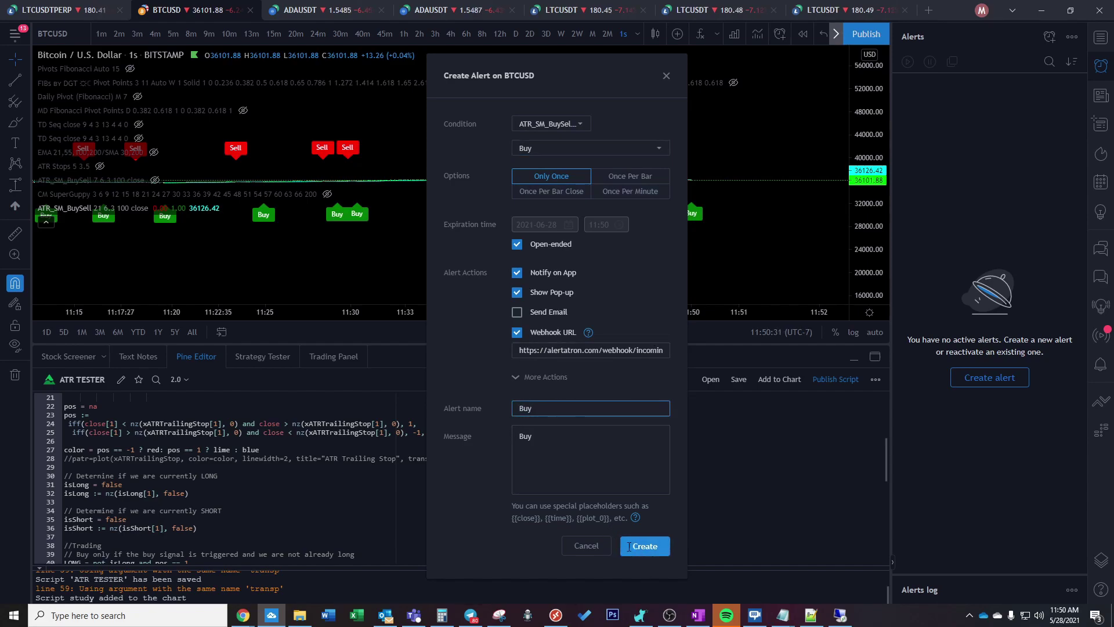
click(640, 545)
- Create a second alert named Sell on the ATR_SM_BuySell indicator's Sell condition
click(1049, 36)
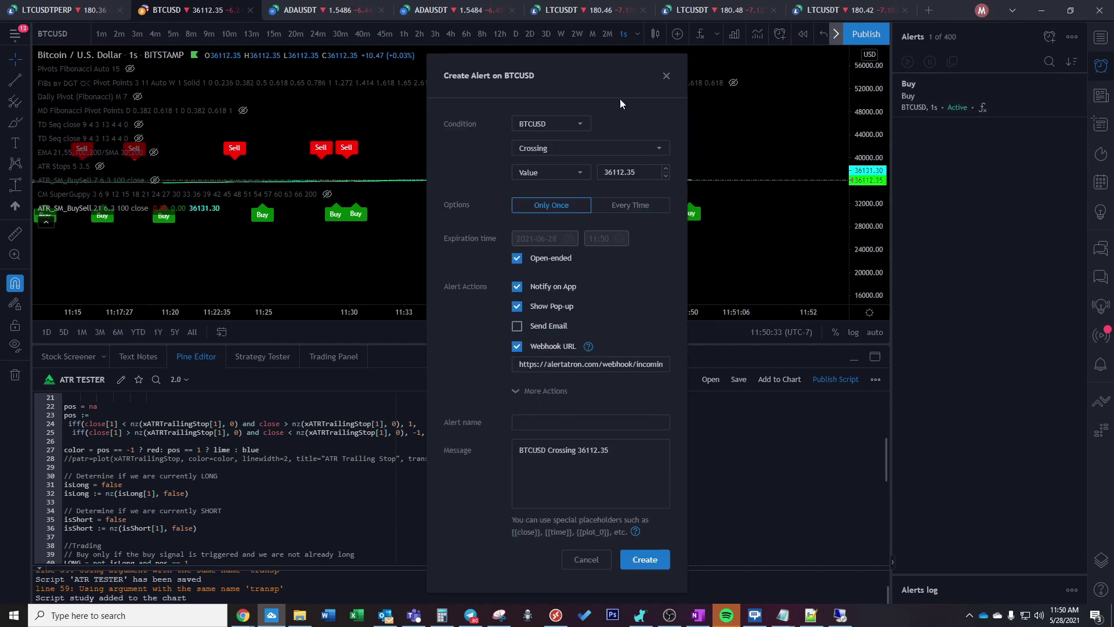
click(542, 125)
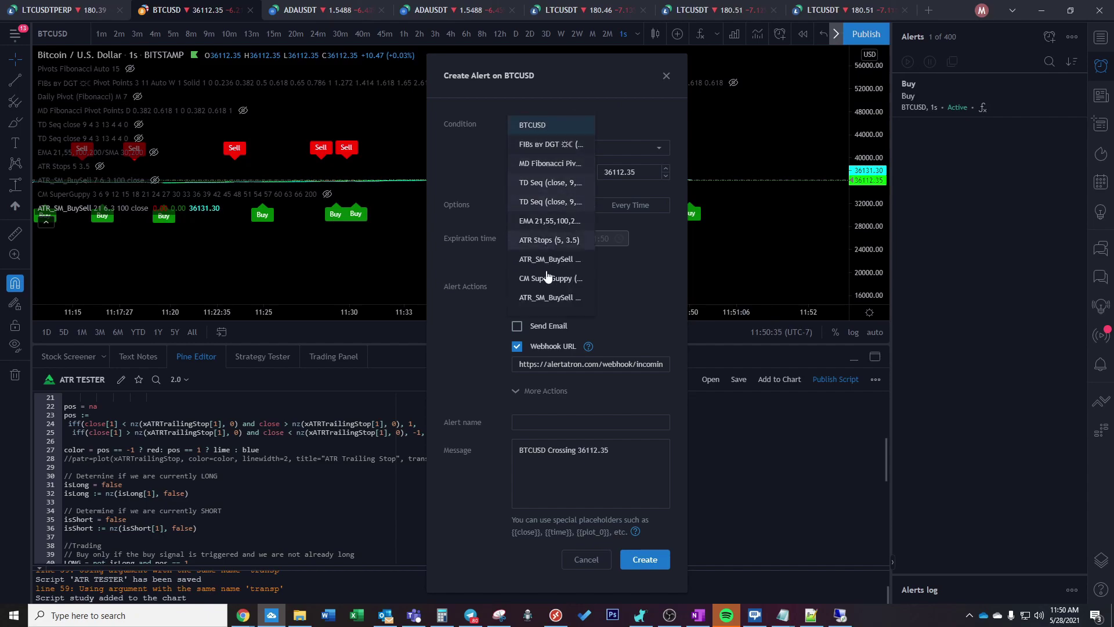
click(549, 297)
click(554, 149)
click(551, 174)
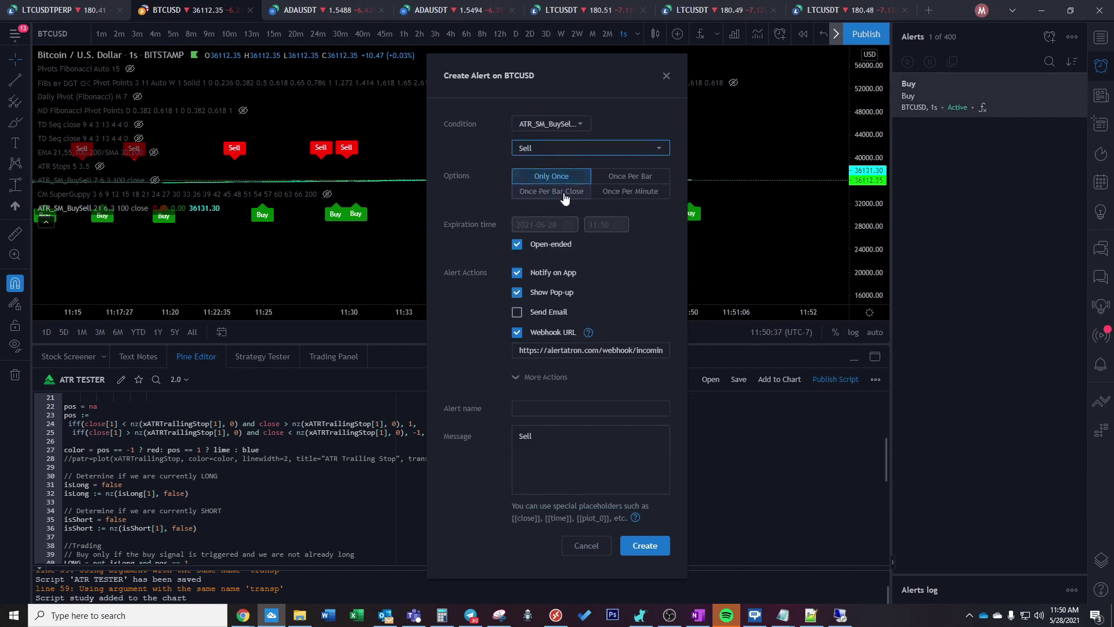
click(565, 409)
text(Sell)
click(650, 548)
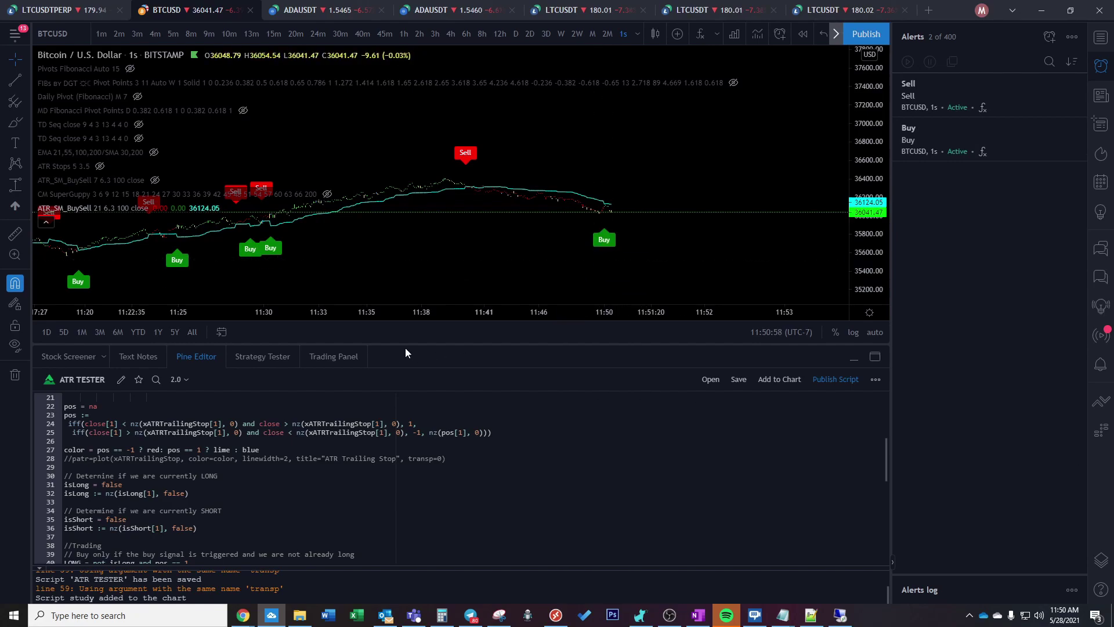
- Collapse the Pine Editor and dismiss the triggered Sell and Buy alert notices
click(853, 356)
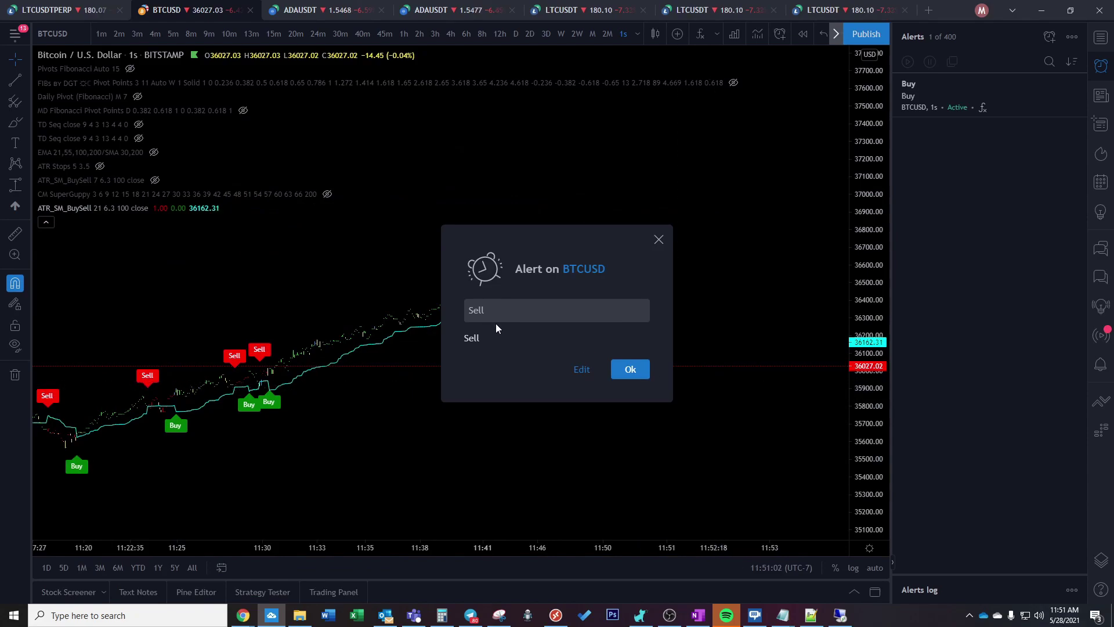
click(636, 376)
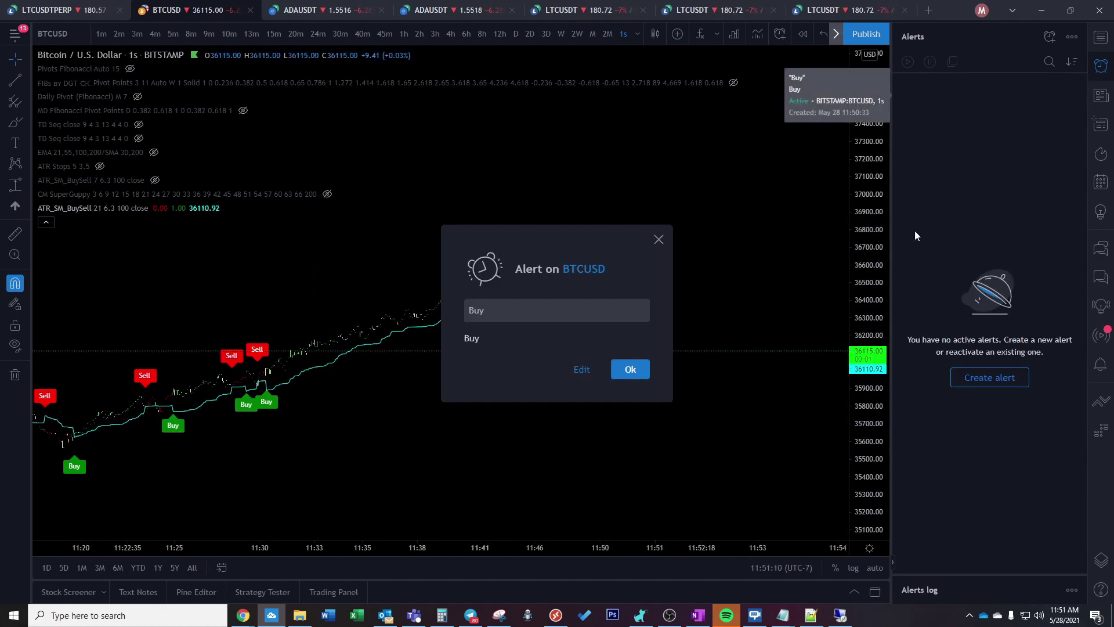
click(626, 371)
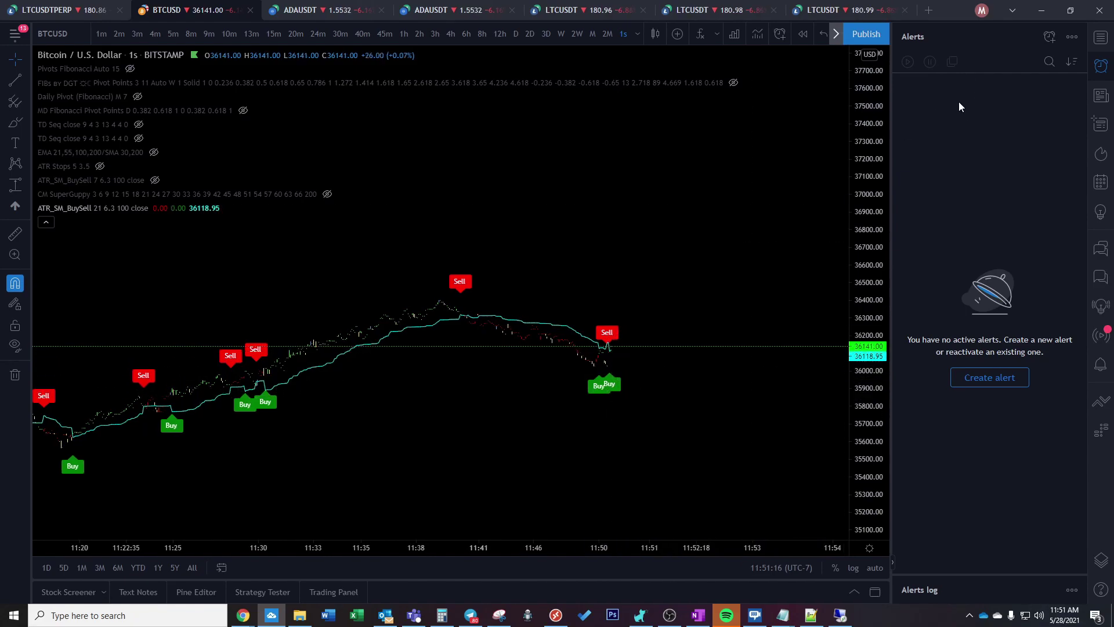
- Toggle the alerts list to show only active alerts
click(1072, 37)
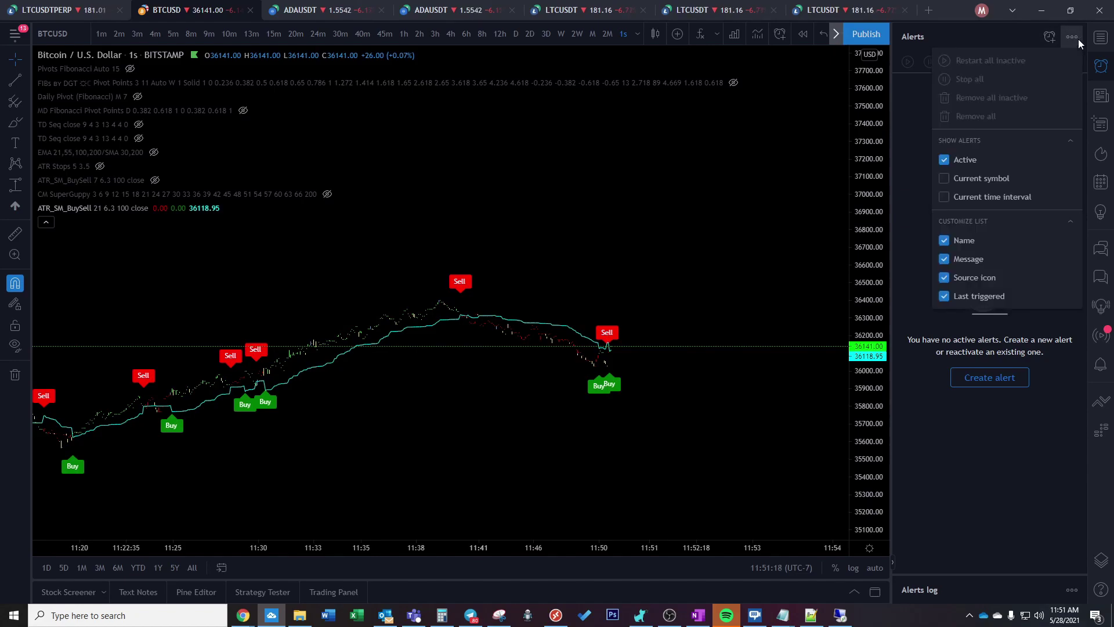
click(974, 157)
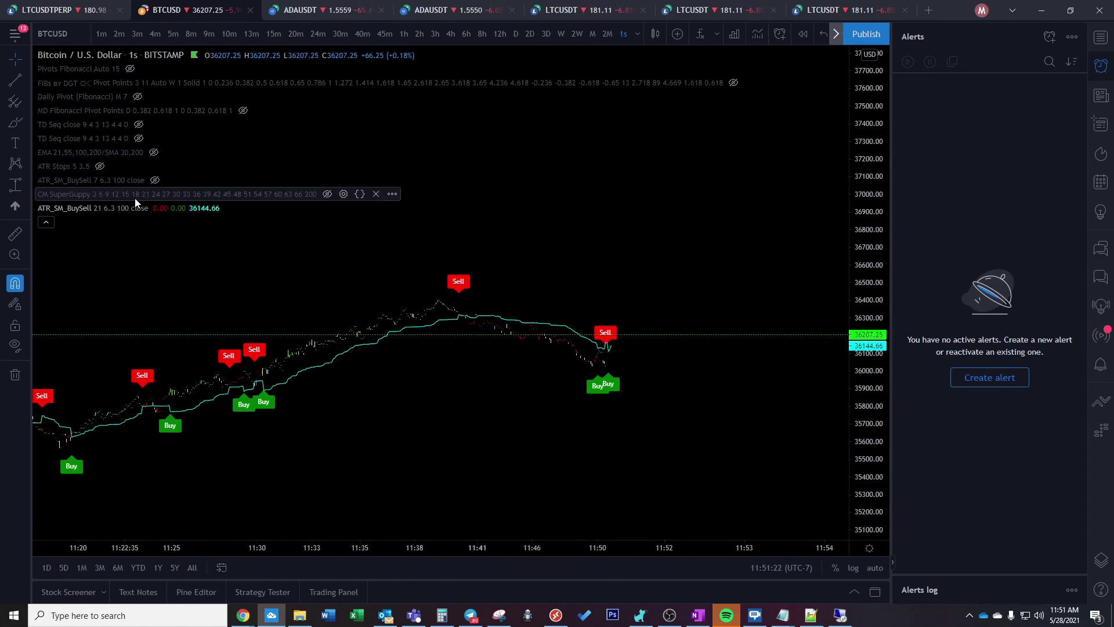
mouse_move(136, 210)
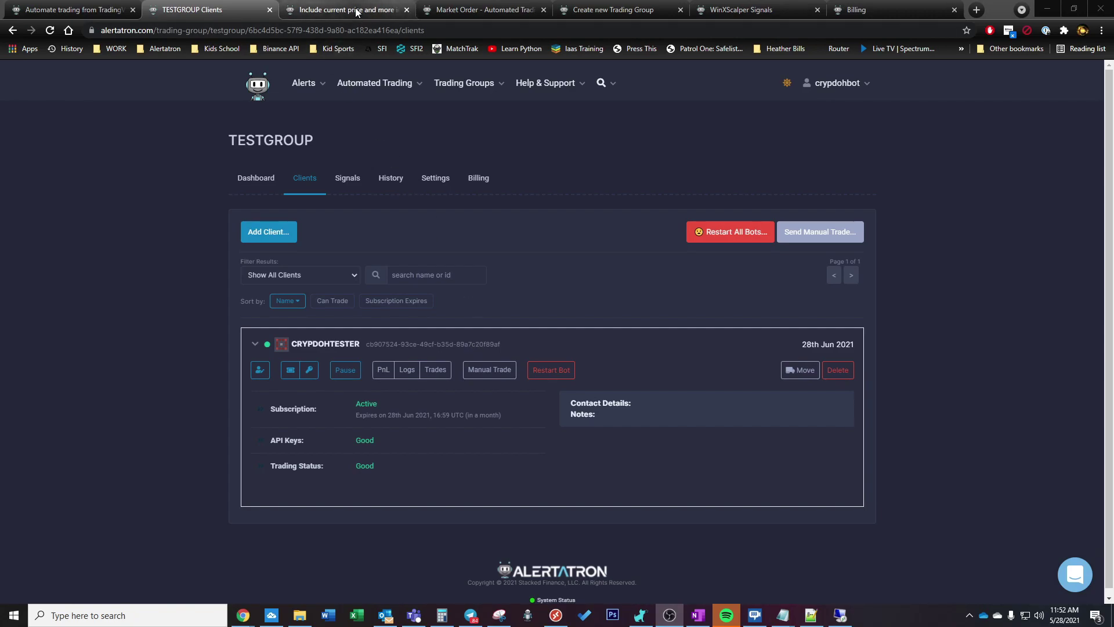
- Open the Running a Trading Group guide from the Trading Groups menu in a new browser tab
click(463, 84)
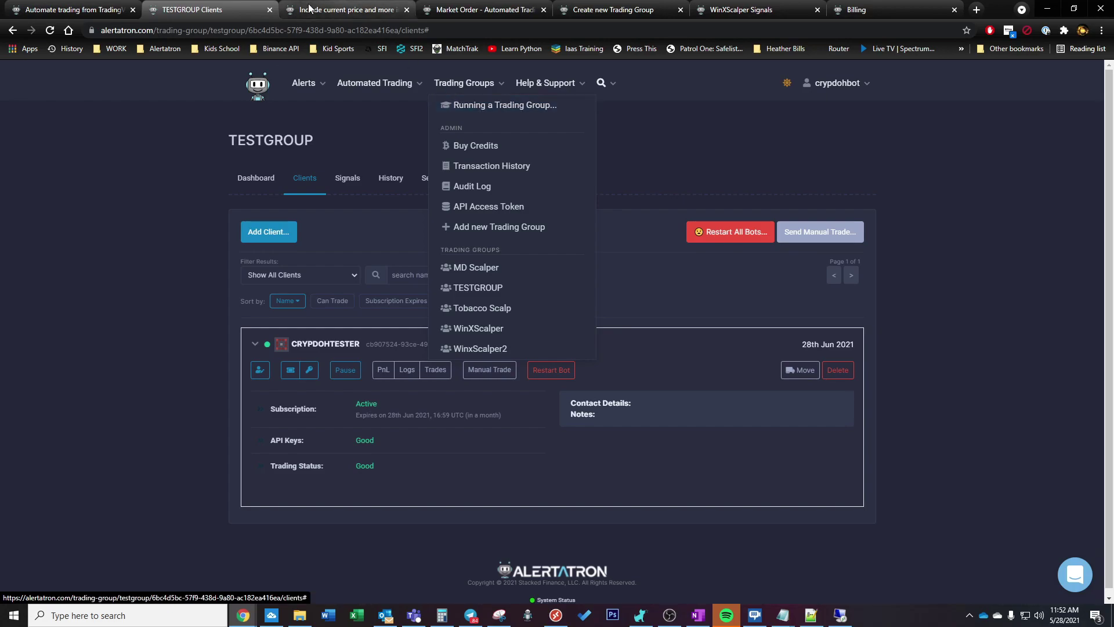
middle_click(482, 105)
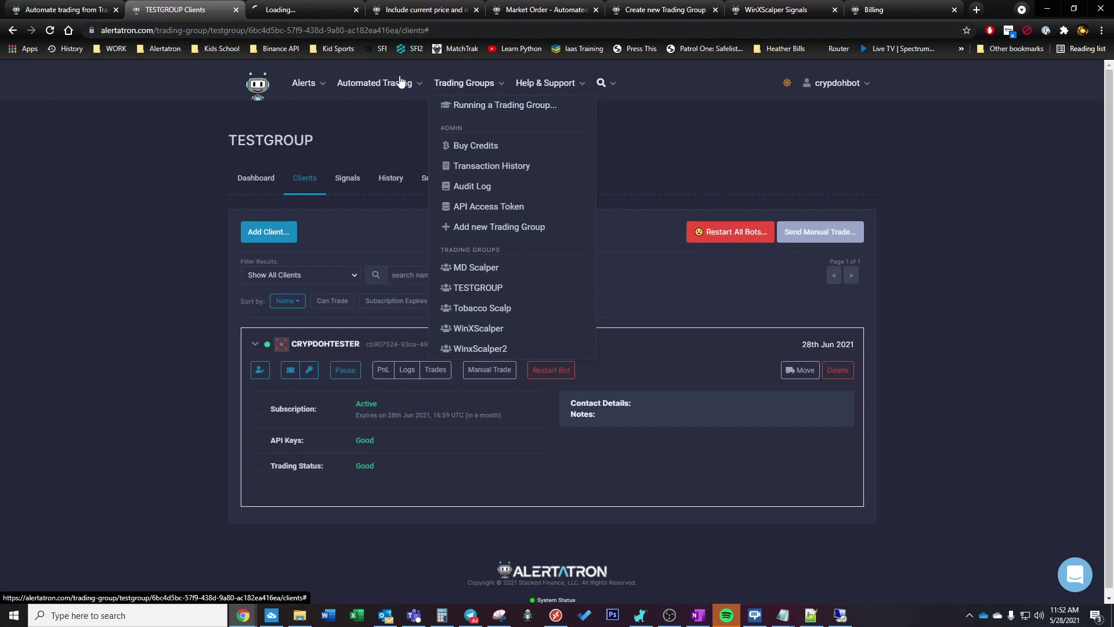
- Go to the new docs tab and show the Market Order buy-1000 and close-position examples
click(287, 11)
scroll(583, 313, down, 6)
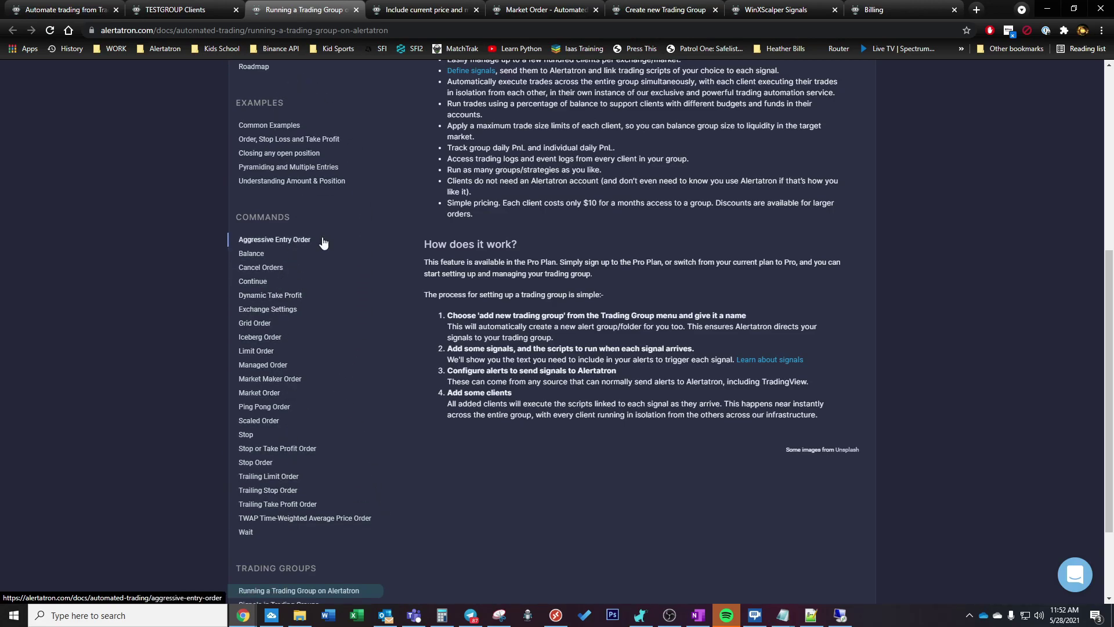
scroll(323, 250, up, 4)
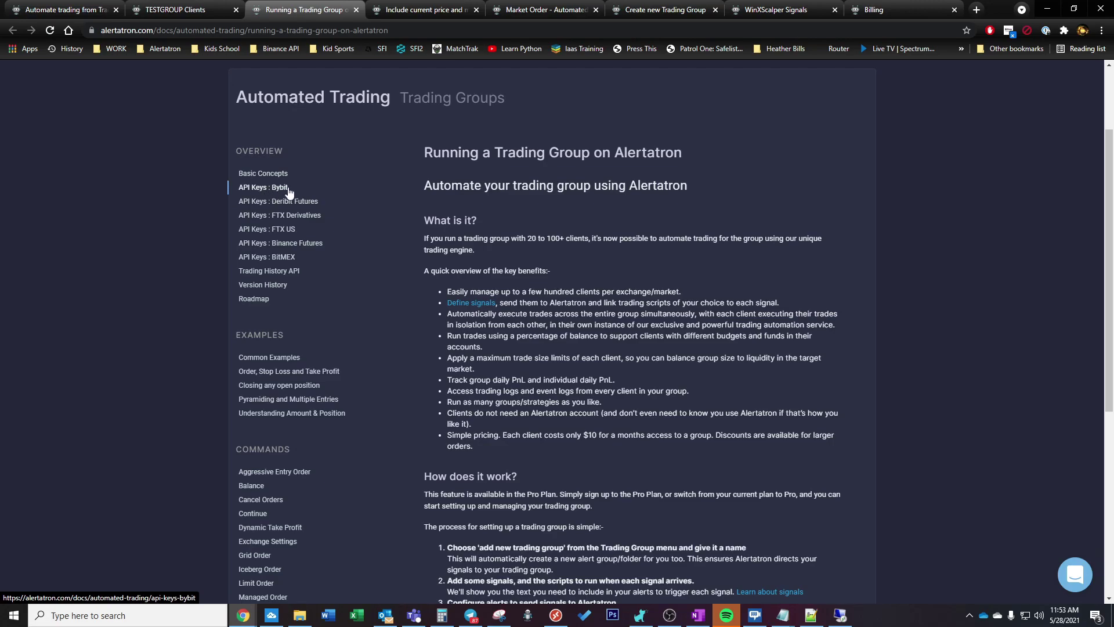
scroll(367, 390, down, 3)
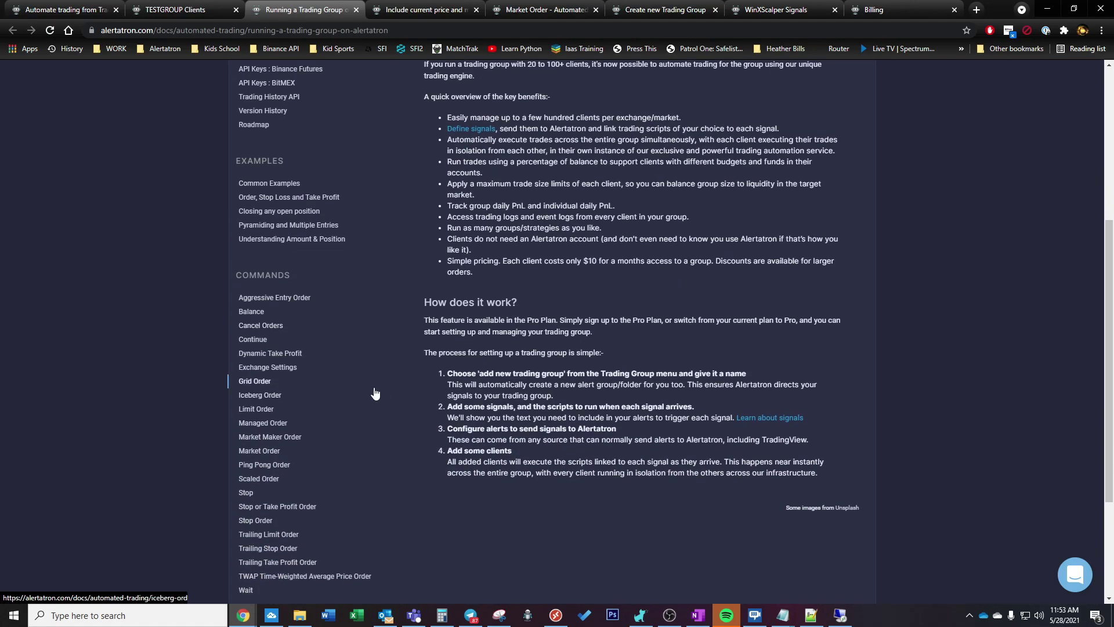
click(259, 450)
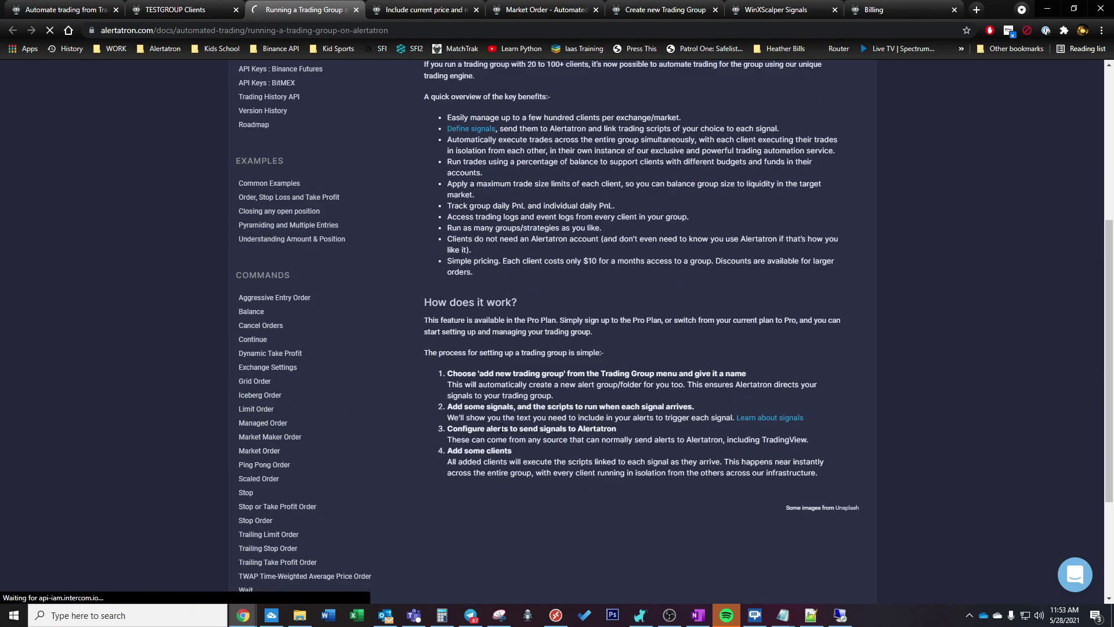
scroll(699, 304, down, 20)
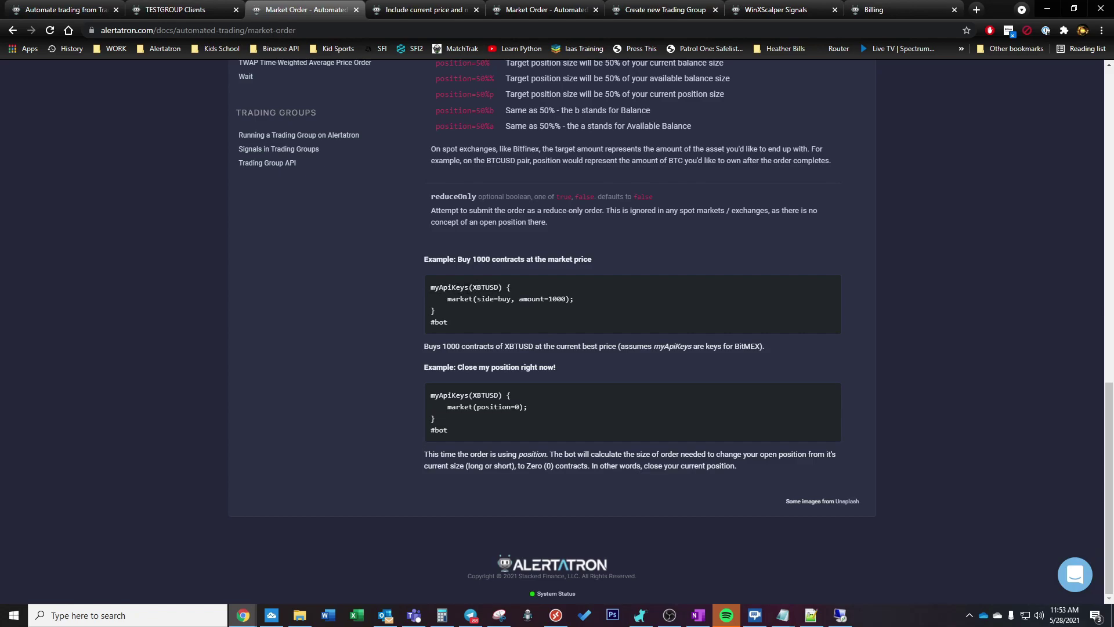
drag(472, 287, 498, 287)
click(1096, 546)
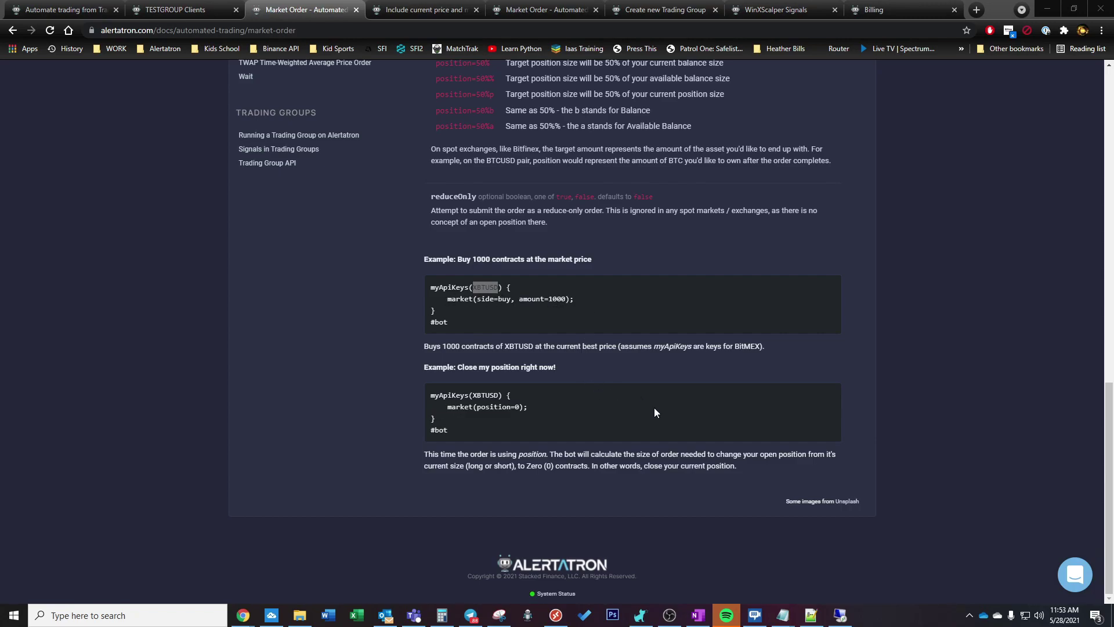
scroll(629, 404, up, 3)
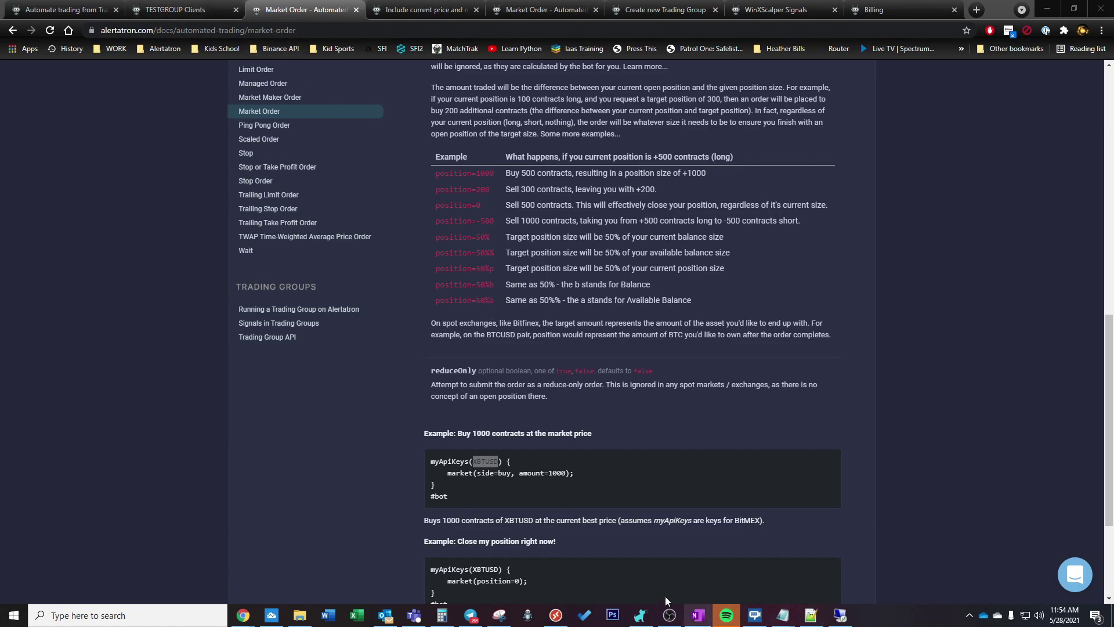
scroll(273, 165, up, 2)
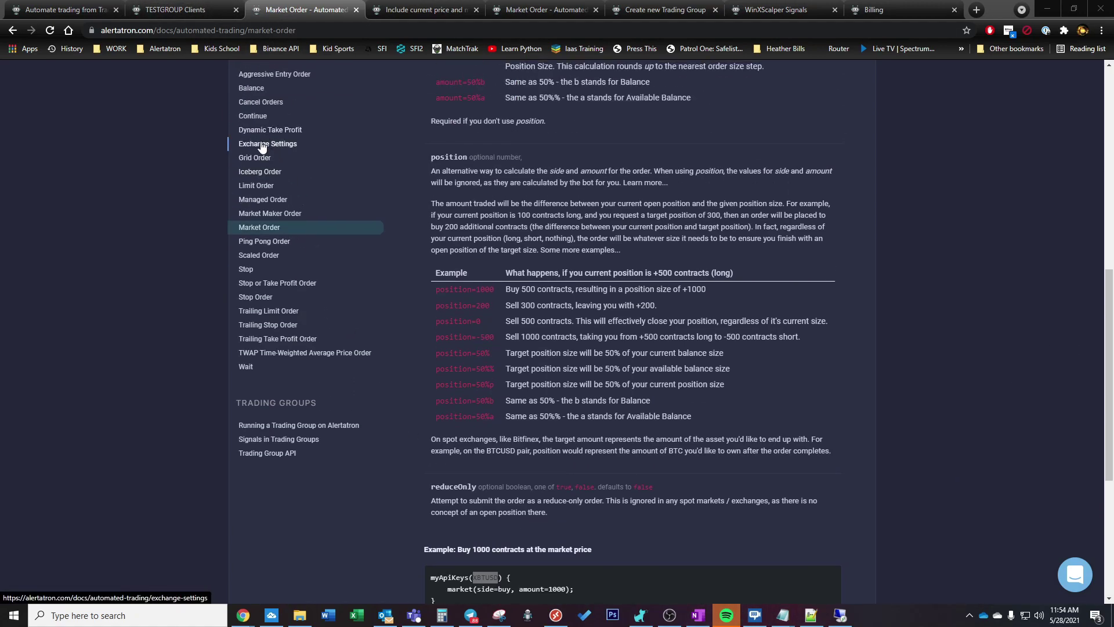
- Select the exchangeSettings(maxOrderSize=5000); example line in the Exchange Settings docs
click(262, 145)
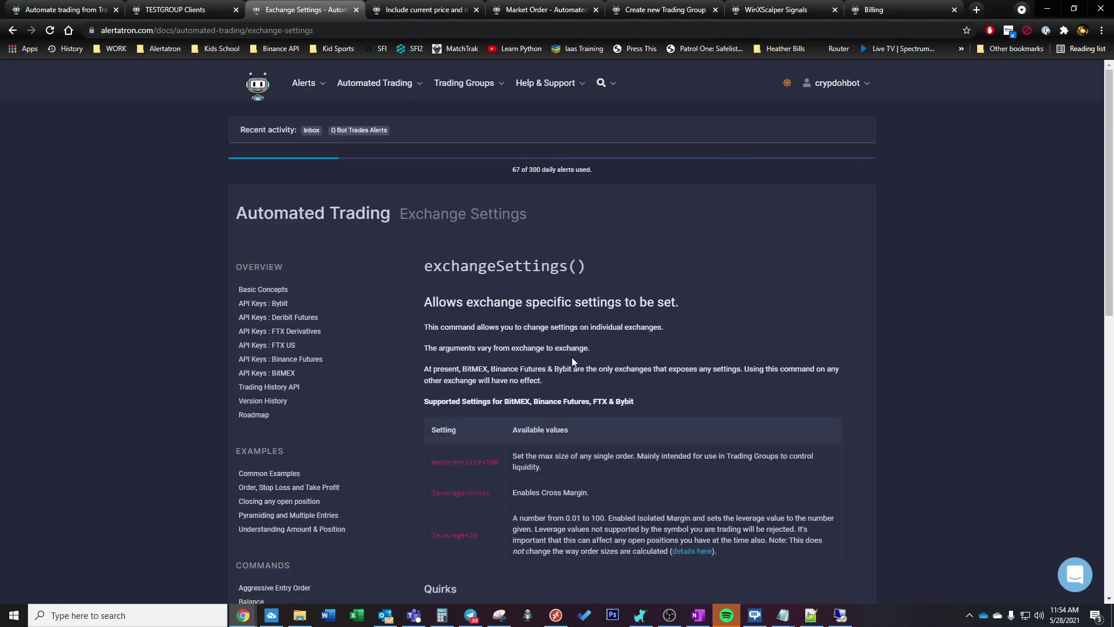
scroll(580, 357, down, 10)
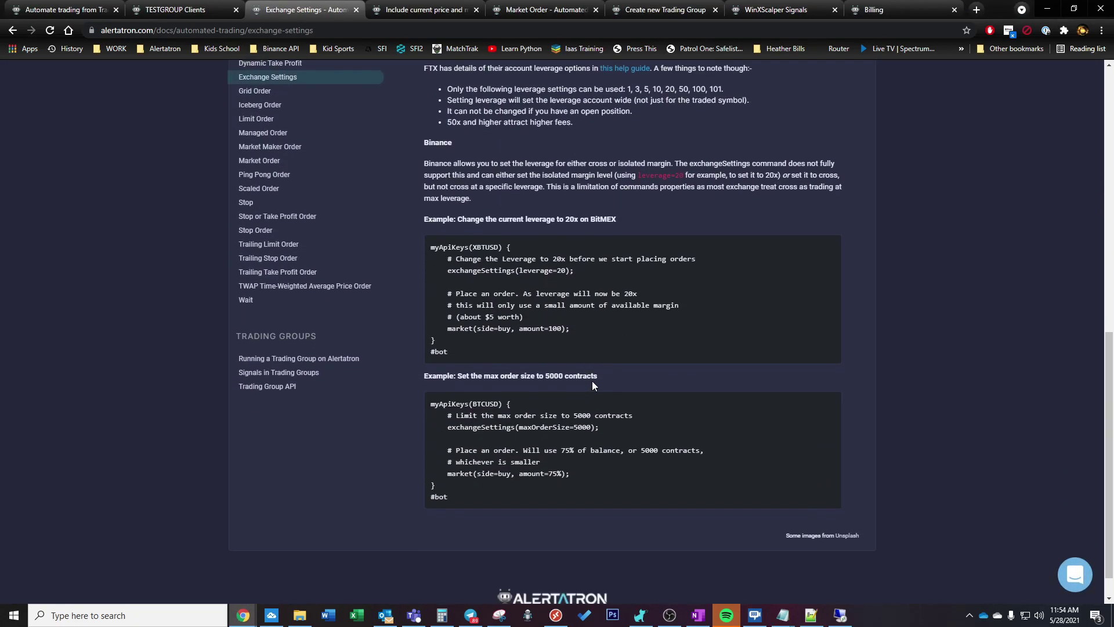
scroll(689, 489, up, 5)
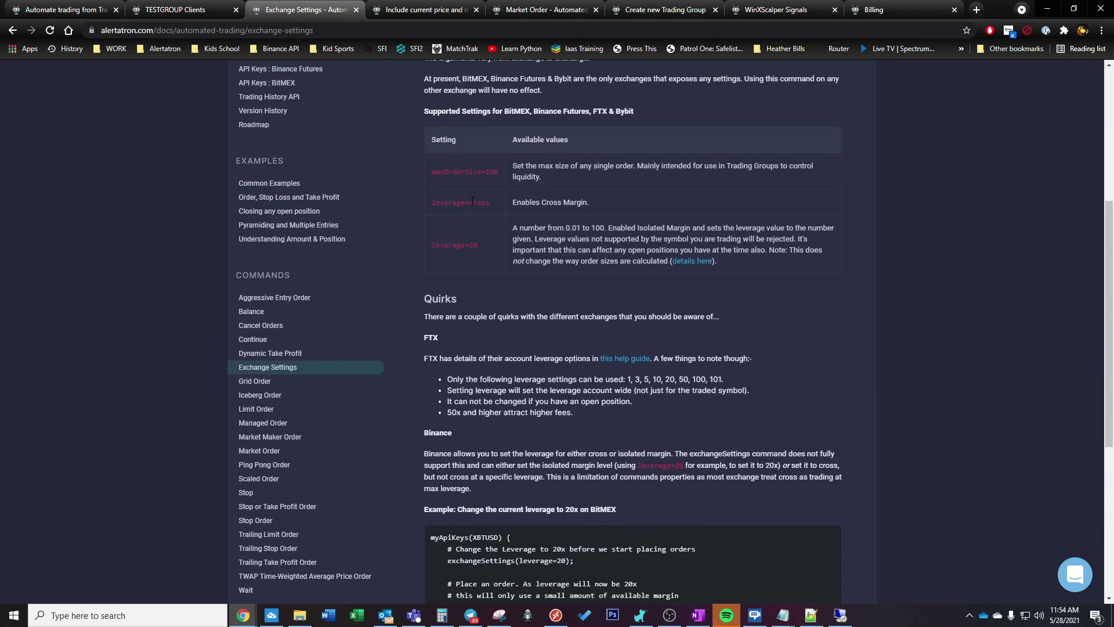
scroll(593, 449, down, 3)
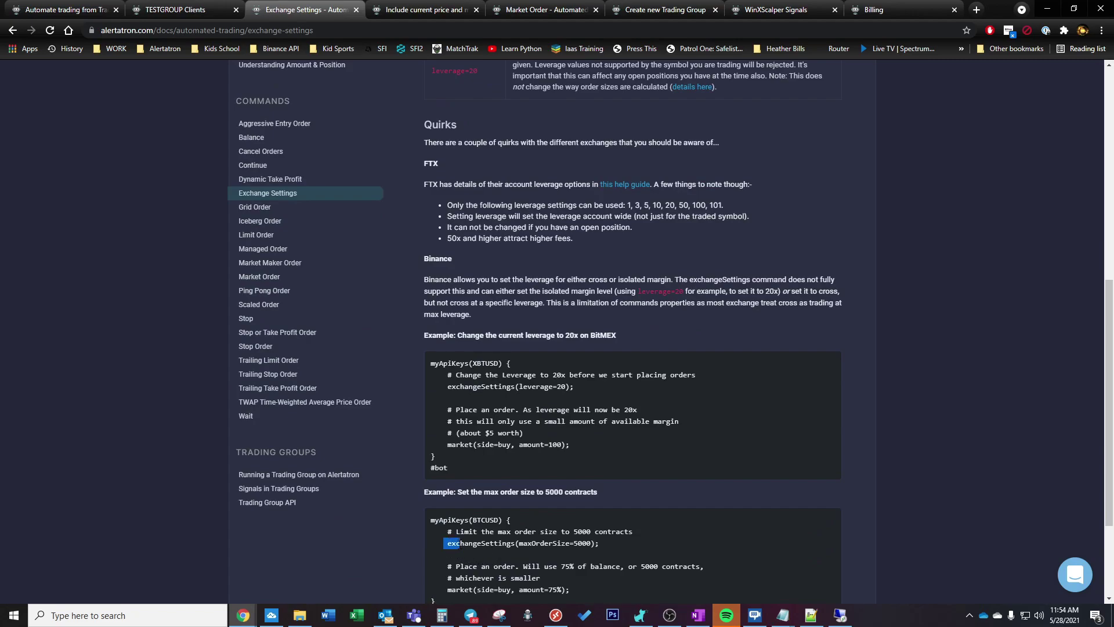
drag(448, 543, 595, 543)
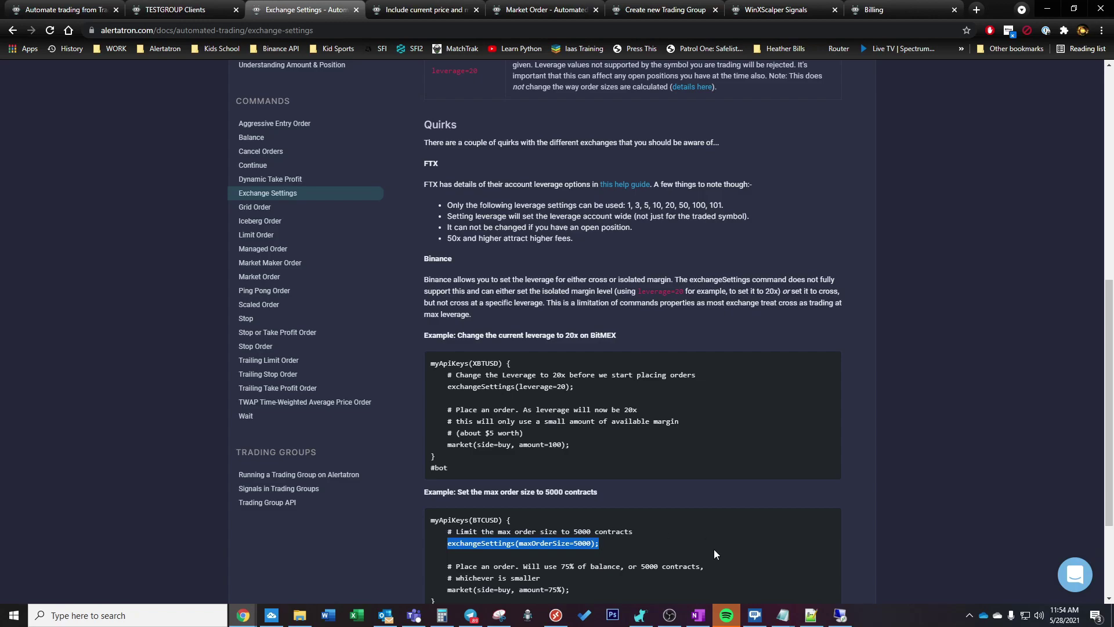
click(810, 614)
- Paste the exchangeSettings line into Notepad++ and replace maxOrderSize=5000 with leverage=cross
text(exchangeSettings(maxOrderSize=5000);)
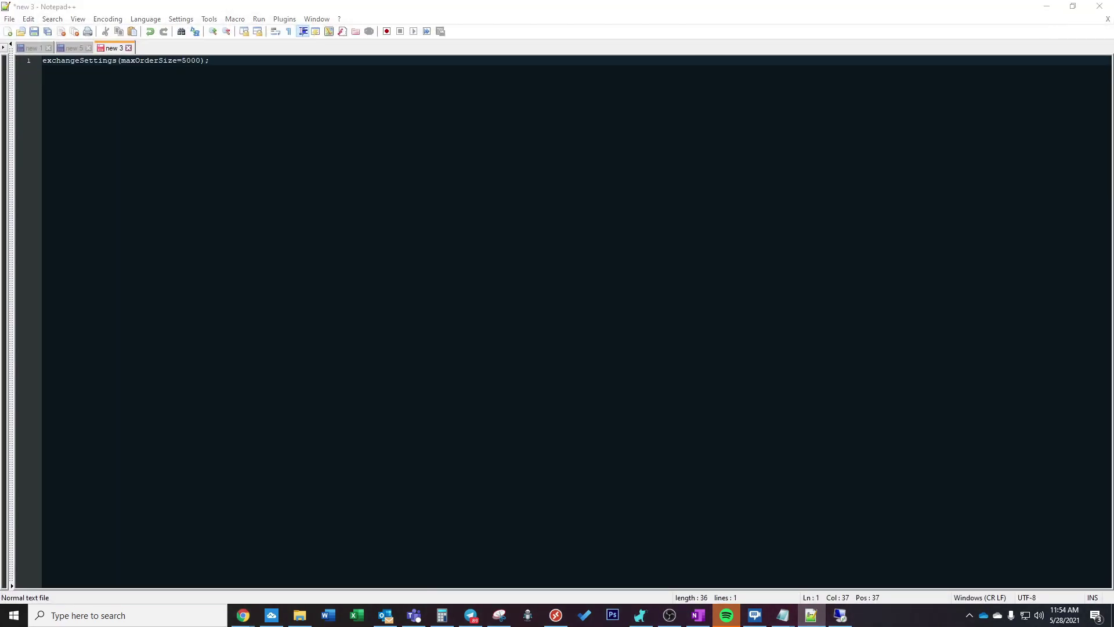
key(alt+Tab)
click(765, 38)
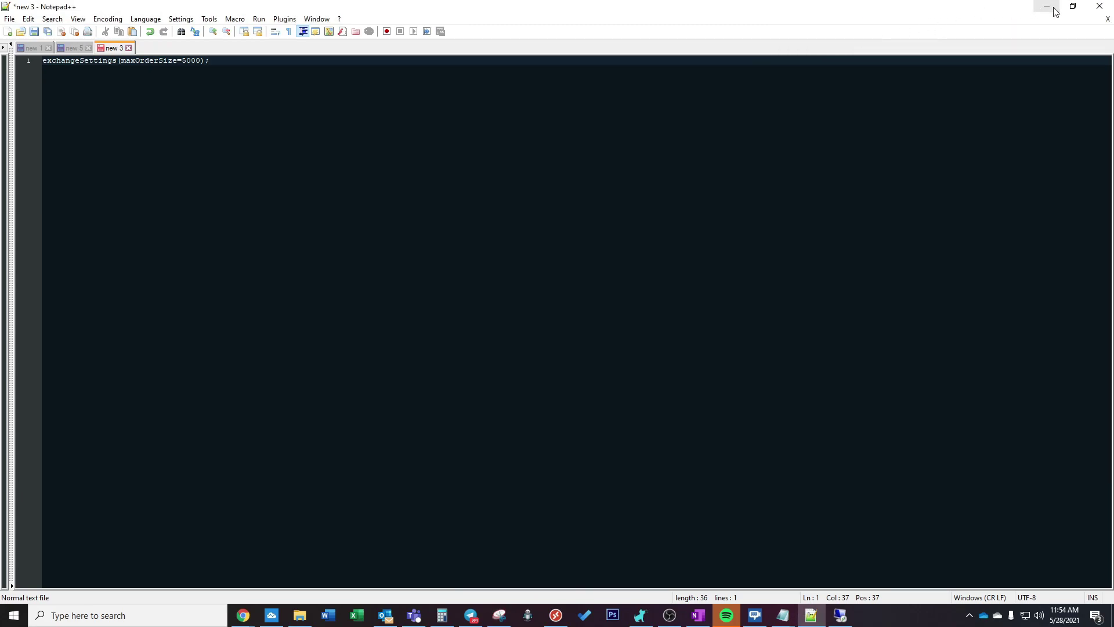
click(1051, 9)
click(768, 145)
scroll(754, 261, up, 4)
drag(433, 261, 492, 264)
key(ctrl+c)
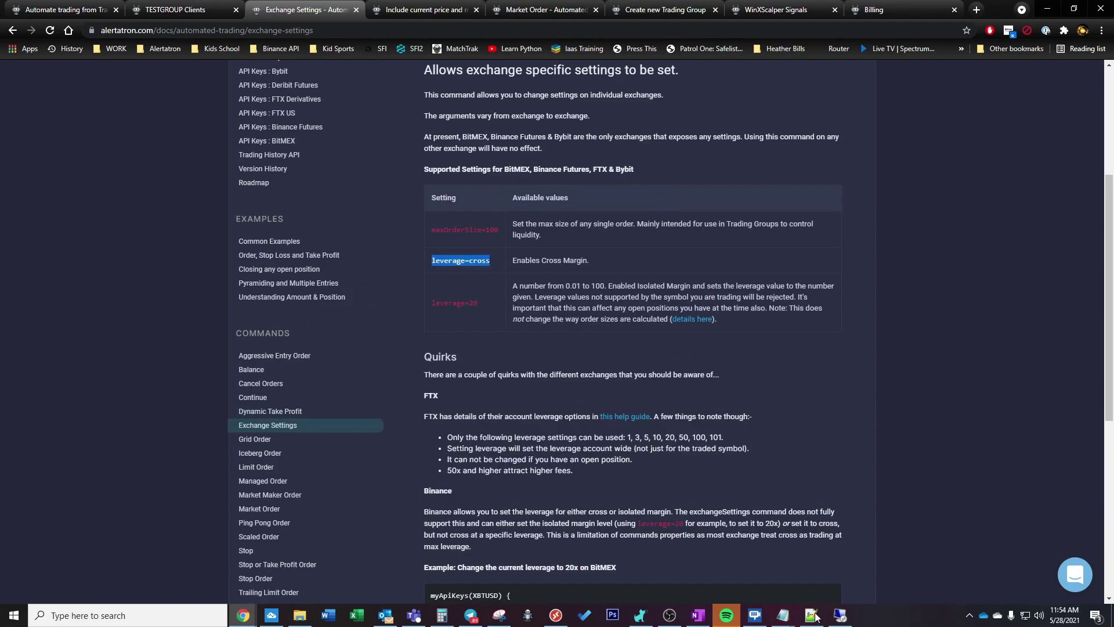
click(810, 614)
key(BackSpace)
key(BackSpace)
key(BackSpace)
key(BackSpace)
key(BackSpace)
key(BackSpace)
key(BackSpace)
key(BackSpace)
key(BackSpace)
key(BackSpace)
key(BackSpace)
key(BackSpace)
key(BackSpace)
key(BackSpace)
key(BackSpace)
key(BackSpace)
key(BackSpace)
key(ctrl+v)
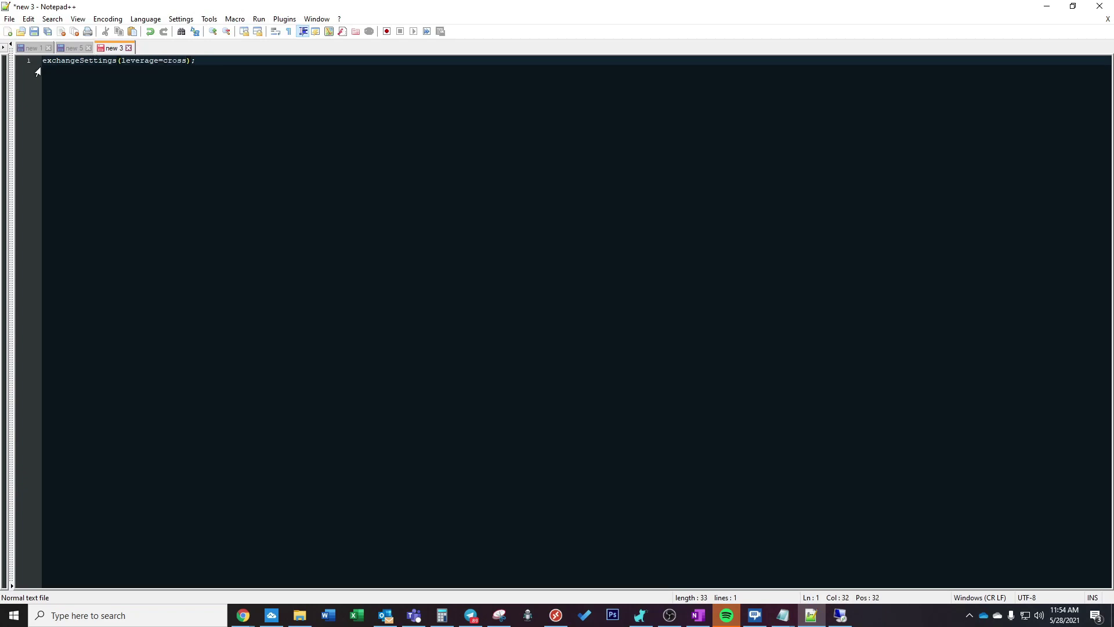
- Add a '# Set Cross Leverage' comment above the command and a blank line below it
click(43, 60)
key(Return)
key(Up)
text(# Set )
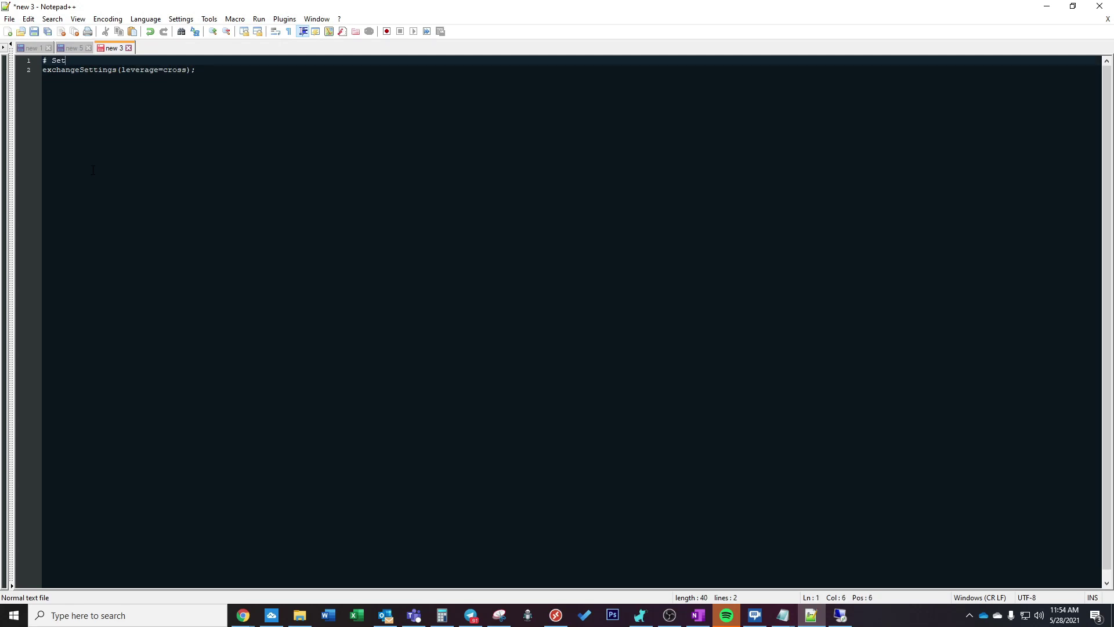
text(Cross Leverage)
click(223, 78)
key(Return)
key(Return)
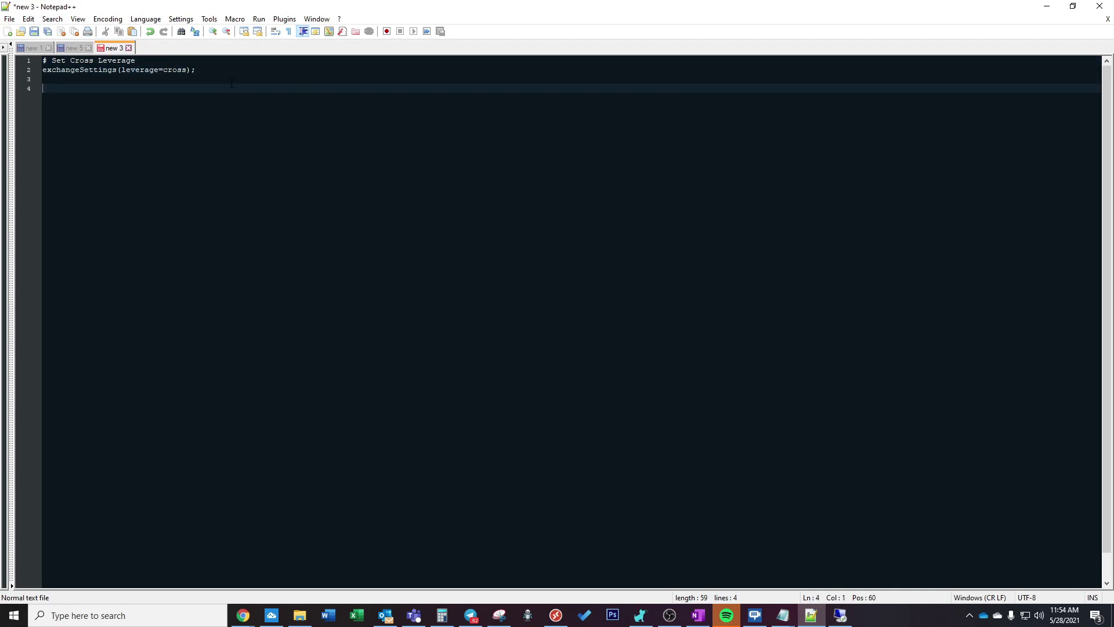
- Go back to the Market Order docs and select the market(side=buy, amount=1000); example line
click(1046, 7)
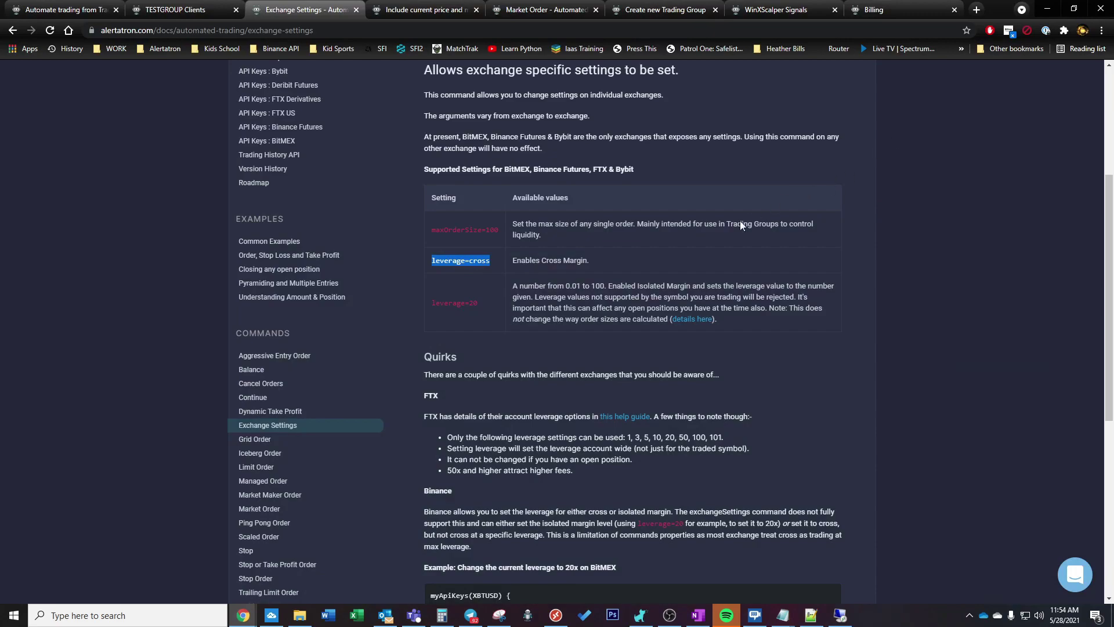
click(13, 30)
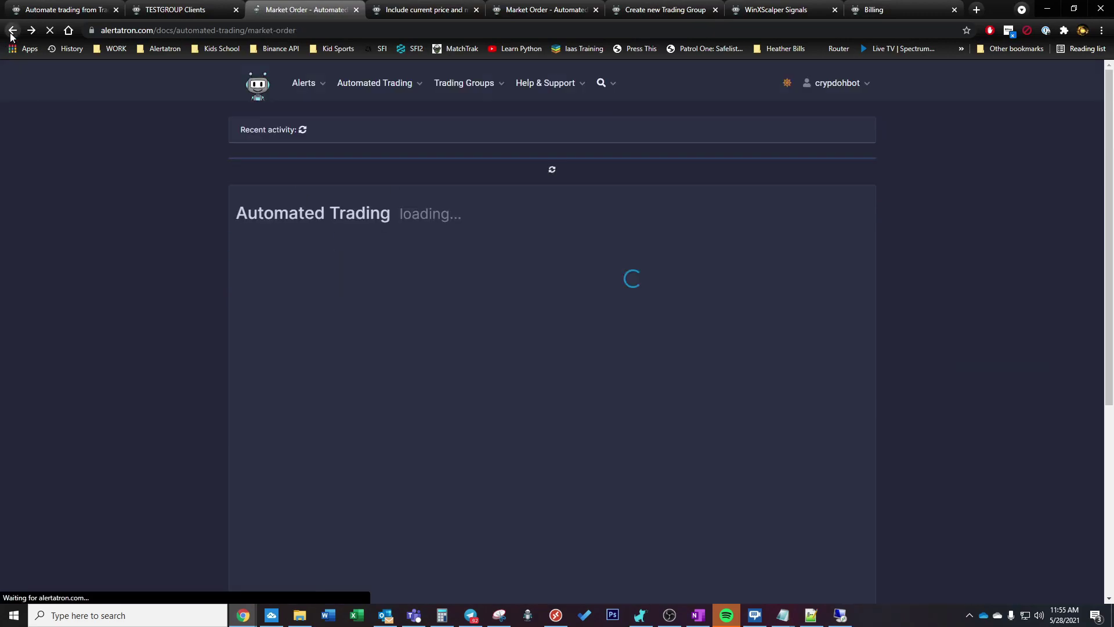
scroll(631, 404, down, 2)
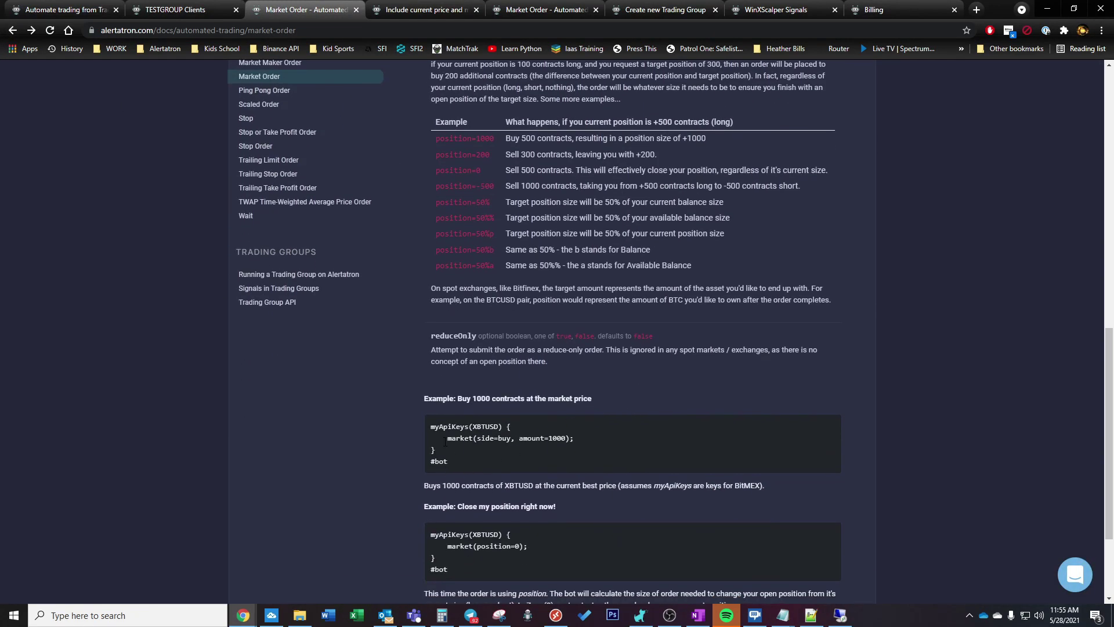
drag(445, 442, 574, 439)
key(ctrl+c)
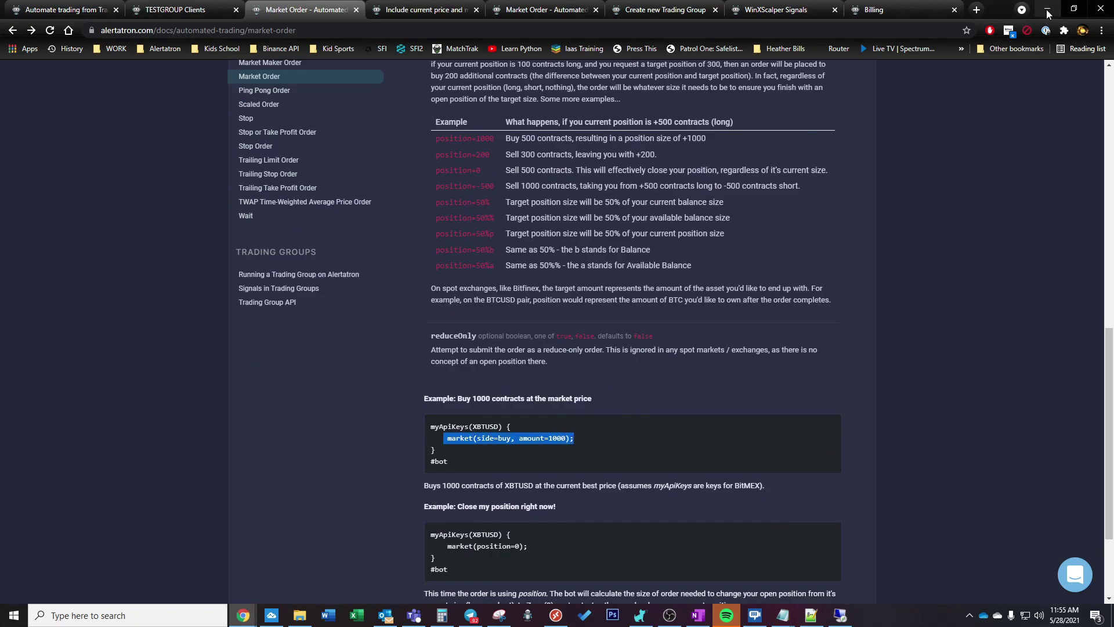
click(803, 620)
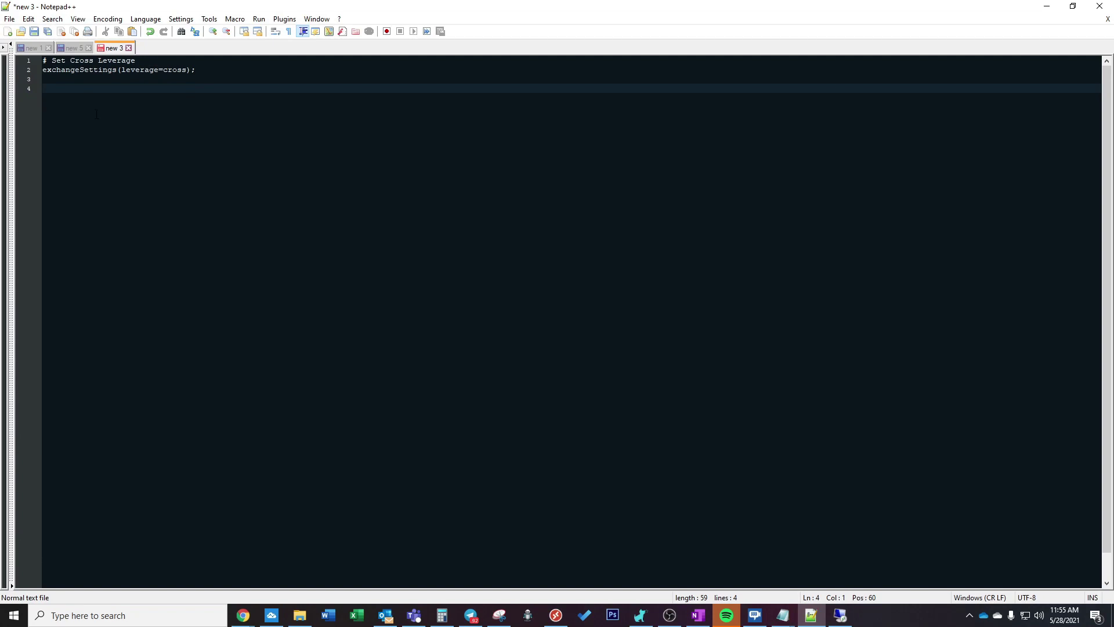
- Paste the market buy line below the cross-leverage lines with a '#Set Markey buy' comment above it
key(ctrl+v)
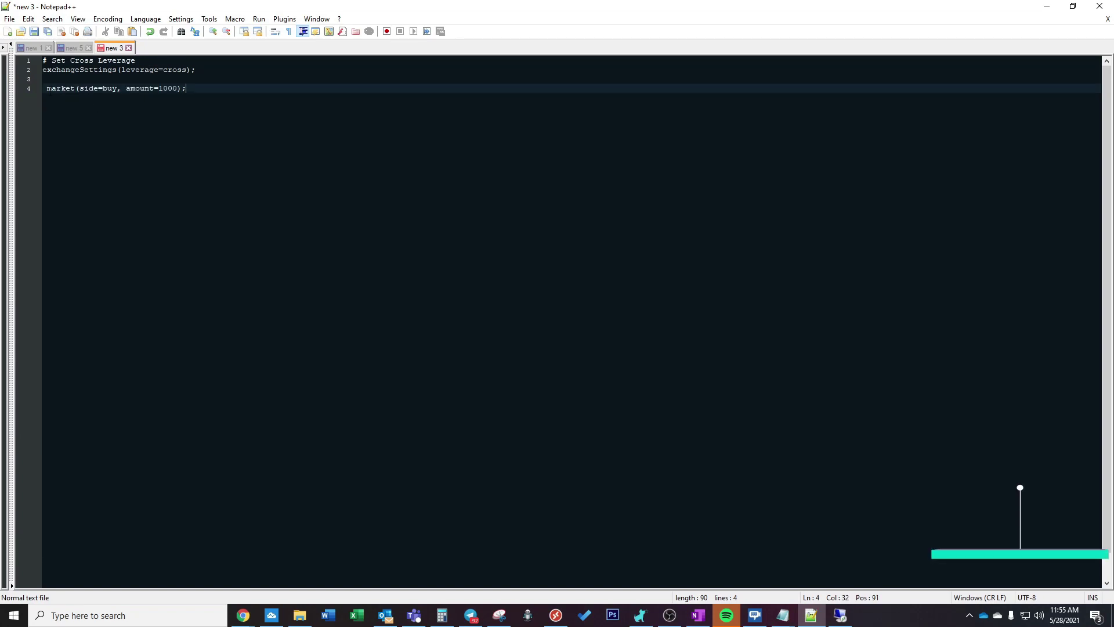
key(Home)
key(BackSpace)
key(Return)
key(Up)
text(#)
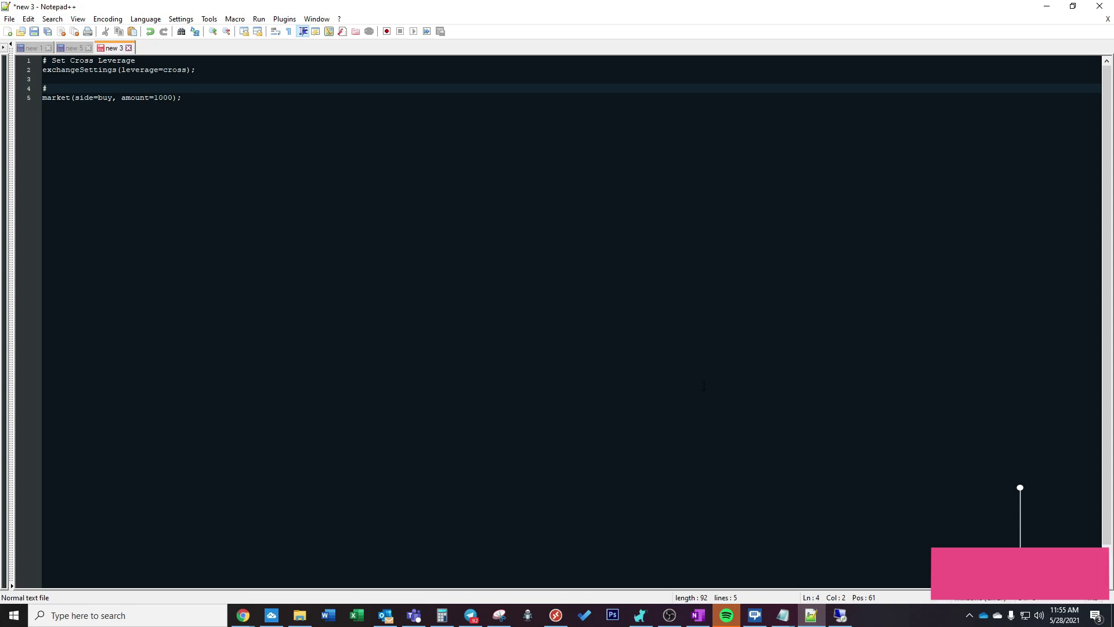
text(Set Markey buy)
- Replace 1000 with {{amount}} and buy with {{side}} in the market line
key(Down)
key(End)
key(Left)
key(Left)
key(BackSpace)
key(BackSpace)
key(BackSpace)
key(BackSpace)
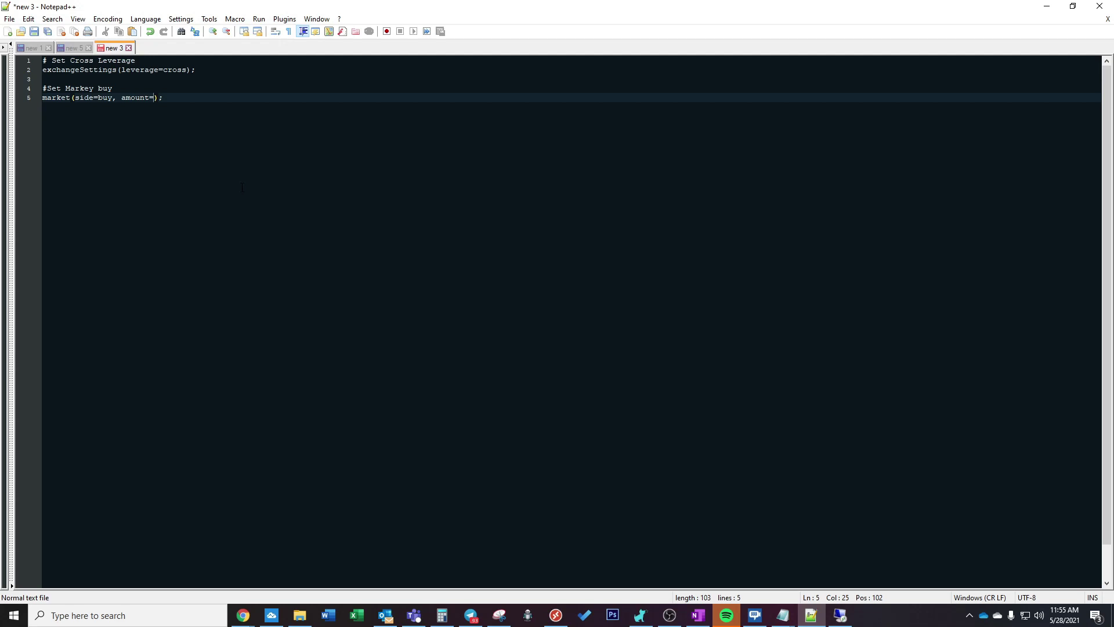
text({}amount}})
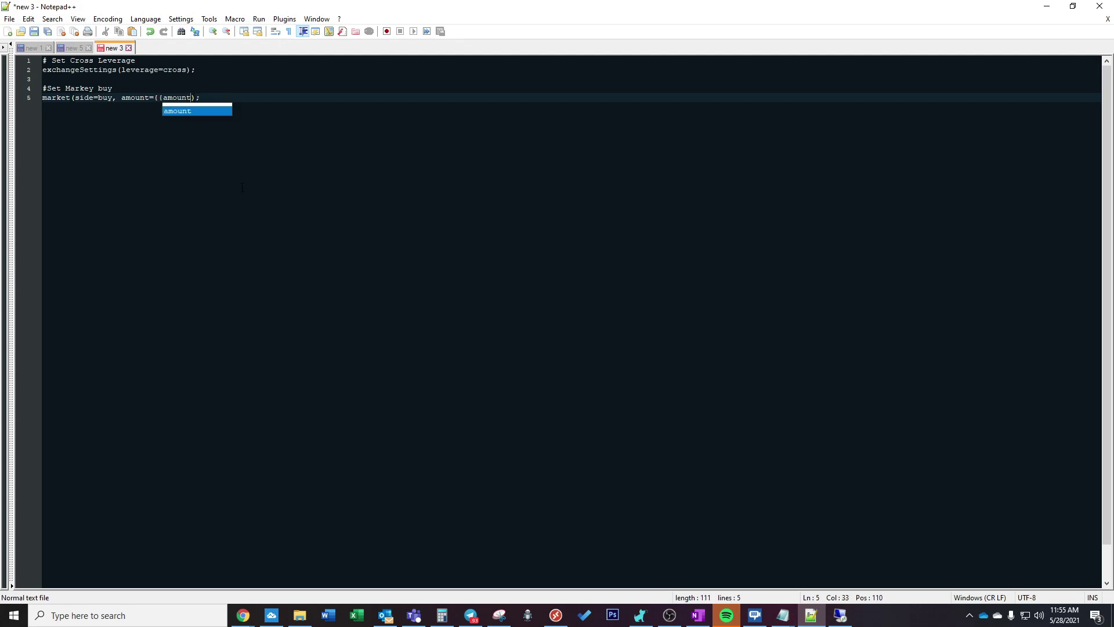
click(108, 97)
key(BackSpace)
key(BackSpace)
key(BackSpace)
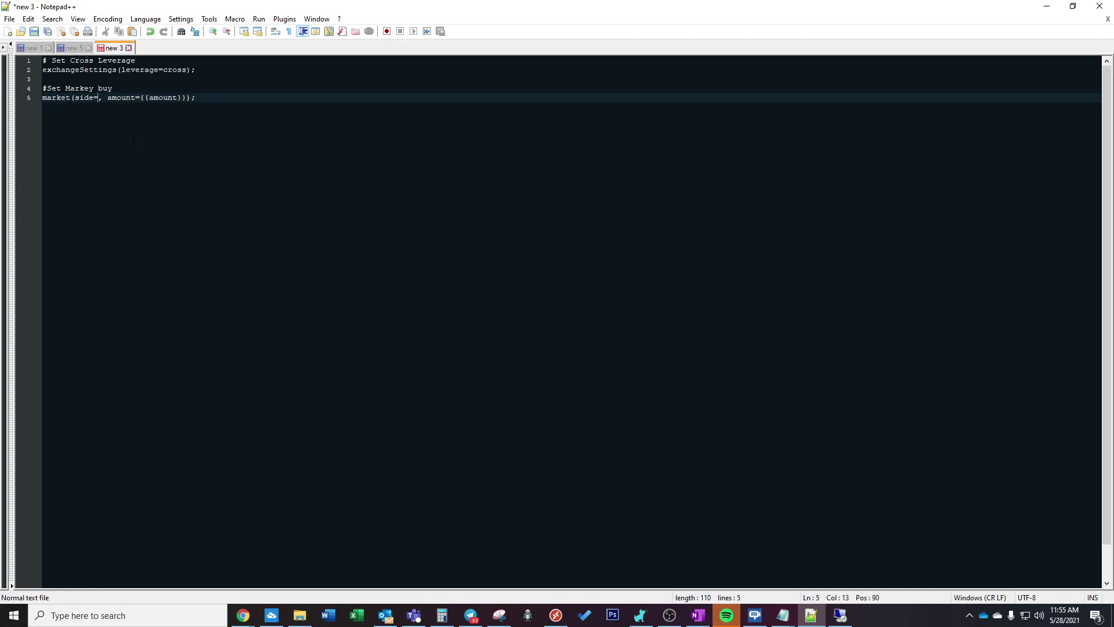
text({{)
text(side}})
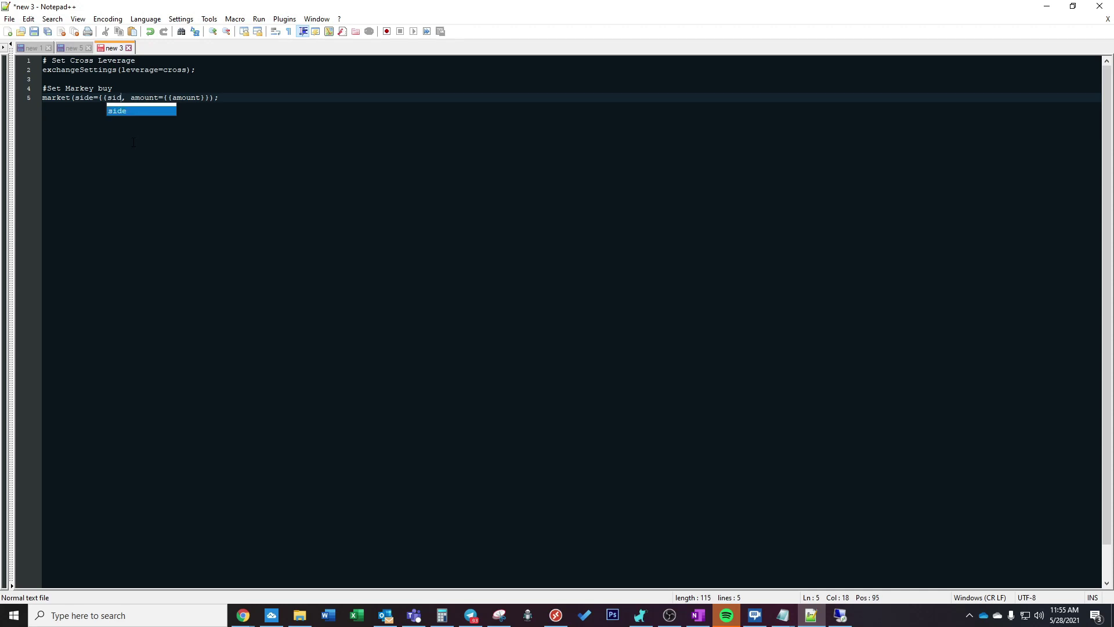
- Add blank lines after the market line and at the top of the script
click(252, 97)
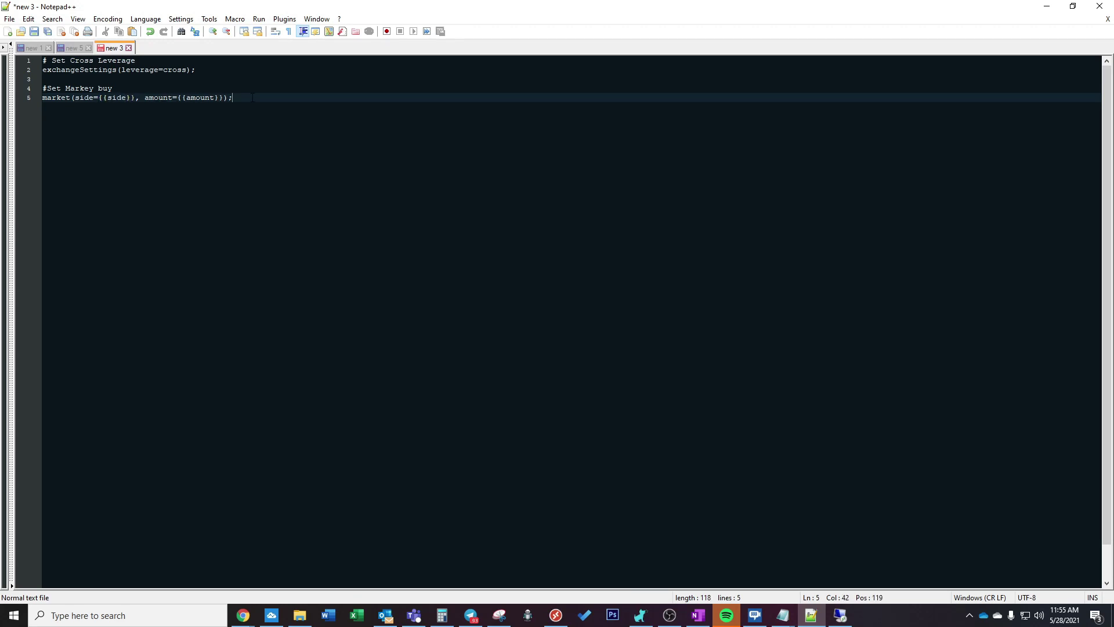
key(Return)
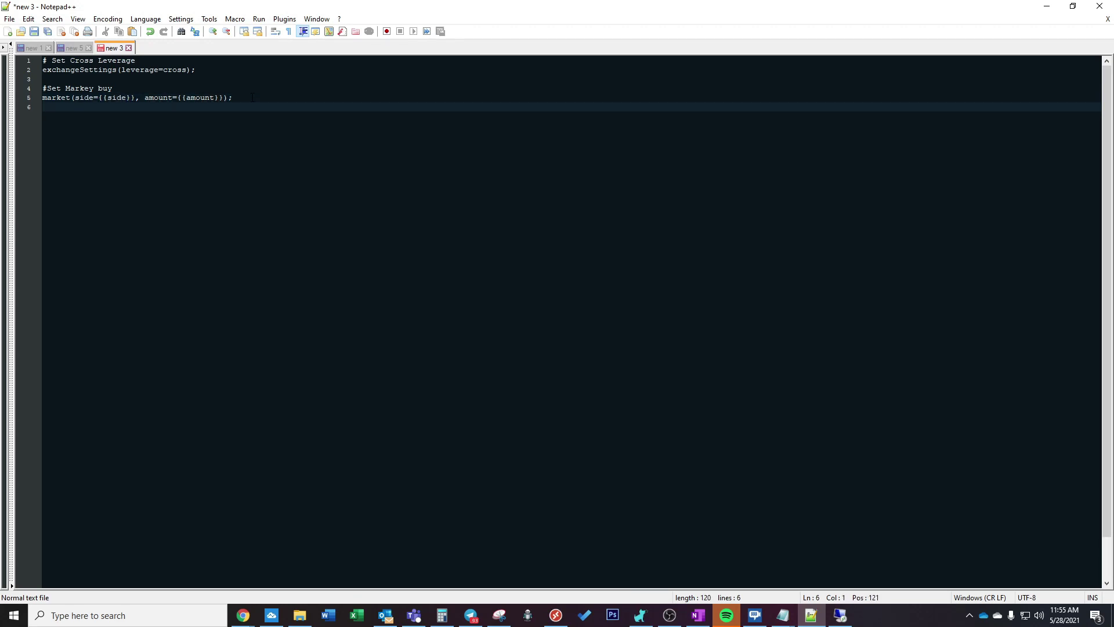
key(Return)
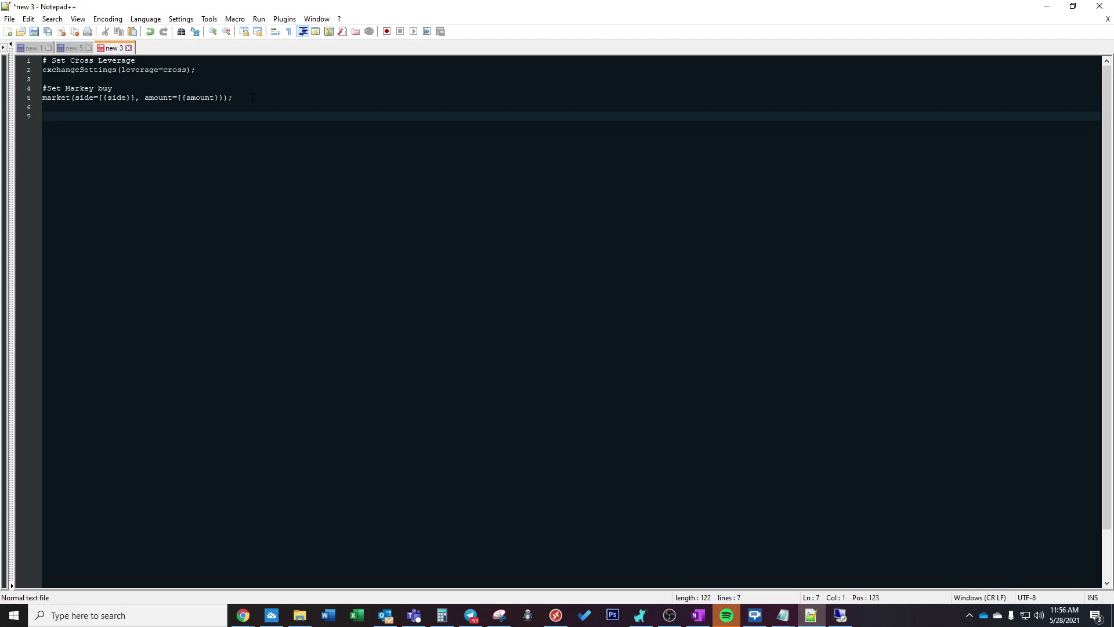
click(43, 60)
key(Return)
key(Return)
key(Up)
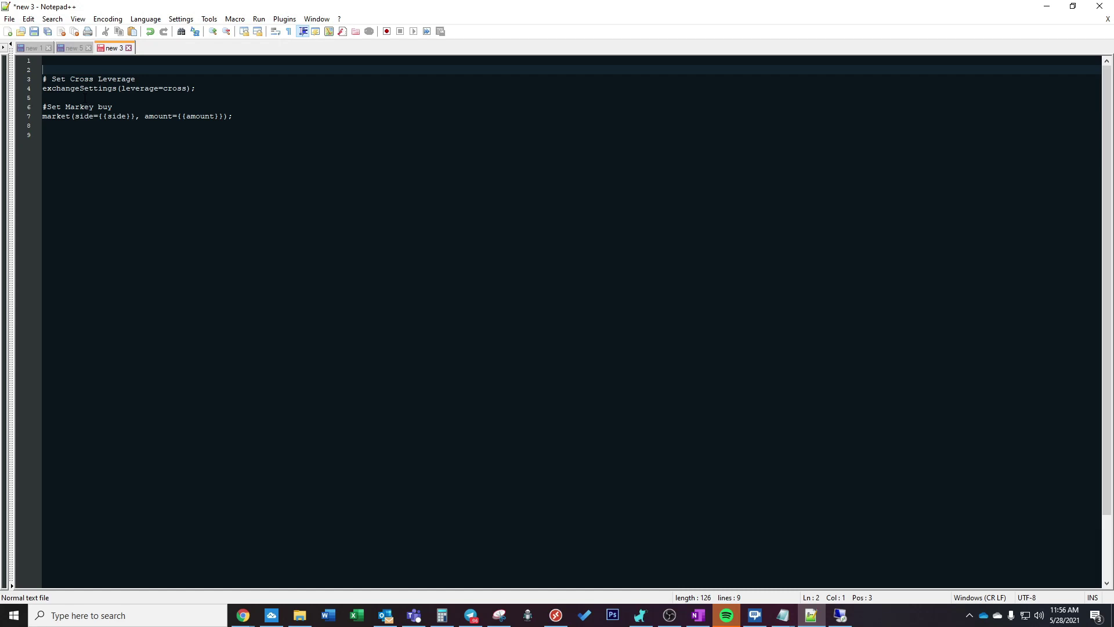
key(Return)
key(Up)
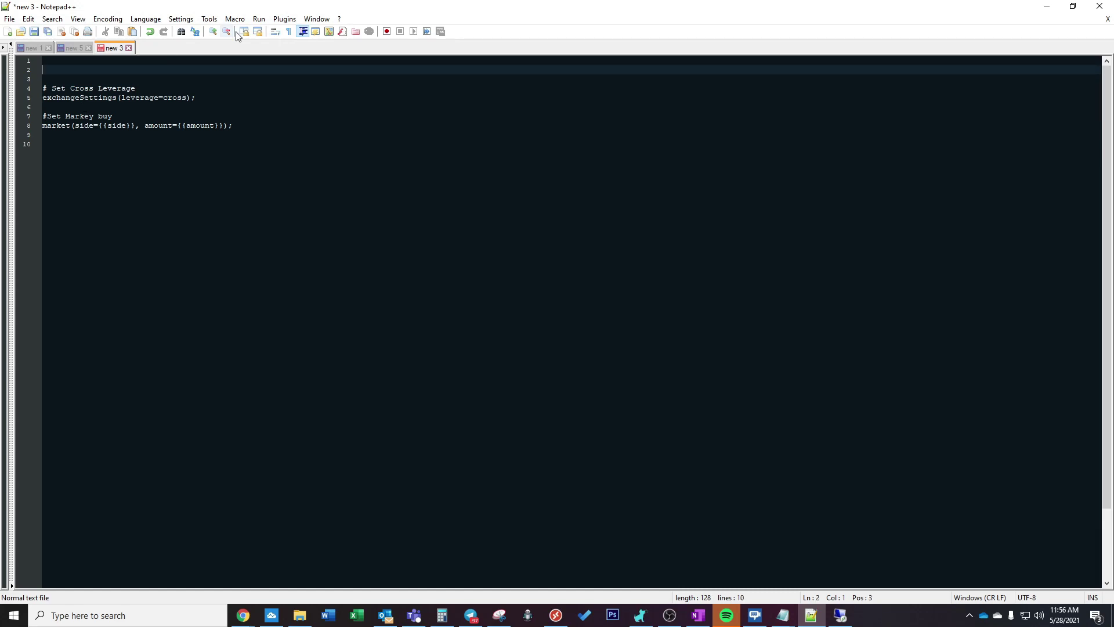
- Copy the market(position=0); close line from the Common Examples Flip Long/Short section
click(1040, 15)
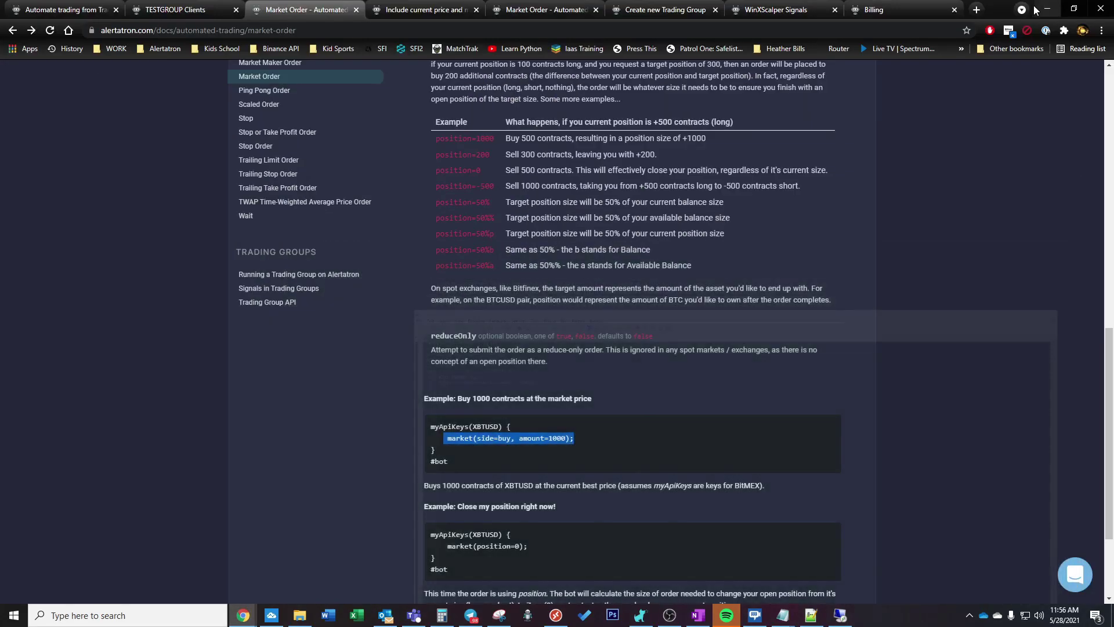
scroll(316, 181, up, 4)
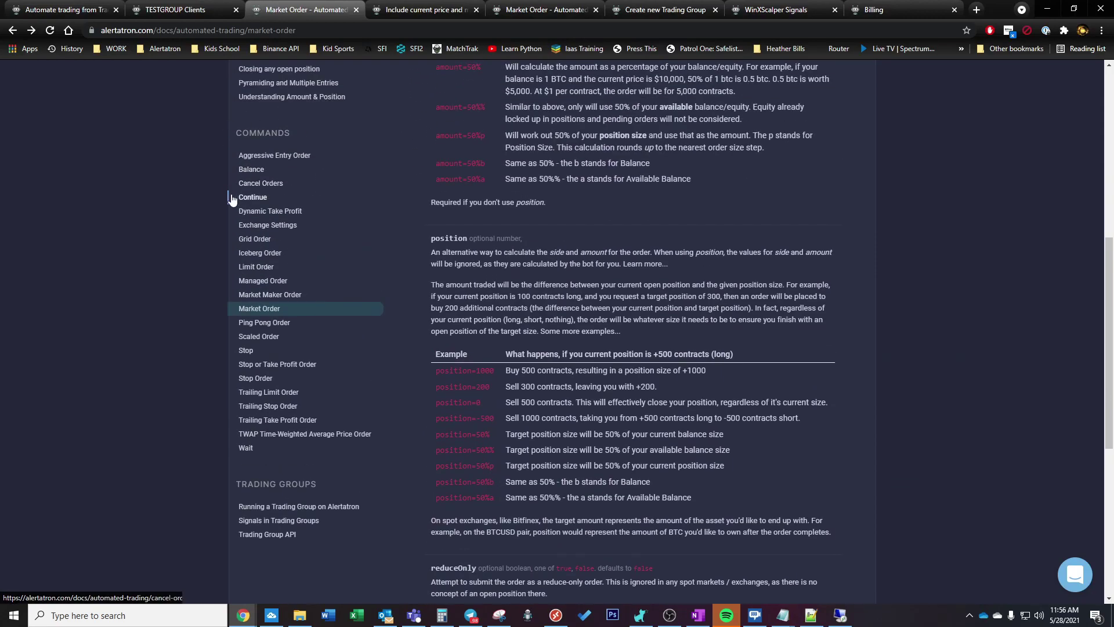
scroll(271, 192, up, 3)
click(274, 218)
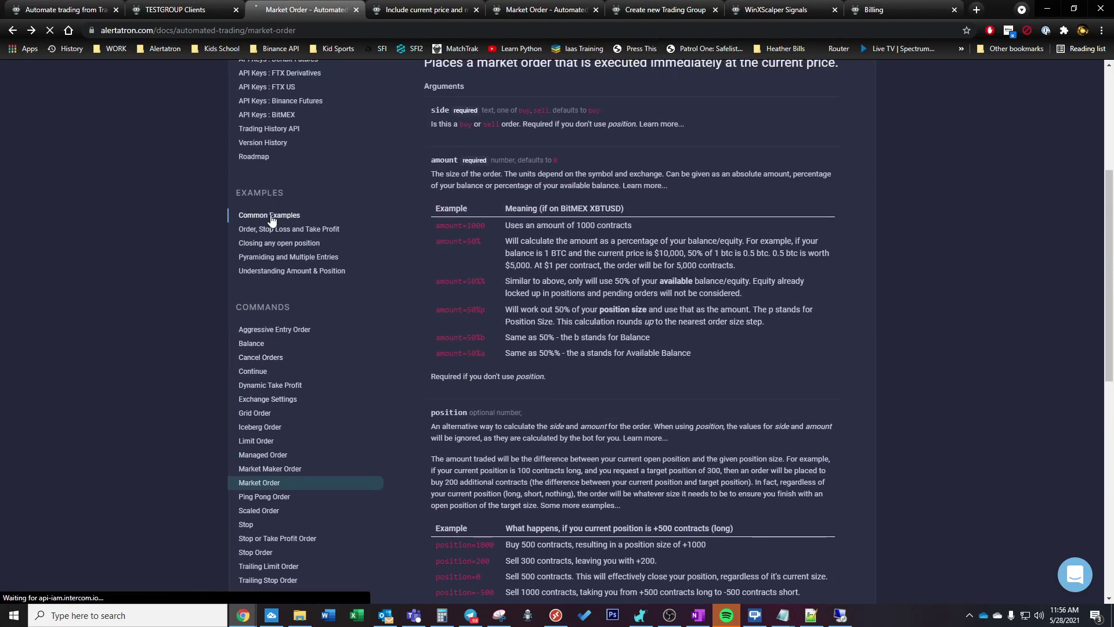
scroll(793, 274, down, 4)
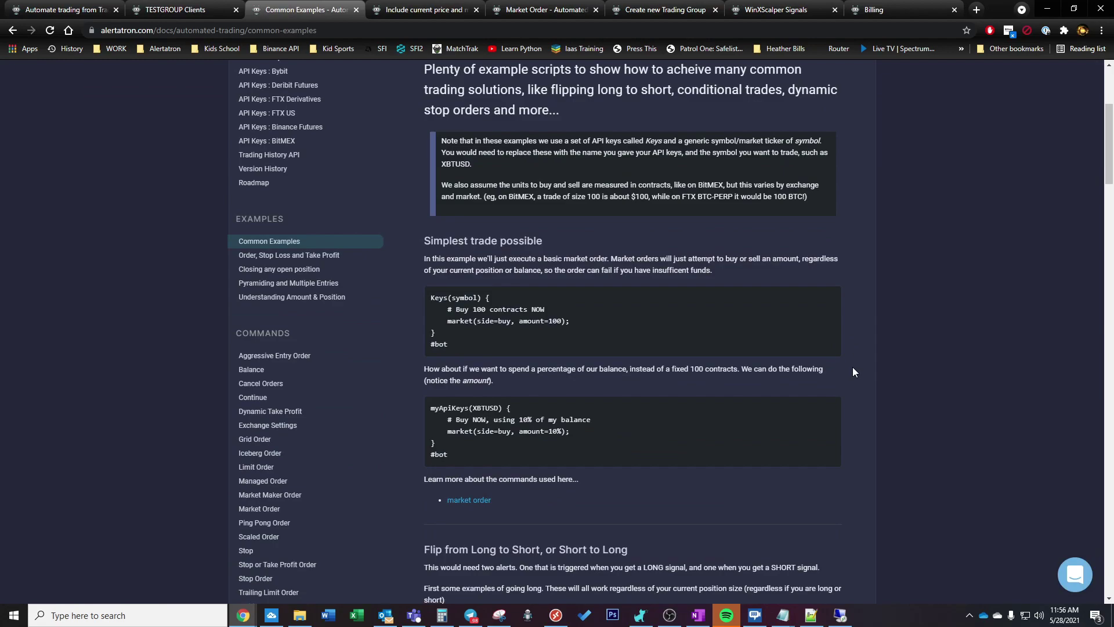
scroll(852, 373, down, 5)
scroll(853, 372, down, 3)
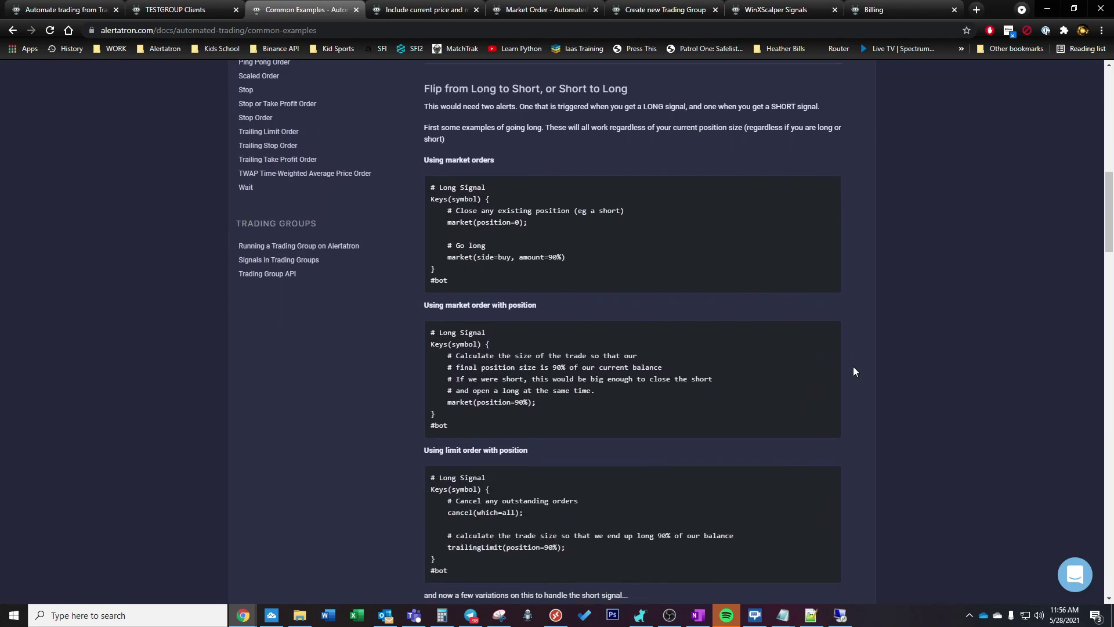
drag(529, 220, 449, 221)
key(ctrl+c)
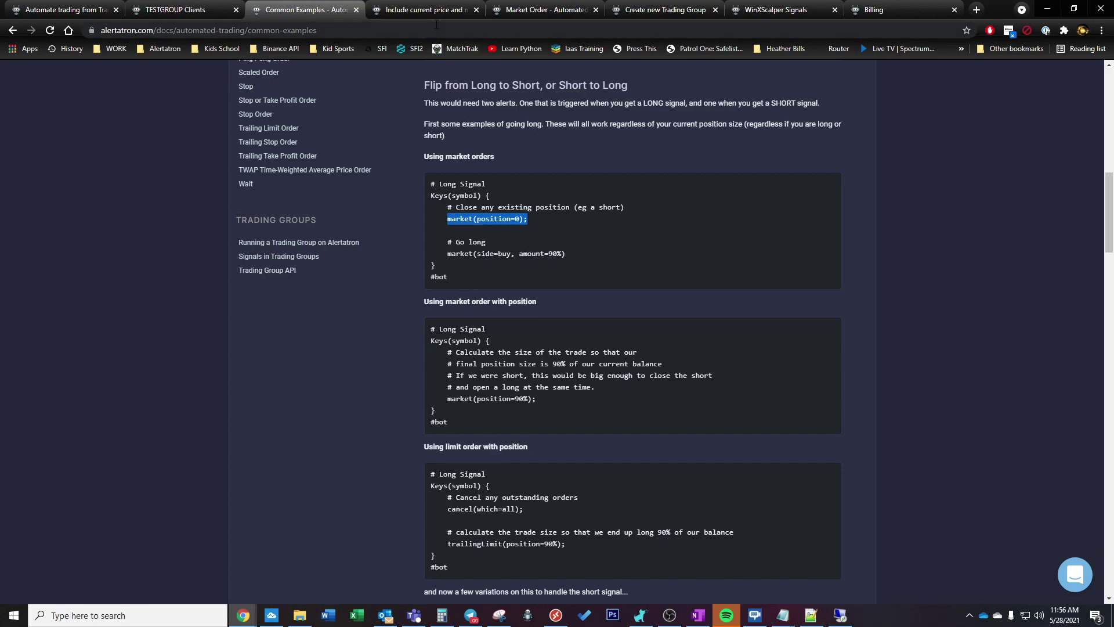
click(811, 615)
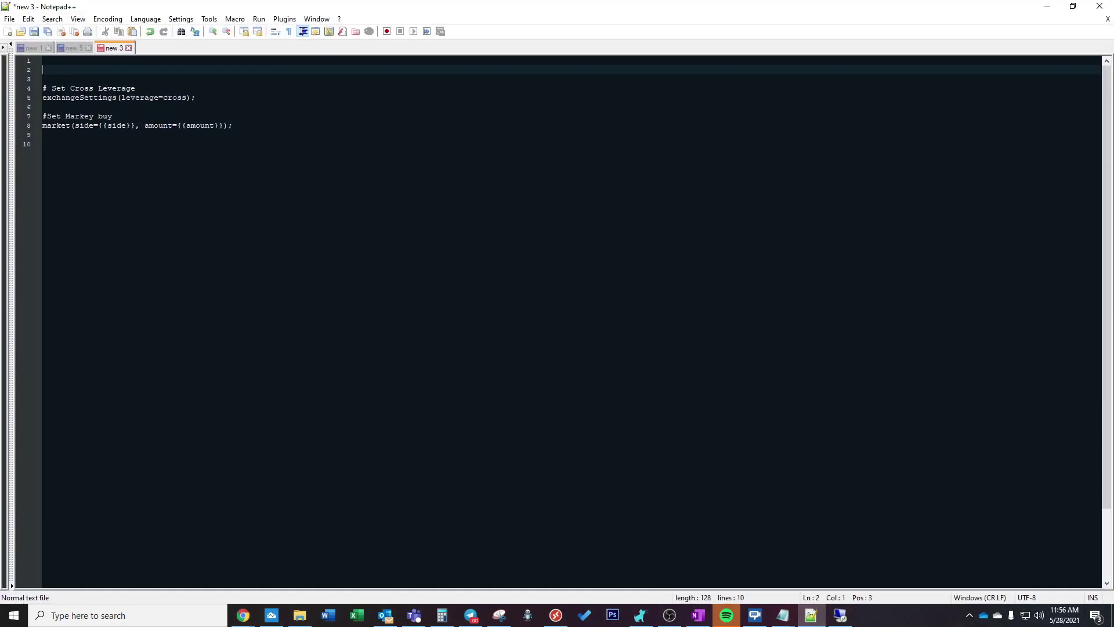
- Put market(position=0); at the top under a '#Close position' comment, followed by blank lines
key(ctrl+v)
click(46, 61)
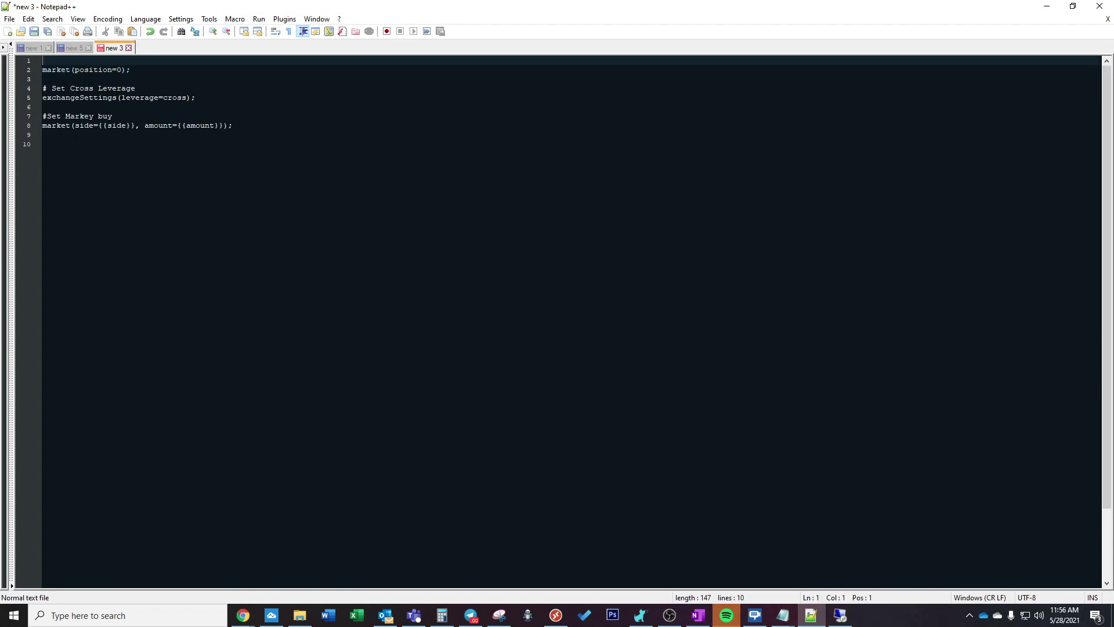
text(#Close position)
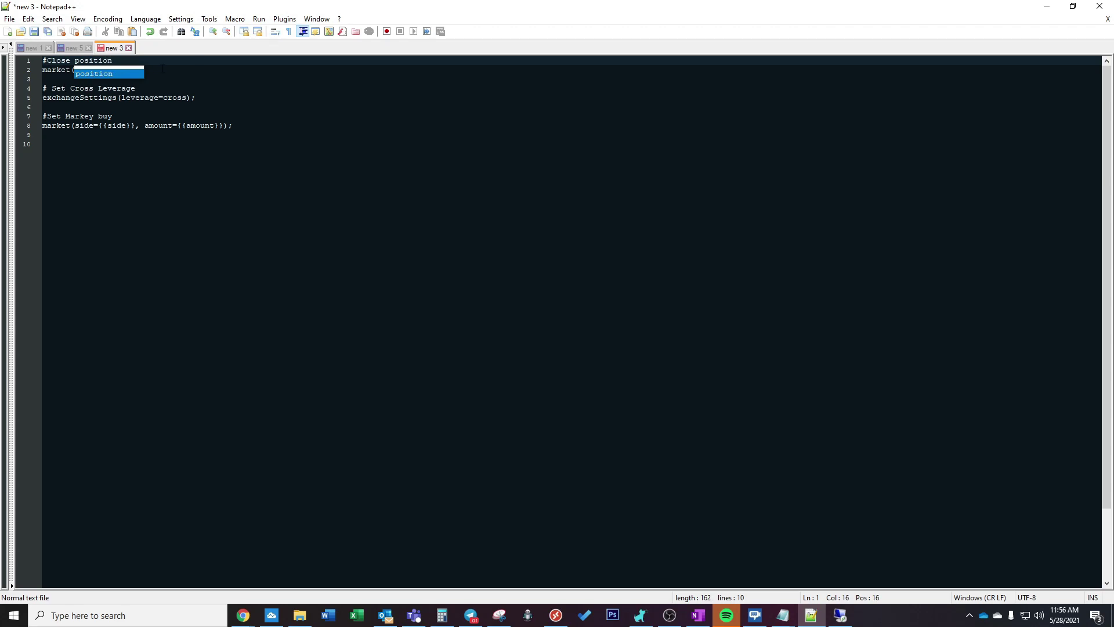
key(Escape)
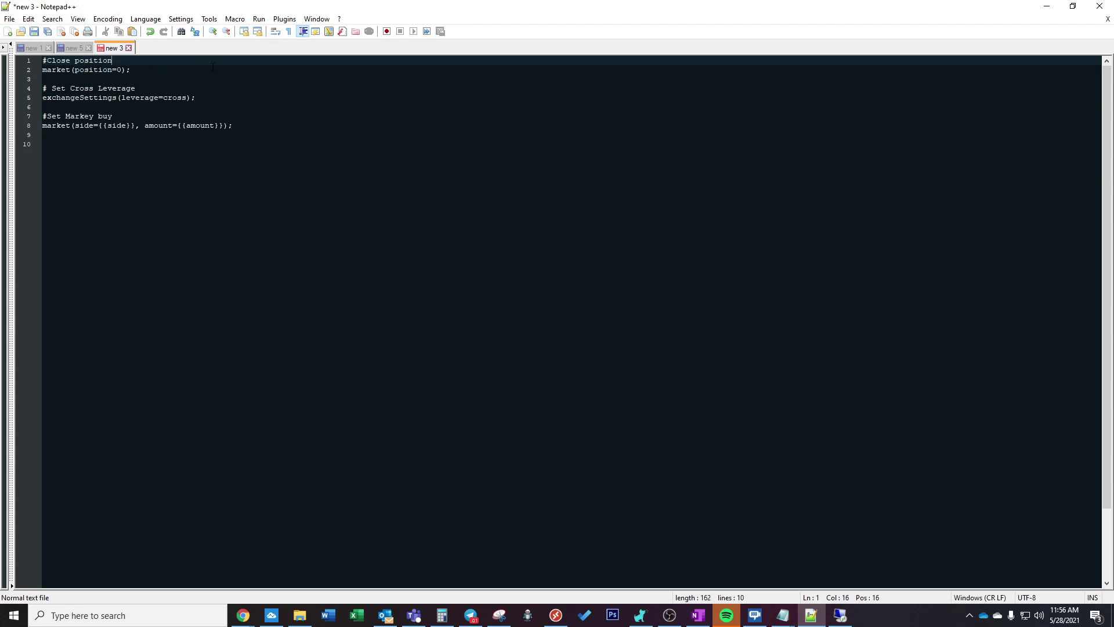
click(169, 68)
key(Return)
key(Return)
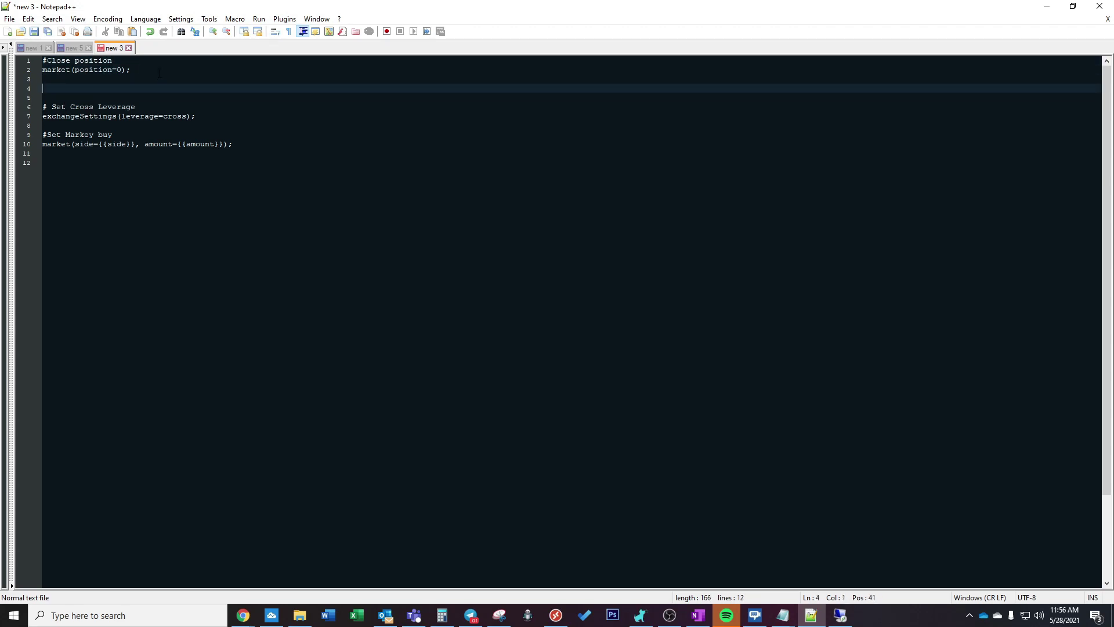
click(1047, 6)
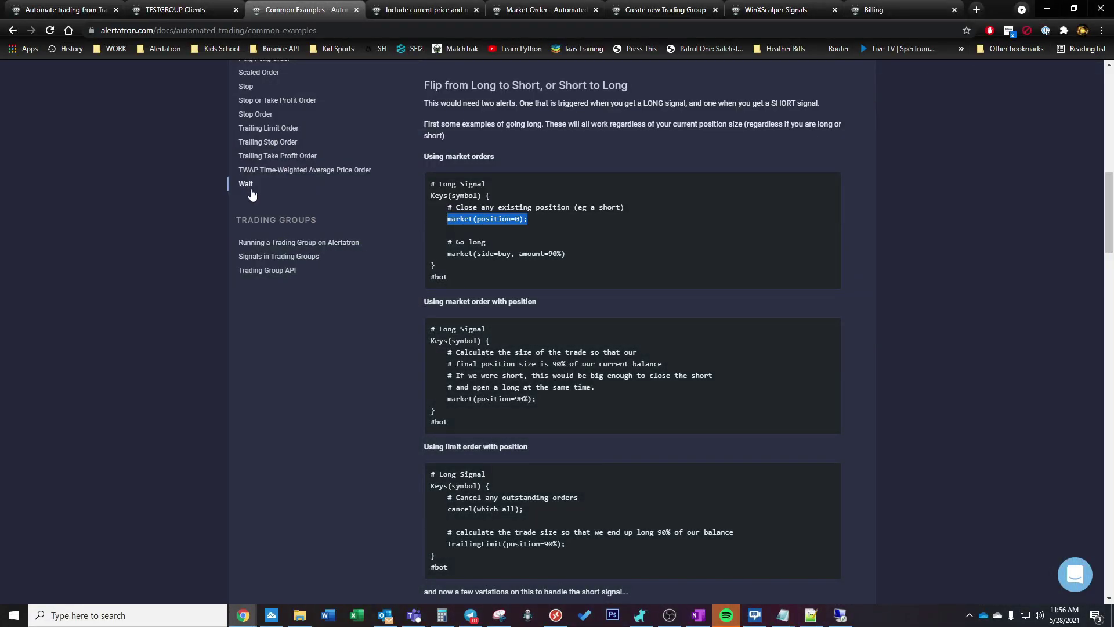
- Copy the wait(10m); example from the Wait command documentation
click(246, 185)
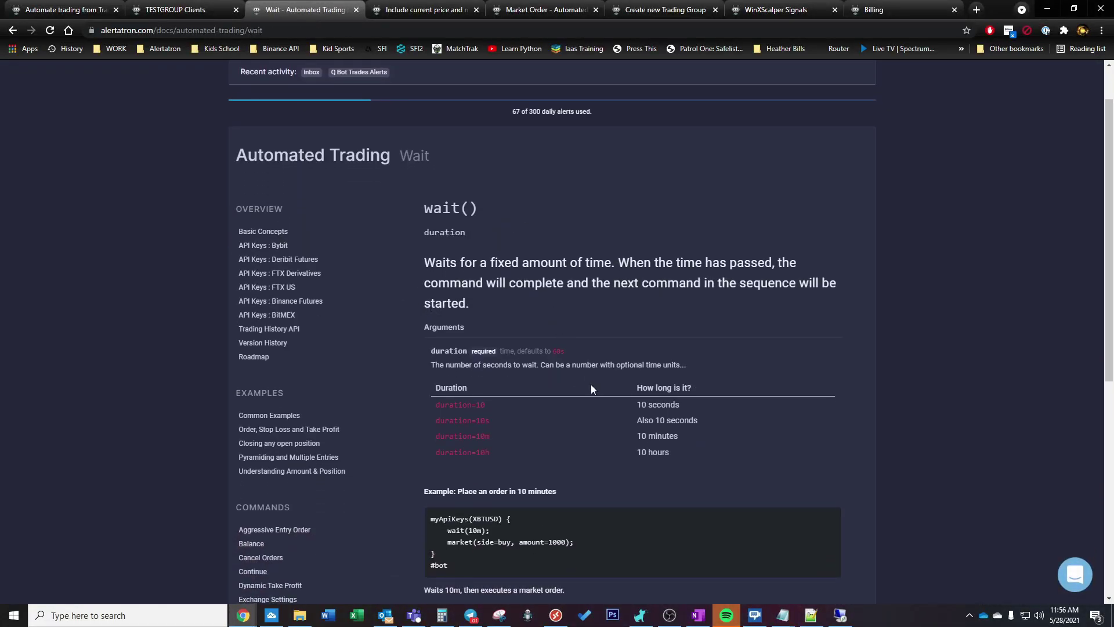
scroll(595, 395, down, 4)
drag(490, 298, 448, 300)
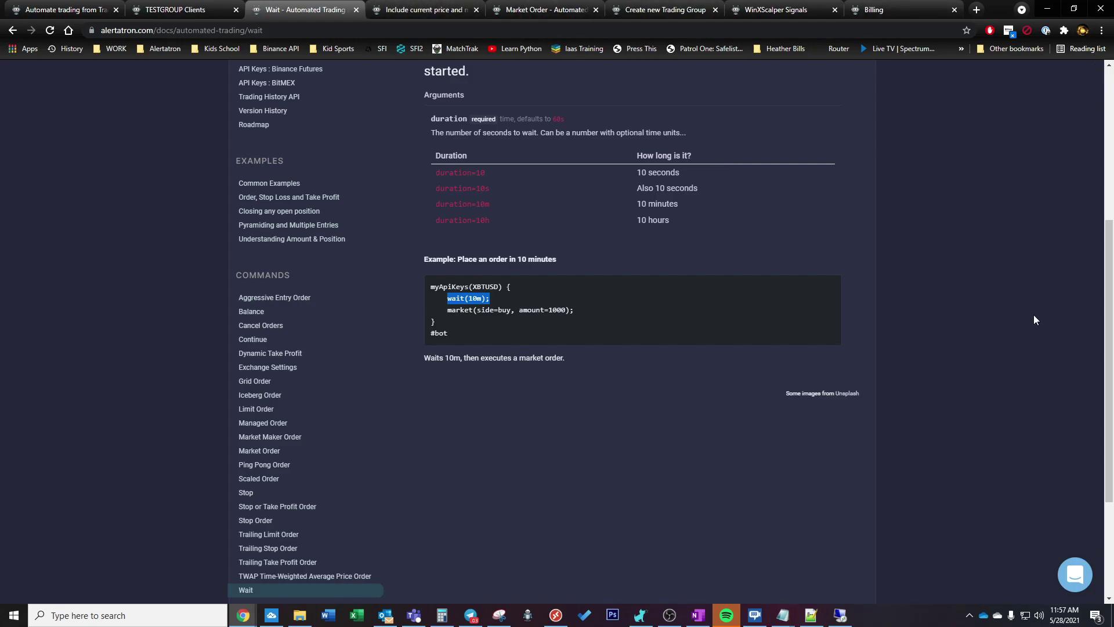
click(812, 616)
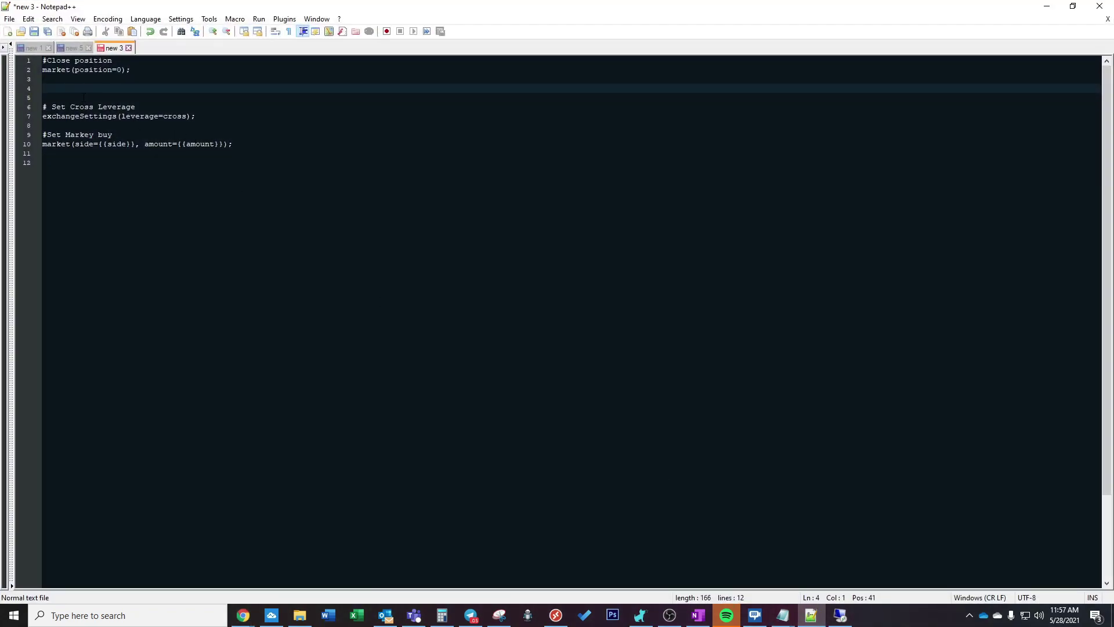
- Remove the extra blank lines and insert wait(3s); below the '#Set Markey buy' comment
click(63, 96)
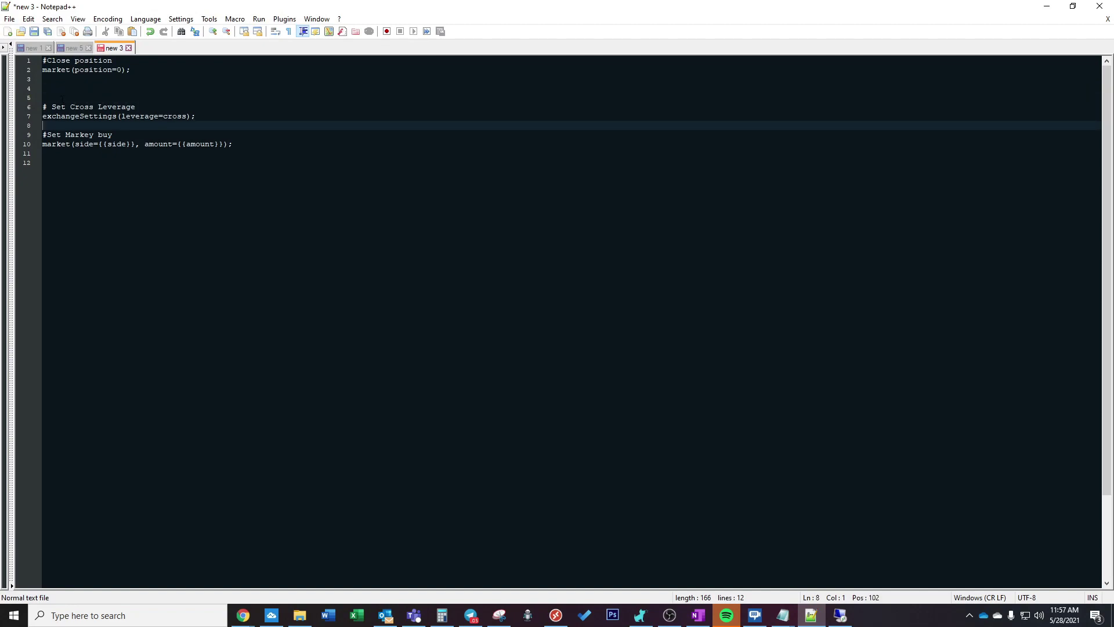
key(BackSpace)
key(BackSpace)
click(64, 107)
click(132, 117)
key(Return)
text(wait(10m);)
key(Left)
key(Left)
key(BackSpace)
key(BackSpace)
key(BackSpace)
text(3s)
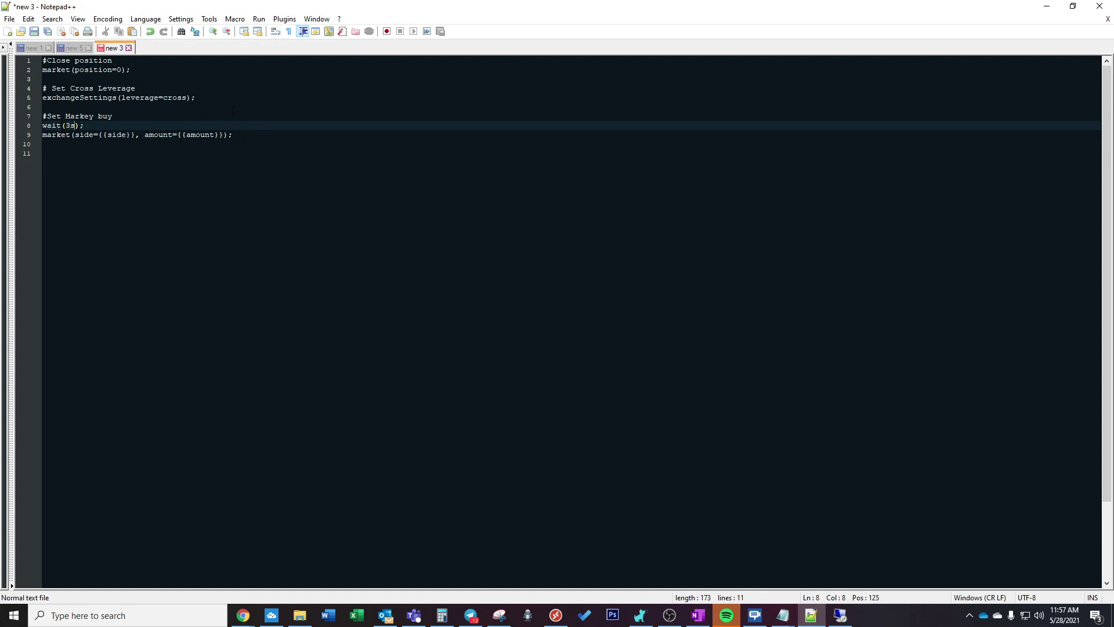
click(260, 142)
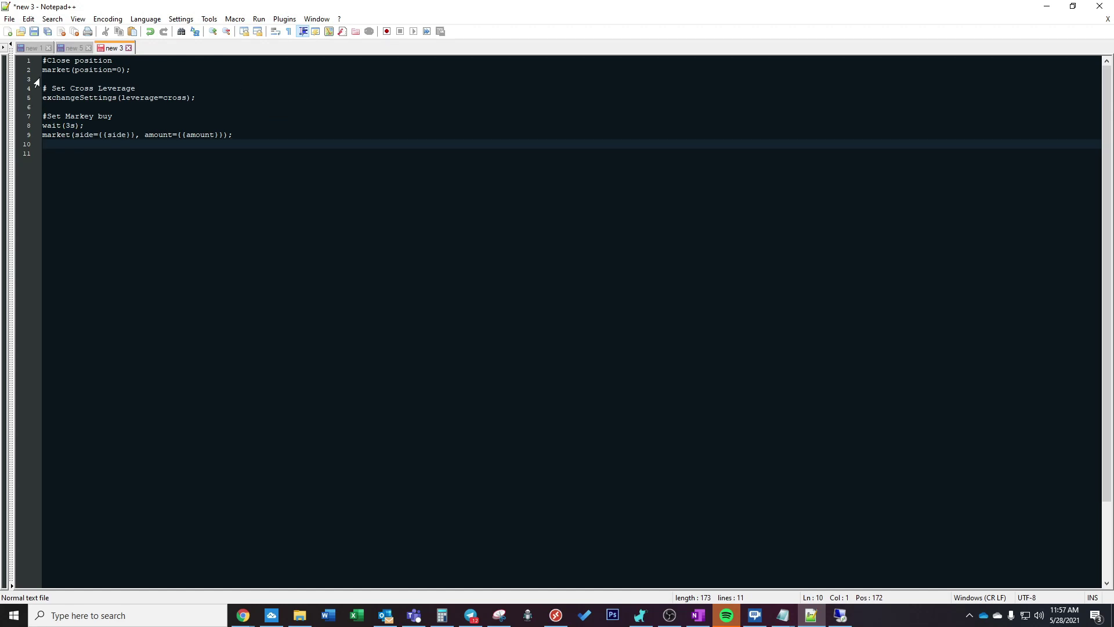
click(1049, 9)
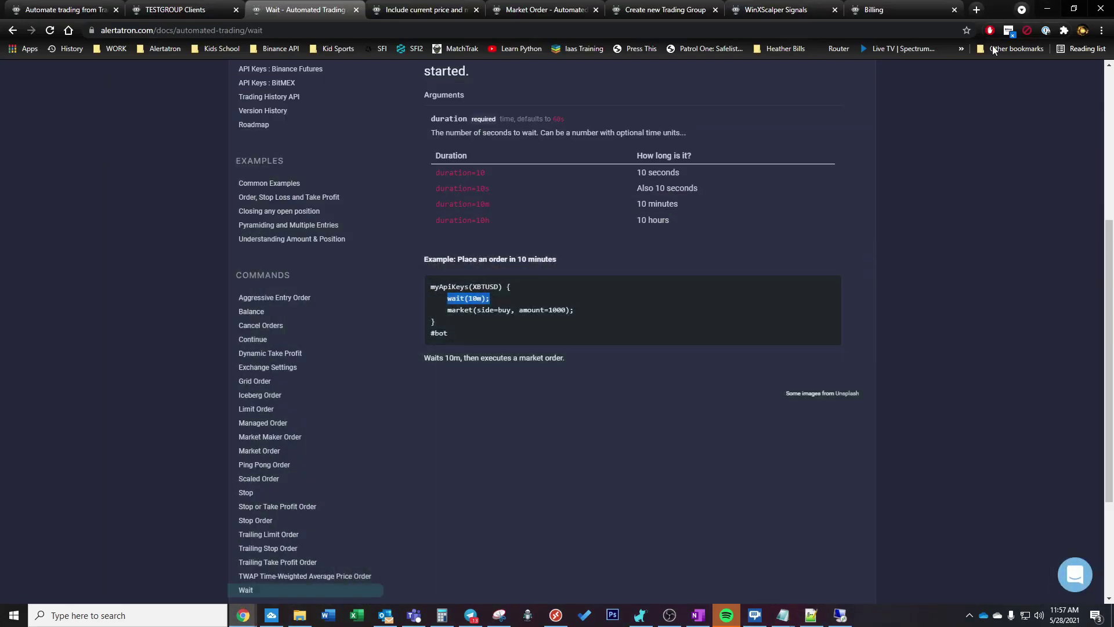
- Copy cancel(which=all); and market(position=0); from Cancel Orders and paste them over the script's close line
click(255, 326)
scroll(801, 370, down, 5)
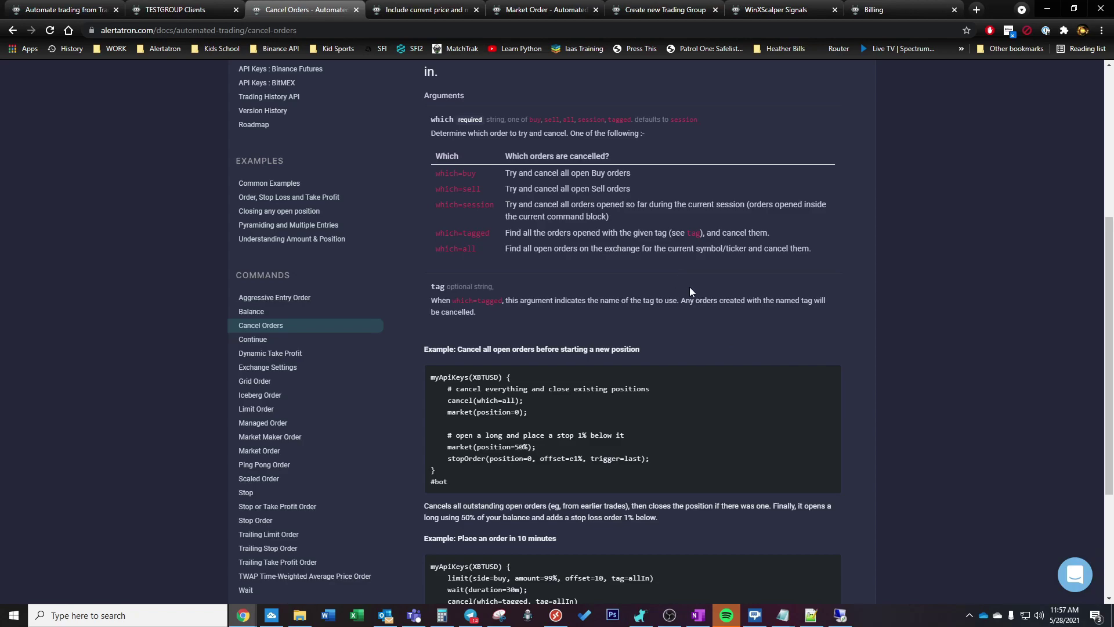
scroll(725, 375, down, 3)
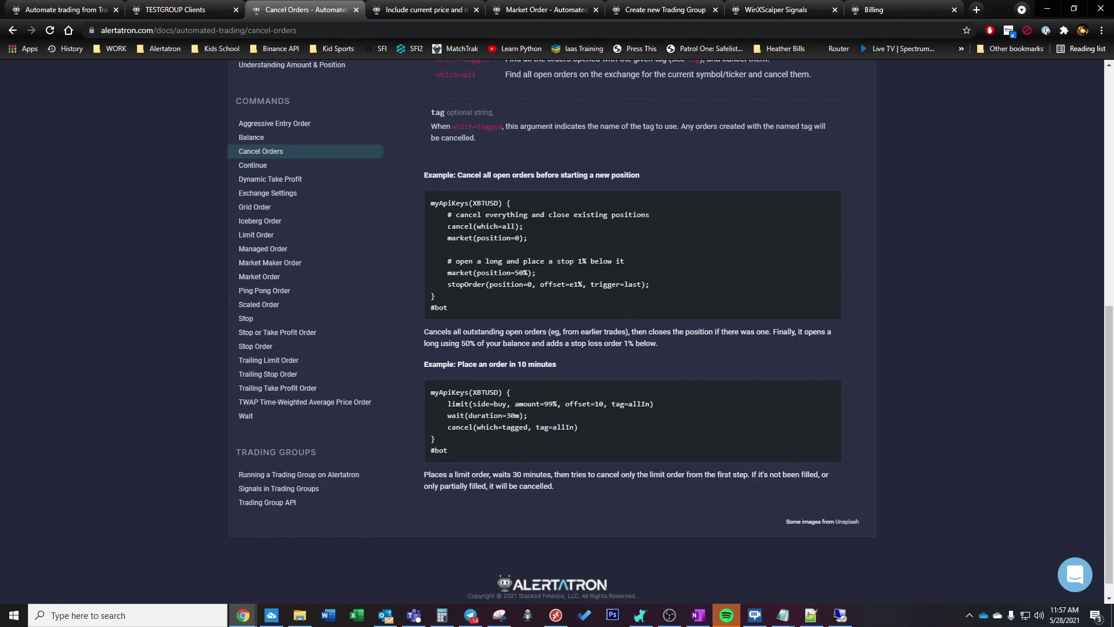
drag(449, 226, 528, 239)
key(ctrl+c)
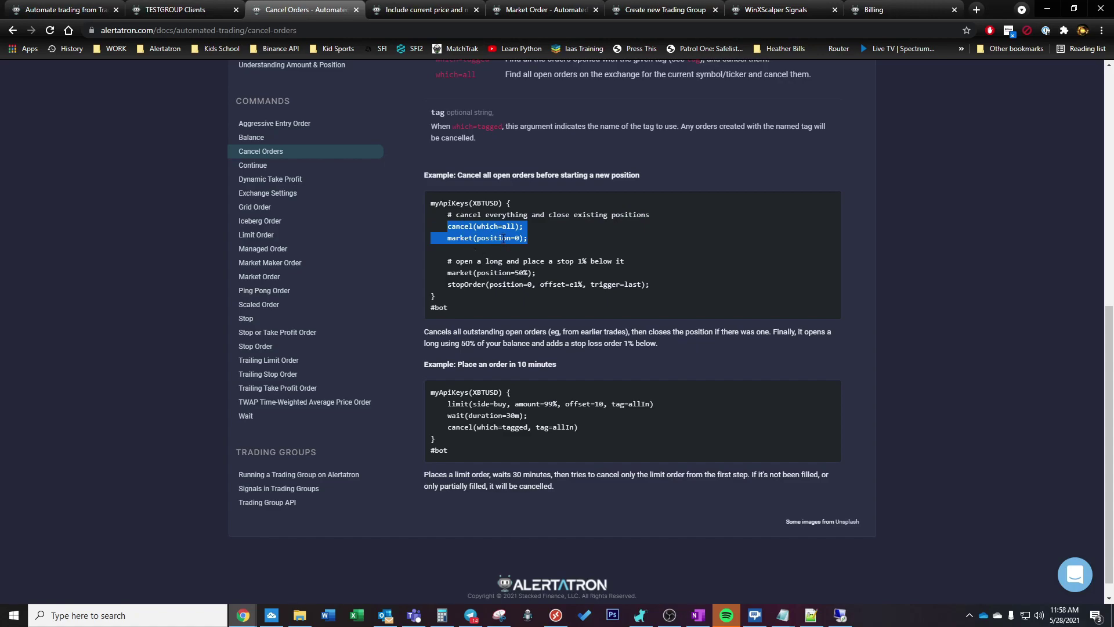
click(812, 619)
drag(132, 69, 54, 69)
key(ctrl+v)
key(Home)
key(BackSpace)
key(BackSpace)
key(BackSpace)
key(BackSpace)
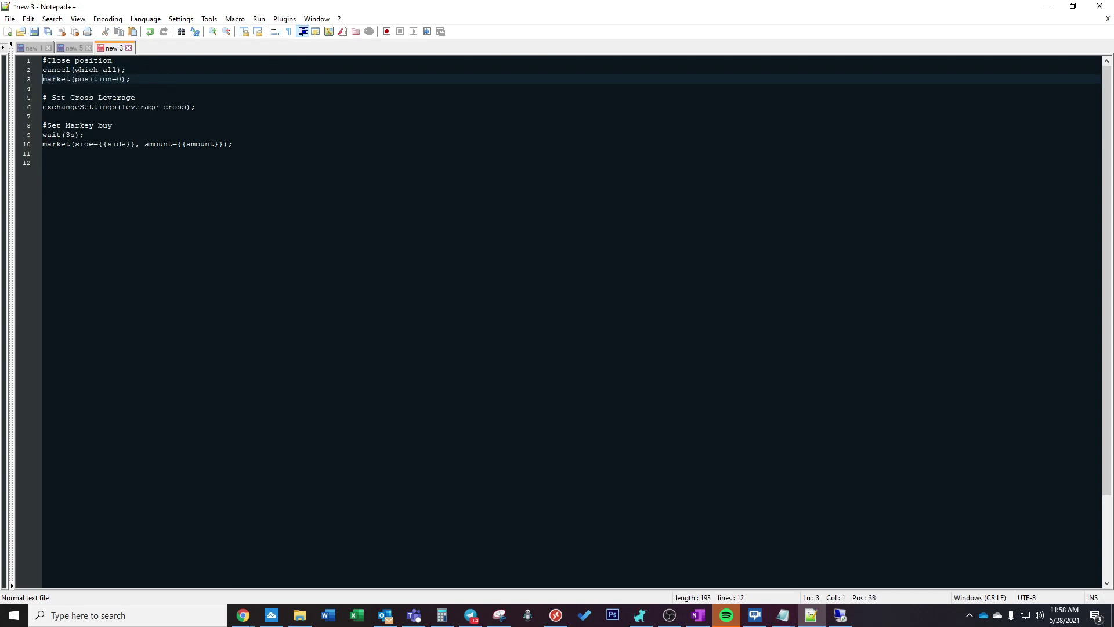
- Extend the first comment to '#Close position, Close open orders' and select the whole script
click(139, 61)
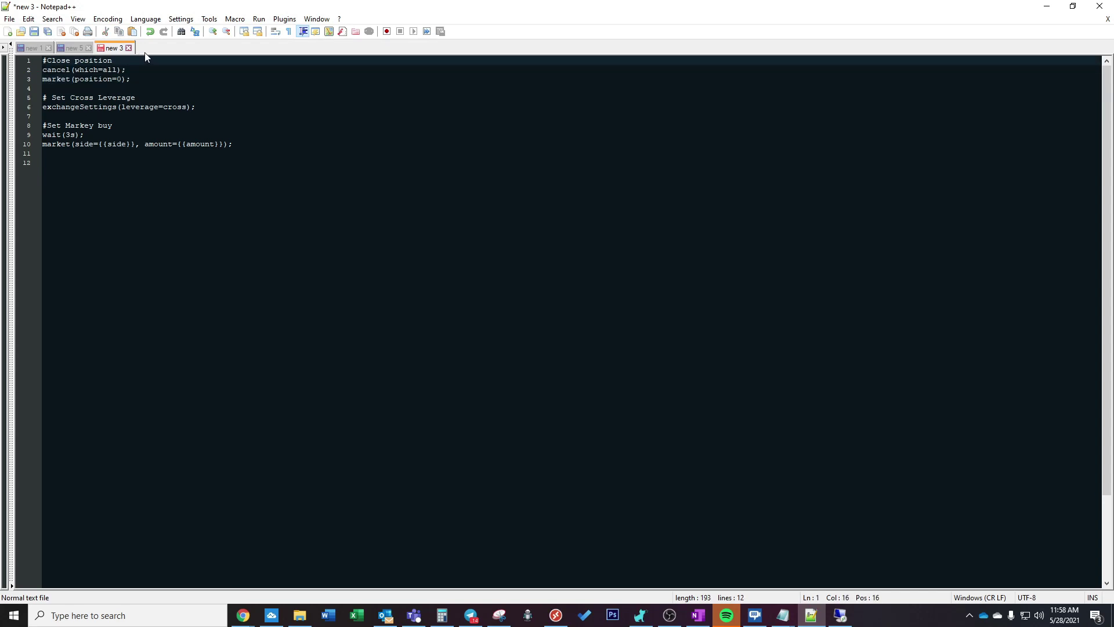
text(, Close )
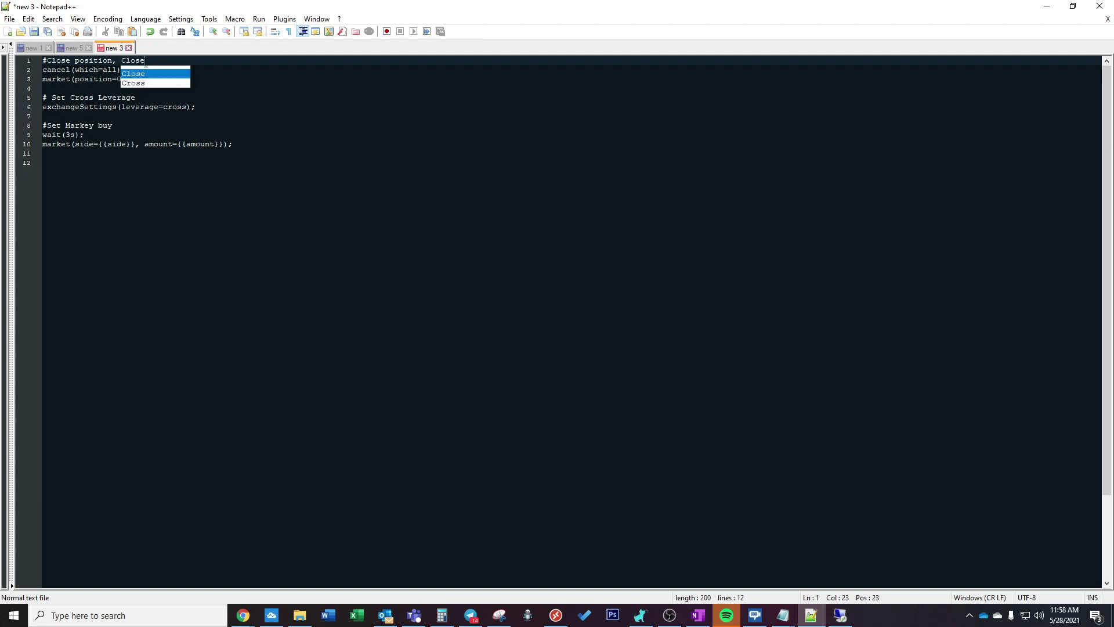
text(open orders)
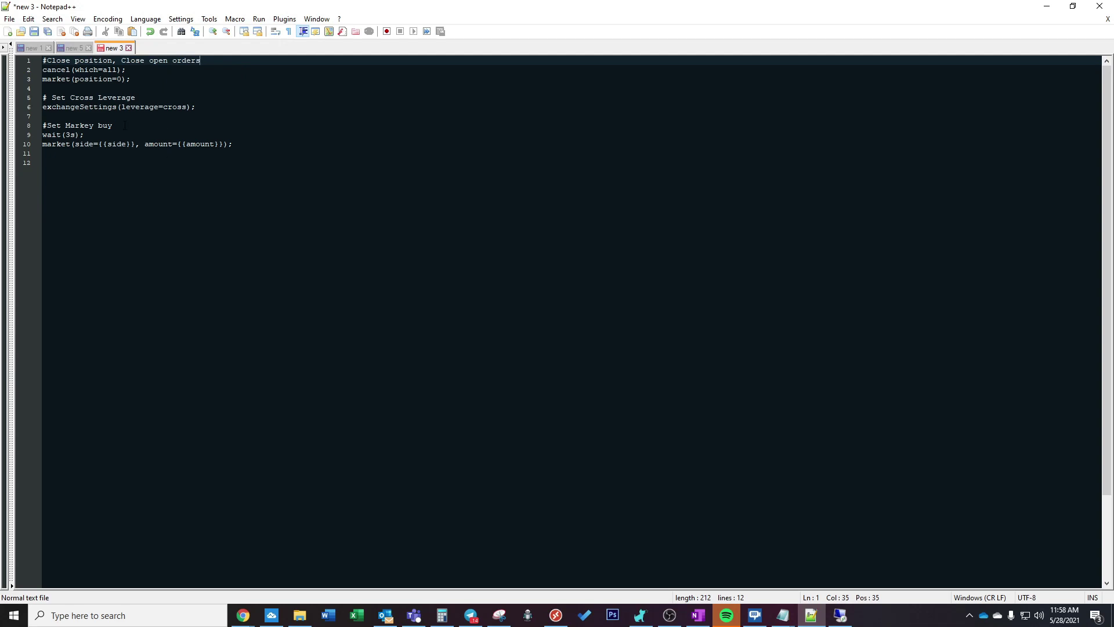
click(241, 153)
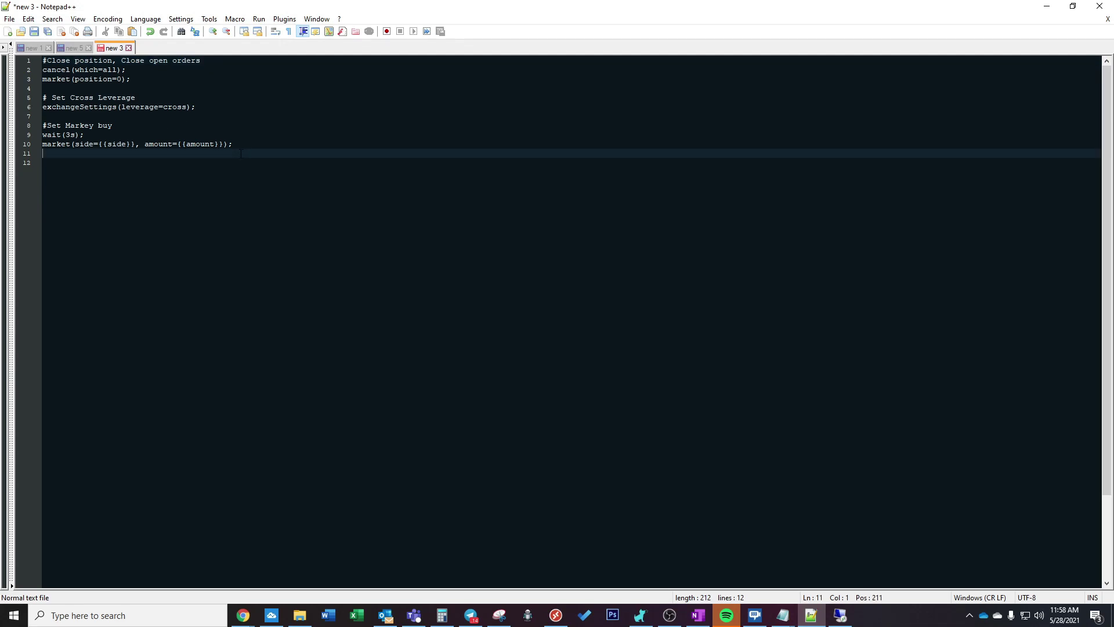
key(ctrl+a)
key(ctrl+c)
click(1046, 6)
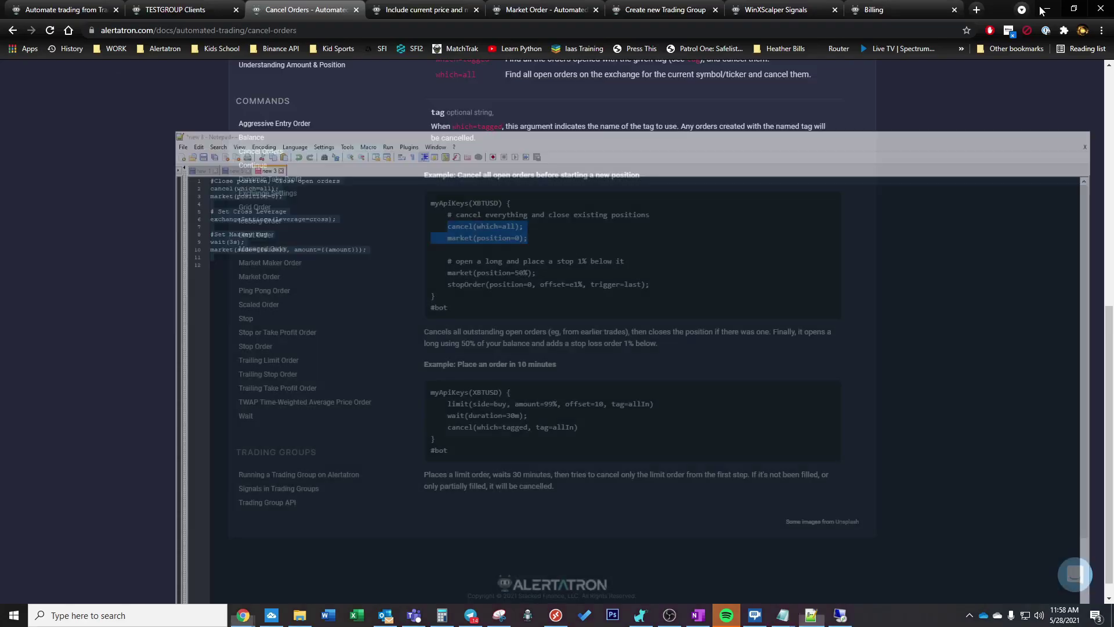
- Start a new signal in the TESTGROUP trading group and begin typing its name
click(178, 9)
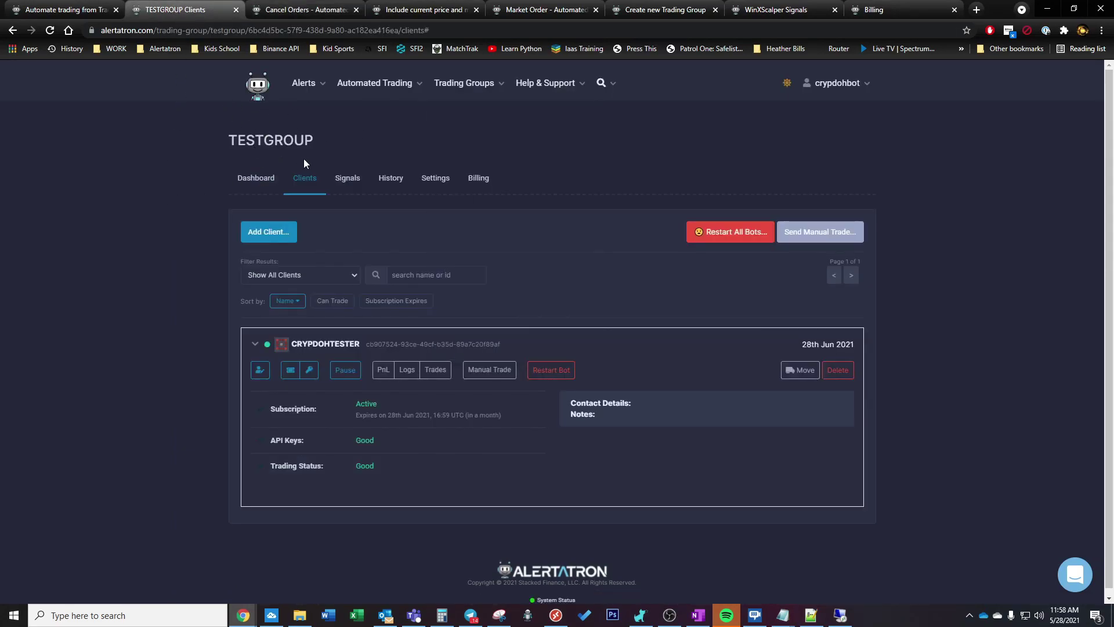
click(465, 89)
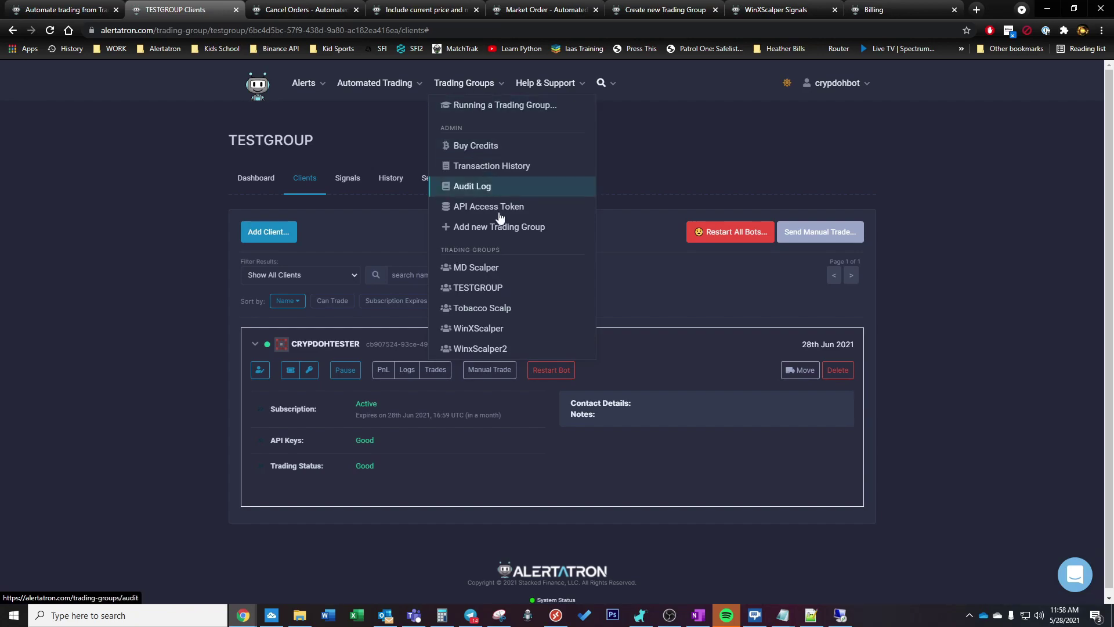
click(498, 290)
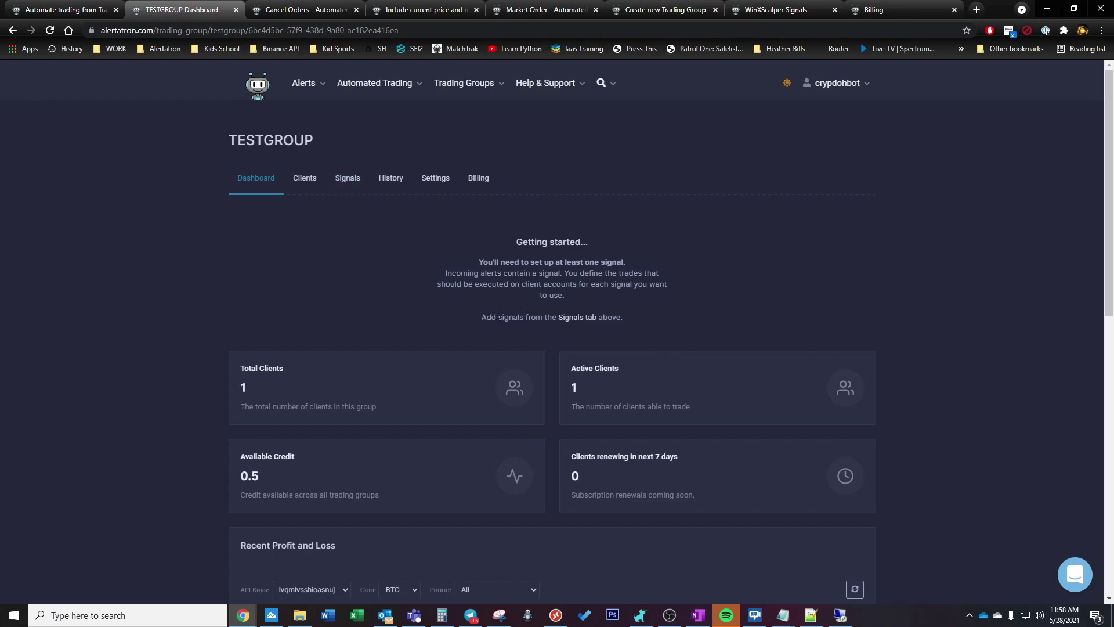
click(350, 179)
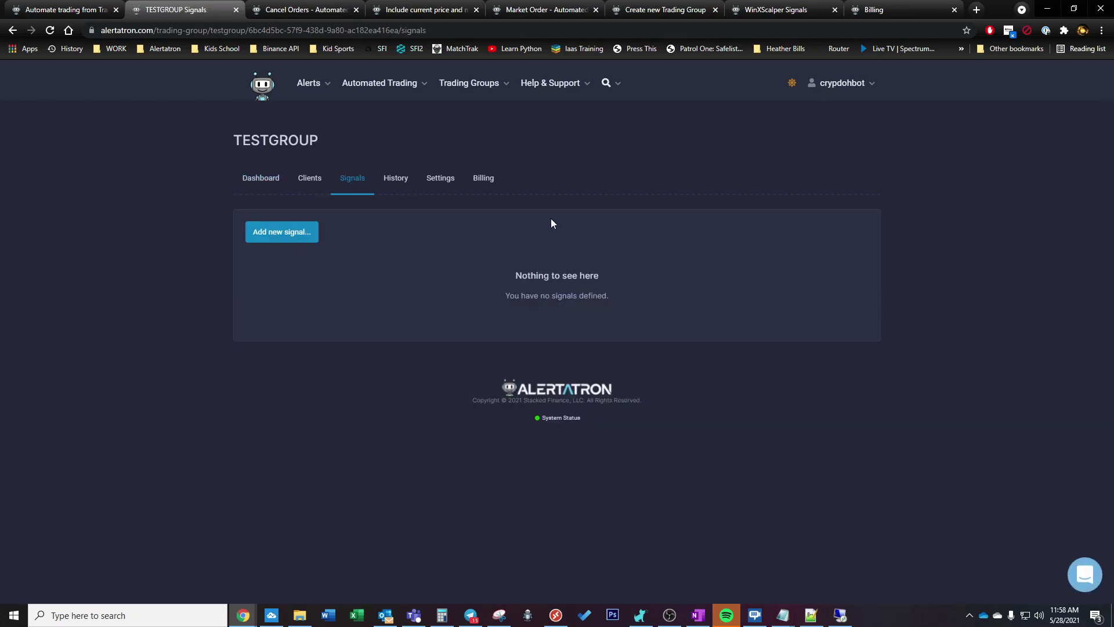
click(297, 232)
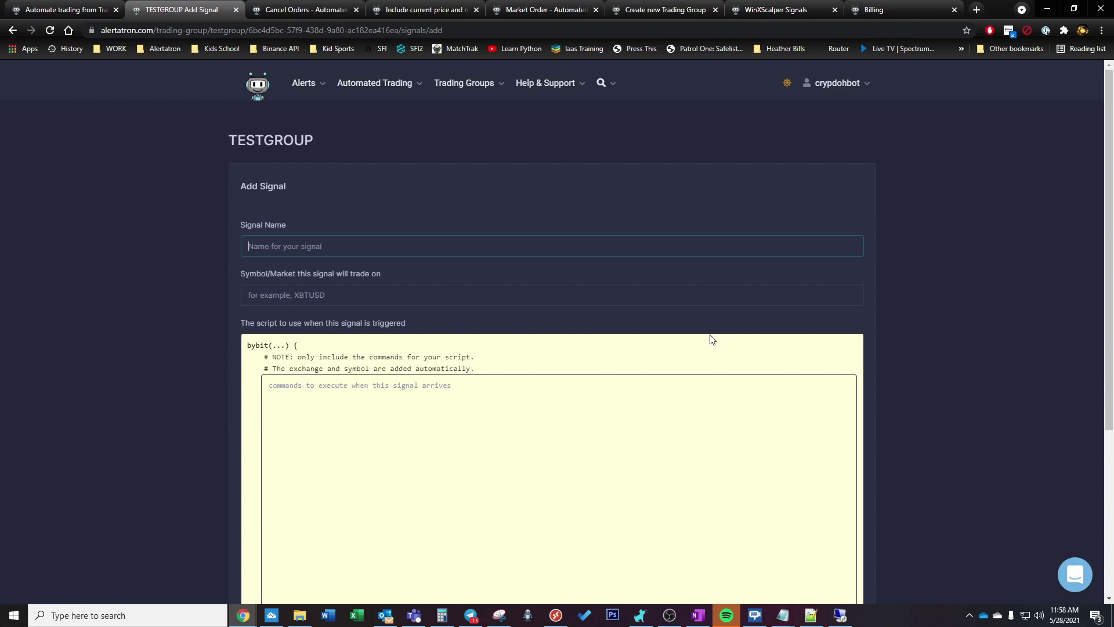
text(A)
key(BackSpace)
key(BackSpace)
key(BackSpace)
- Finish the name ATR_STRAT, then dismiss Bybit's lending pop-up and check the BTCUSD Inverse Perpetual market
text(STR)
click(840, 615)
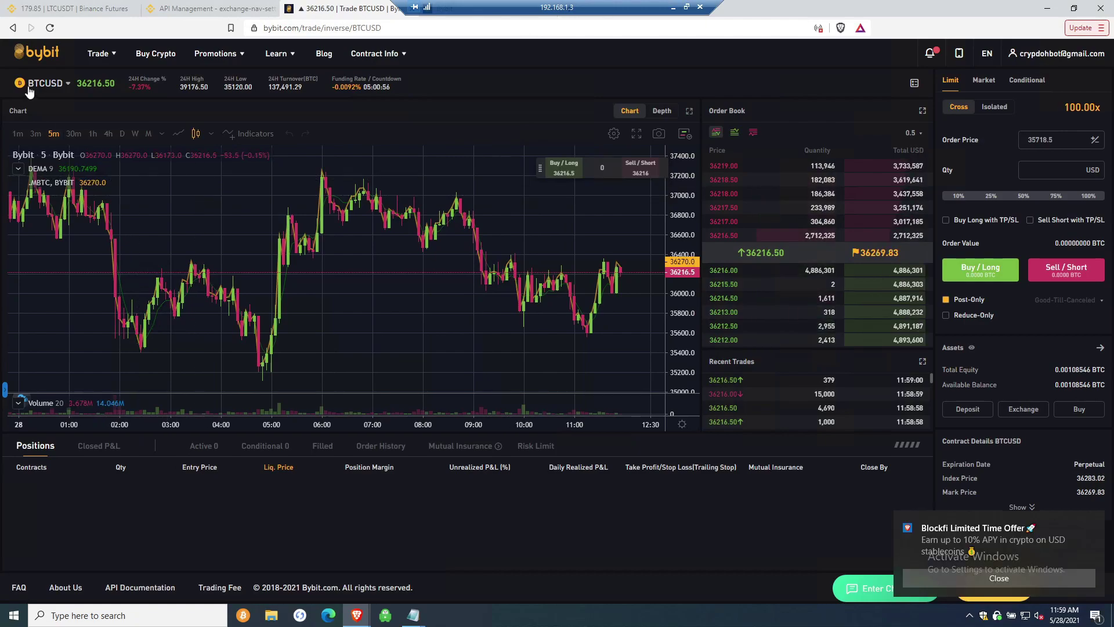
click(942, 579)
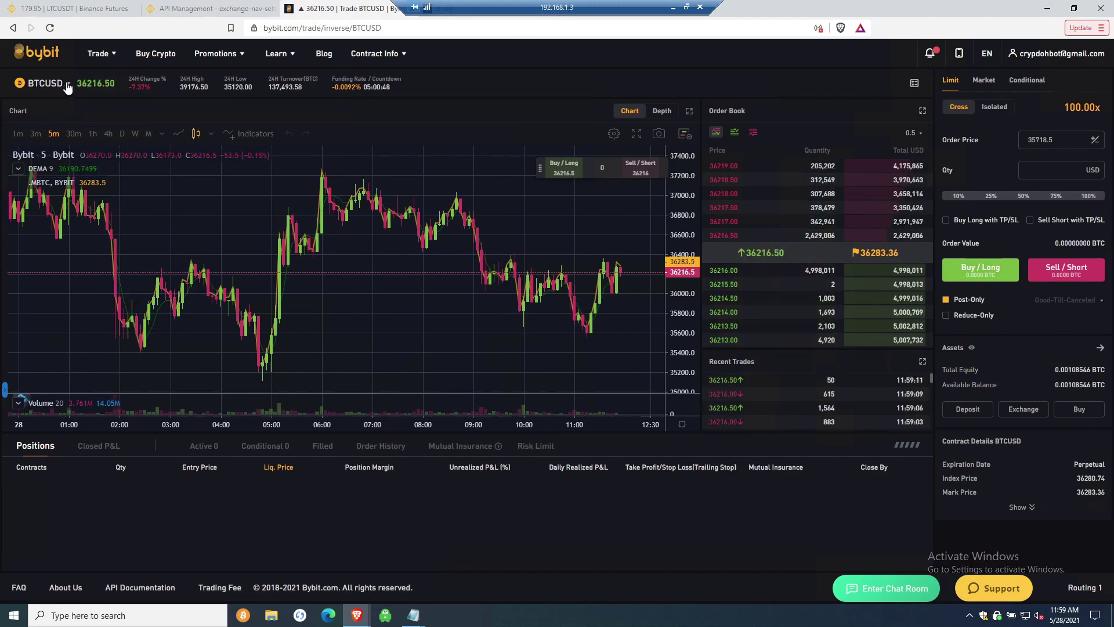
mouse_move(116, 57)
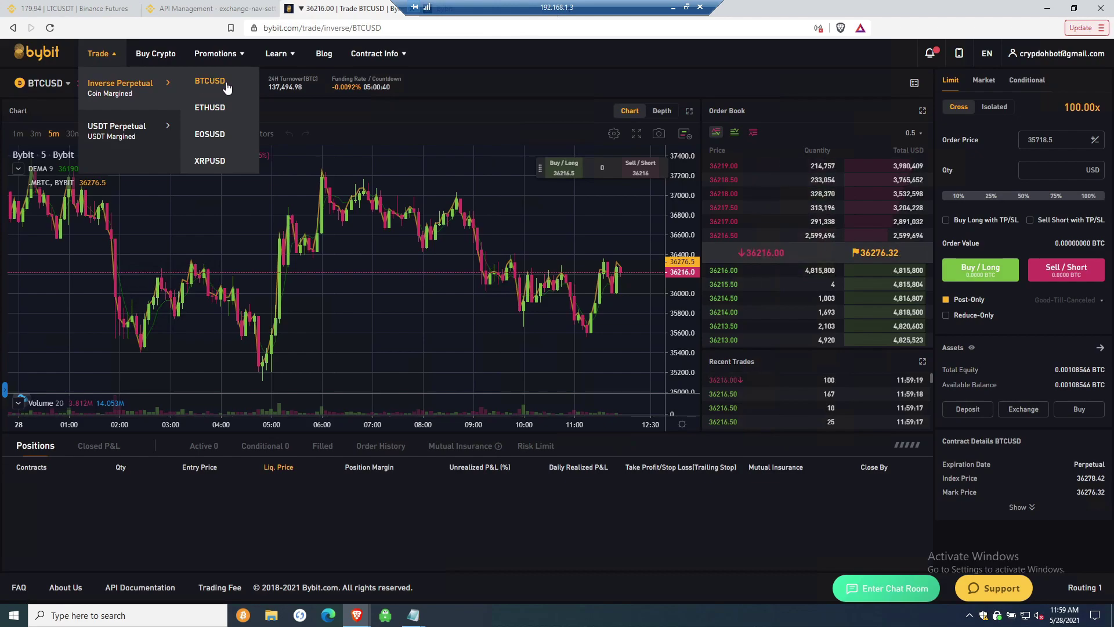
click(672, 7)
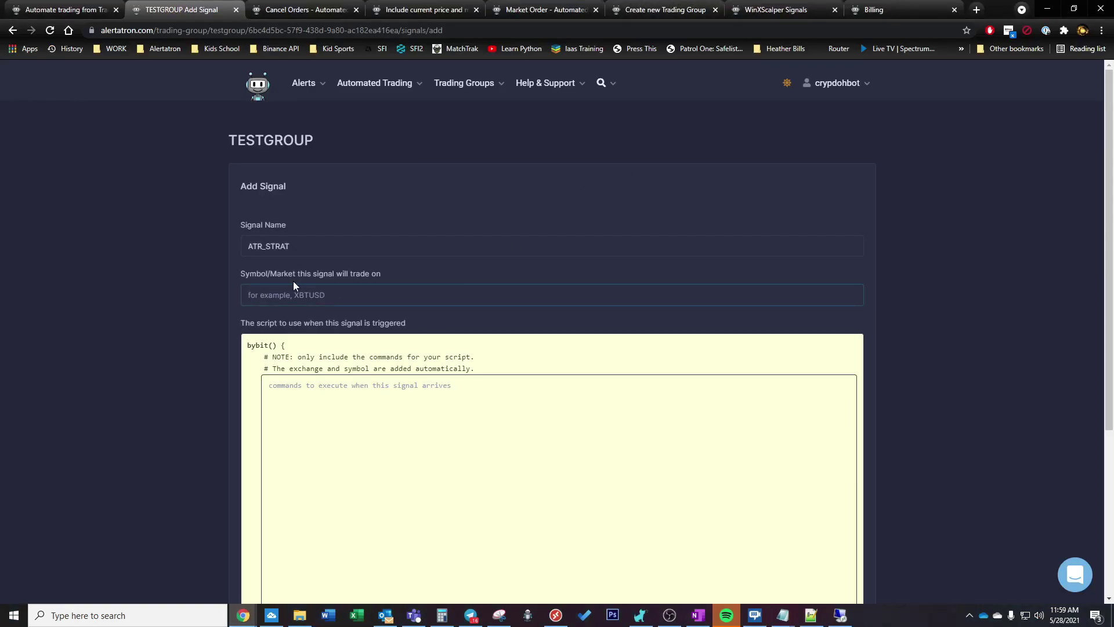
- Save the signal with symbol BTCUSD and the pasted script, then select its trigger text
text(BTCUSD)
click(297, 392)
key(ctrl+v)
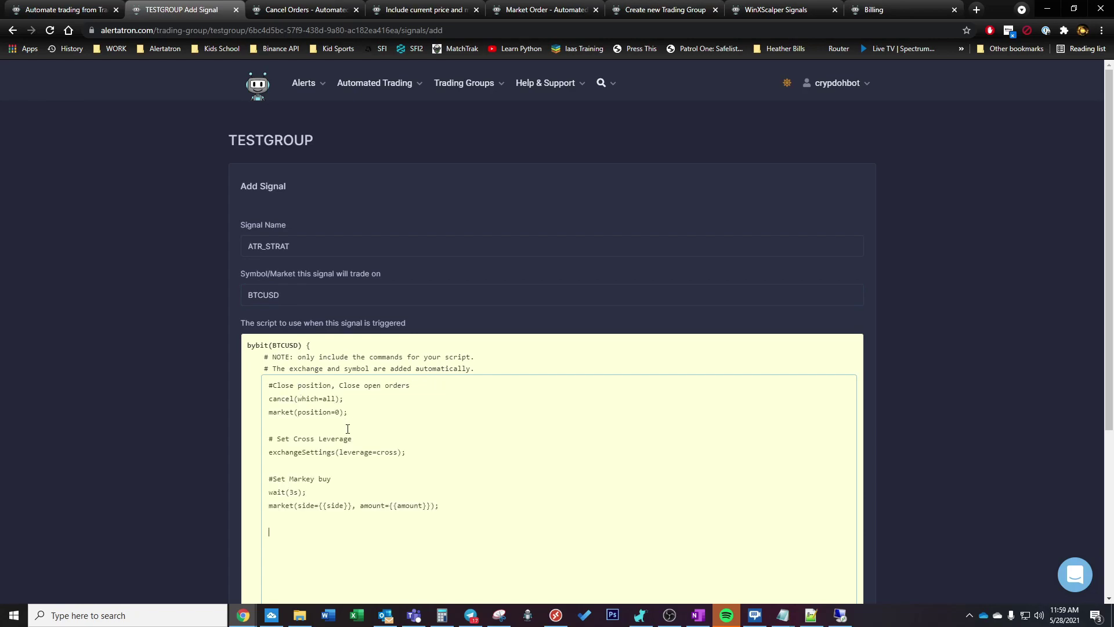
scroll(197, 432, down, 2)
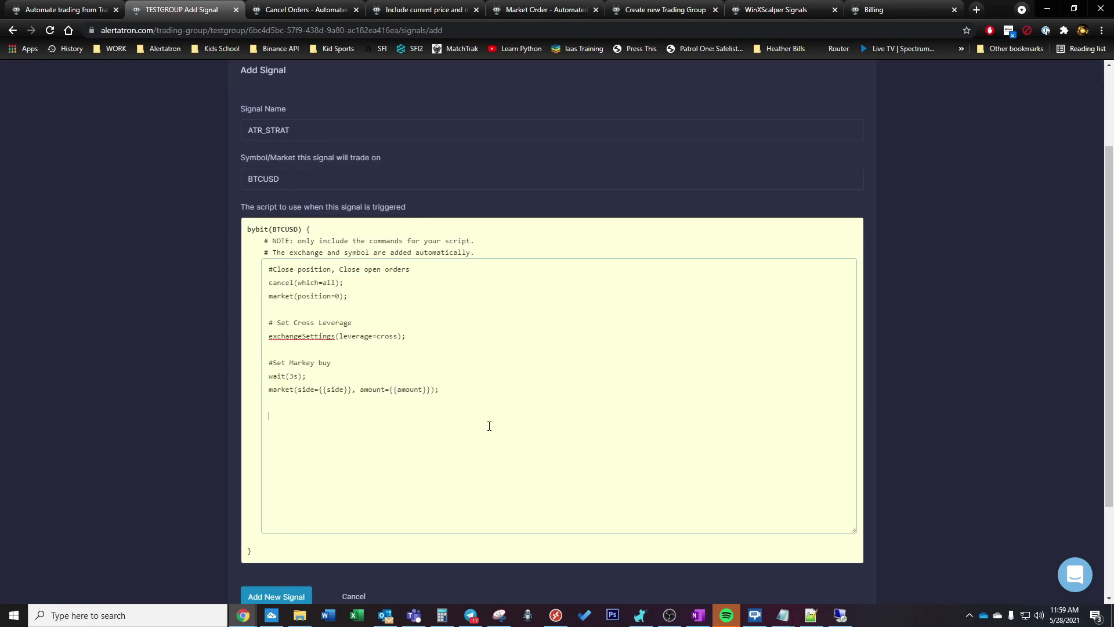
scroll(489, 426, down, 1)
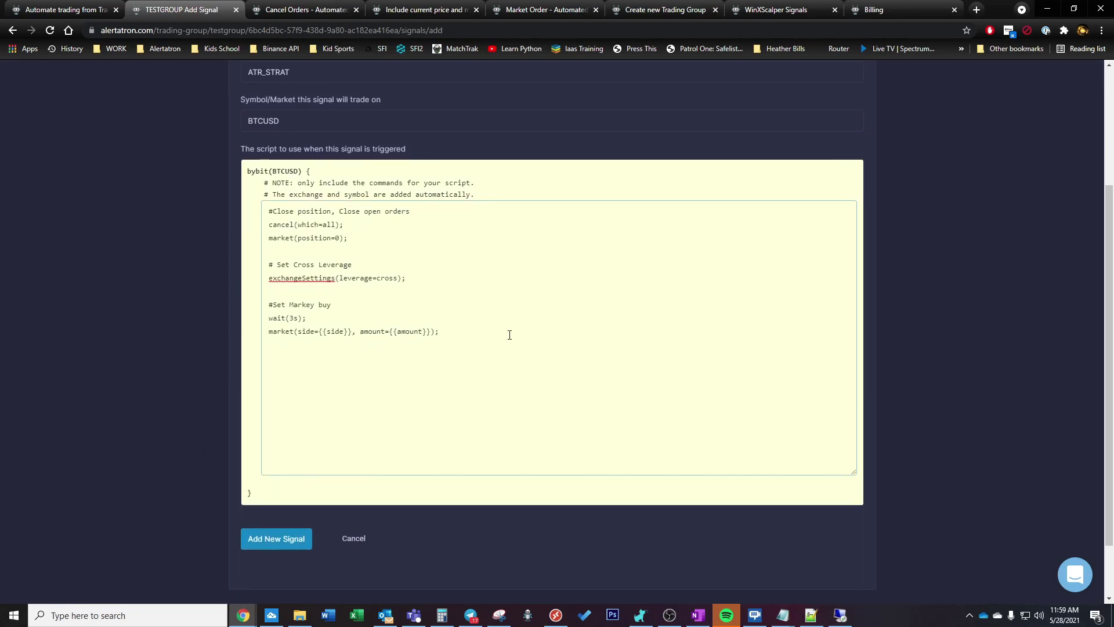
click(303, 551)
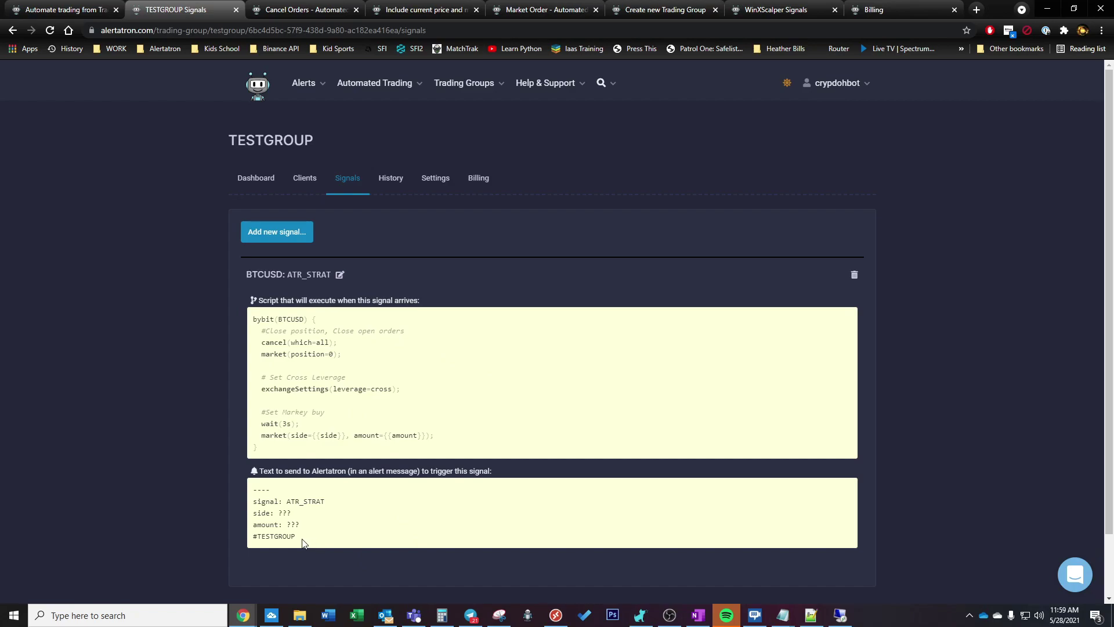
drag(301, 544, 275, 504)
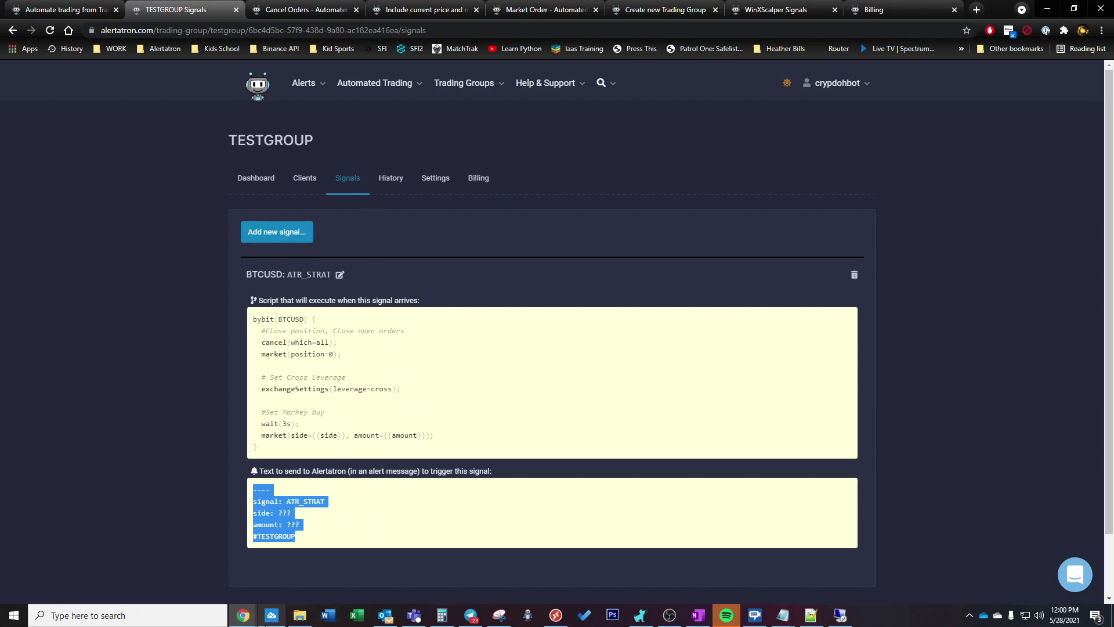
- Change the ATR_SM_BuySell indicator's Period from 21 to 7 on the BTCUSD chart
mouse_move(266, 620)
click(287, 590)
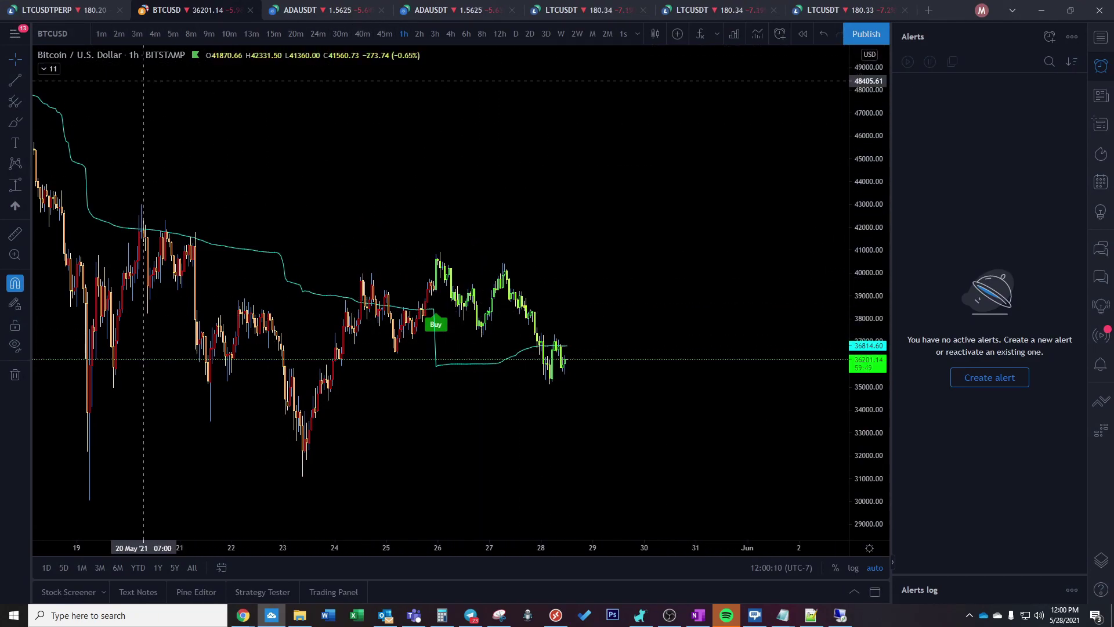
drag(149, 119, 500, 203)
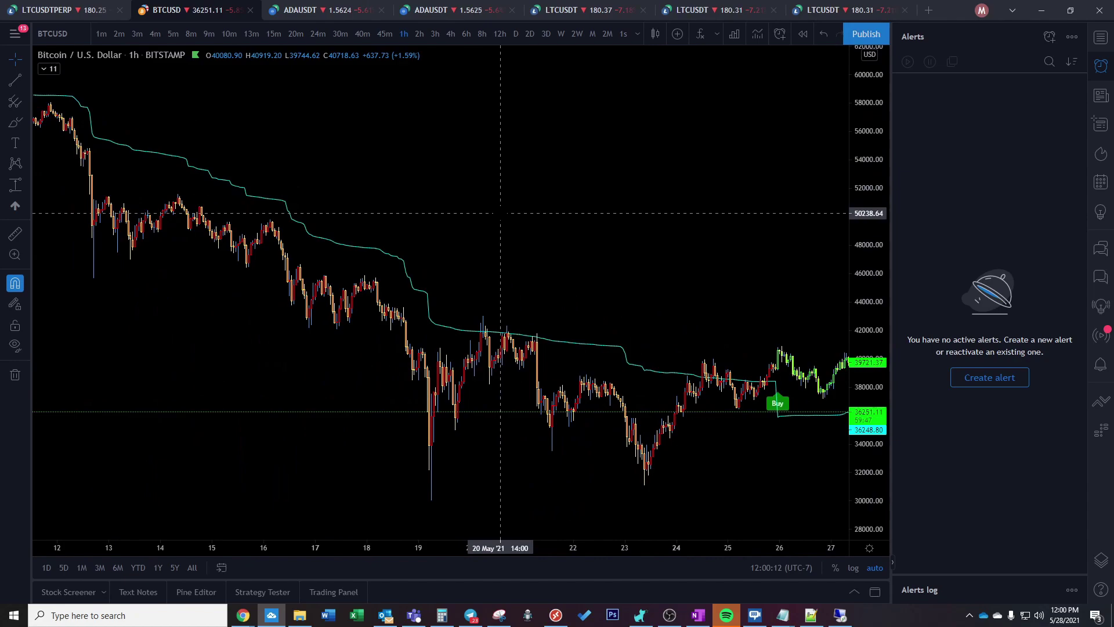
click(52, 67)
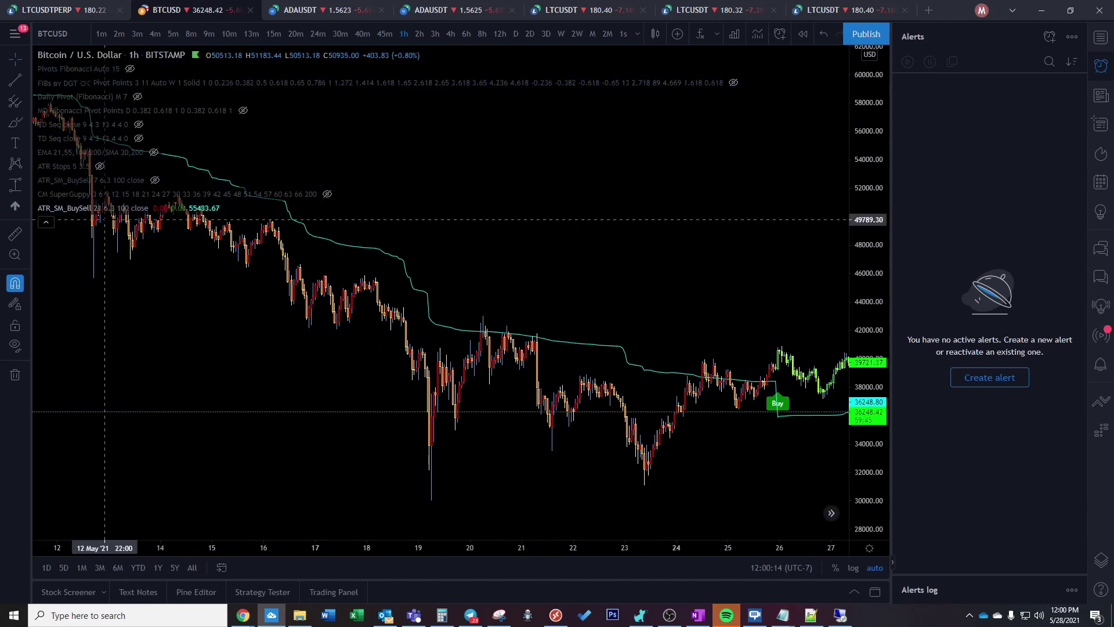
click(175, 208)
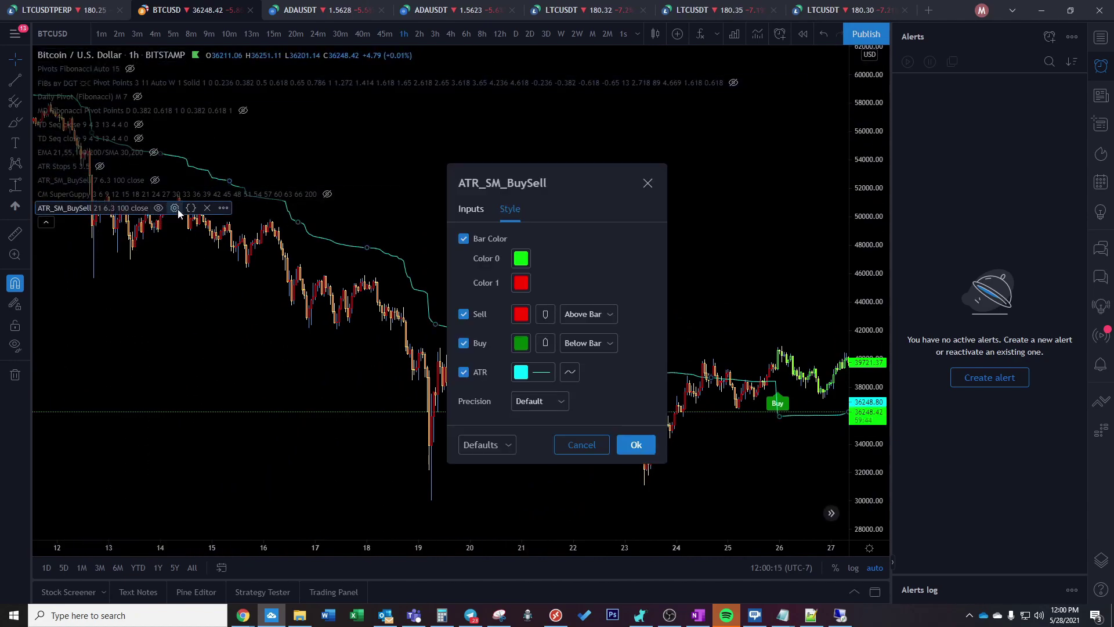
click(464, 210)
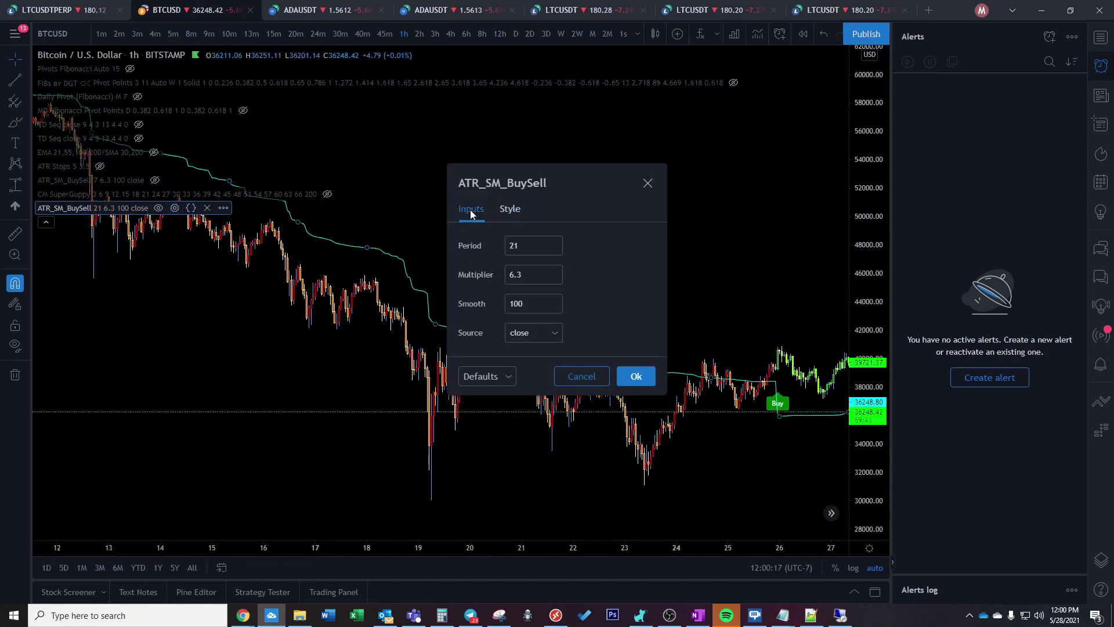
double_click(523, 251)
text(7)
click(618, 383)
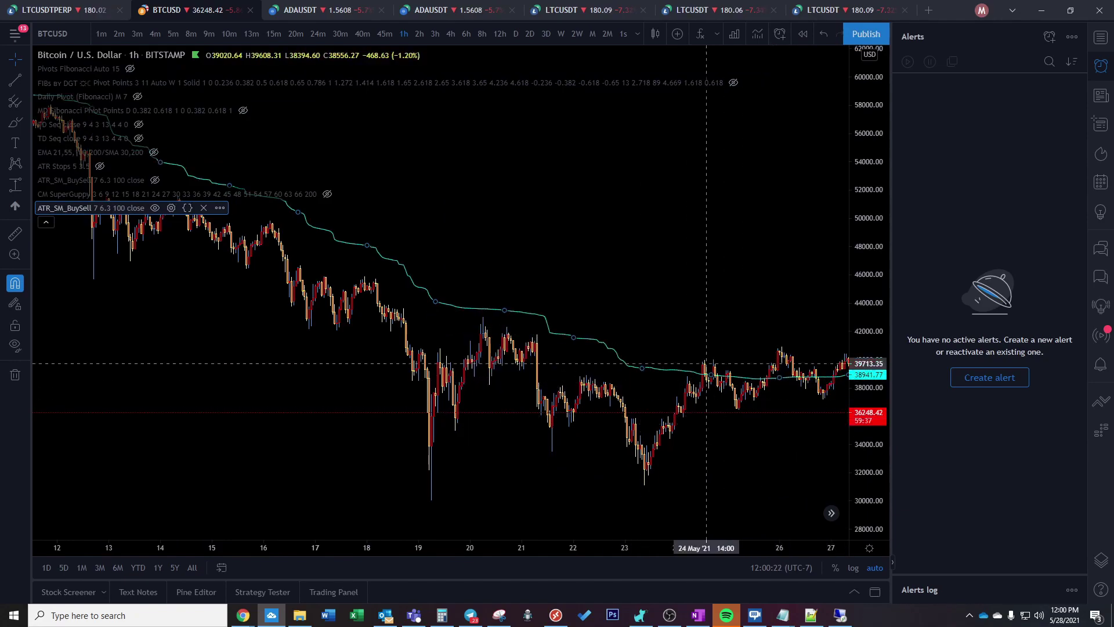
- Pan the chart to show the early-May Buy and Sell labels through 10–30 May
scroll(341, 300, down, 2)
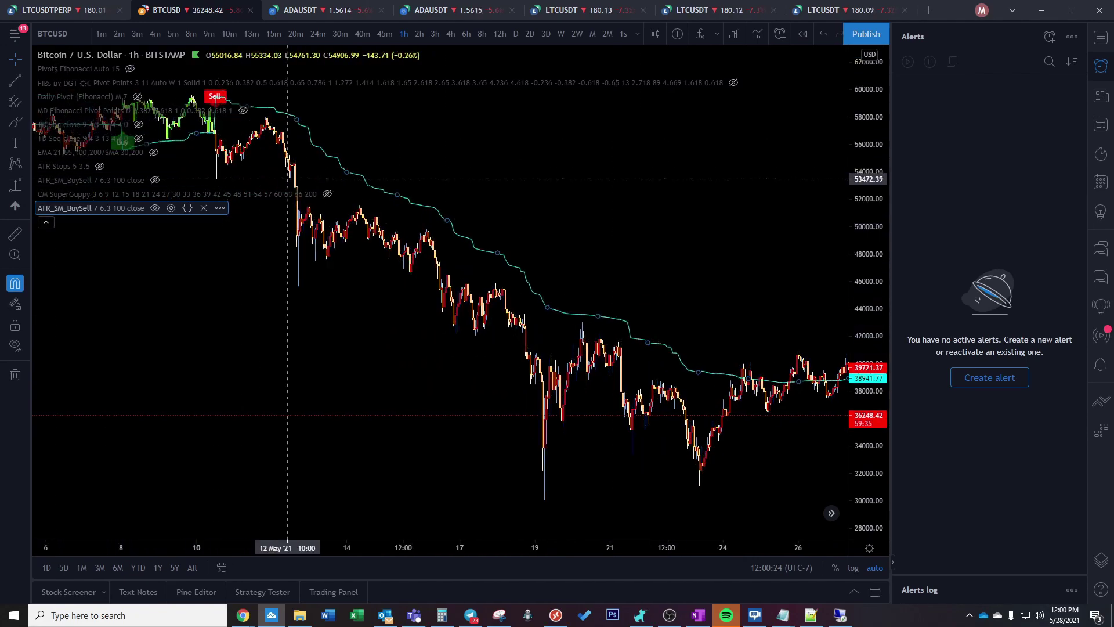
click(725, 230)
drag(725, 231, 509, 246)
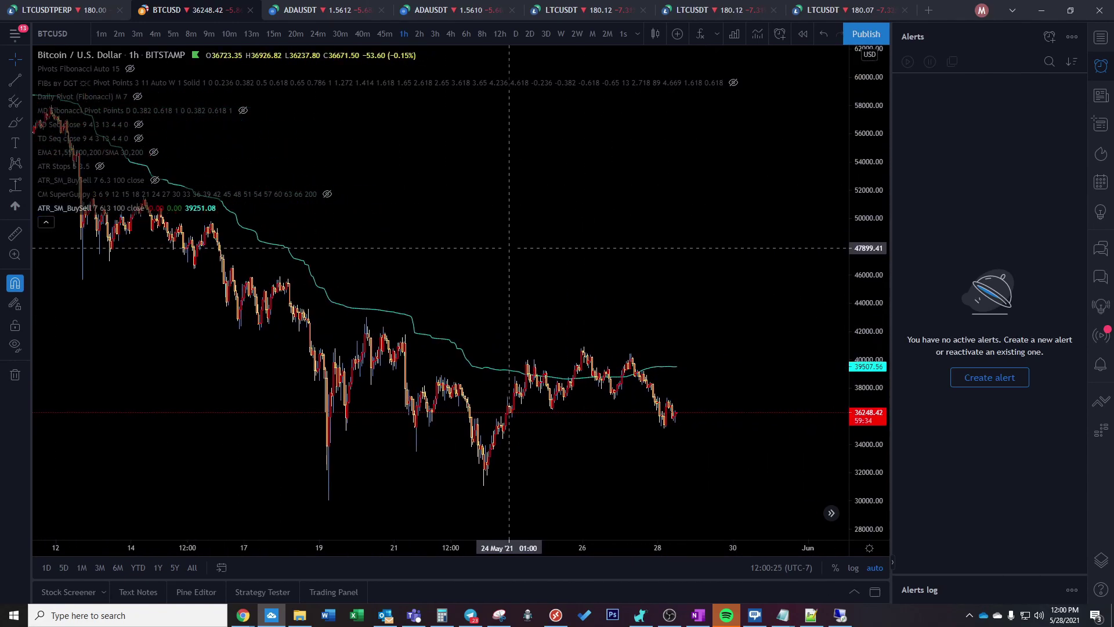
click(46, 222)
drag(288, 175, 419, 234)
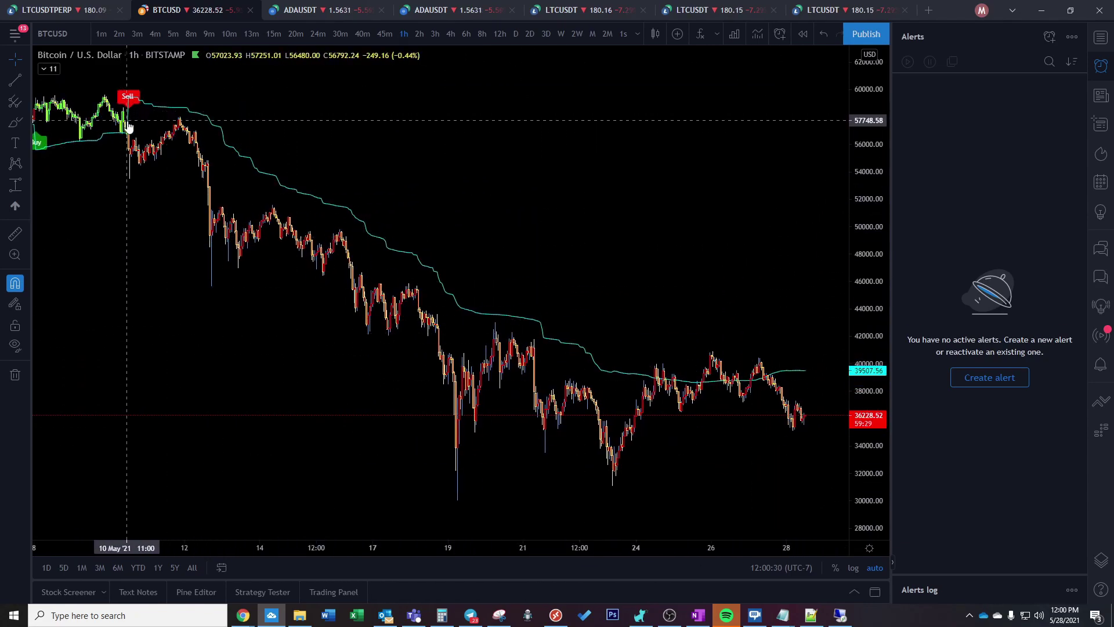
drag(714, 244, 636, 247)
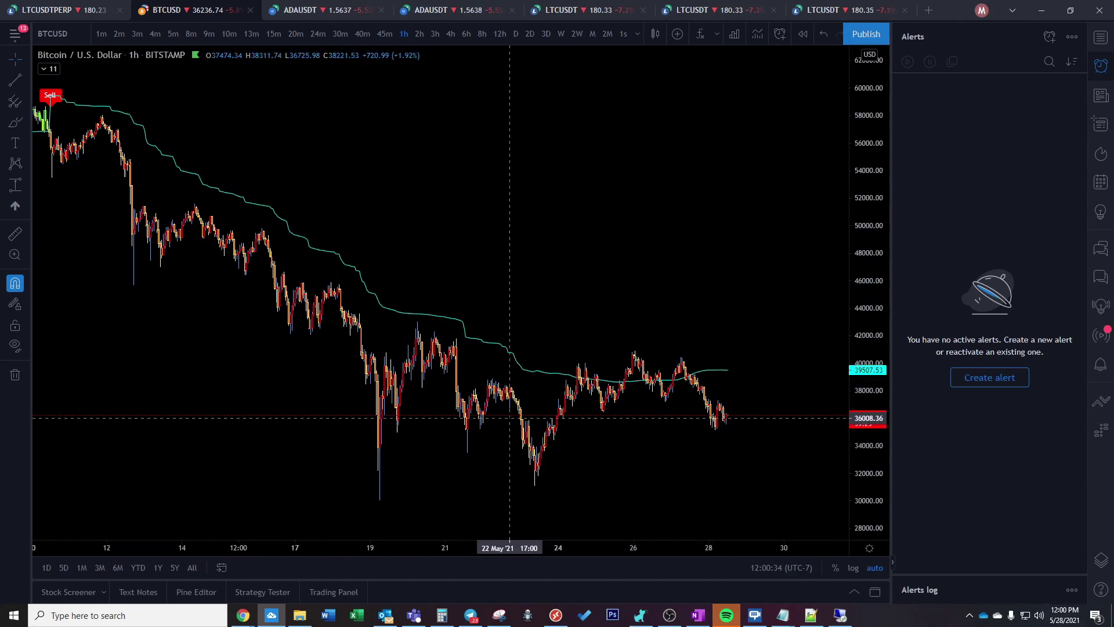
- Start a BTCUSD alert on the ATR_SM_BuySell condition, firing Once Per Bar Close
click(1051, 37)
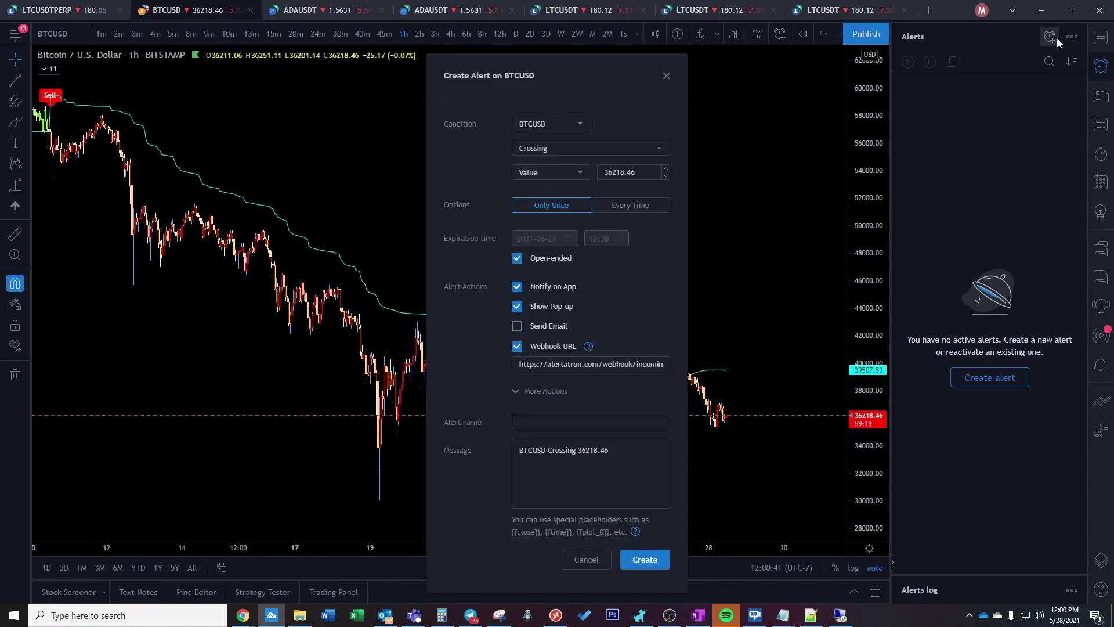
click(537, 124)
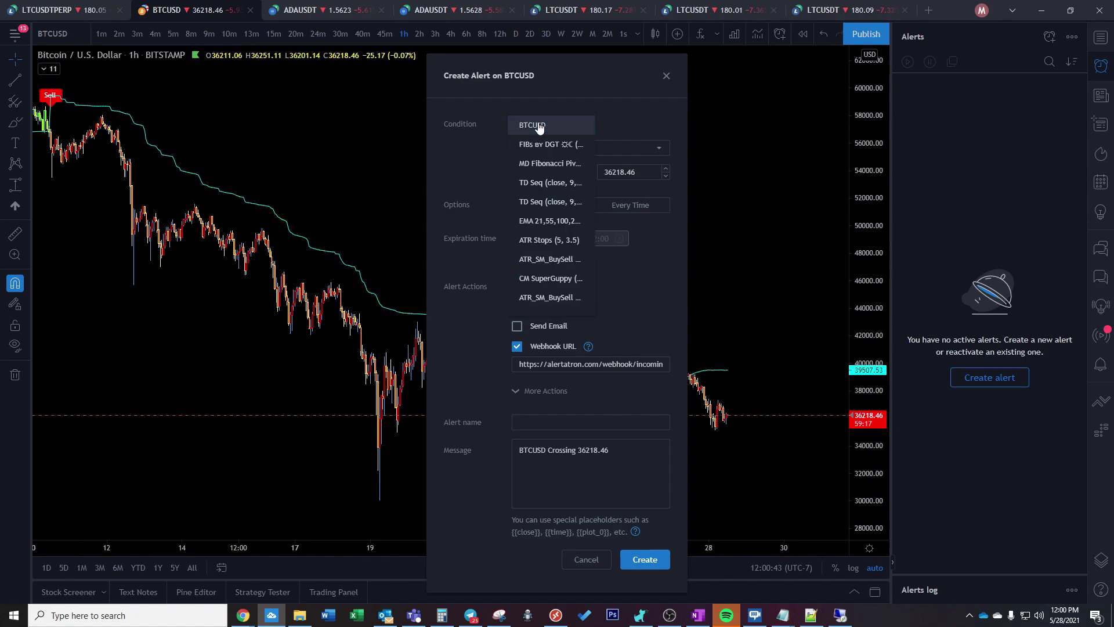
click(554, 299)
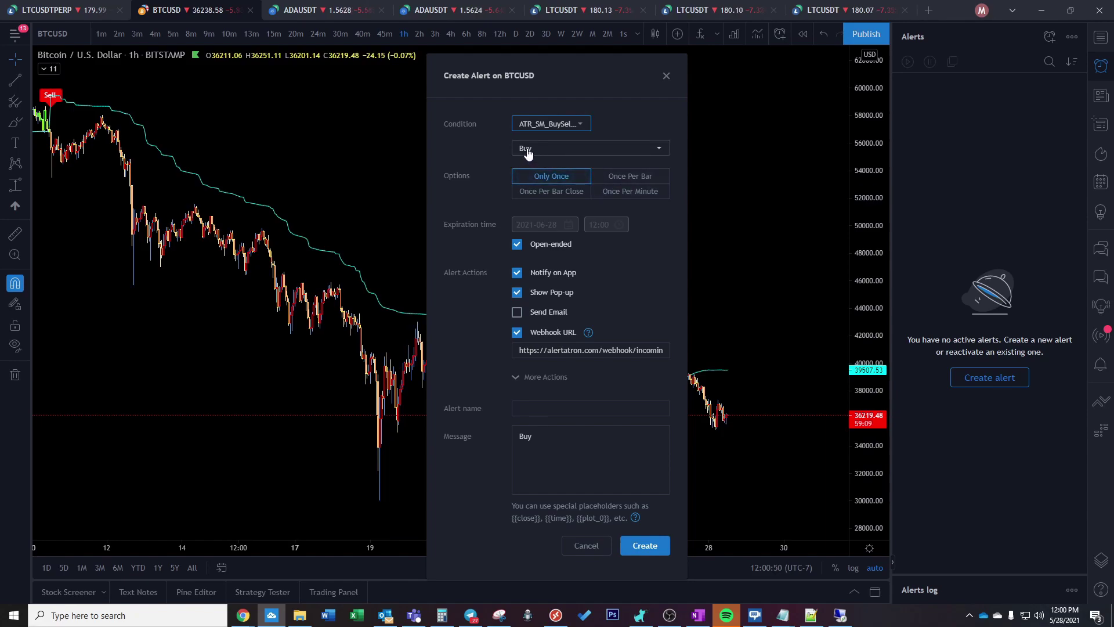
click(638, 179)
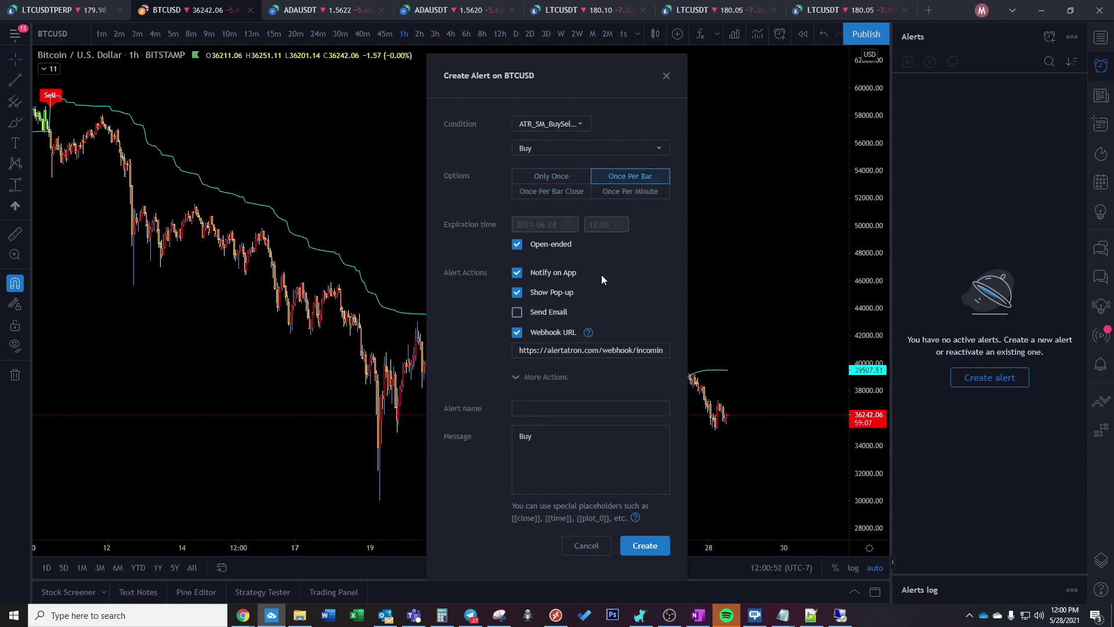
click(551, 191)
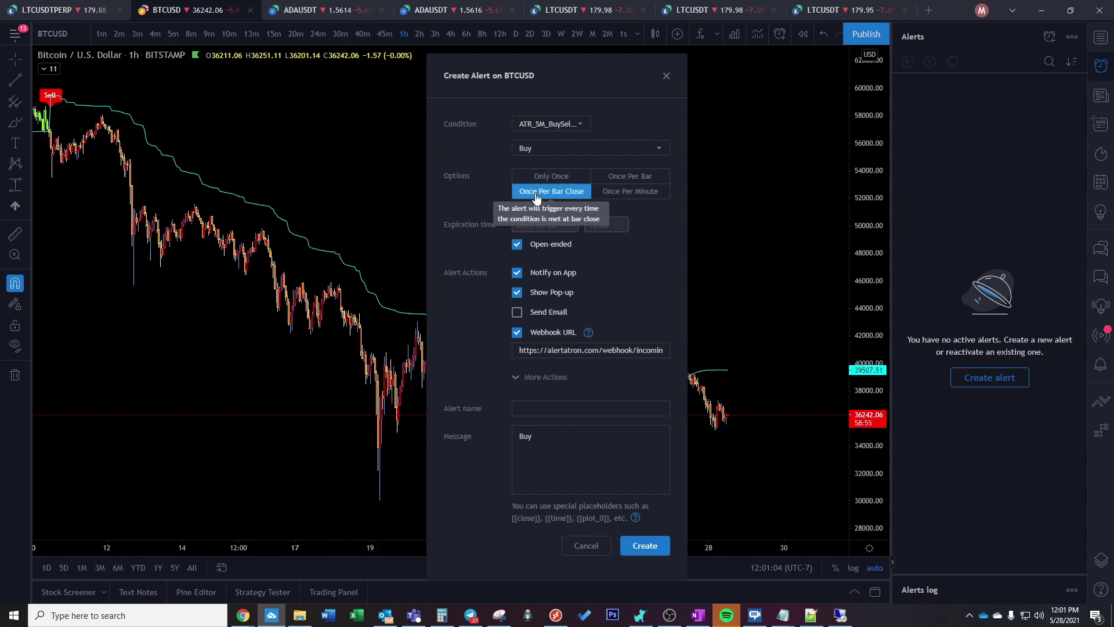
- Name the alert ATR BUY and leave its Message box empty
click(578, 406)
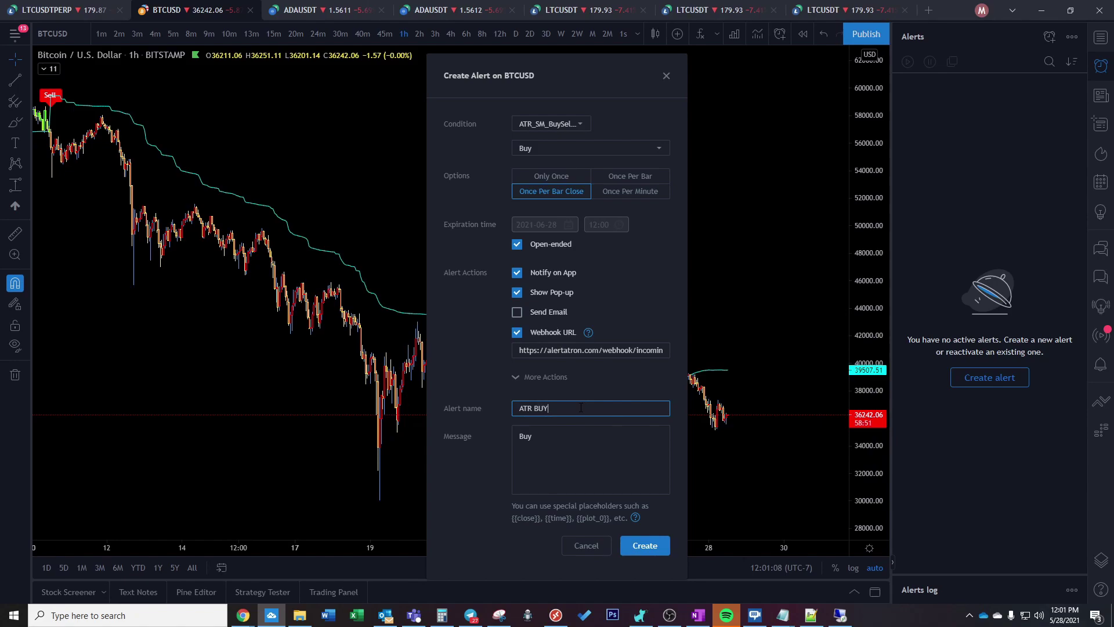
key(Tab)
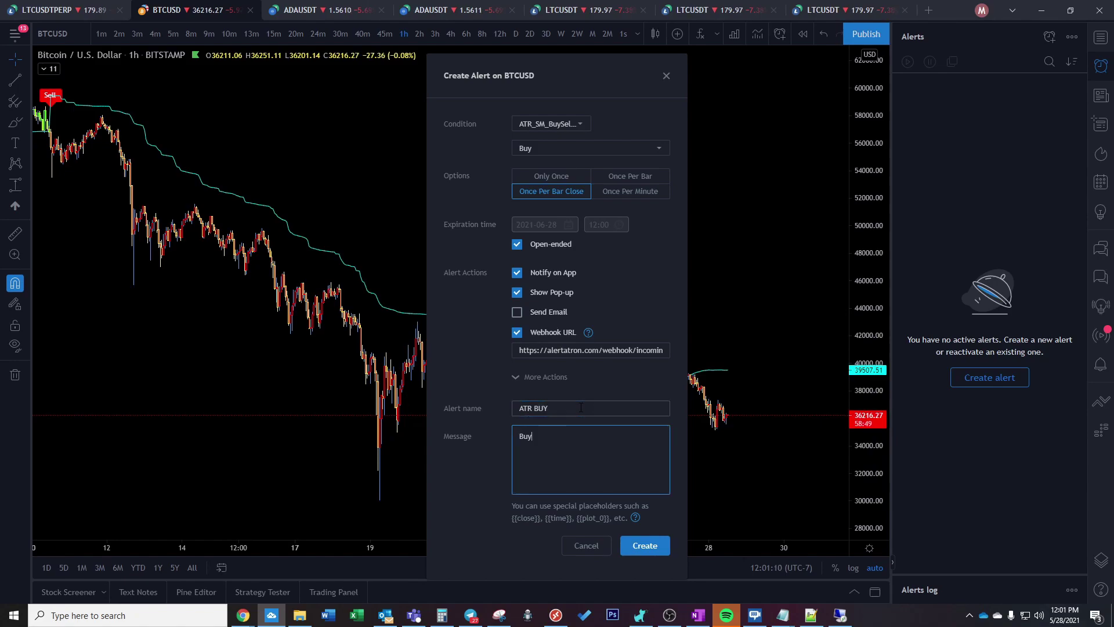
key(BackSpace)
key(ctrl+v)
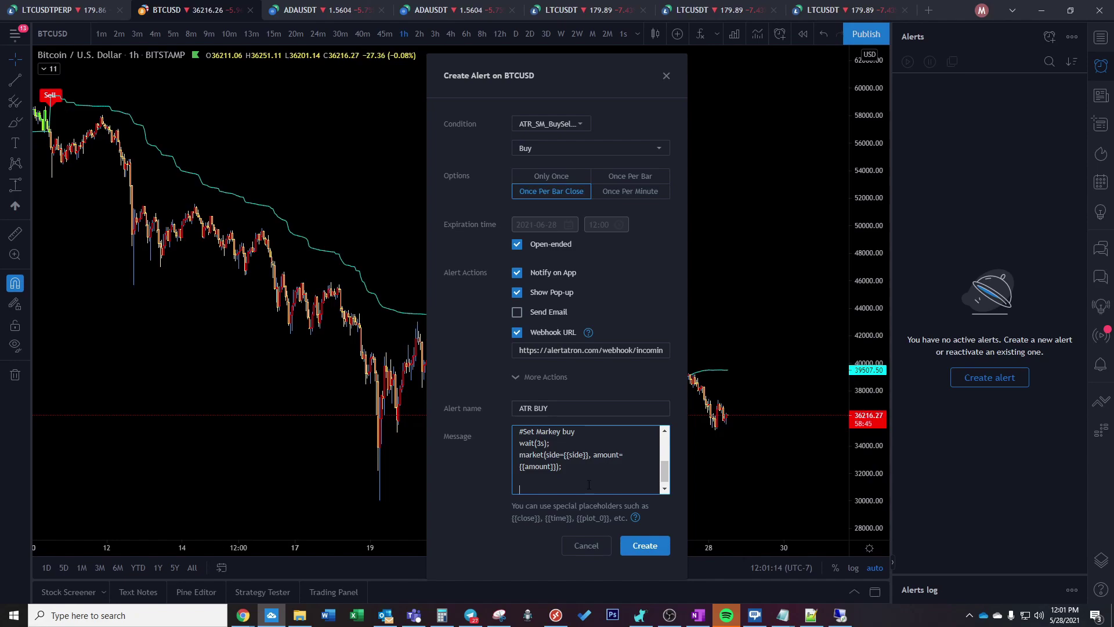
key(ctrl+a)
key(BackSpace)
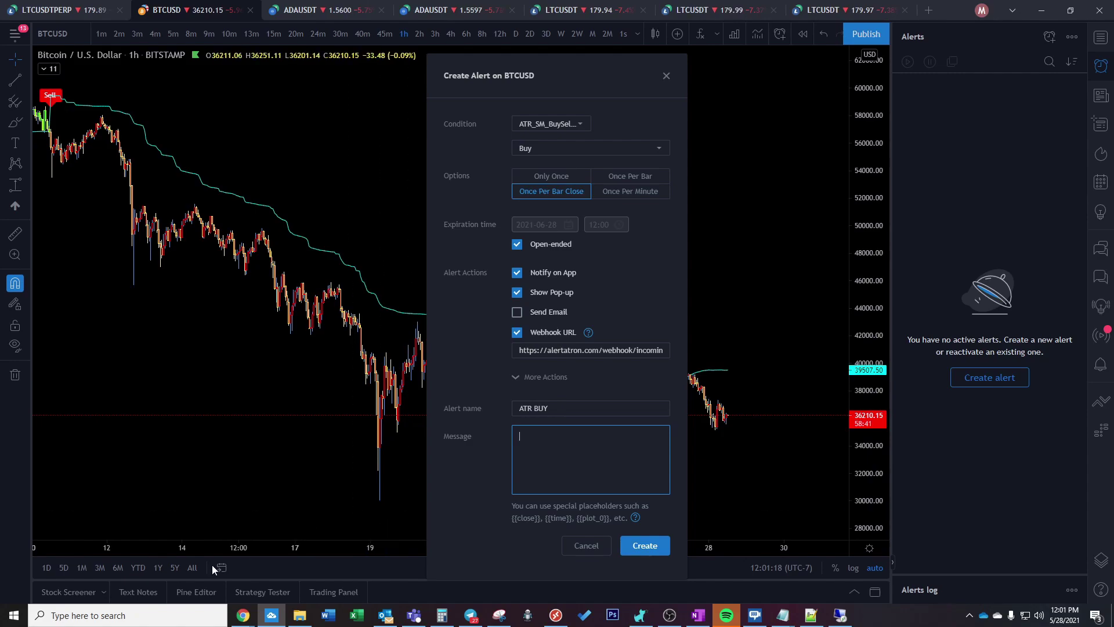
- Copy the ATR_STRAT trigger text from the Alertatron TESTGROUP Signals page
click(1041, 10)
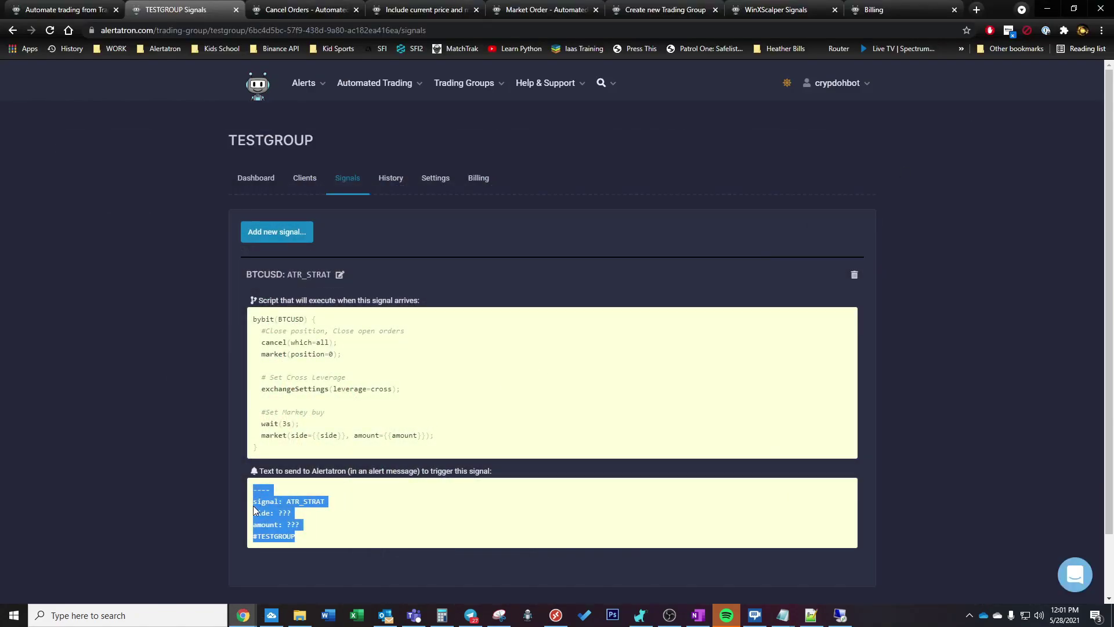
drag(303, 538, 308, 474)
right_click(267, 512)
click(290, 518)
- Paste the signal text into the ATR BUY message, set side to buy, and blank the amount
click(273, 616)
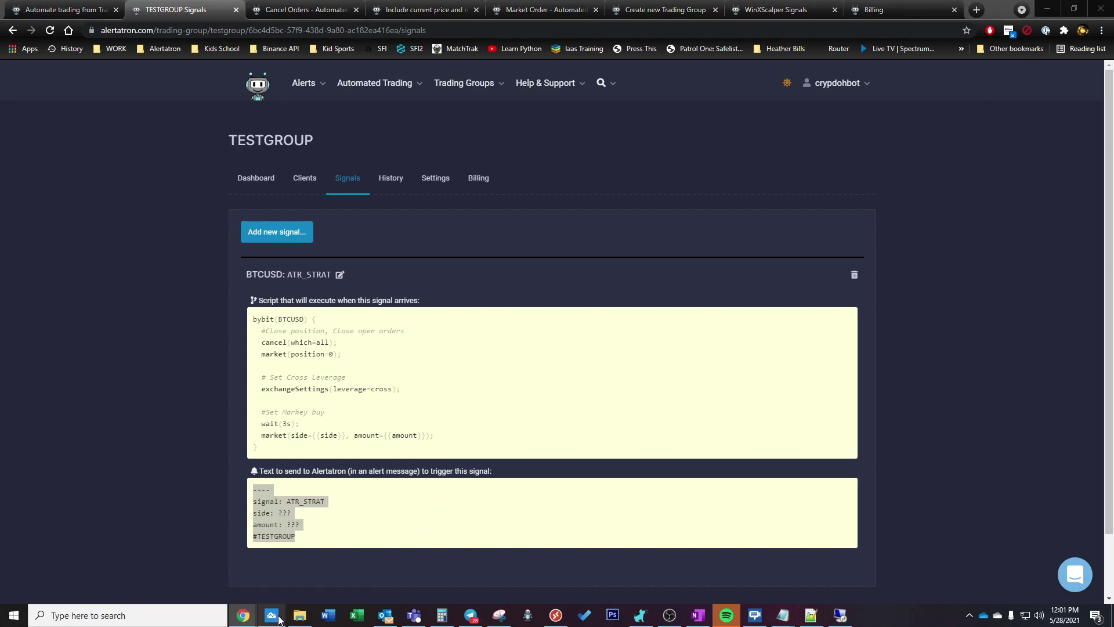
click(562, 461)
key(ctrl+v)
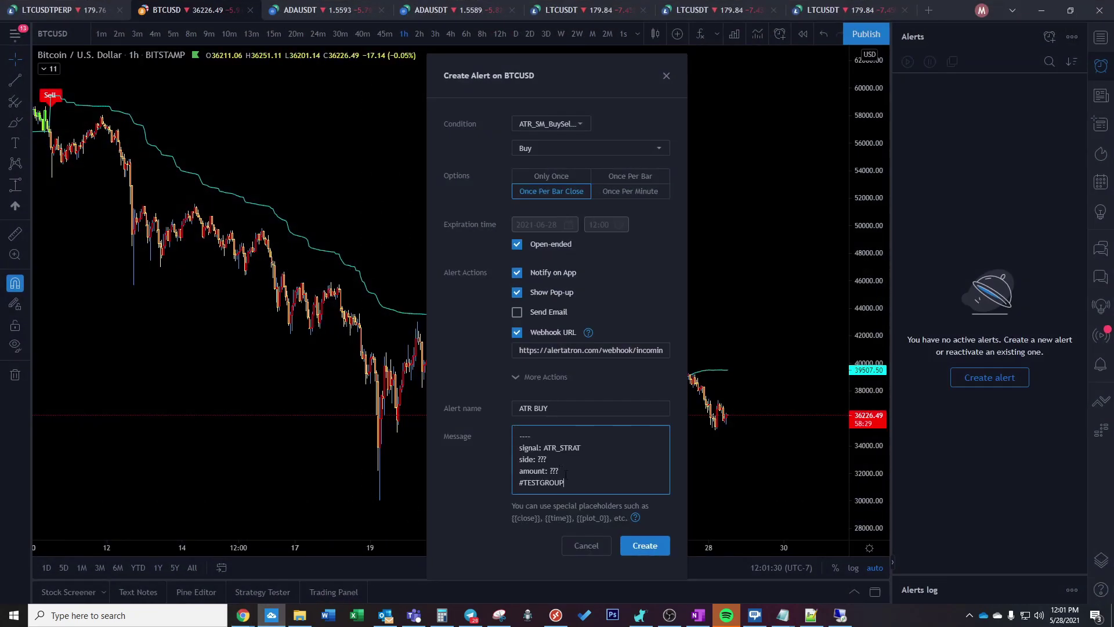
key(BackSpace)
key(BackSpace)
key(BackSpace)
text(buy)
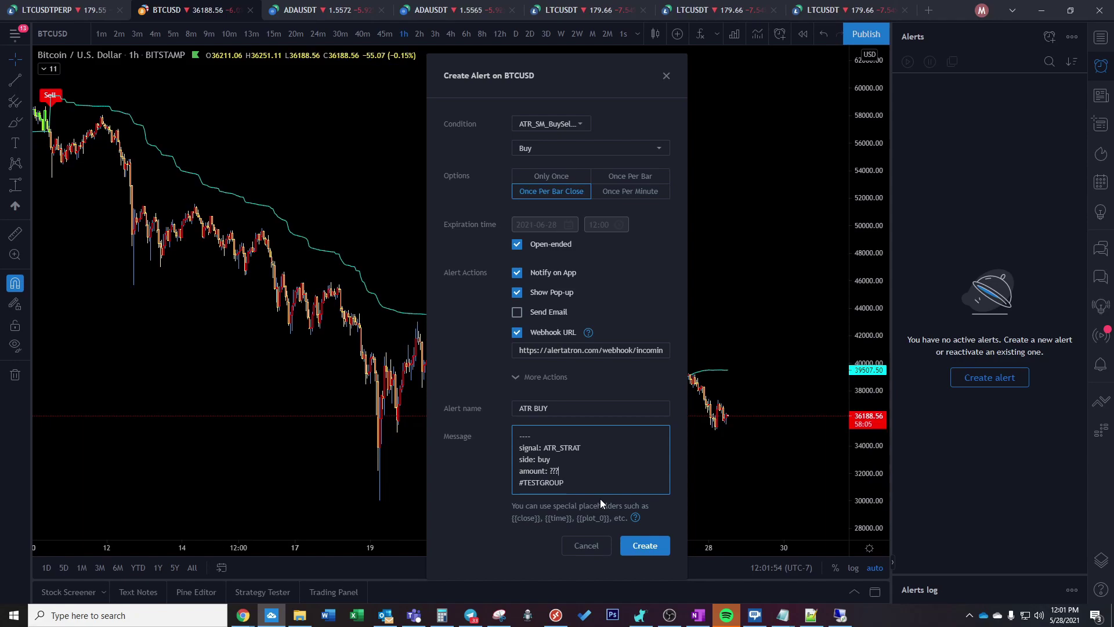
key(BackSpace)
key(BackSpace)
key(BackSpace)
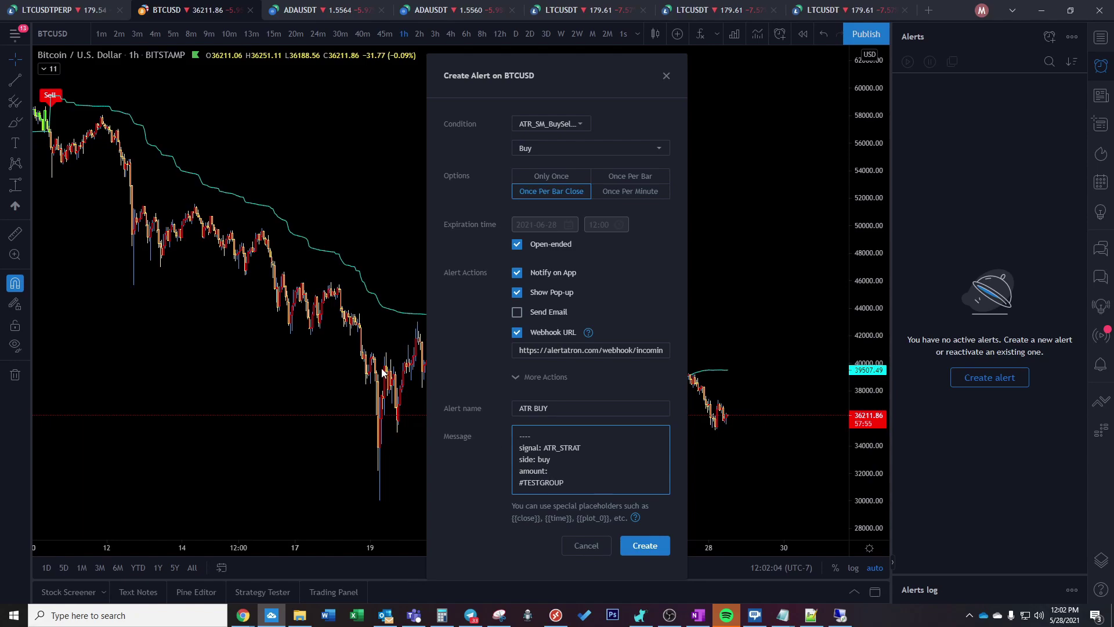
click(243, 615)
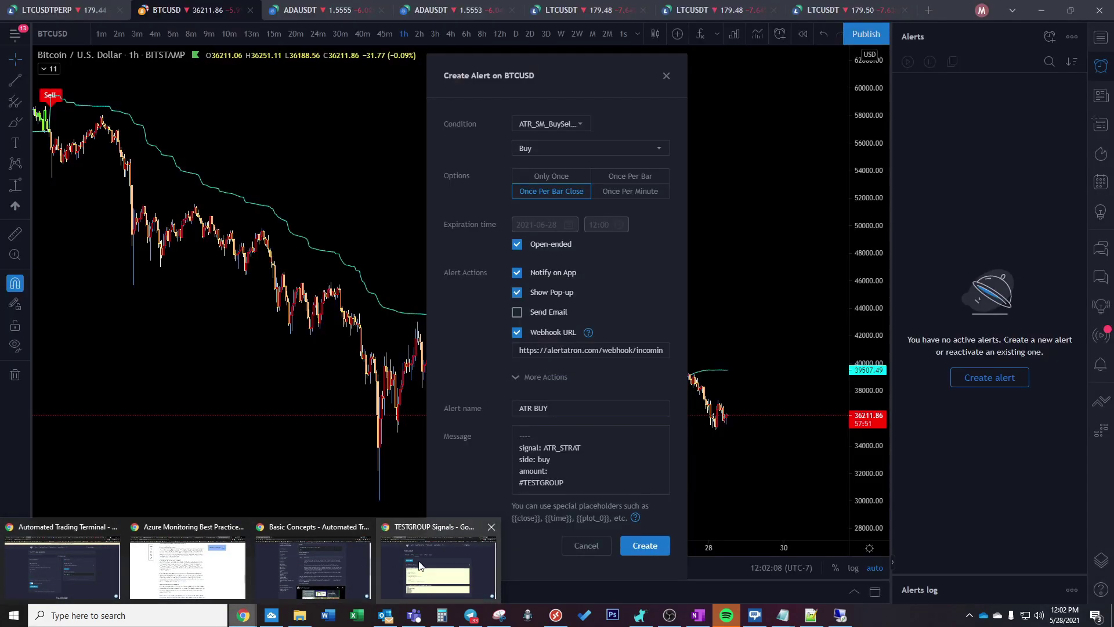
- Review the Market Order amount examples (1000 contracts, b for Balance) and the Cancel Orders docs
click(422, 564)
click(538, 9)
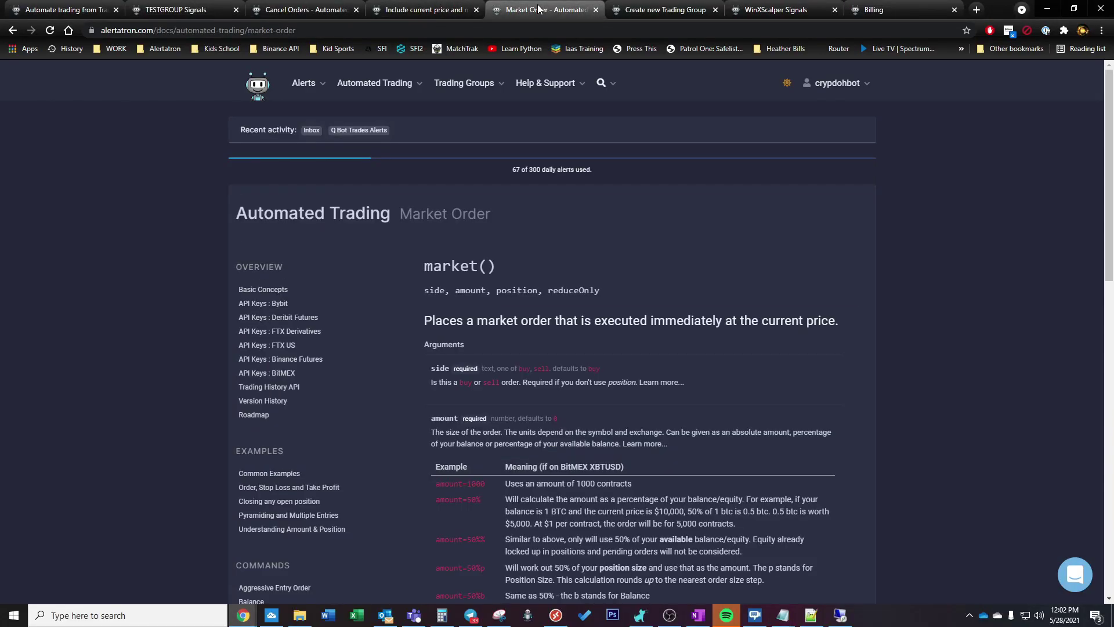
scroll(504, 197, down, 4)
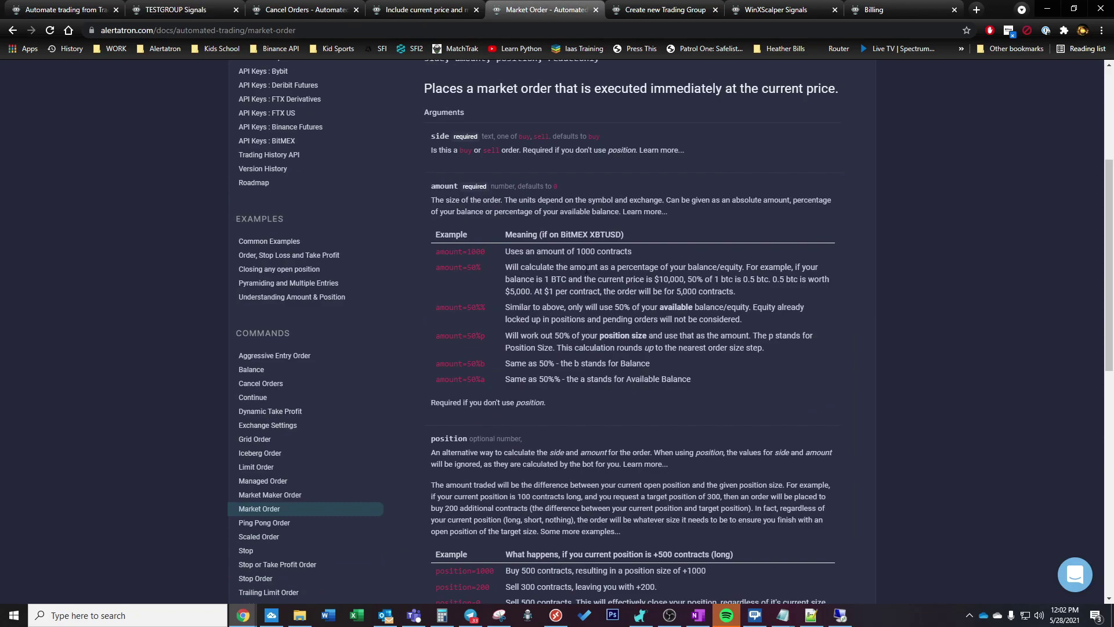
drag(506, 251, 641, 254)
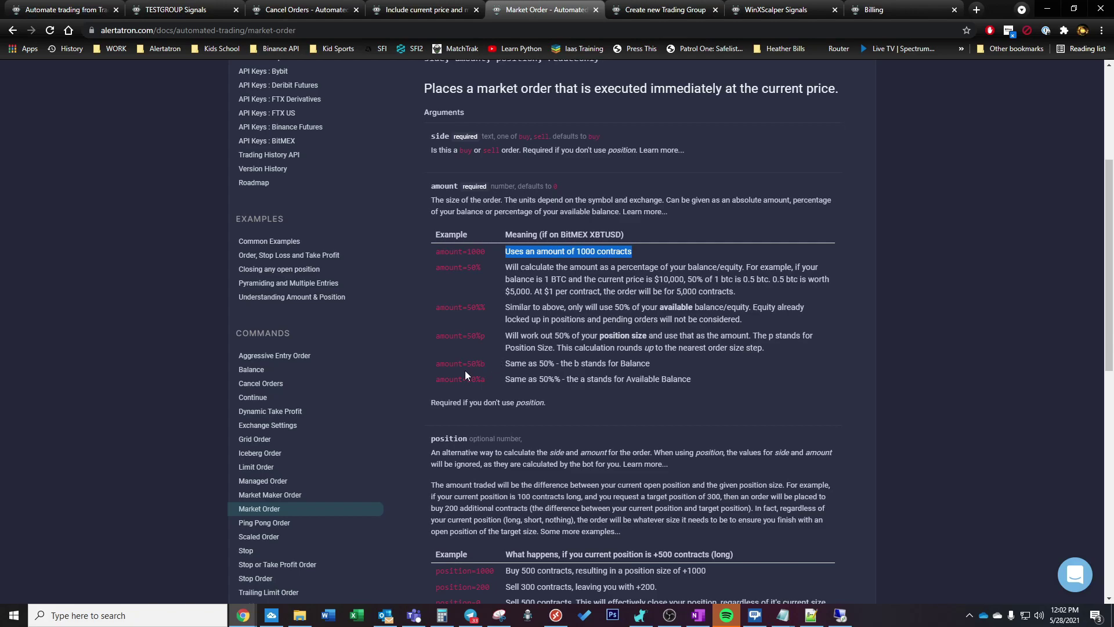
drag(666, 366, 496, 370)
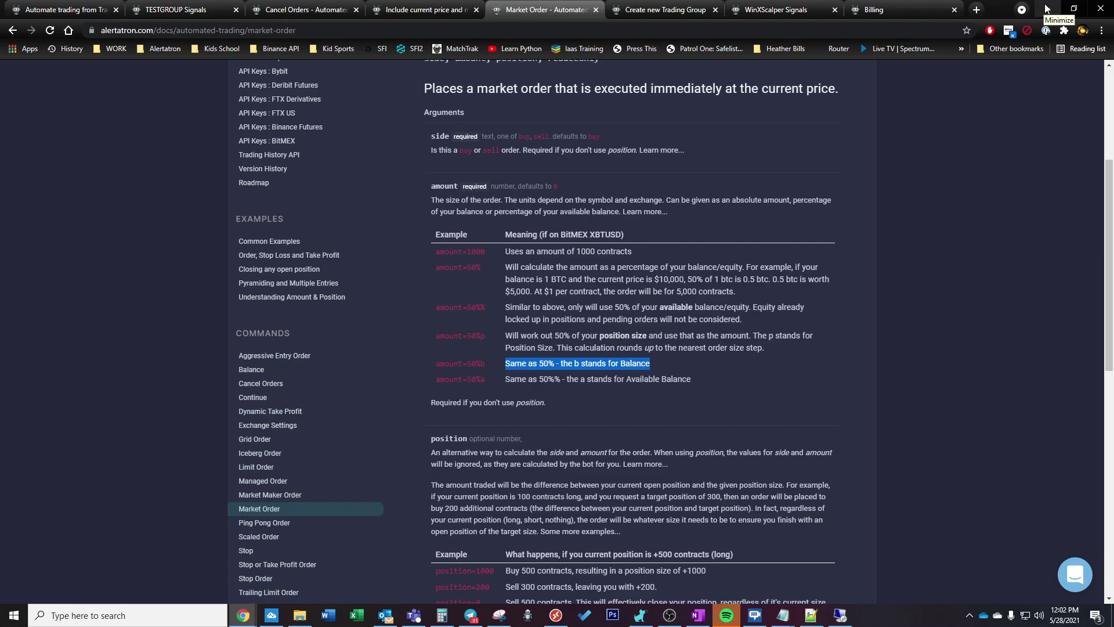
click(304, 9)
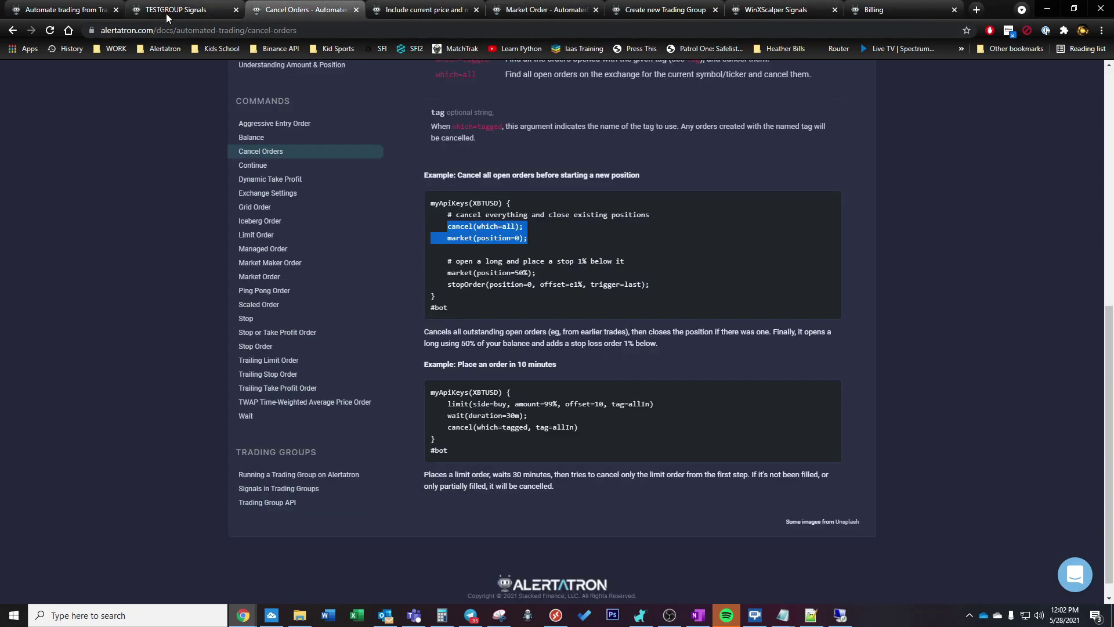
click(171, 14)
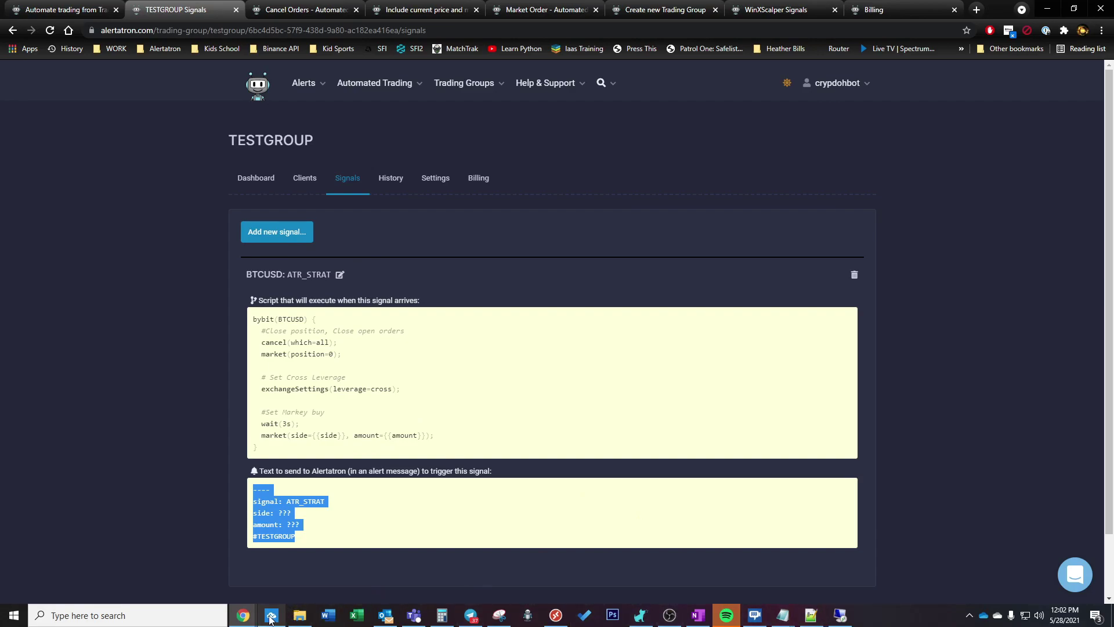
- Set the ATR BUY alert's amount to 100%b and create the alert
click(272, 615)
click(562, 471)
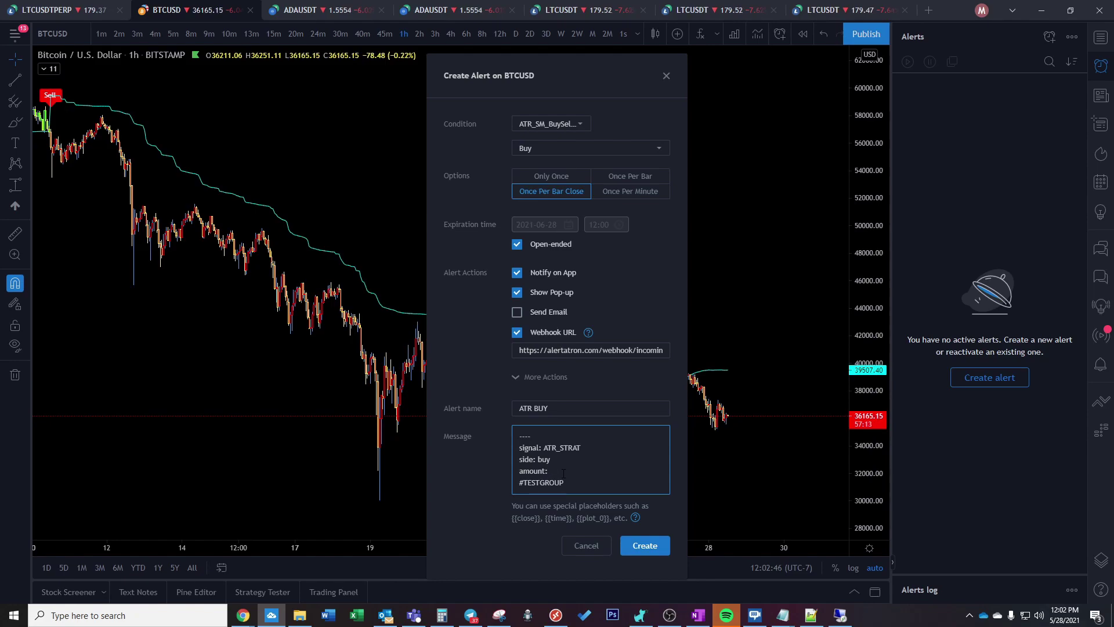
text(100%b)
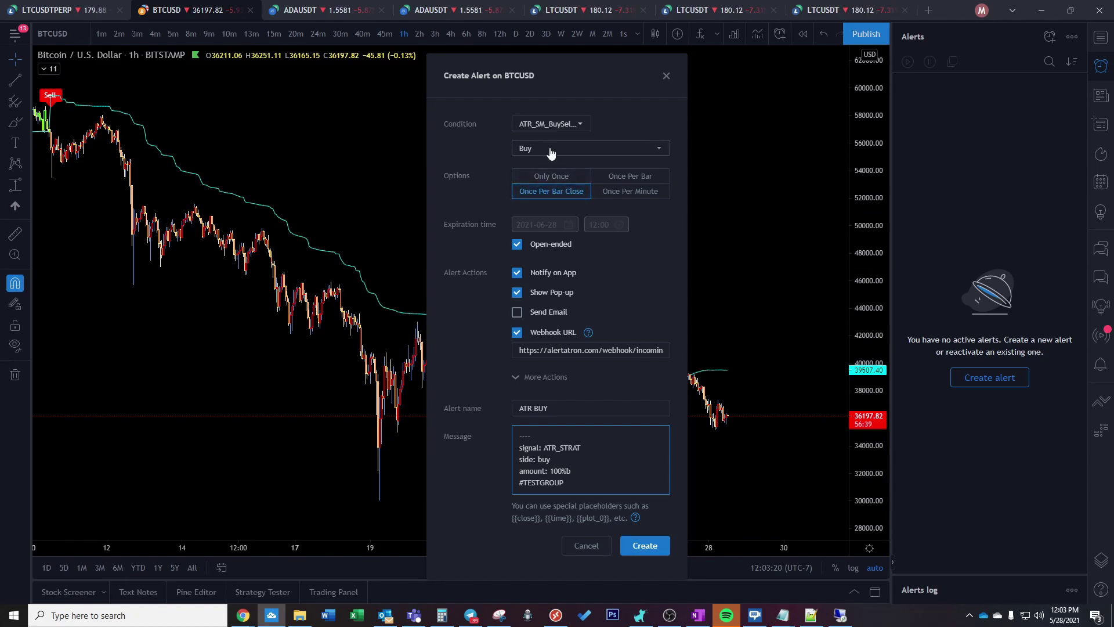
click(649, 550)
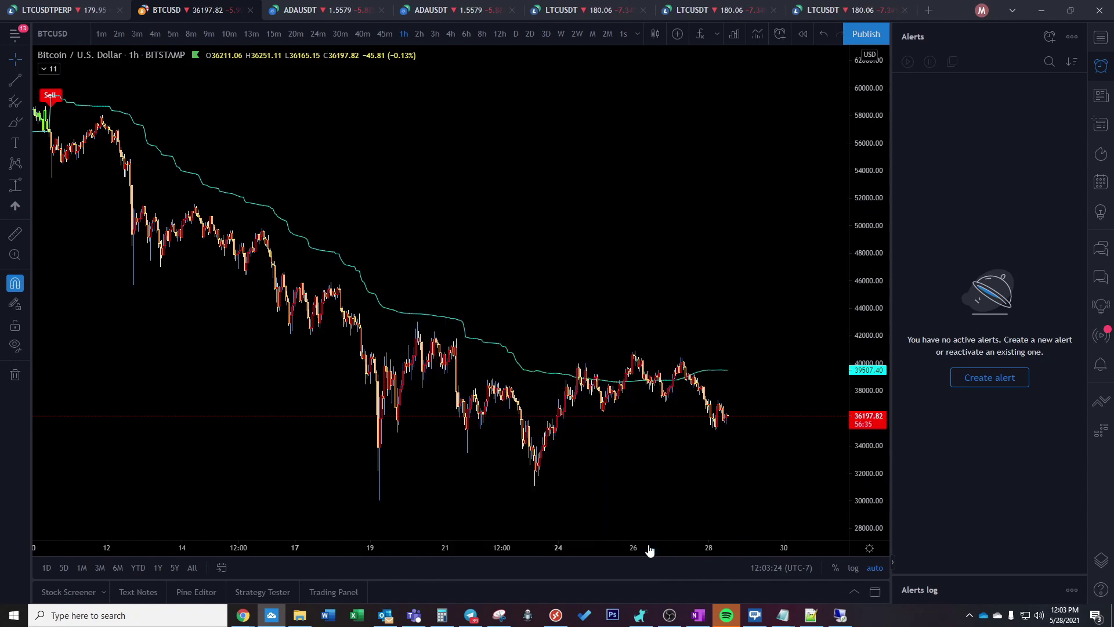
- Start a new alert using the ATR_SM_BuySell indicator as its condition
click(1050, 37)
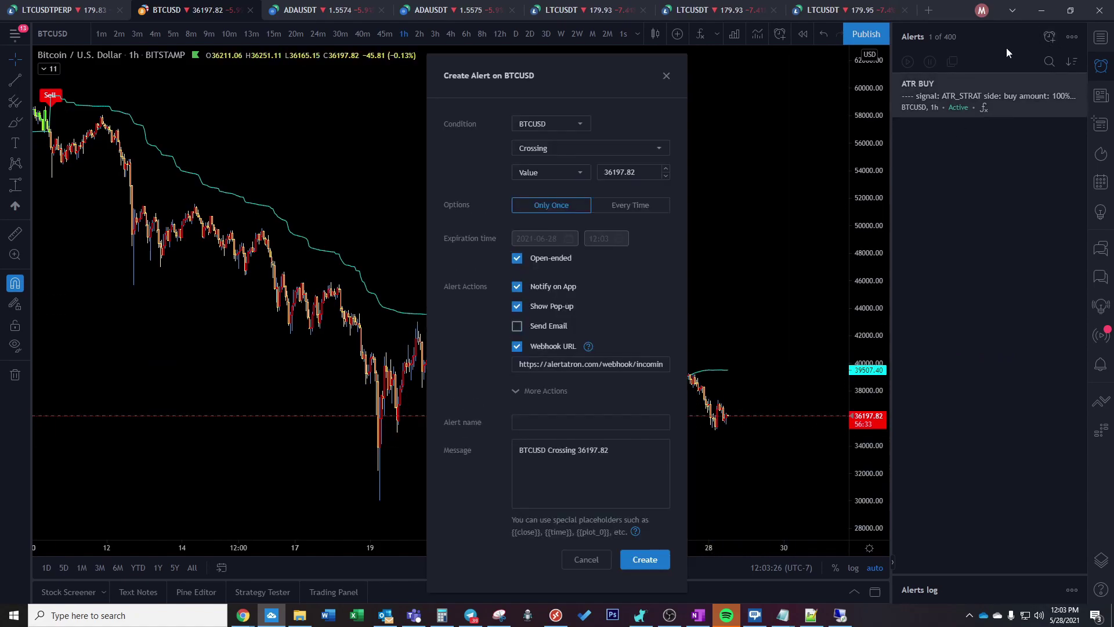
click(534, 124)
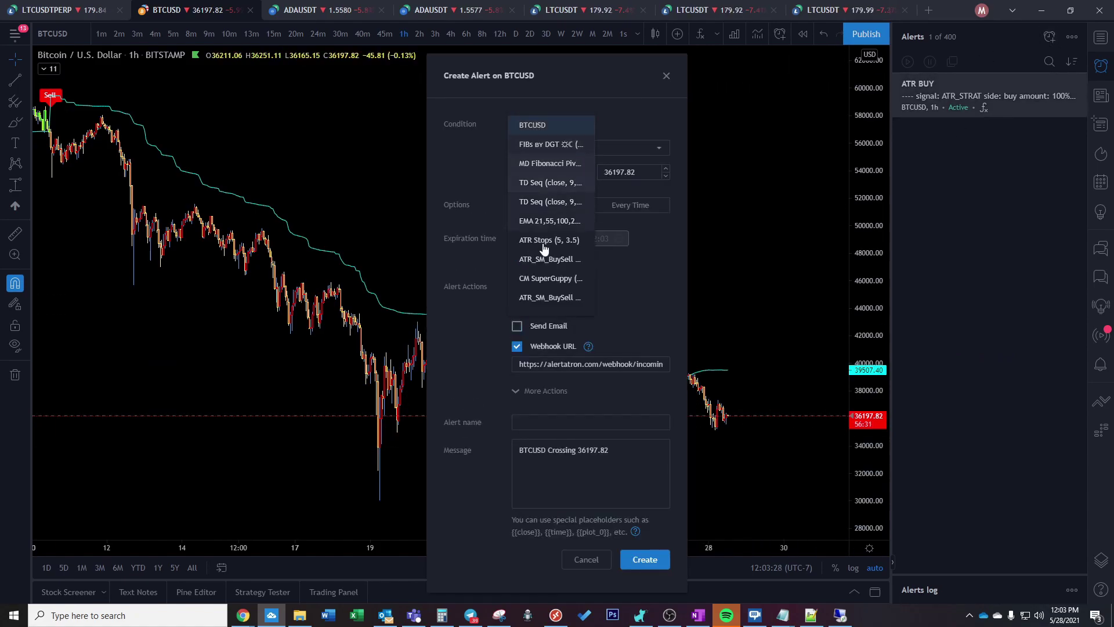
click(549, 297)
click(549, 149)
- Trigger the new alert on the Sell signal once per bar close and name it ATR SELL
click(546, 169)
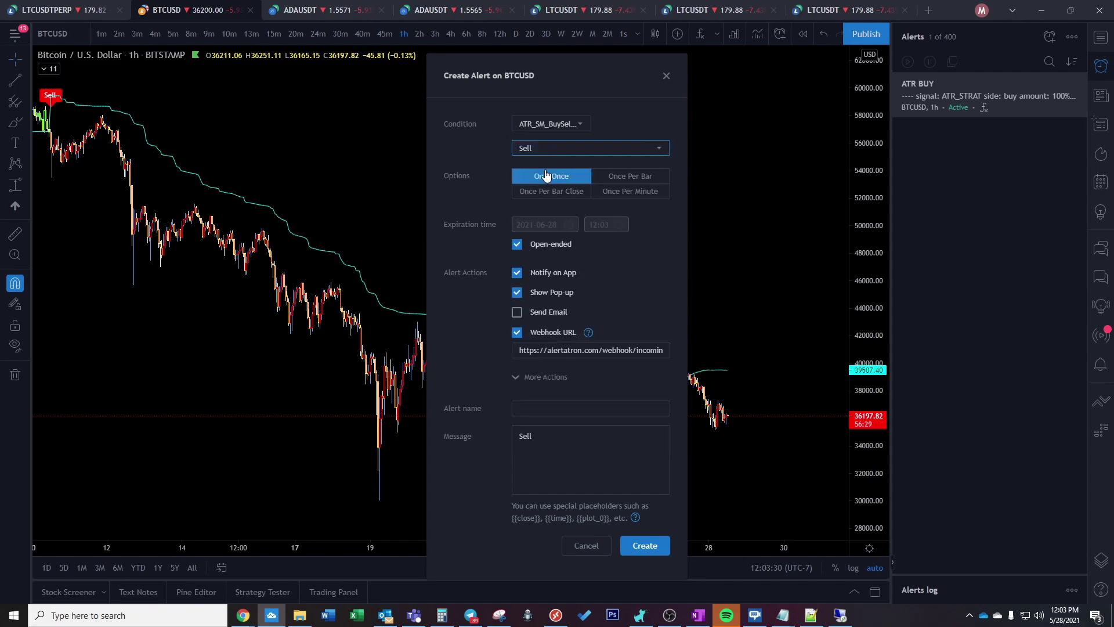
click(554, 191)
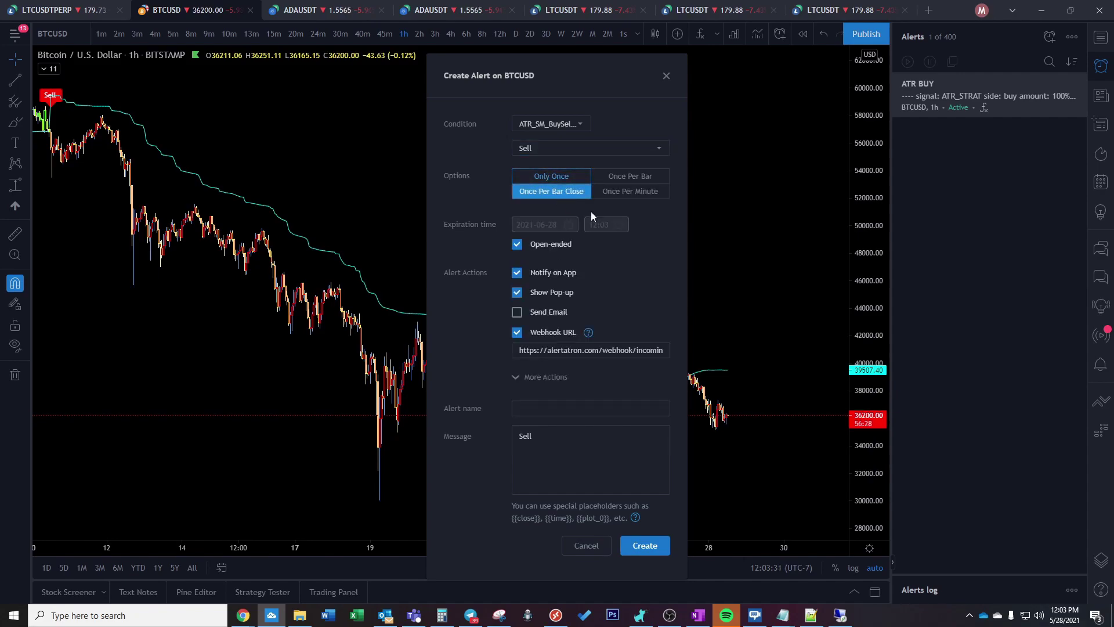
click(567, 407)
text(ATR SELL)
- Paste the ATR_STRAT message with side sell and amount 100%b, then create the alert
click(616, 468)
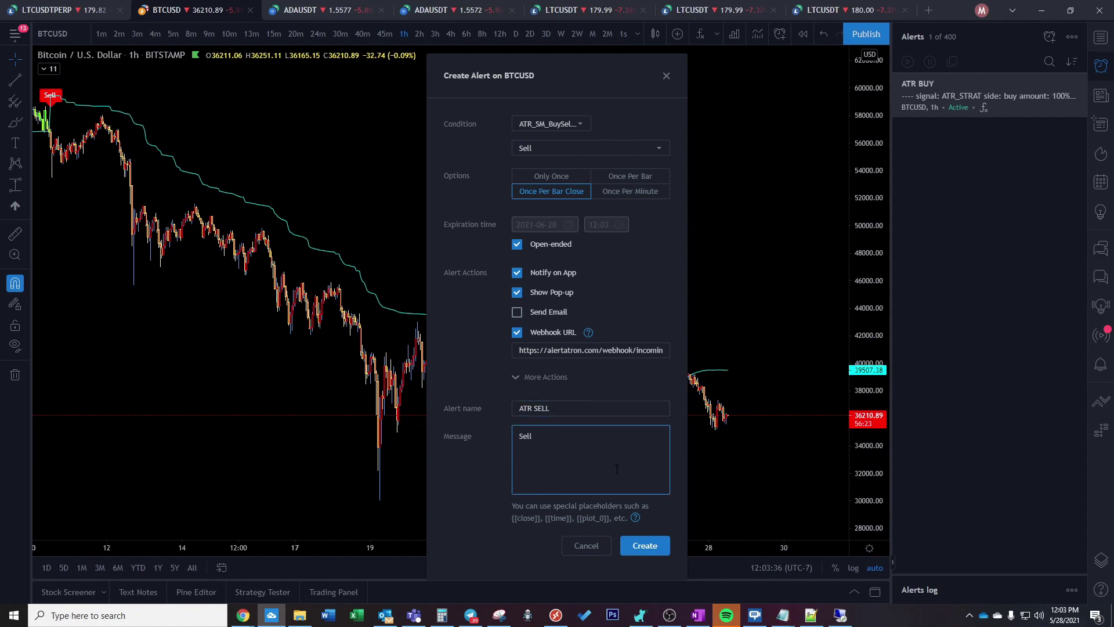
text(Sel)
key(BackSpace)
key(BackSpace)
key(BackSpace)
text(---- signal: ATR_STRAT side: ??? amount: ??? #TESTGROUP)
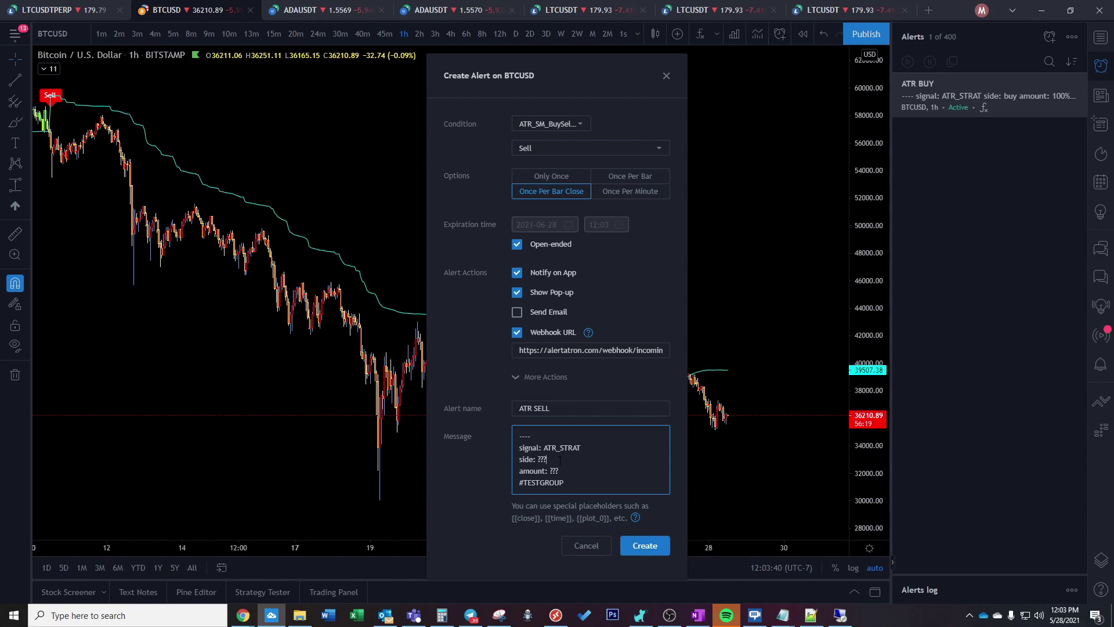
text(se)
text(100)
text(%b)
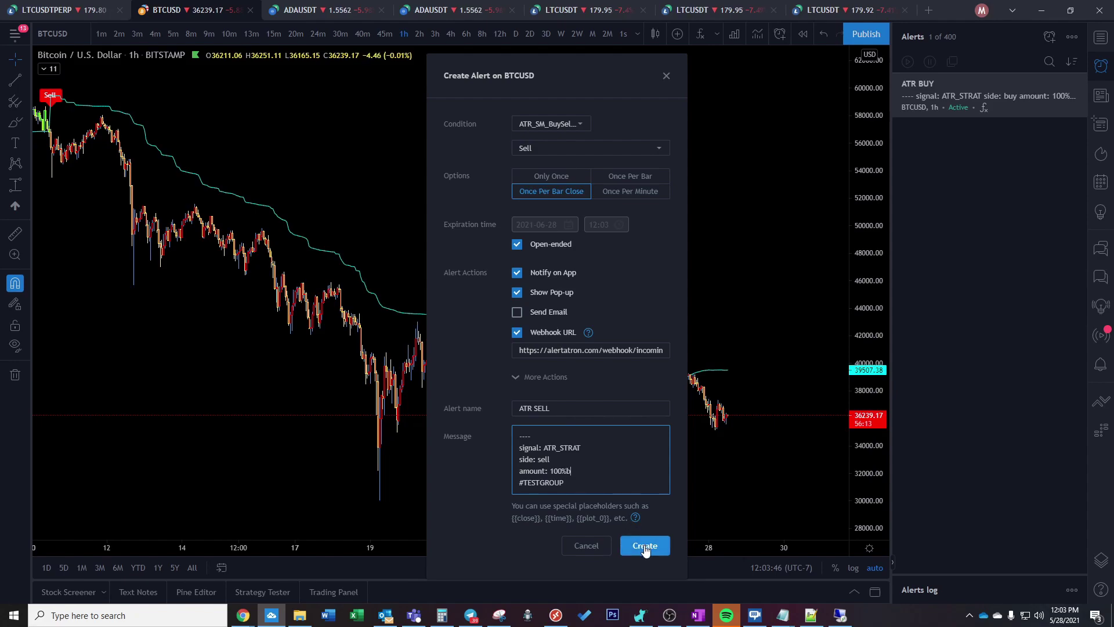
click(644, 546)
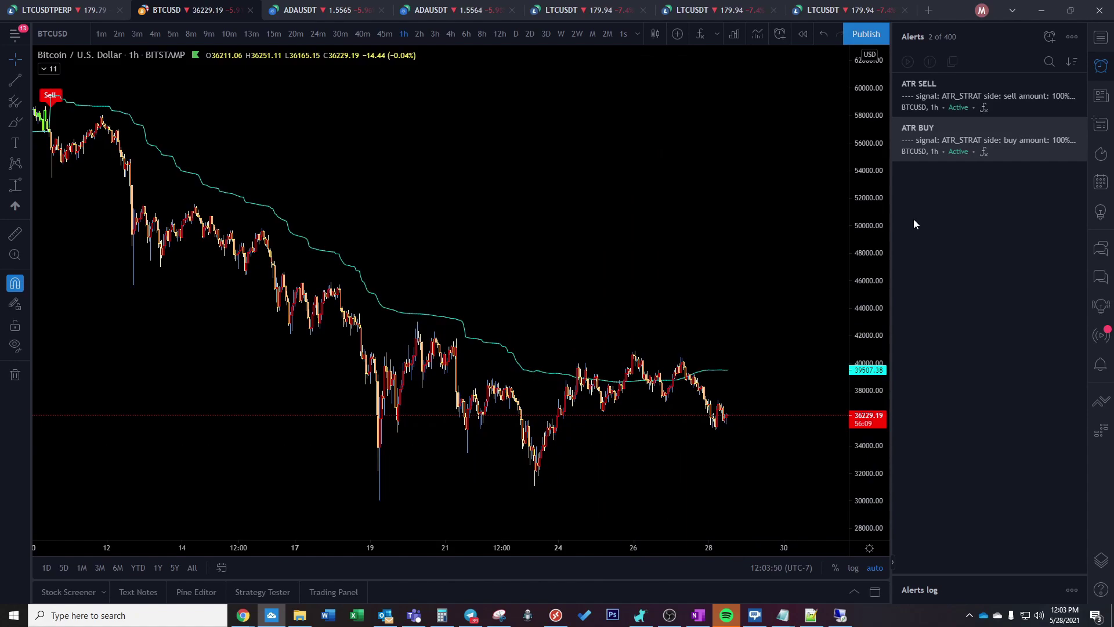
- Open the ATR BUY alert and toggle its Webhook URL delivery off and back on
mouse_move(976, 98)
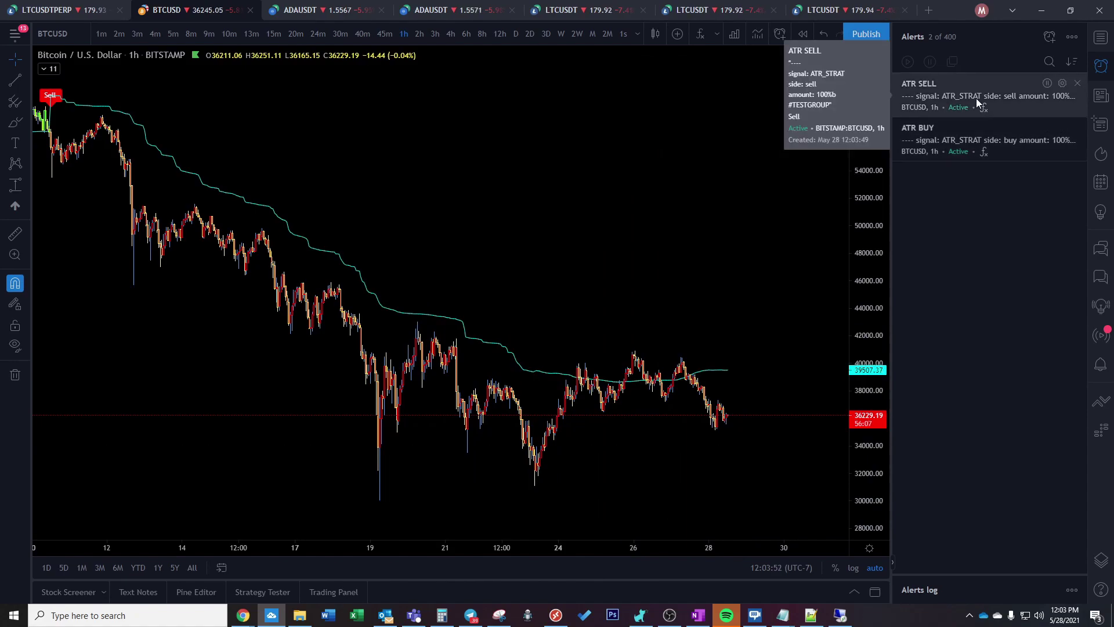
double_click(958, 125)
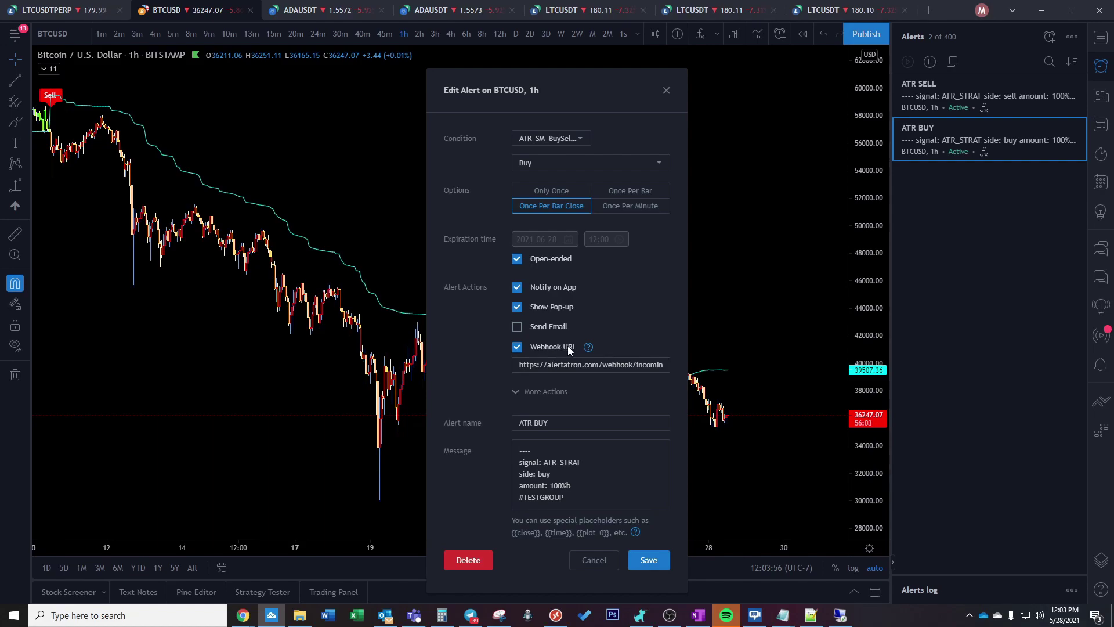
click(516, 347)
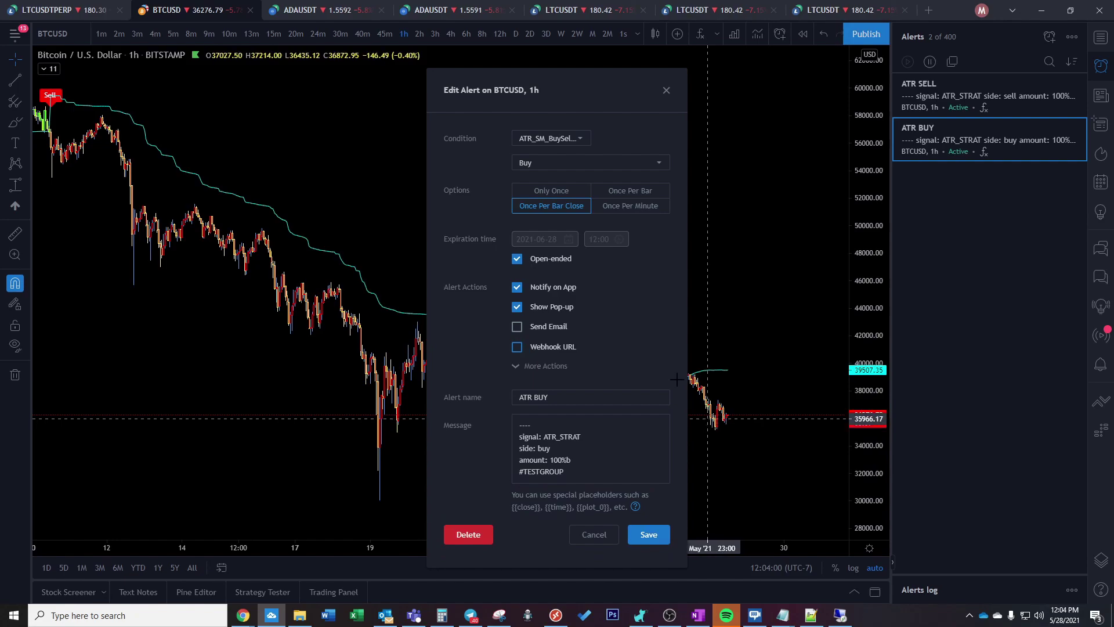
click(516, 347)
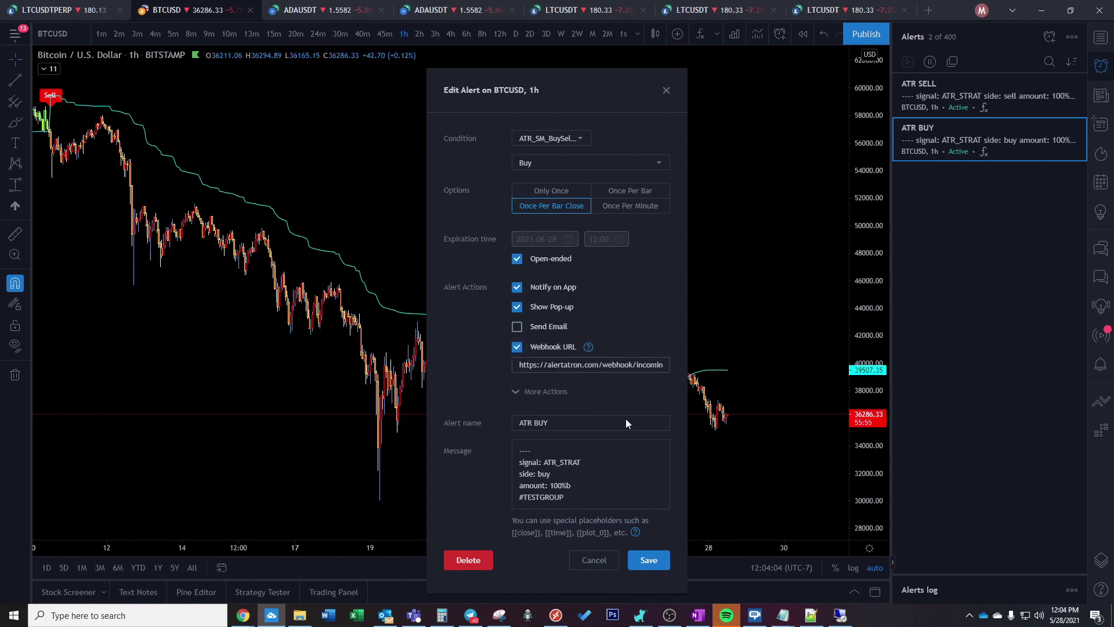
mouse_move(243, 615)
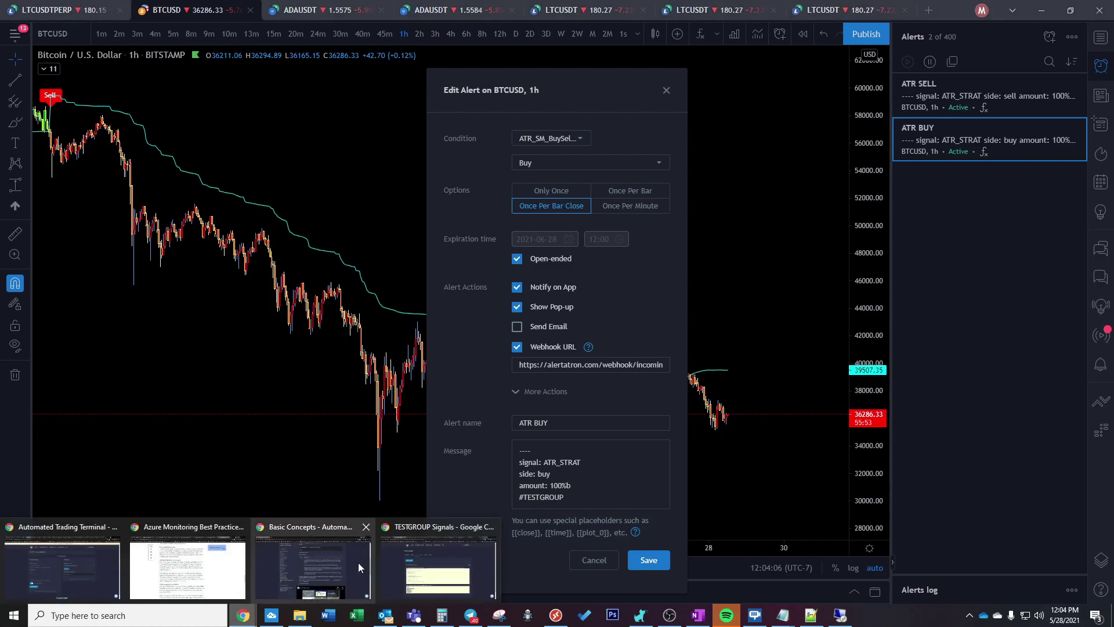
click(408, 569)
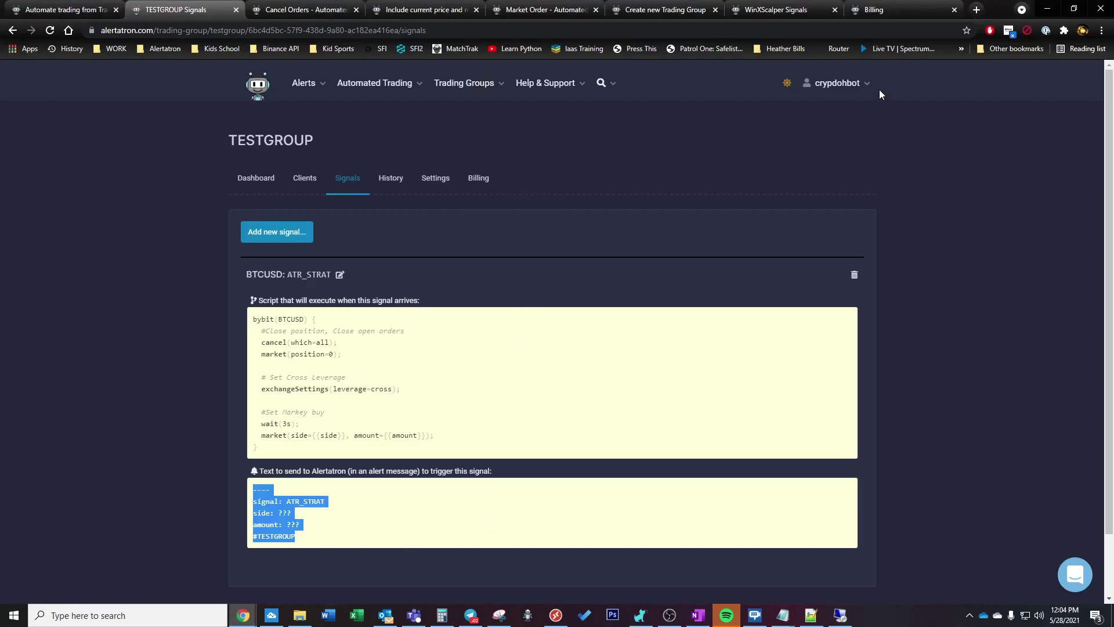
- Check the Alertatron webhook address and save the ATR BUY alert
click(838, 84)
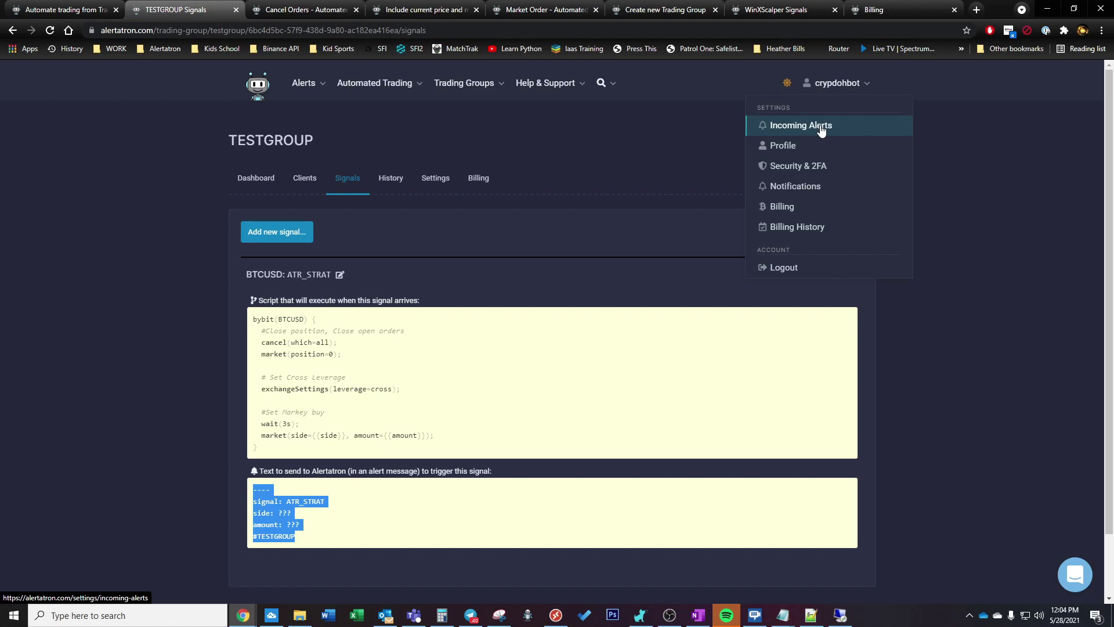
click(620, 144)
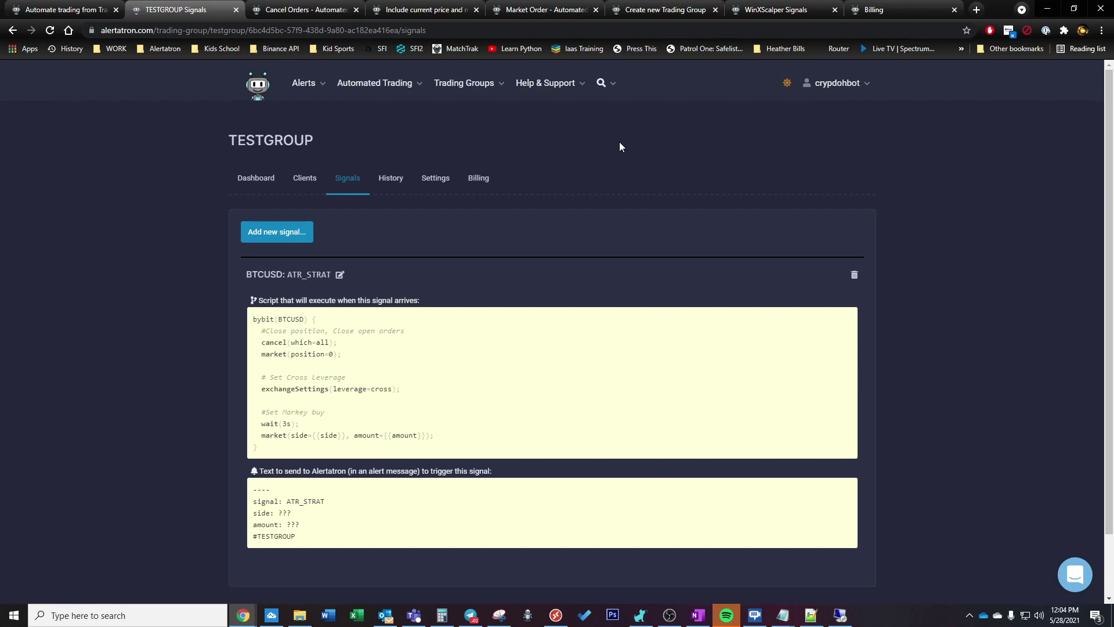
click(821, 86)
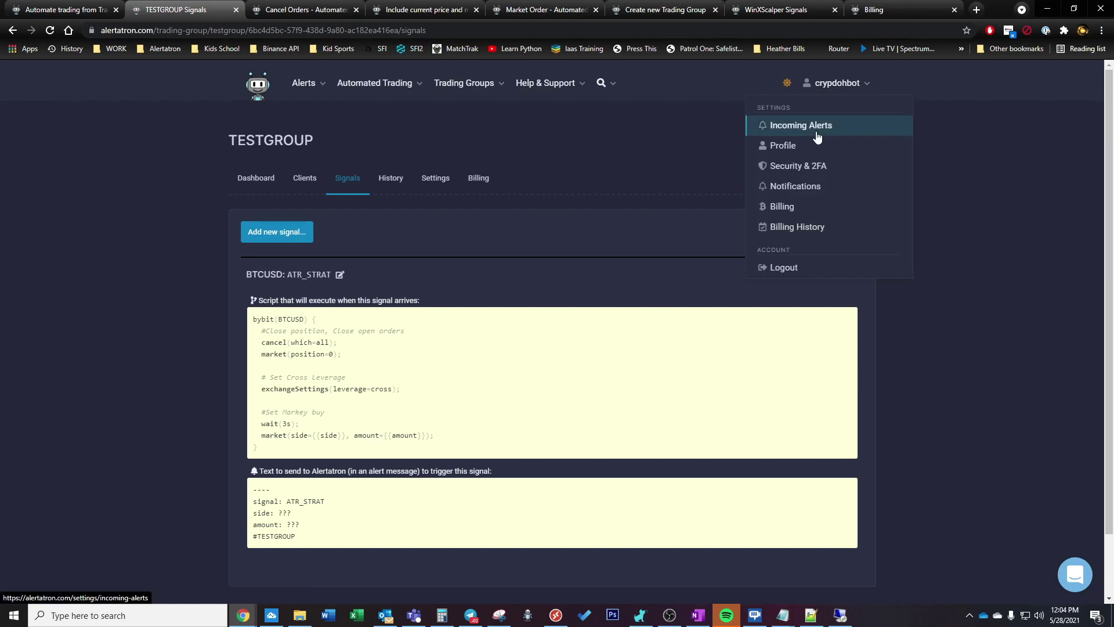
click(1047, 9)
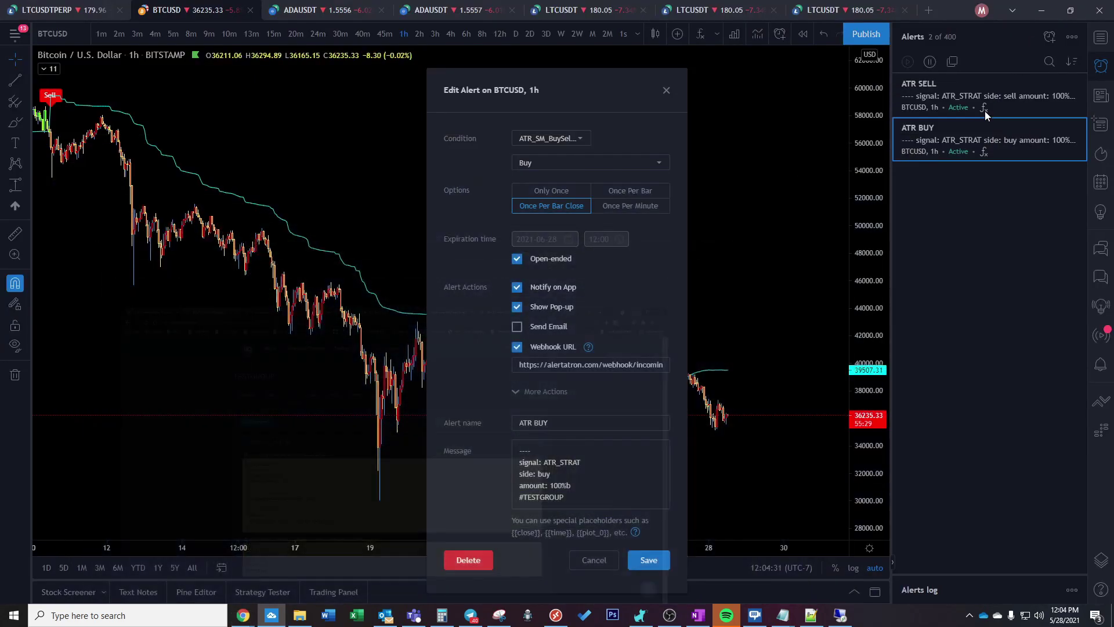
drag(550, 365, 631, 364)
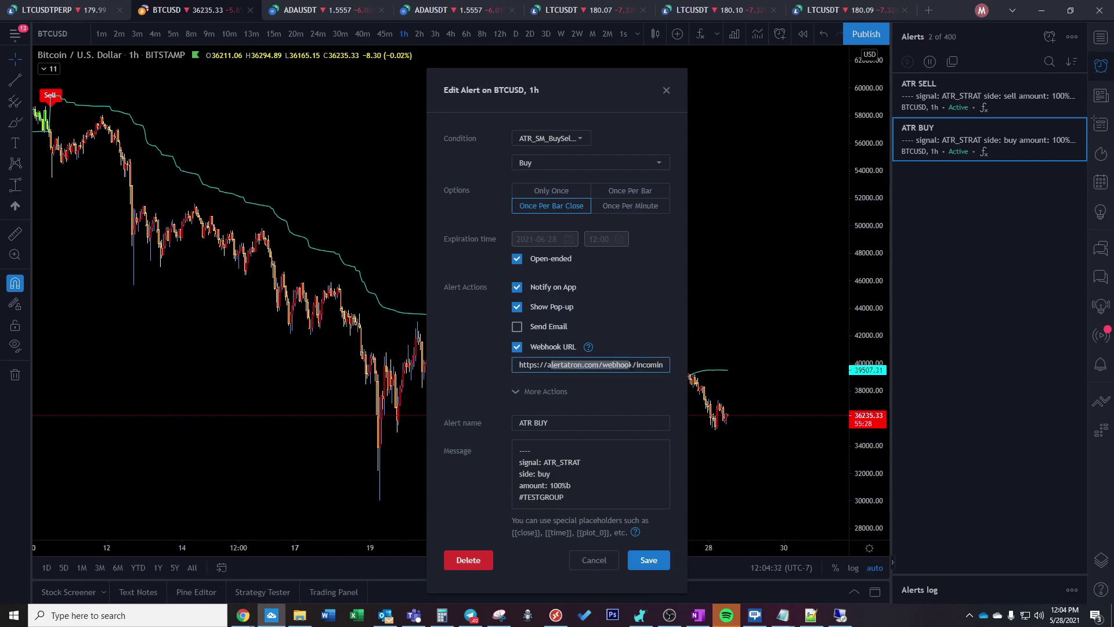
click(590, 318)
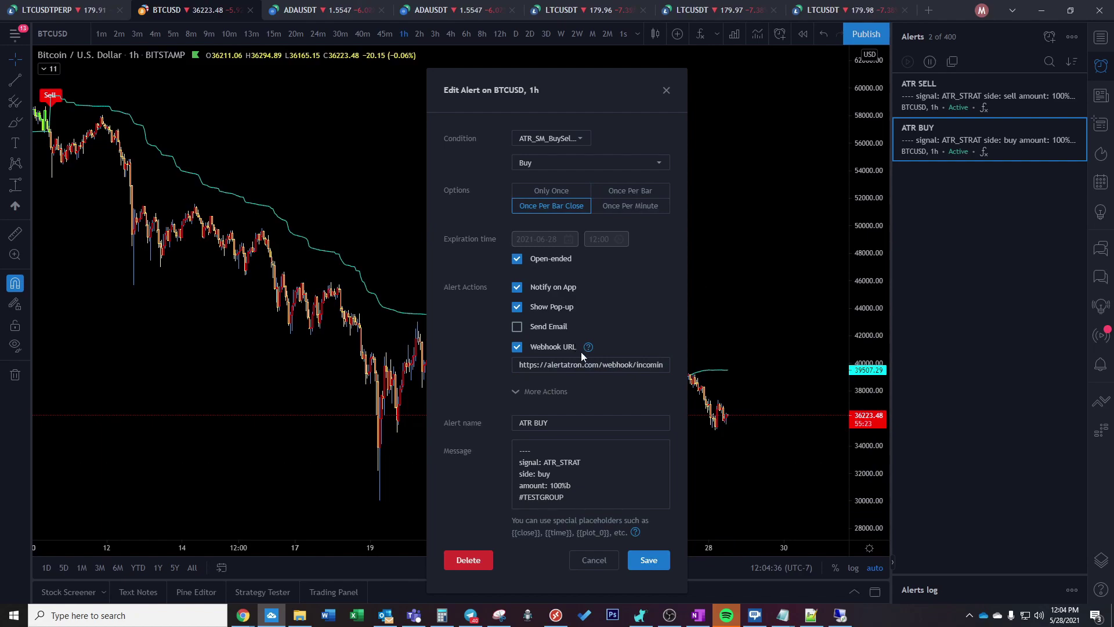
click(648, 560)
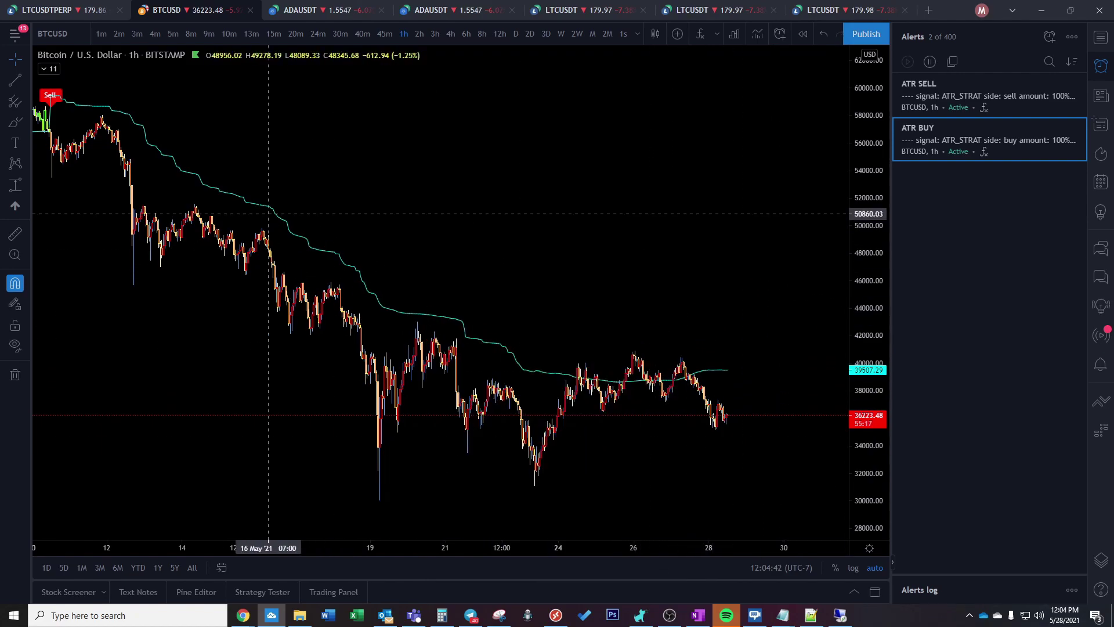
- Review the ATR_STRAT signal script on the Alertatron TESTGROUP Signals page
drag(346, 197, 455, 168)
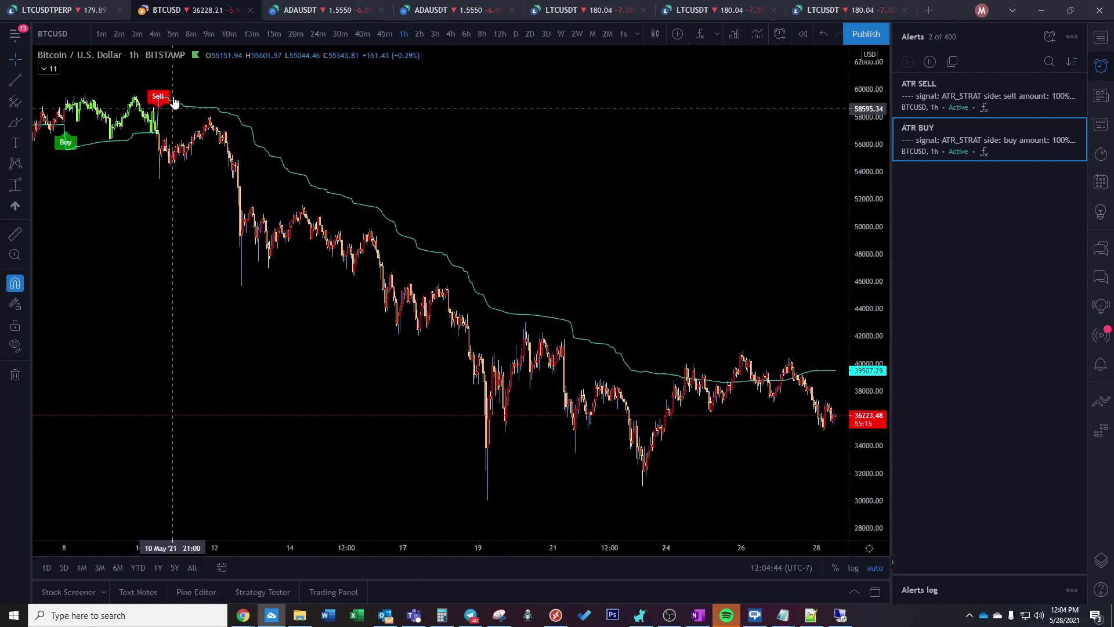
mouse_move(243, 615)
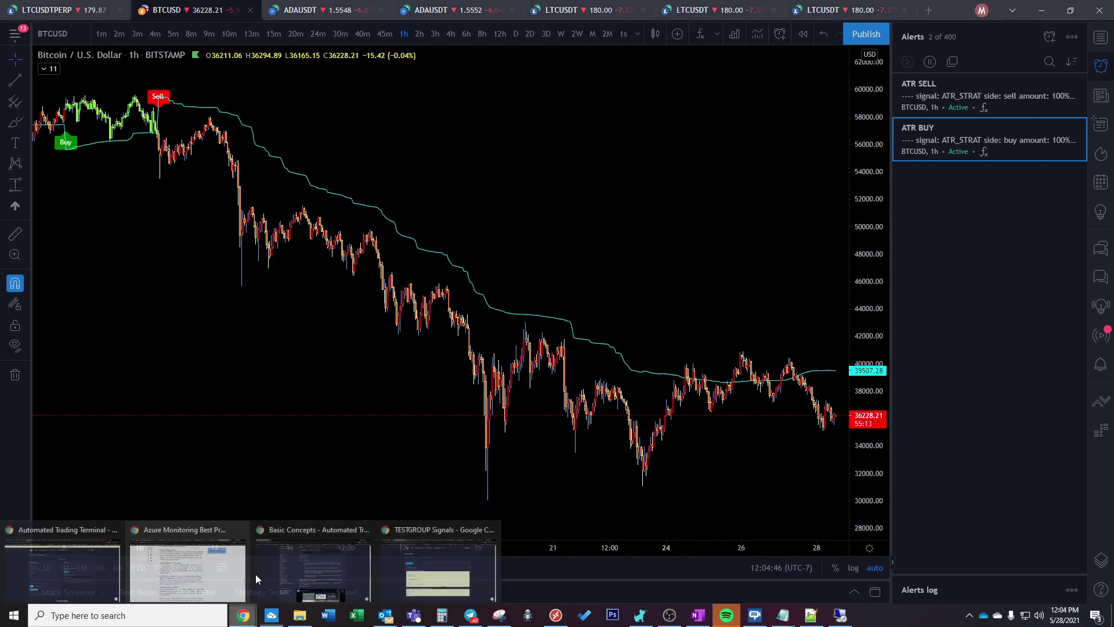
click(427, 581)
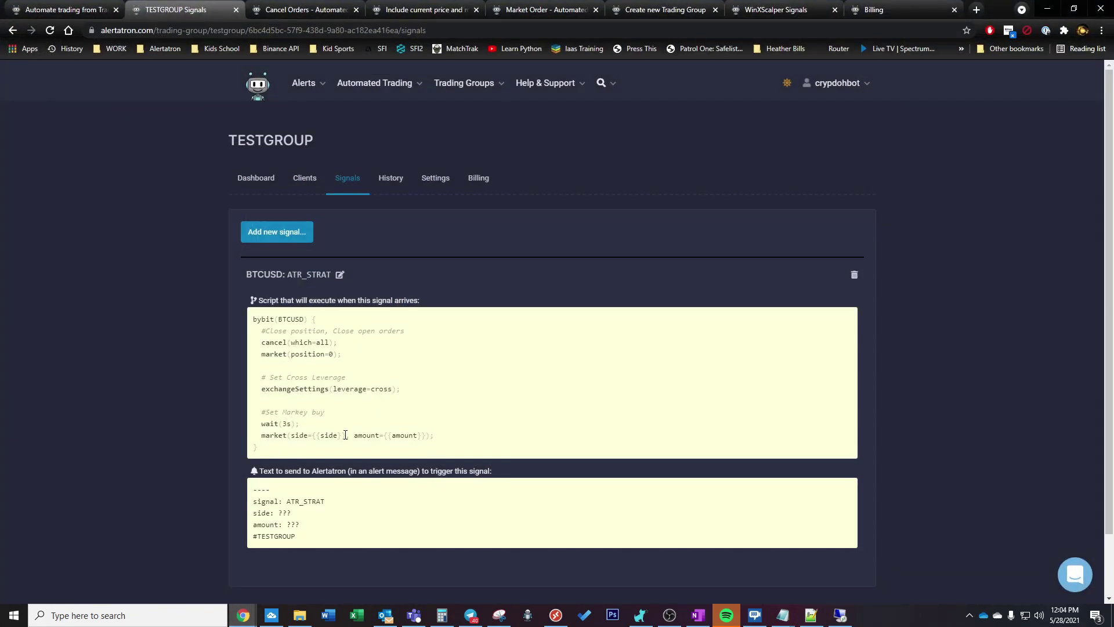
drag(460, 445, 261, 299)
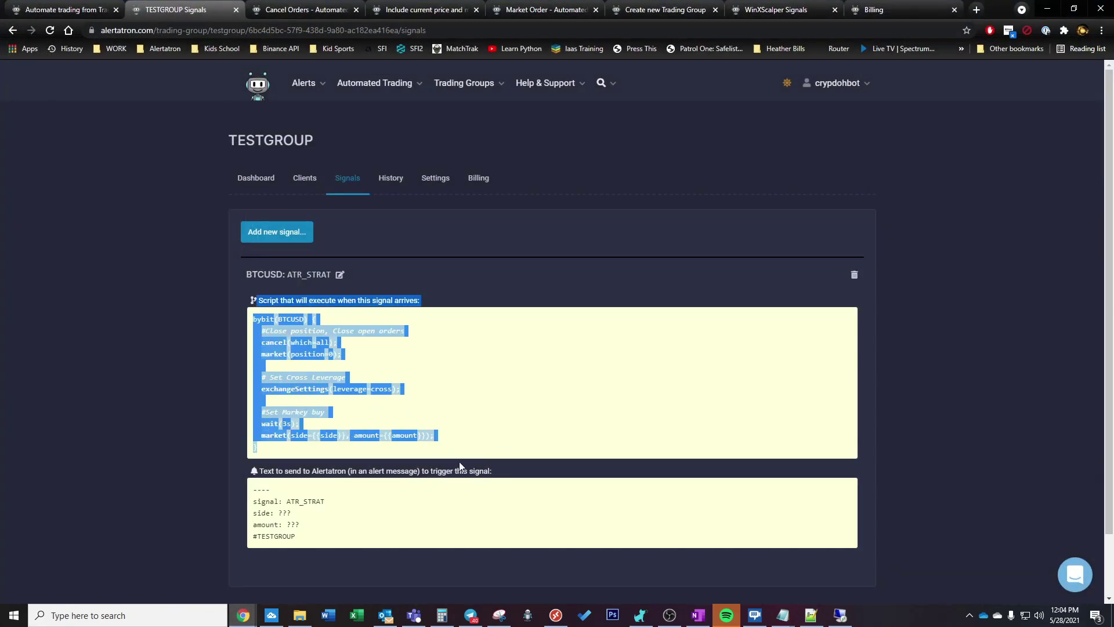
click(361, 469)
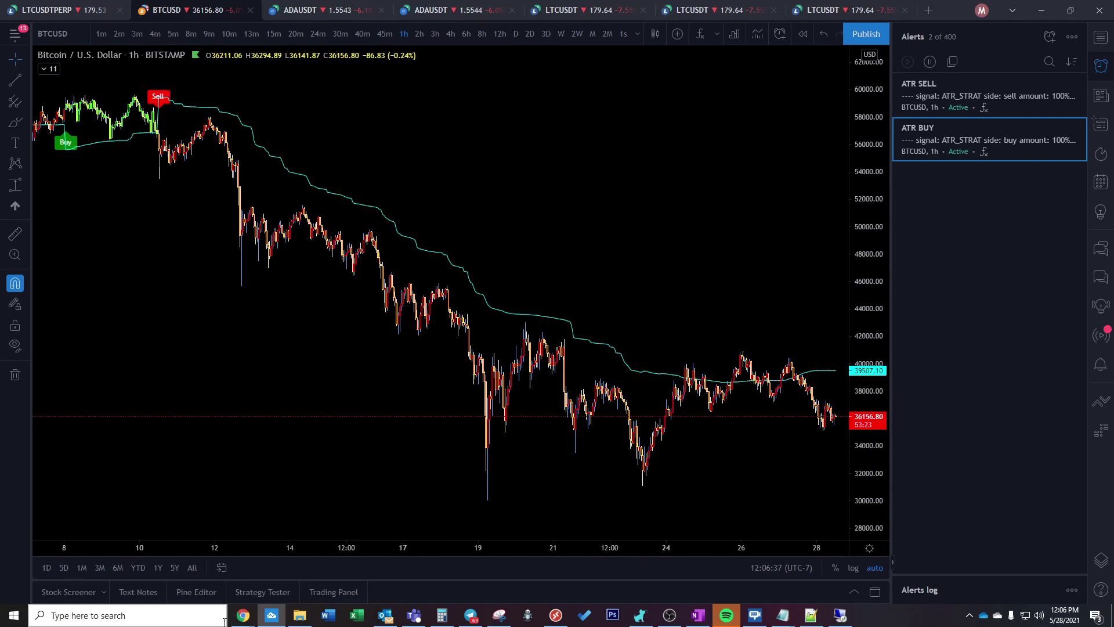
- Open Alertatron's Automated Trading Terminal from the Alerts menu
mouse_move(243, 615)
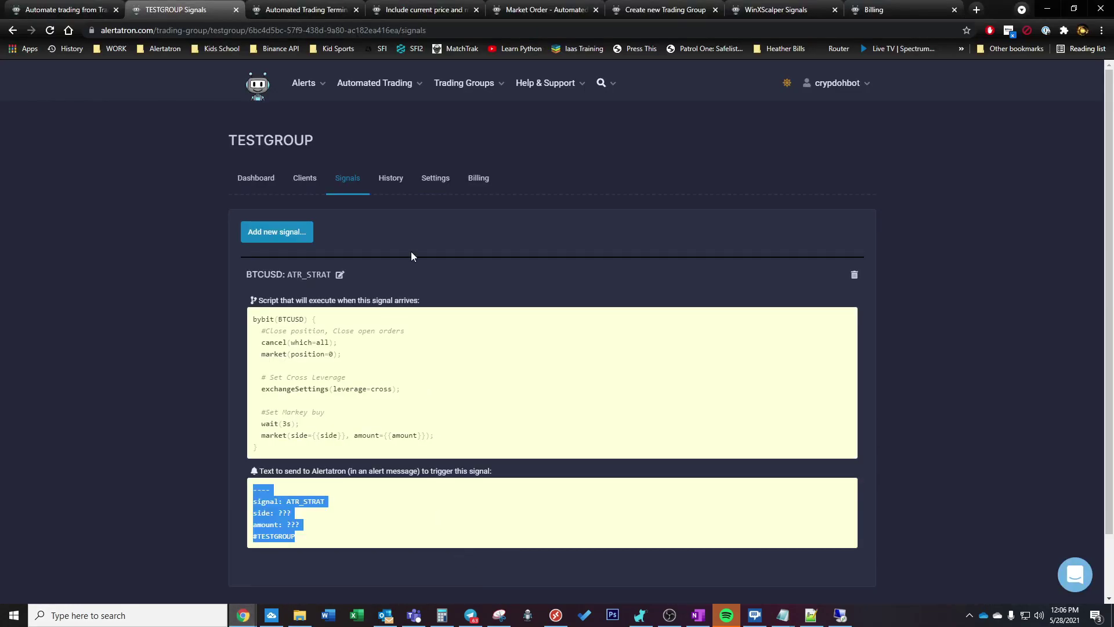
click(605, 152)
click(323, 91)
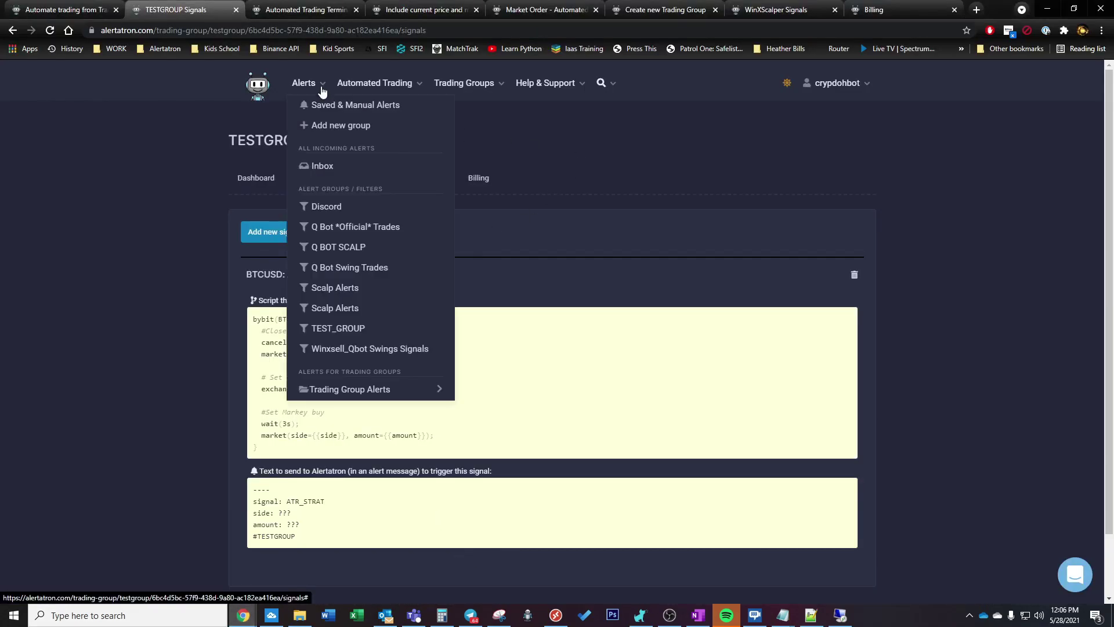
click(325, 104)
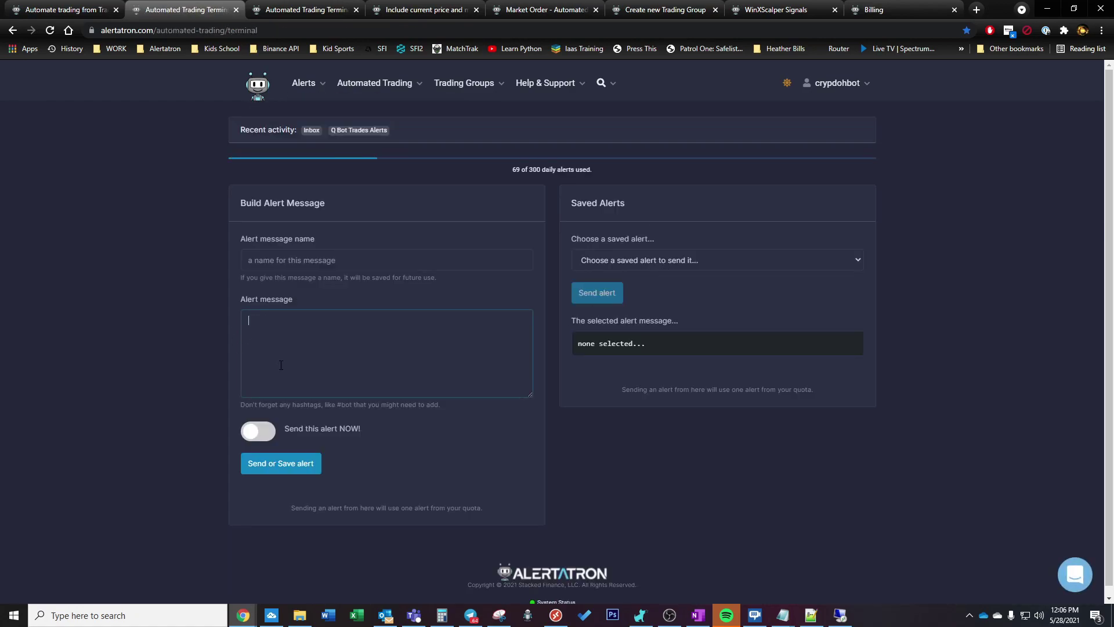
- Copy the ATR BUY alert message from TradingView and paste it into the terminal
click(271, 615)
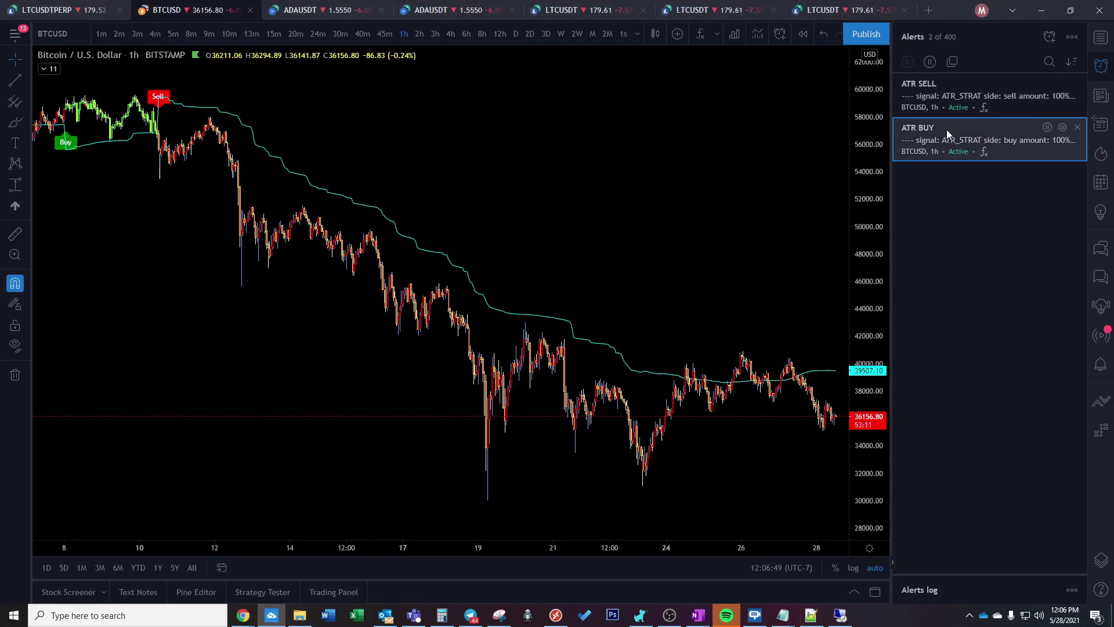
double_click(946, 130)
key(ctrl+a)
key(ctrl+c)
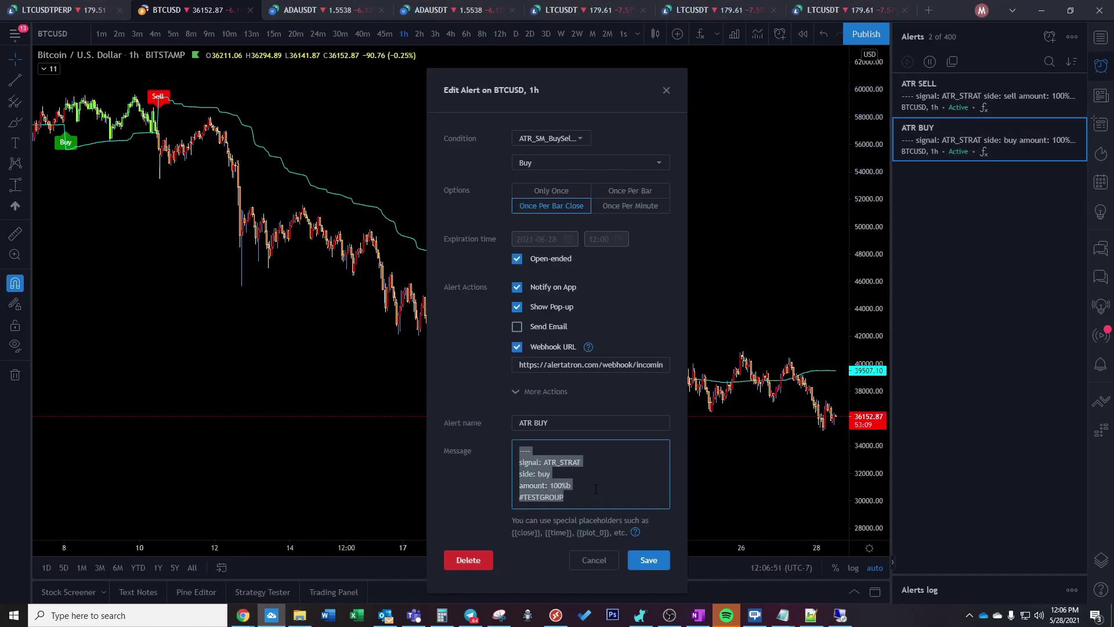
click(607, 559)
key(alt+Tab)
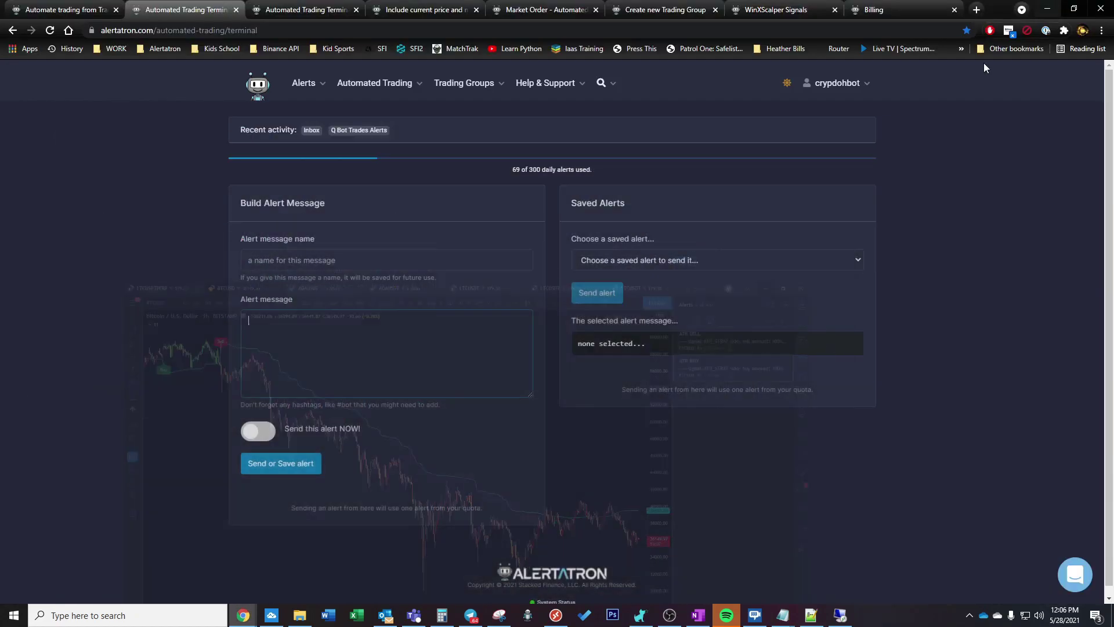
key(ctrl+v)
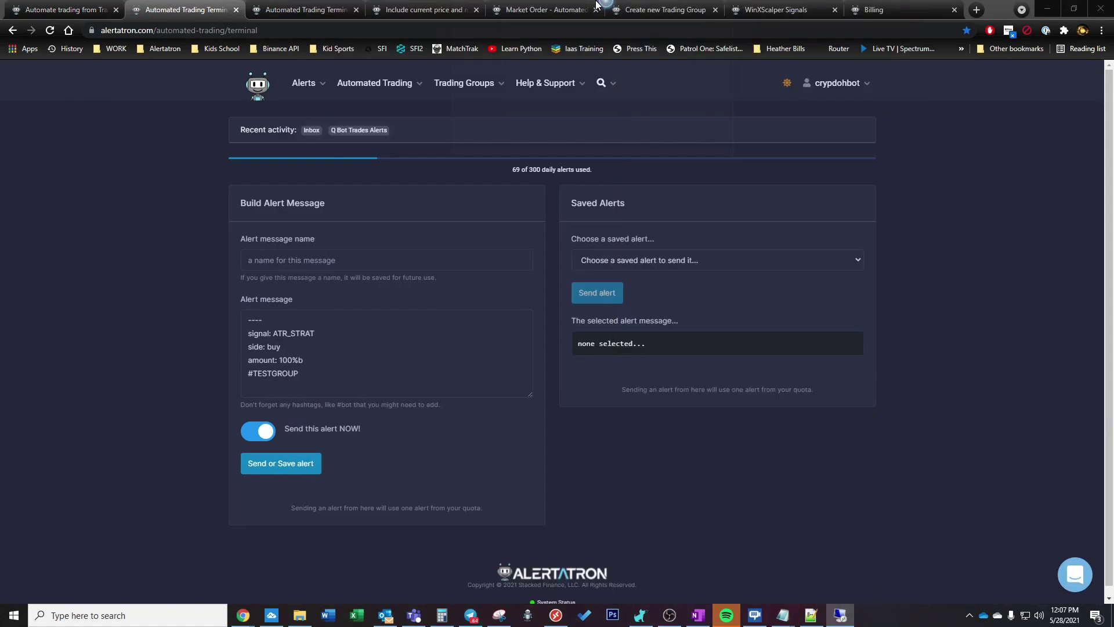
- Send the ATR_STRAT buy alert immediately from the Alertatron terminal
click(839, 614)
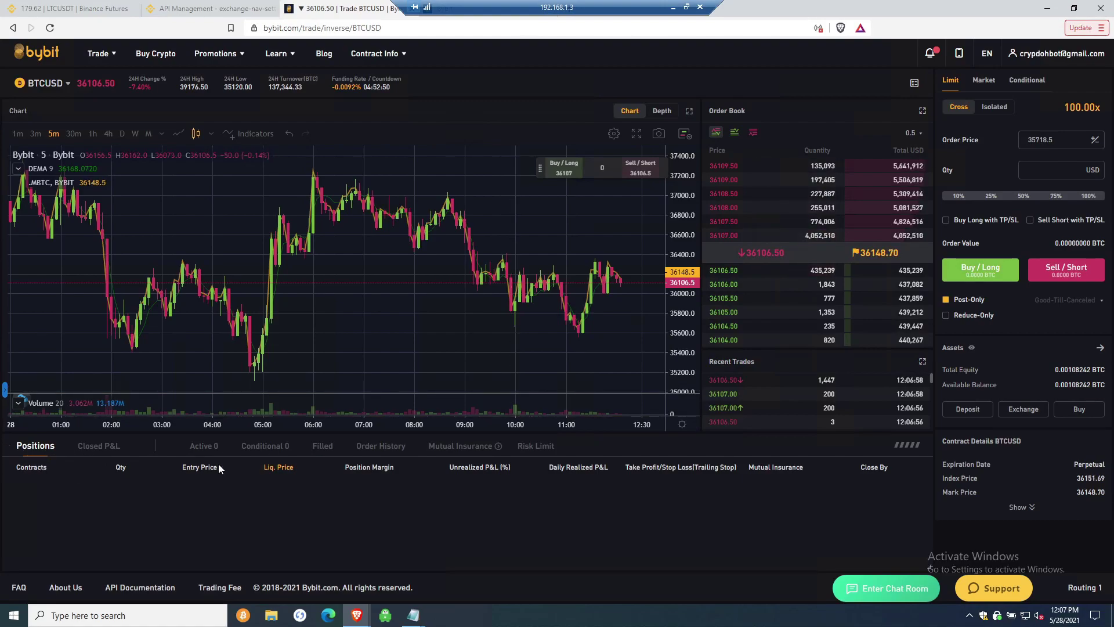
click(673, 7)
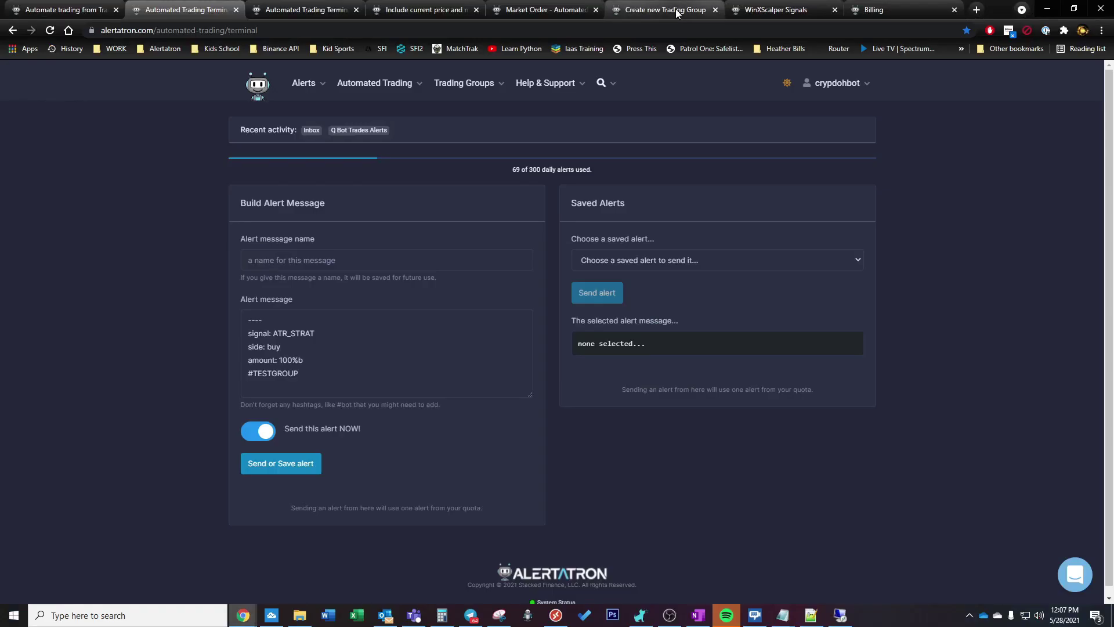
click(294, 471)
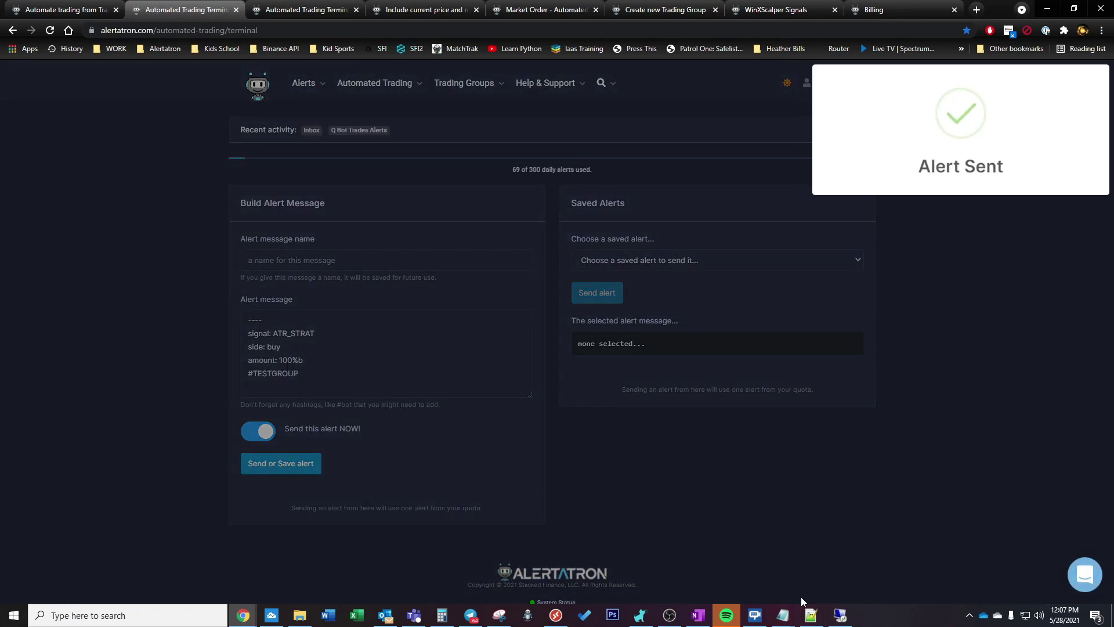
- Confirm Bybit shows a 39-contract BTCUSD position with entry price 36156.64
click(840, 615)
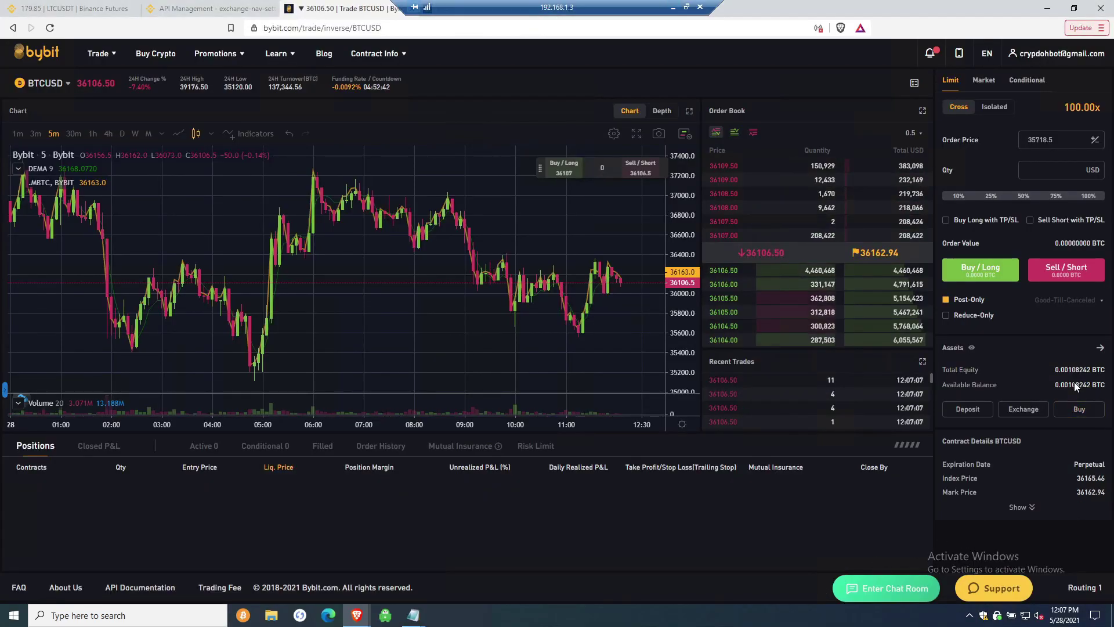
mouse_move(1079, 370)
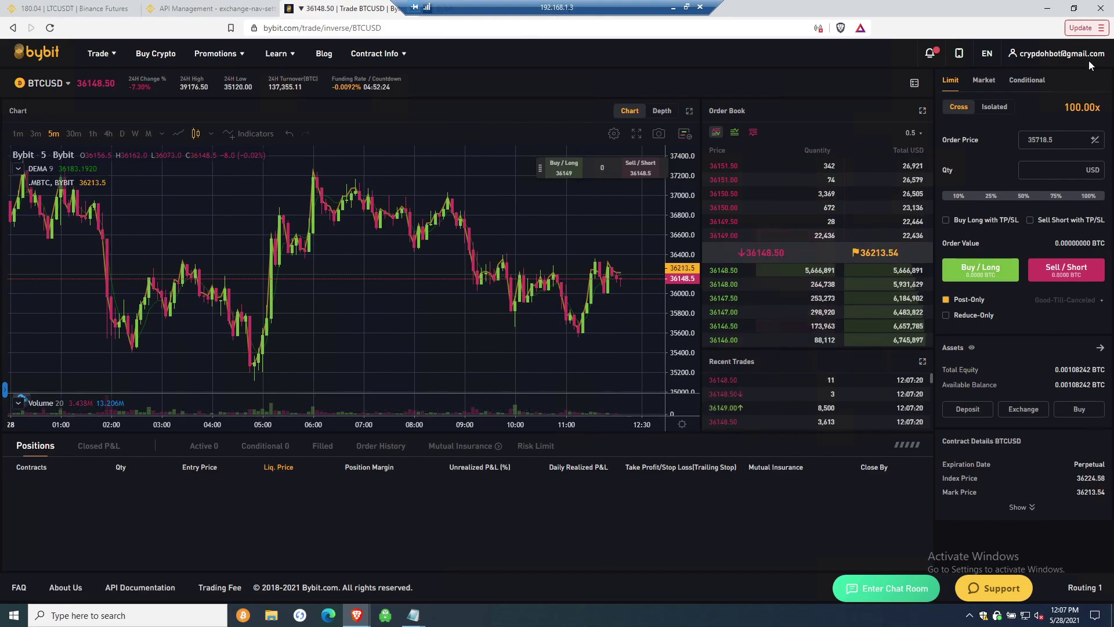
click(673, 7)
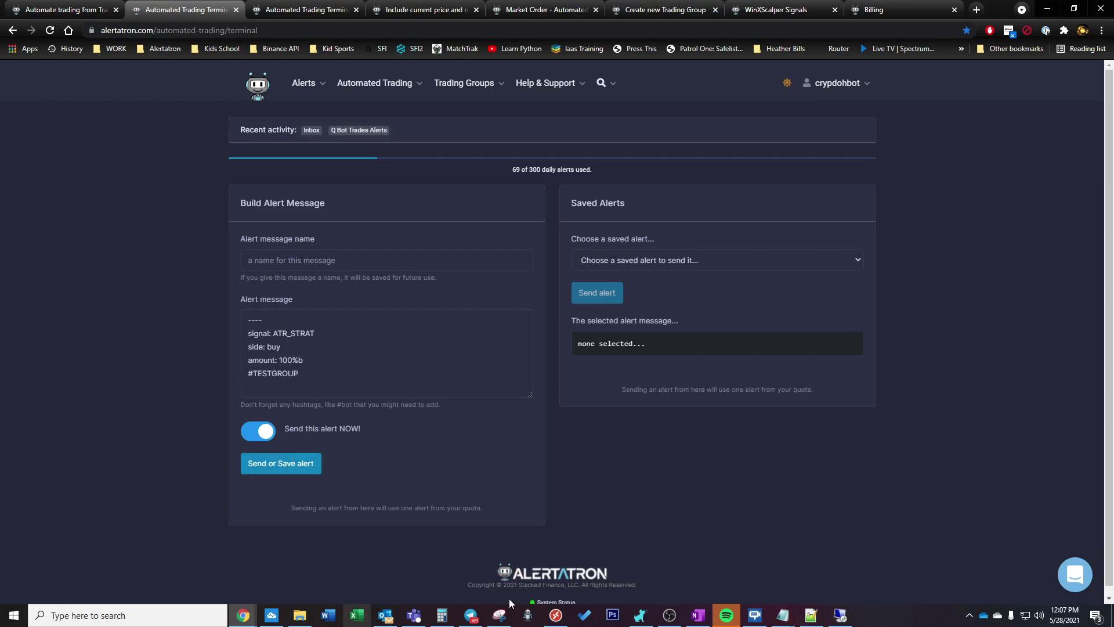
click(840, 614)
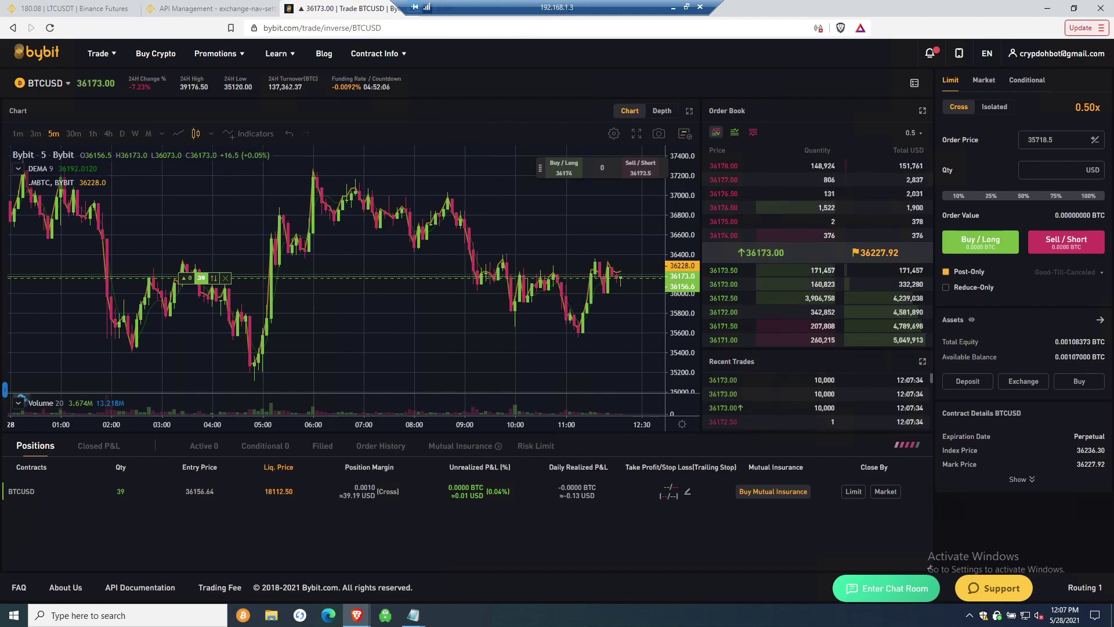
mouse_move(478, 496)
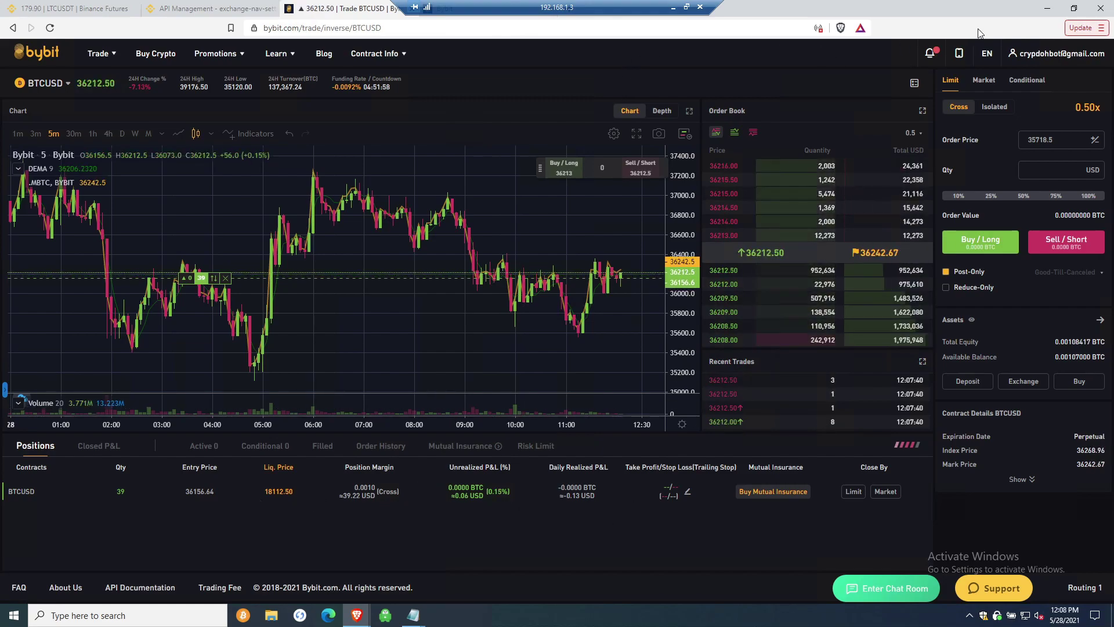
- Send the ATR_STRAT side: sell alert, then check the 39-contract BTCUSD position on Bybit
click(673, 7)
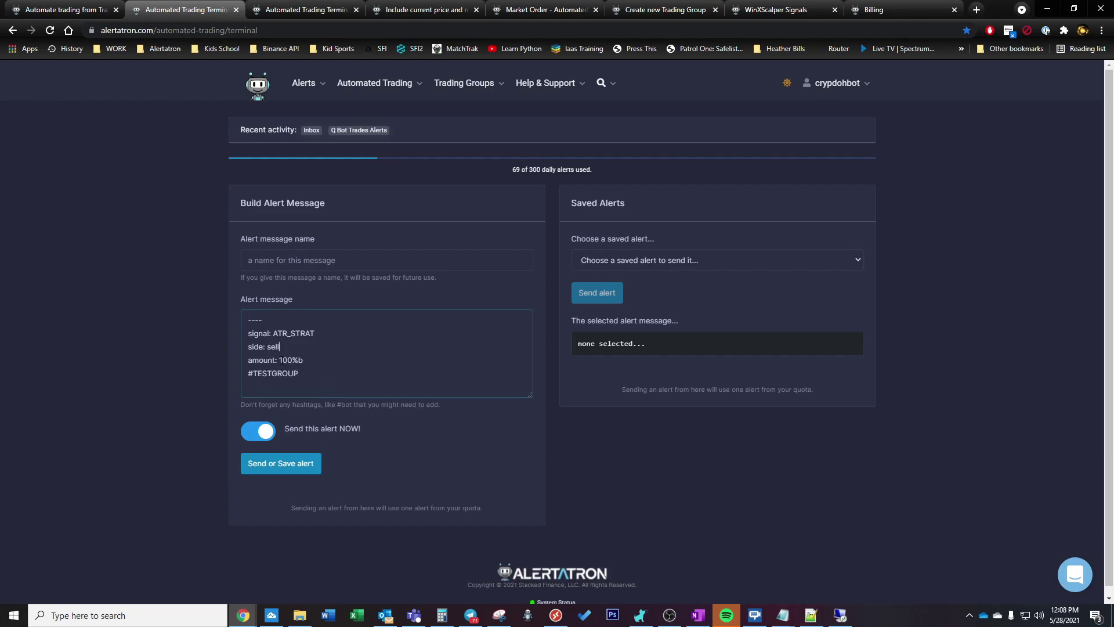
click(286, 470)
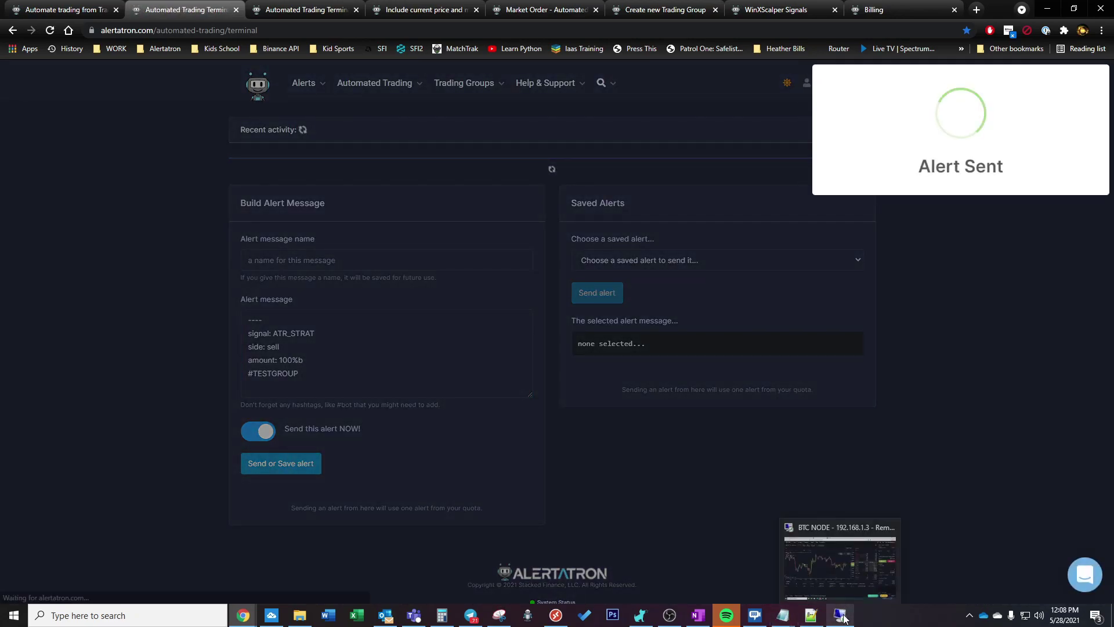
click(798, 614)
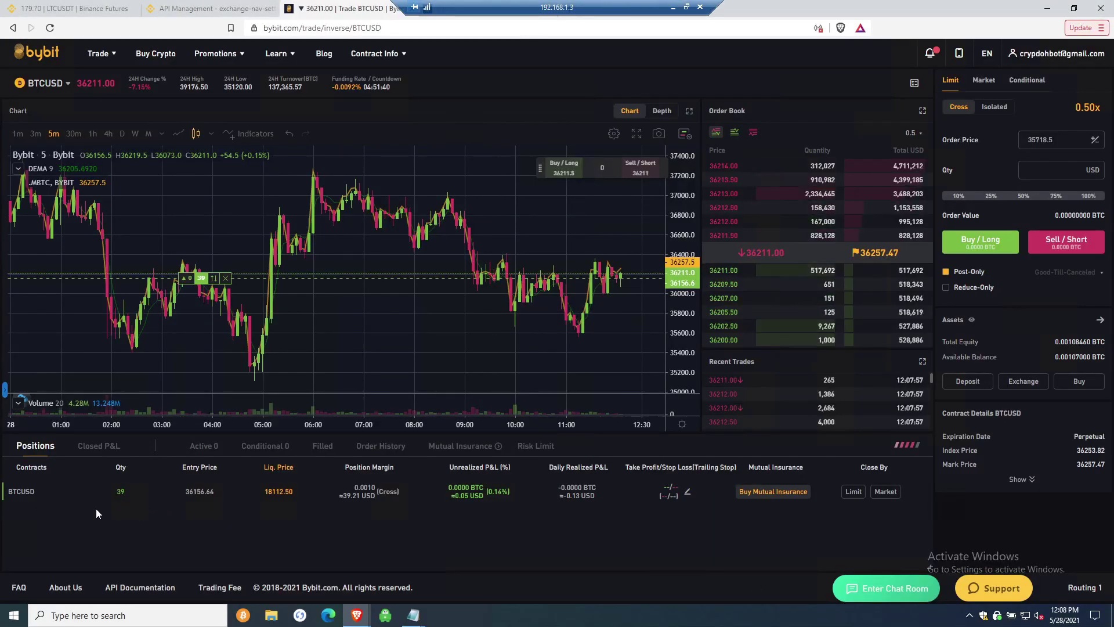
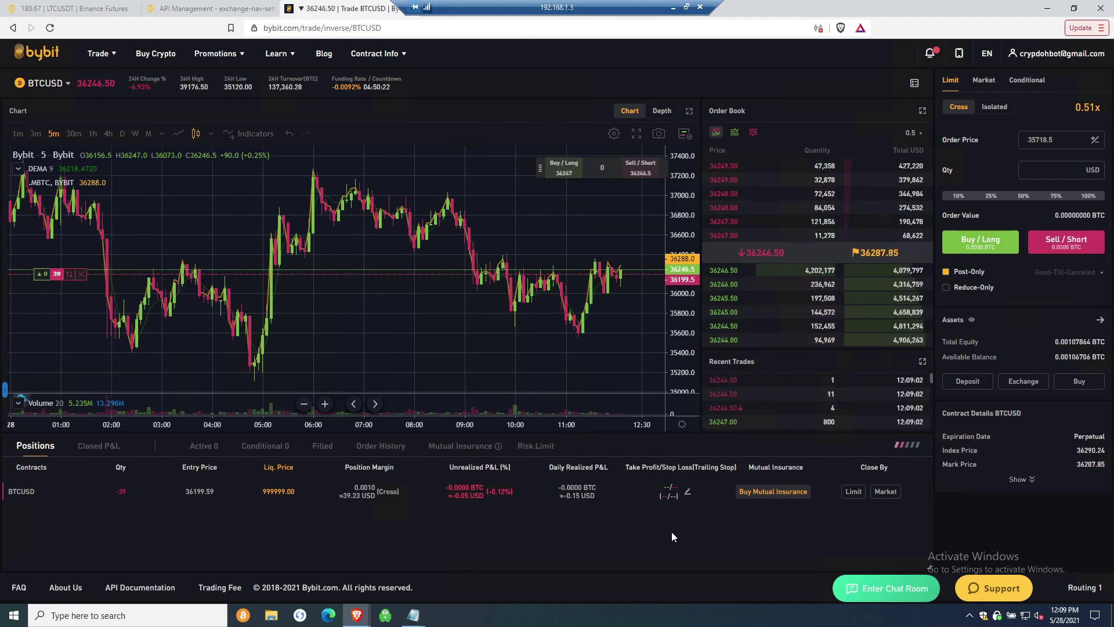
- Set aside the remote Bybit session and zoom TradingView's BTCUSD 1h chart out to February–May ATR signals
click(674, 10)
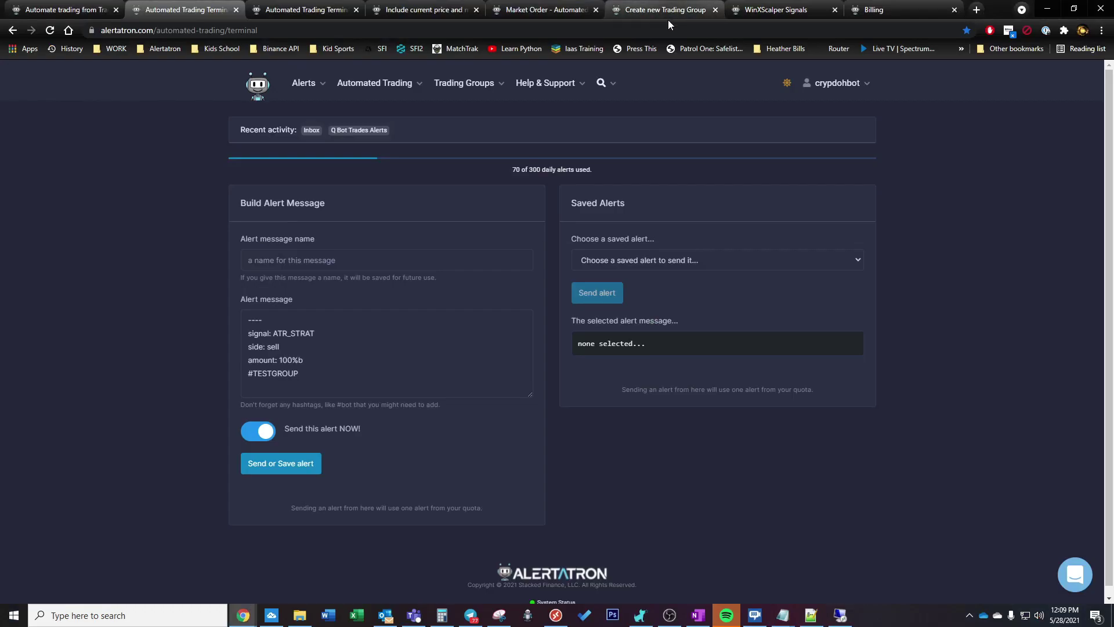
click(272, 615)
scroll(257, 388, down, 5)
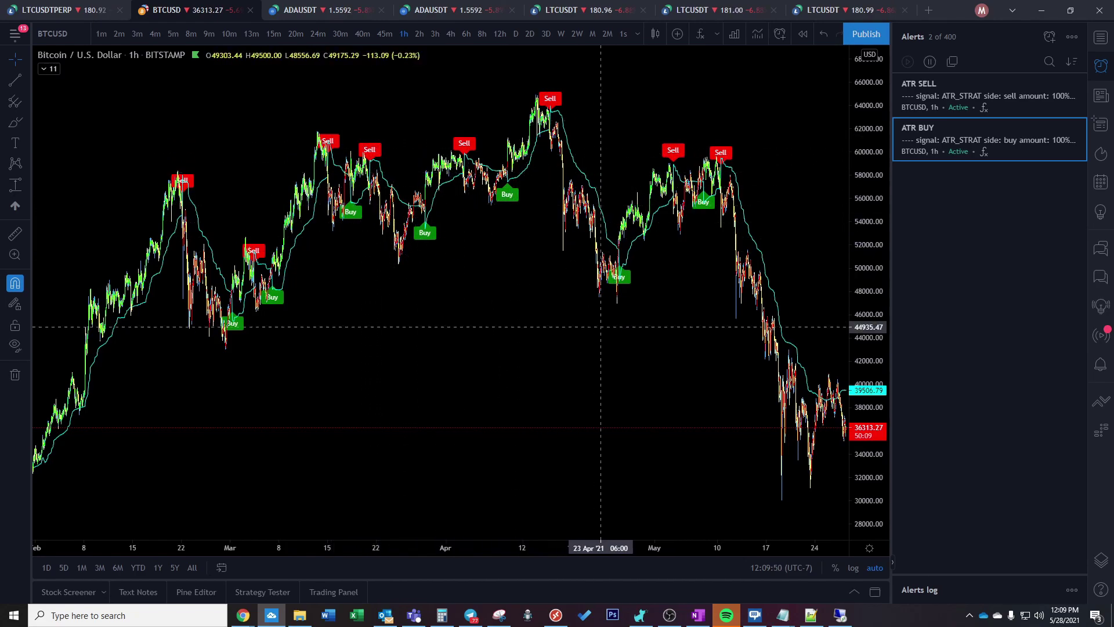
- Pan the BTCUSD chart to May–June, then return to the Alertatron terminal with the ATR_STRAT sell alert
drag(621, 337, 425, 343)
scroll(718, 363, up, 11)
scroll(667, 400, left, 10)
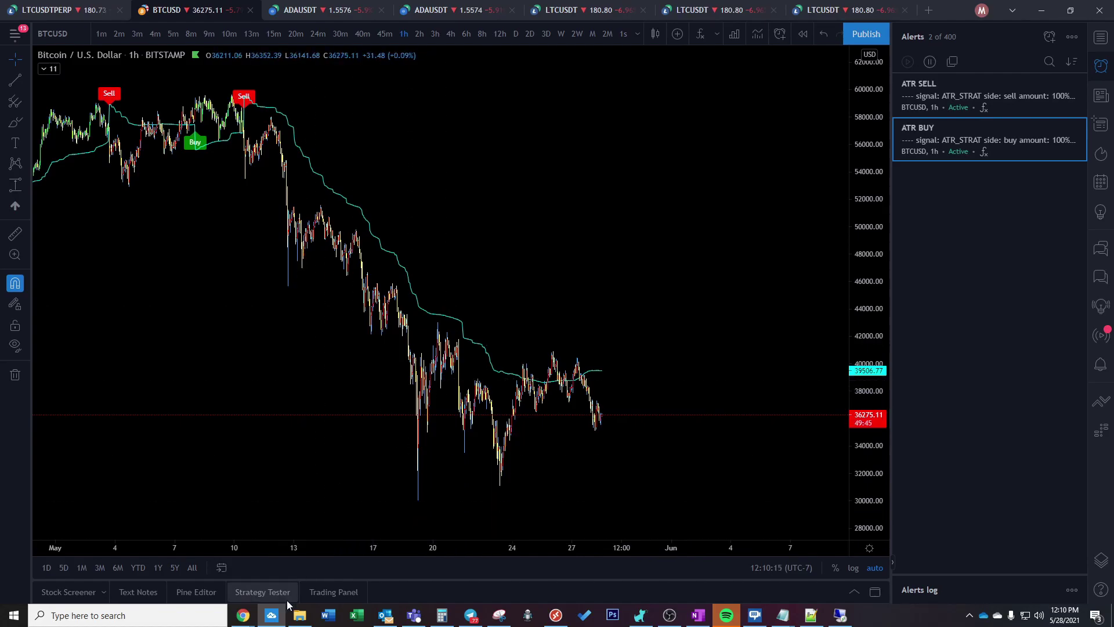
click(243, 615)
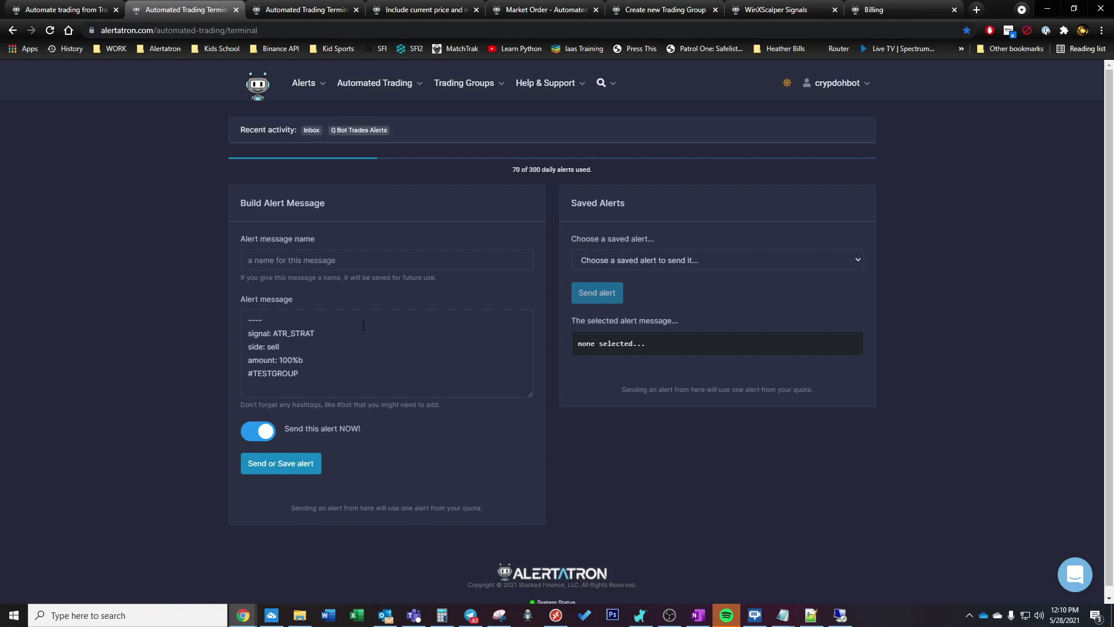
- Open the TESTGROUP client's bot logs and scroll through the BTCUSD sessions
click(458, 89)
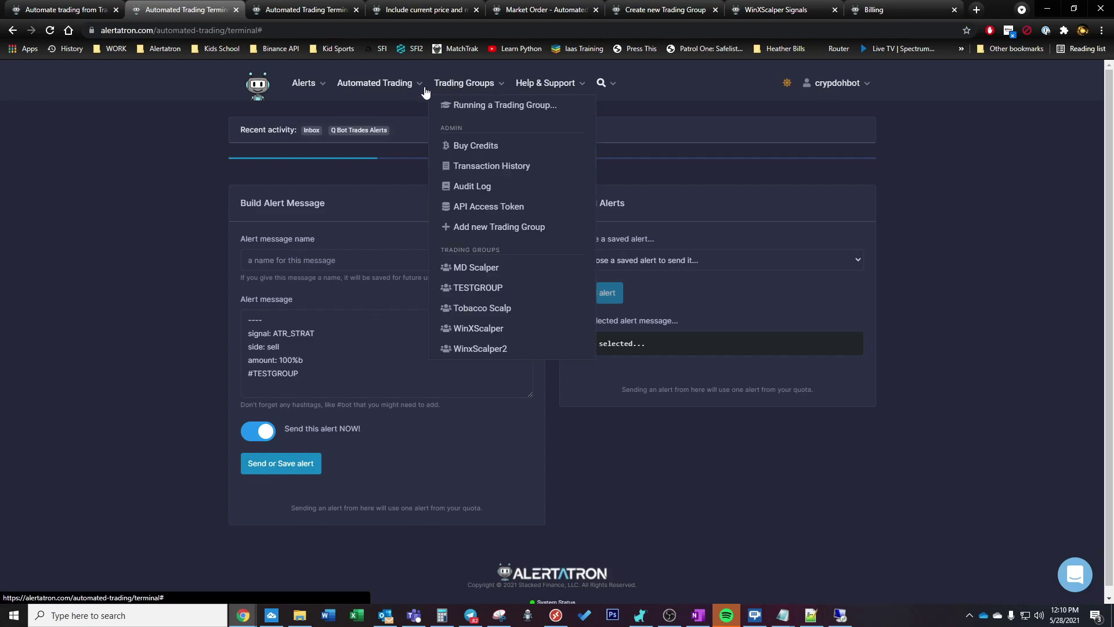
click(482, 291)
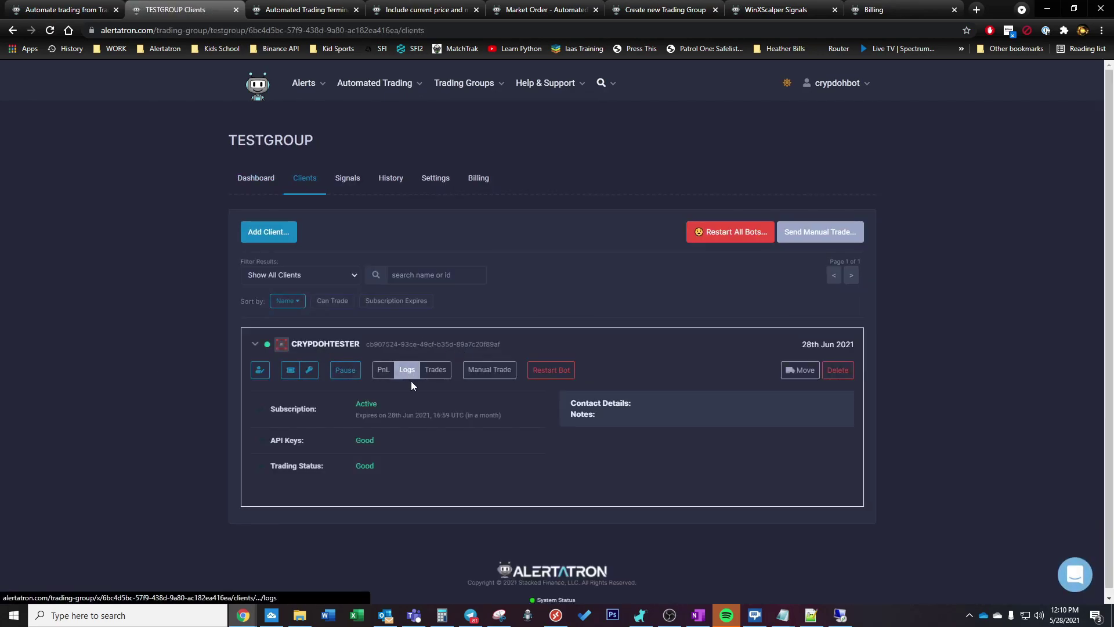
click(417, 376)
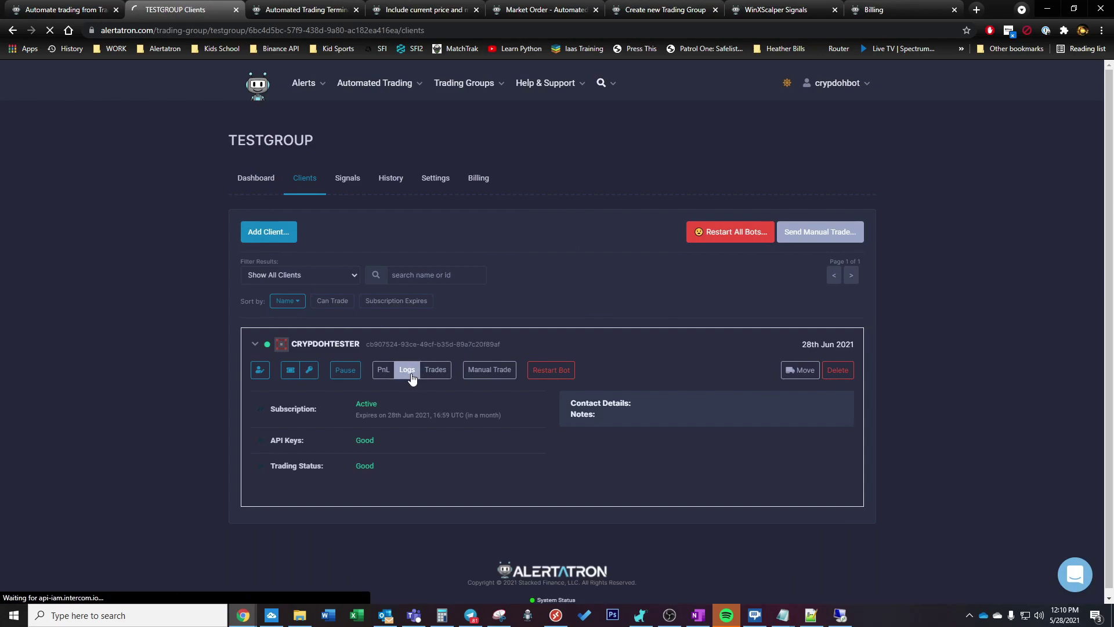
scroll(473, 359, down, 3)
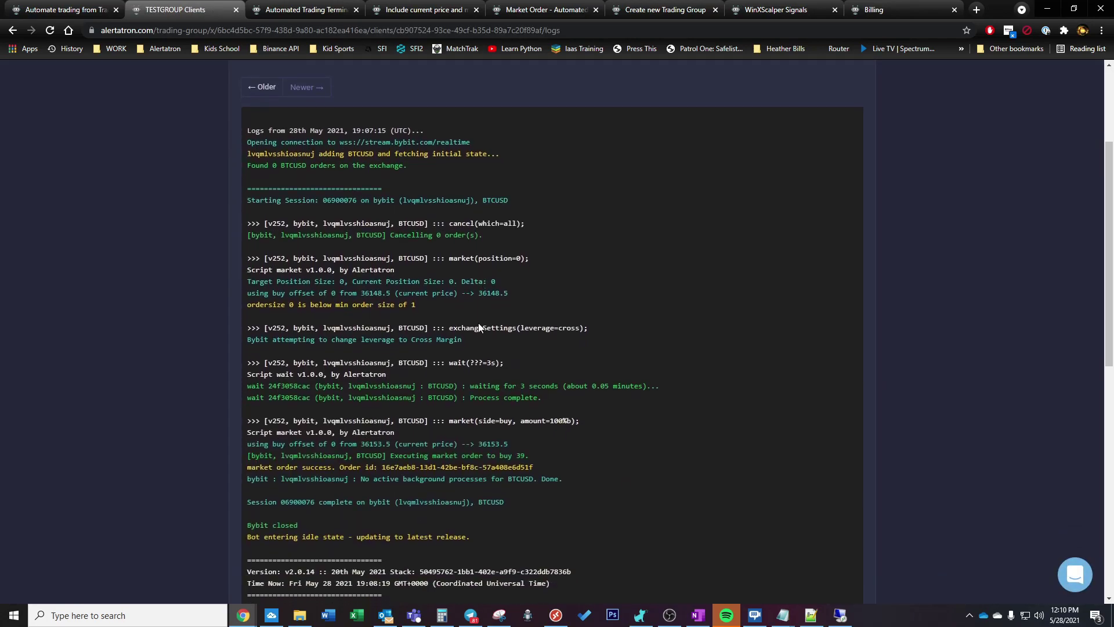
scroll(478, 323, down, 2)
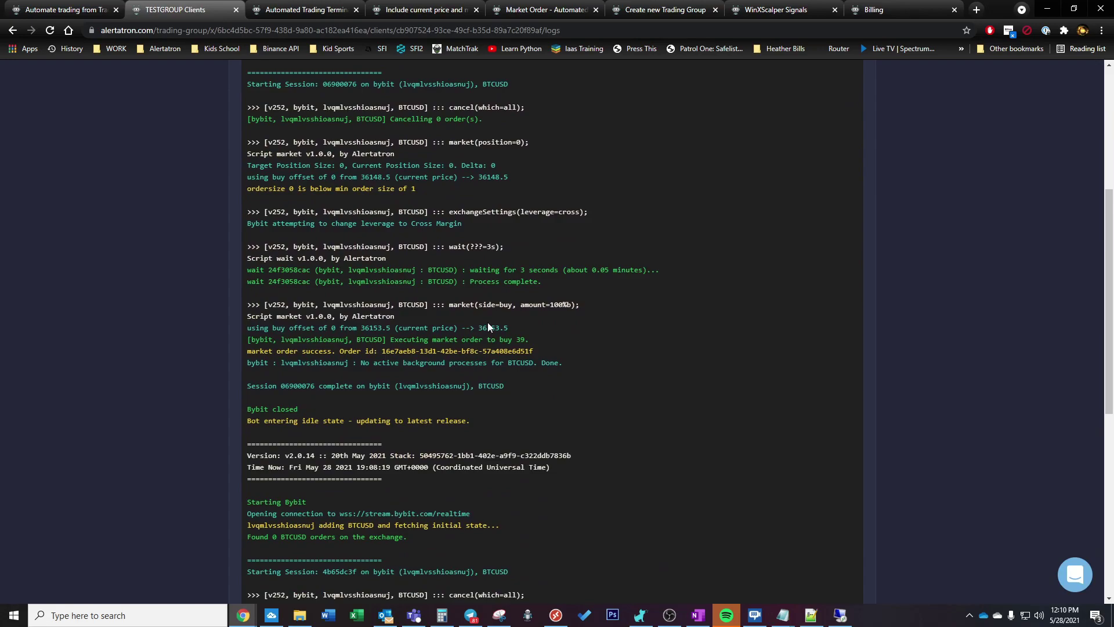
scroll(479, 323, down, 7)
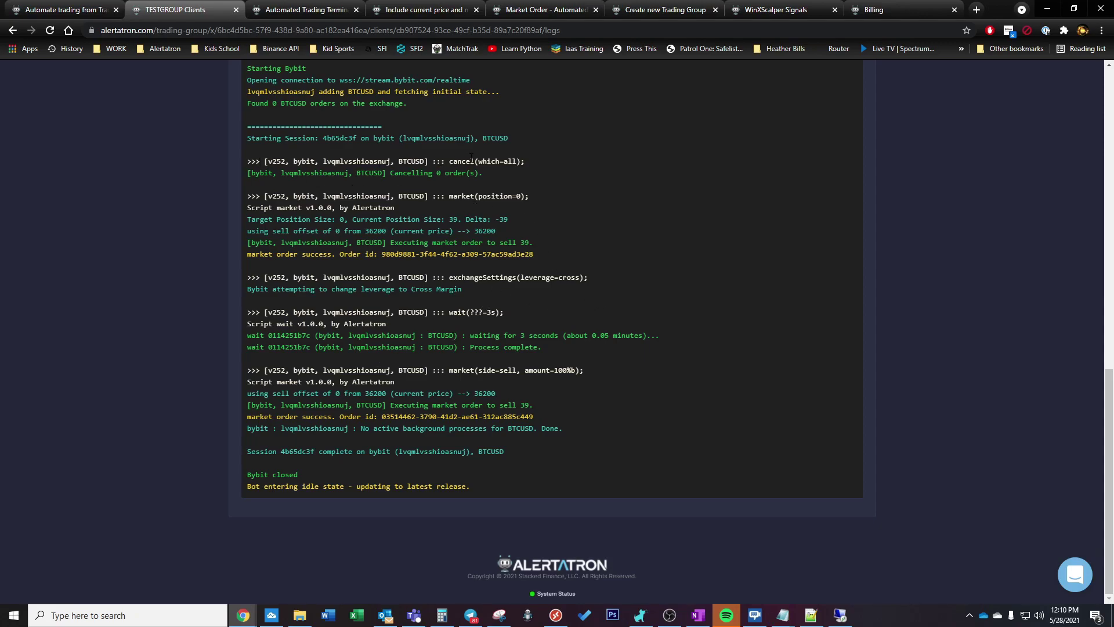
- Highlight the cancel(which=all), market(position=0) and -39 position delta log lines
drag(449, 161, 297, 173)
click(480, 172)
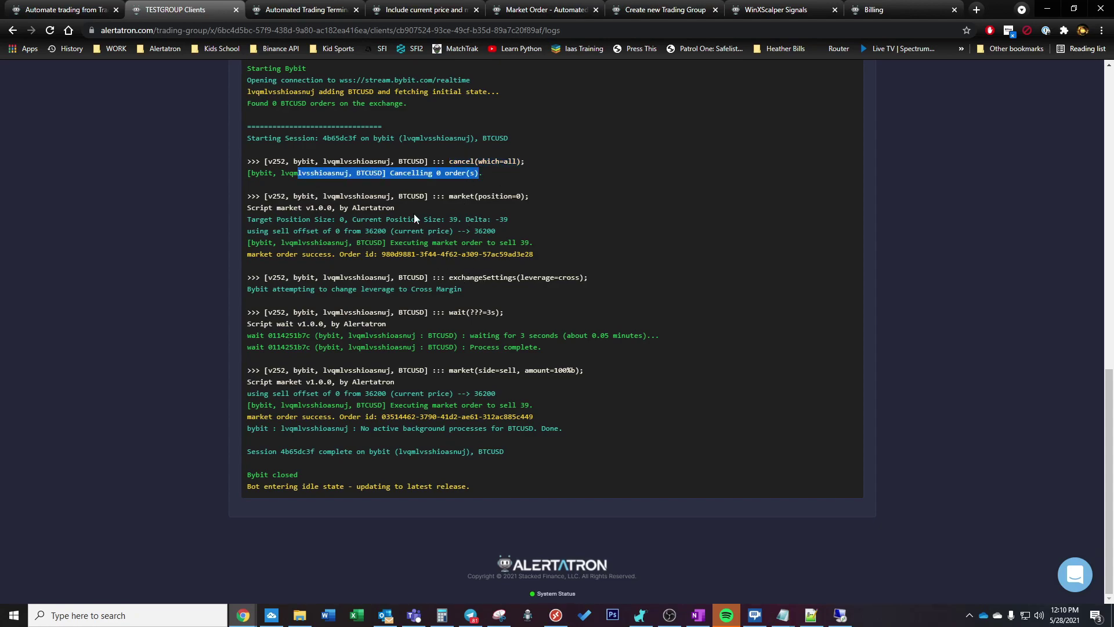
click(373, 220)
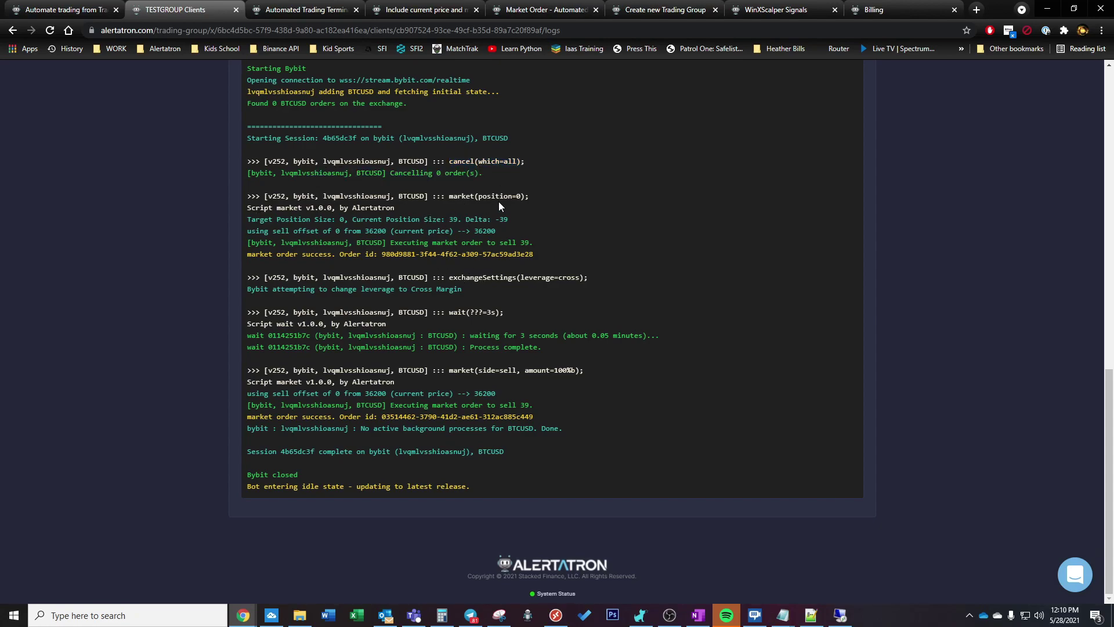
drag(436, 196, 529, 196)
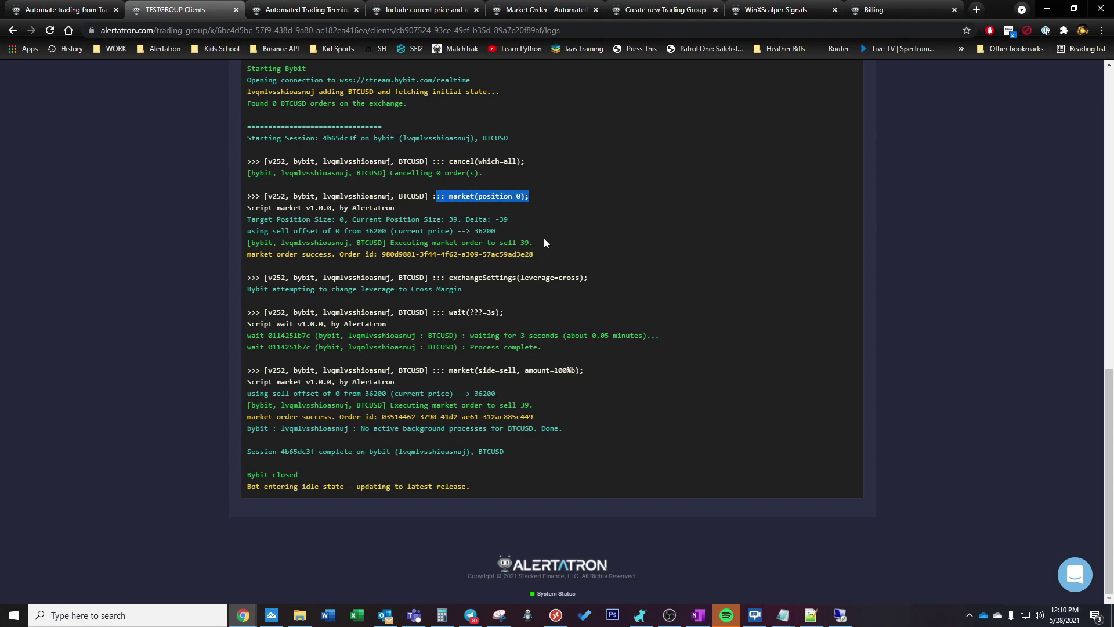
click(529, 197)
drag(449, 220, 509, 220)
click(499, 214)
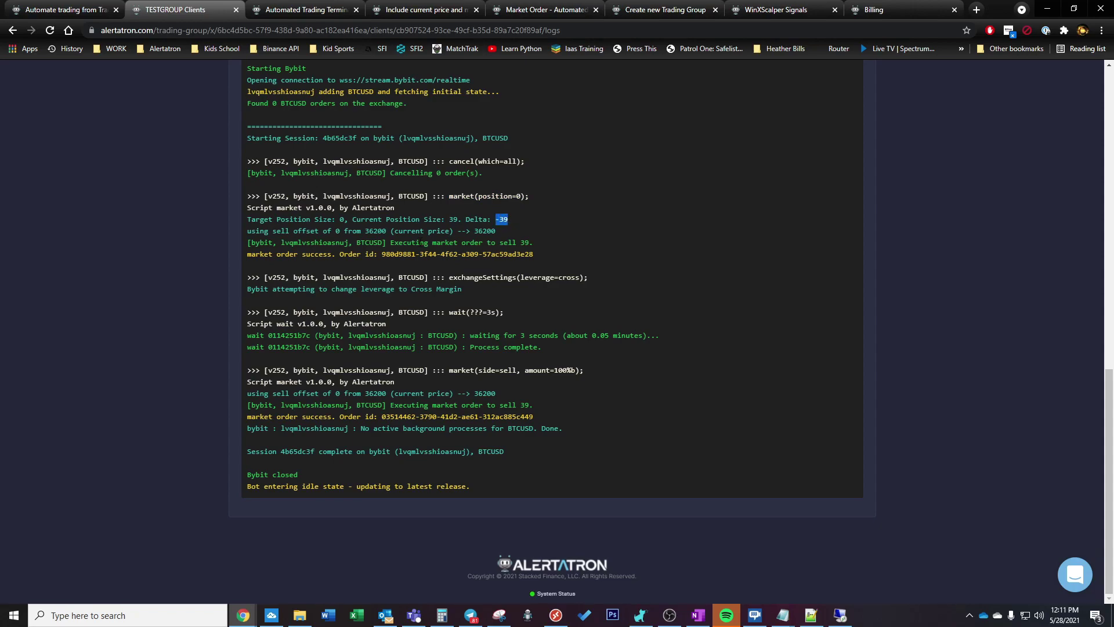
- Highlight the sell offset of 0, the cross margin leverage lines and the wait(3s) command
drag(336, 233, 346, 231)
drag(449, 278, 603, 298)
click(470, 306)
drag(450, 312, 577, 337)
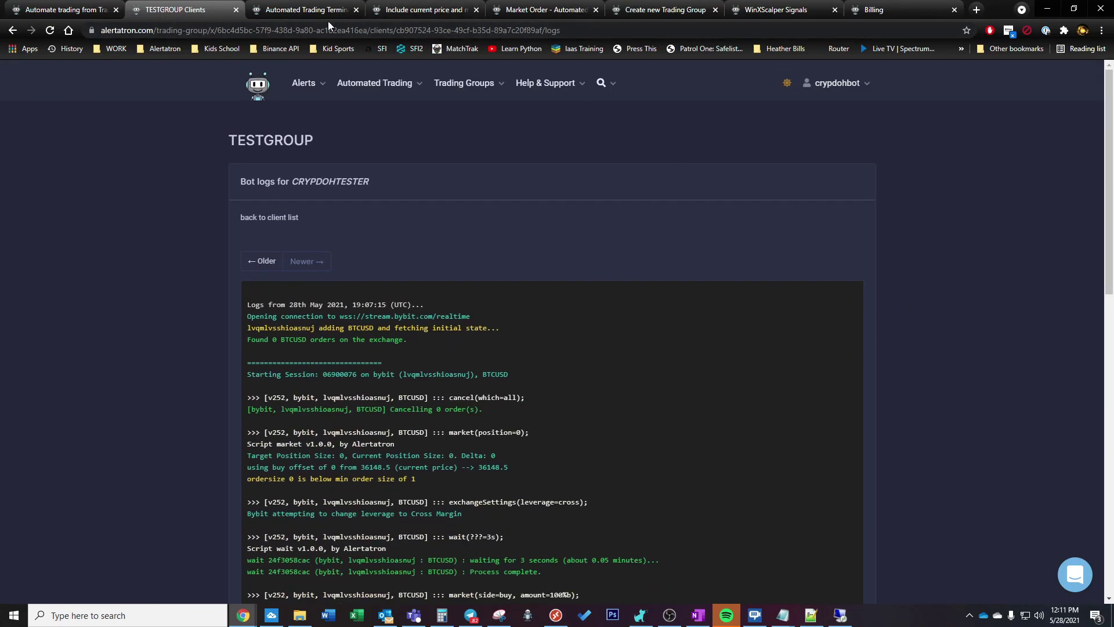
- Browse the current-price-in-alerts and market order documentation tabs
click(311, 11)
click(413, 13)
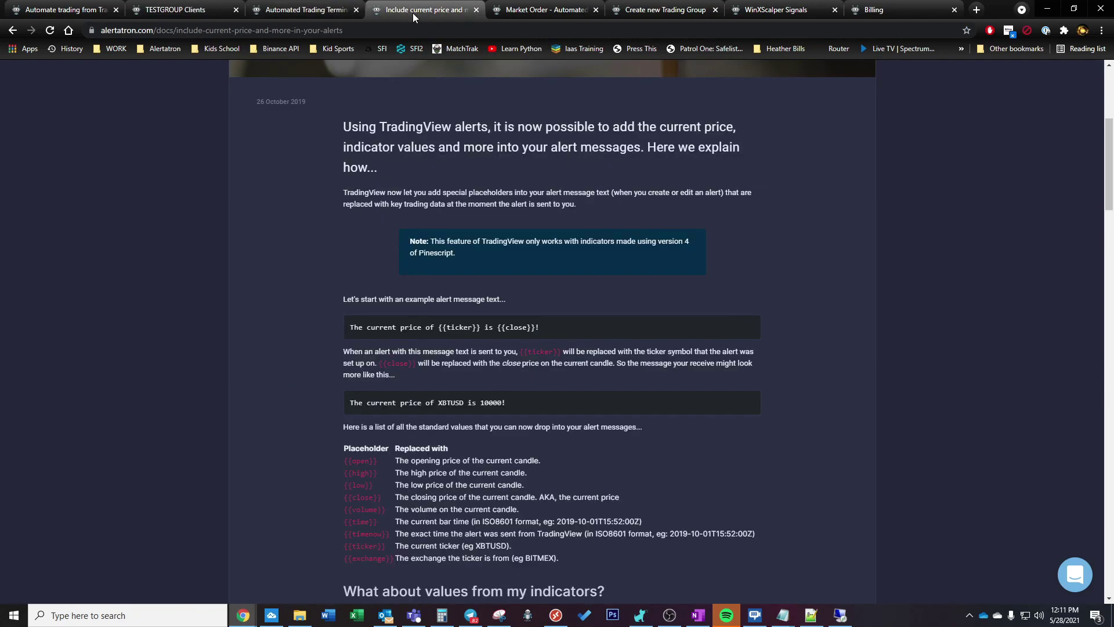
scroll(500, 340, up, 5)
click(529, 17)
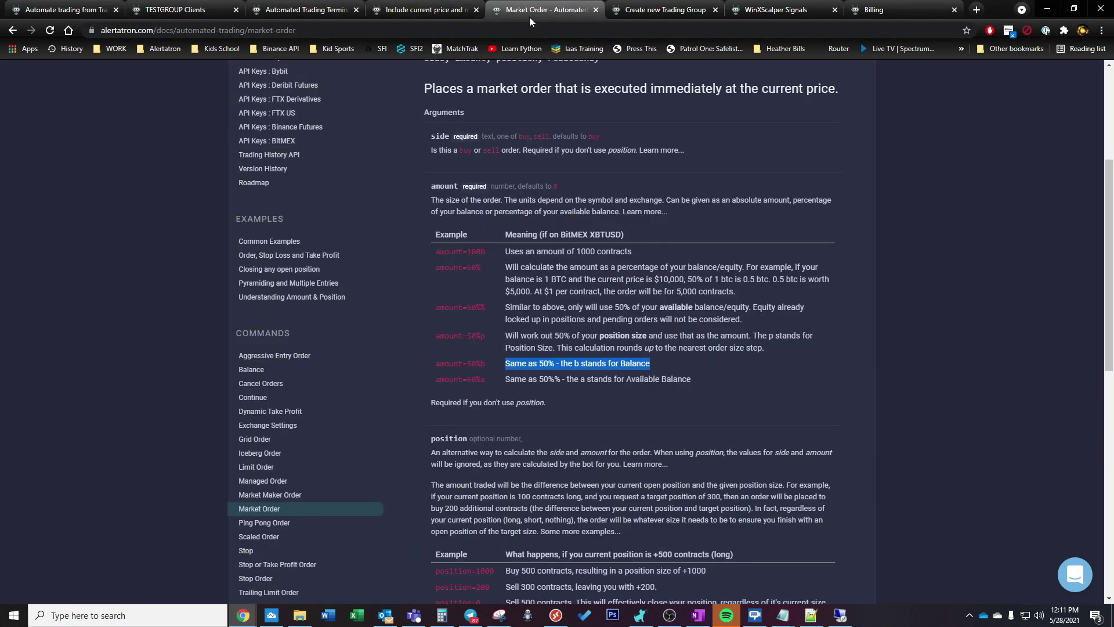
scroll(255, 295, down, 2)
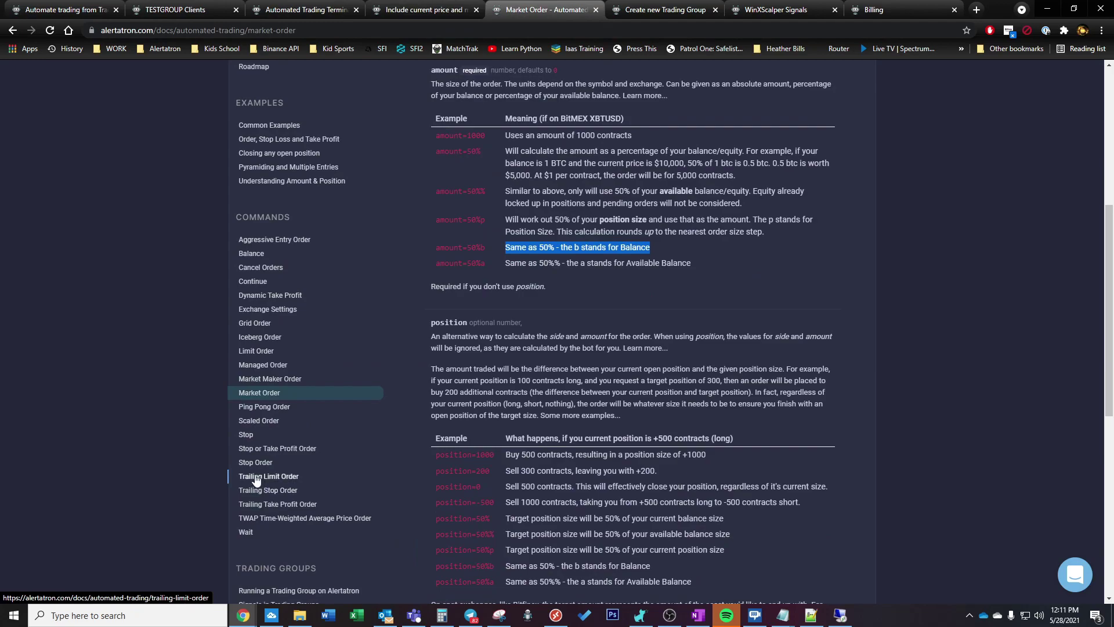
- Read the continue() command docs, reviewing its position, position-size and price conditions like priceLessThan
click(254, 281)
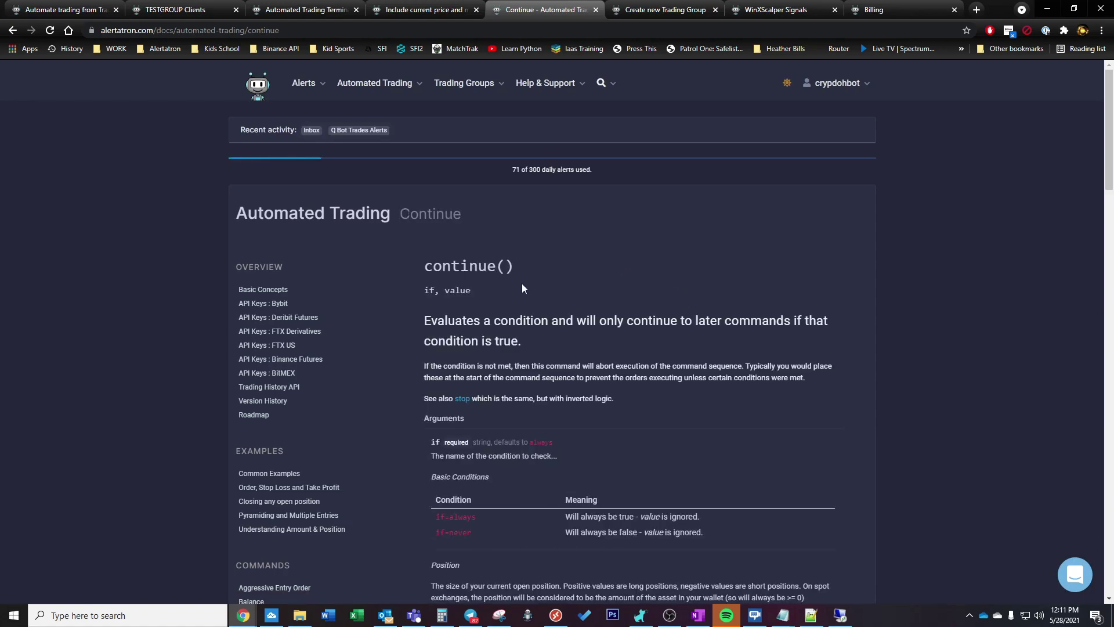
scroll(522, 283, down, 8)
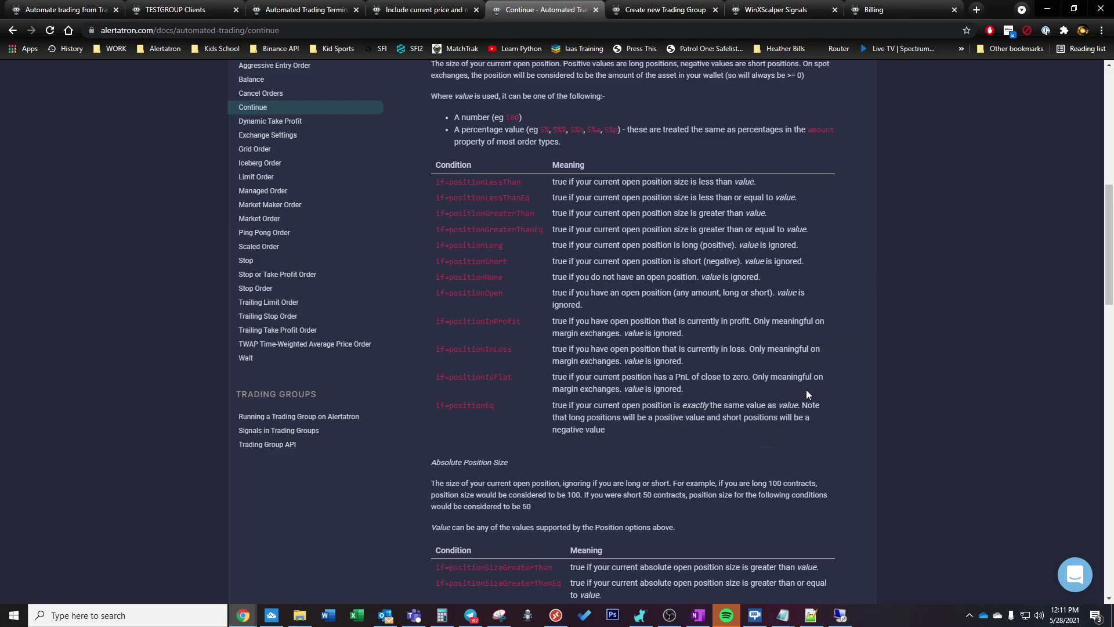
scroll(644, 253, down, 4)
scroll(619, 441, down, 3)
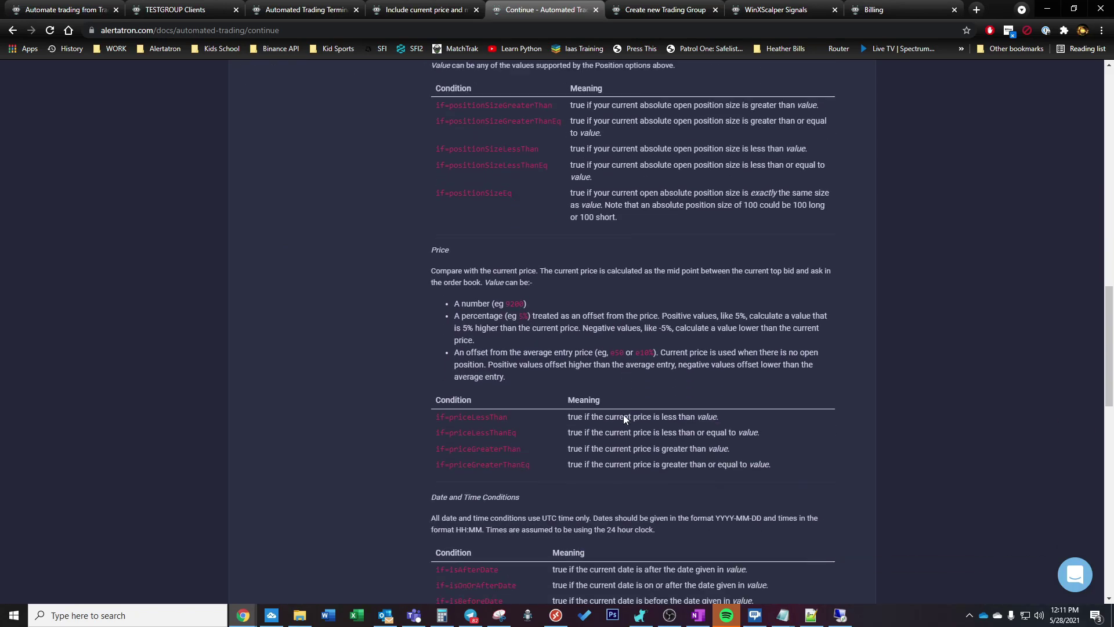
scroll(629, 385, up, 11)
- Go back to the TESTGROUP client list, showing the active client with Good API keys and trading status
click(301, 10)
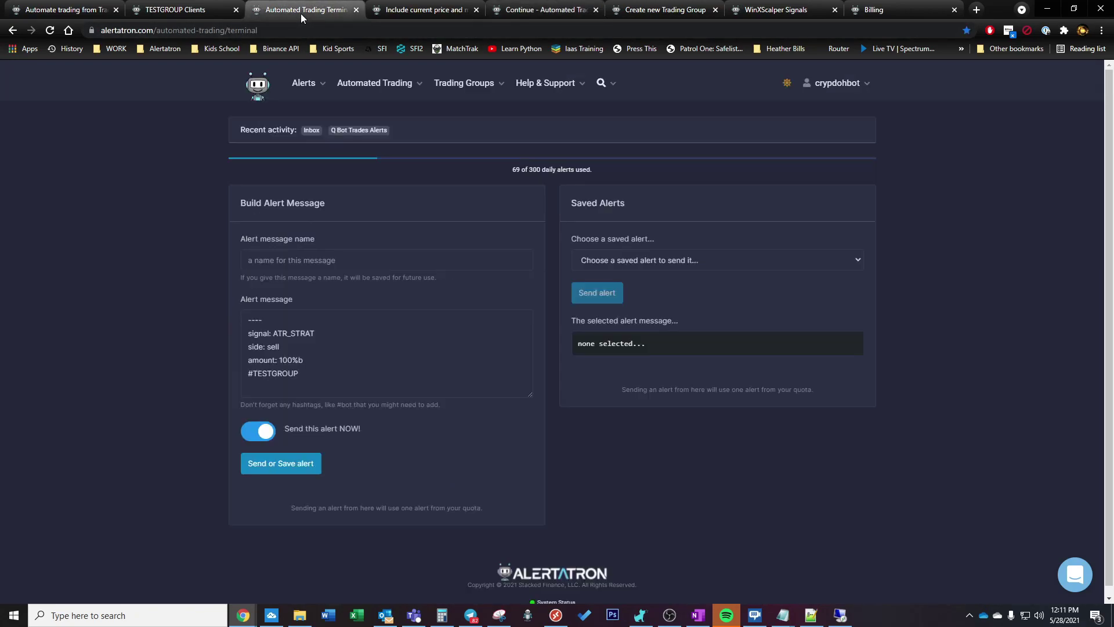
click(187, 11)
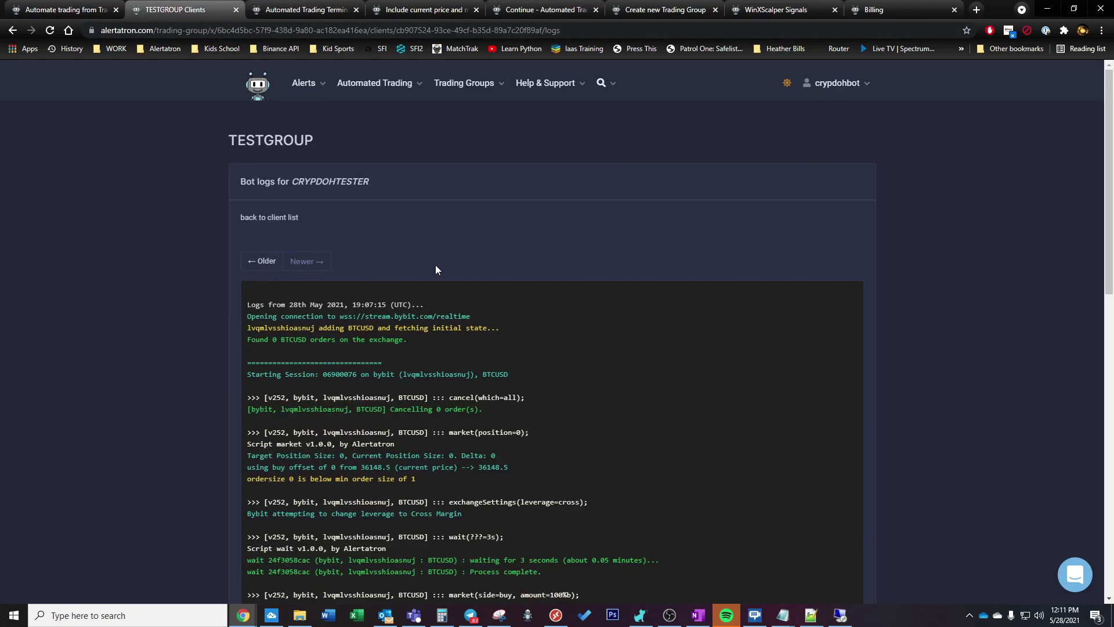
click(281, 220)
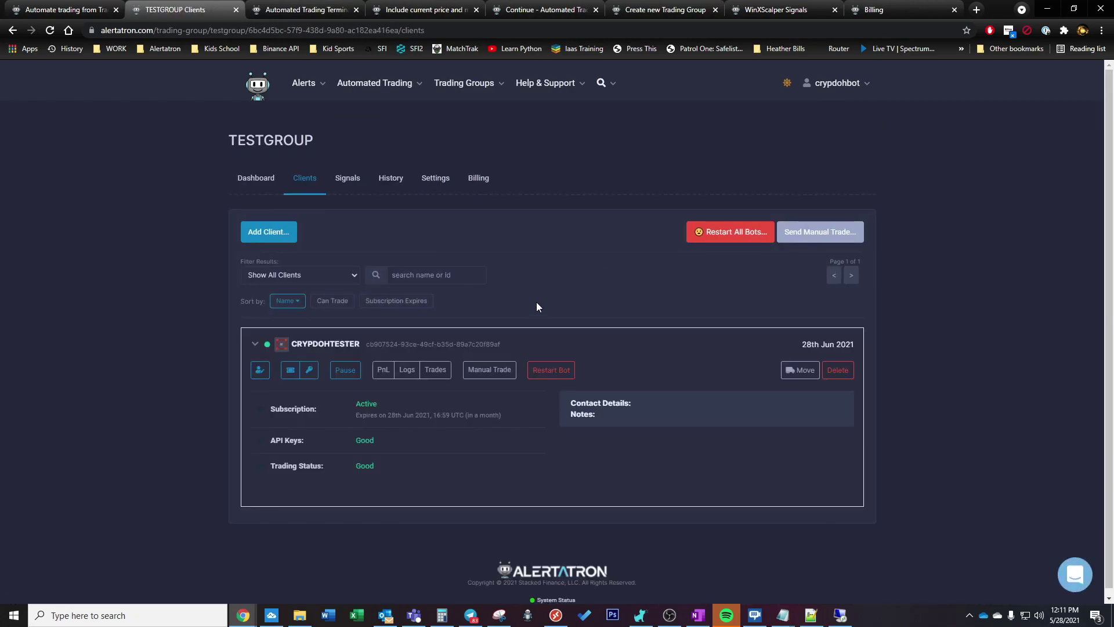